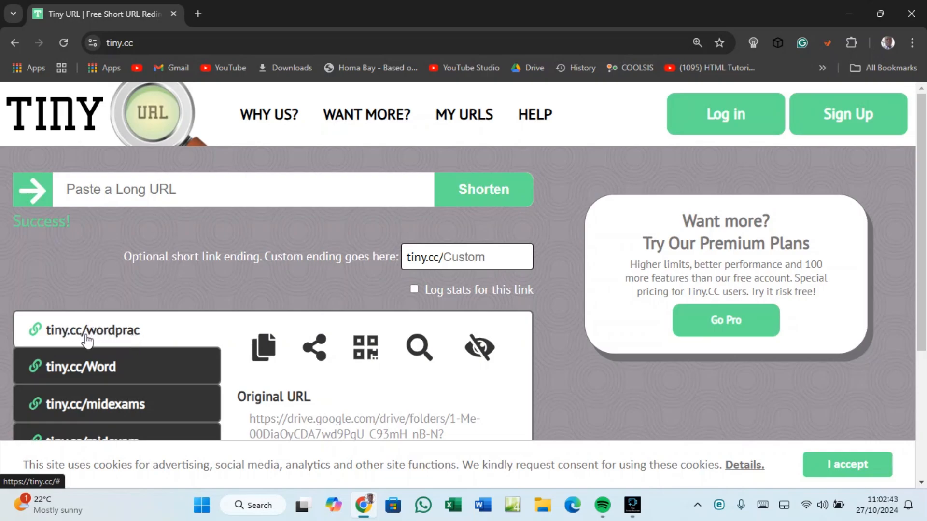
key(ctrl+plus)
scroll(89, 342, down, 4)
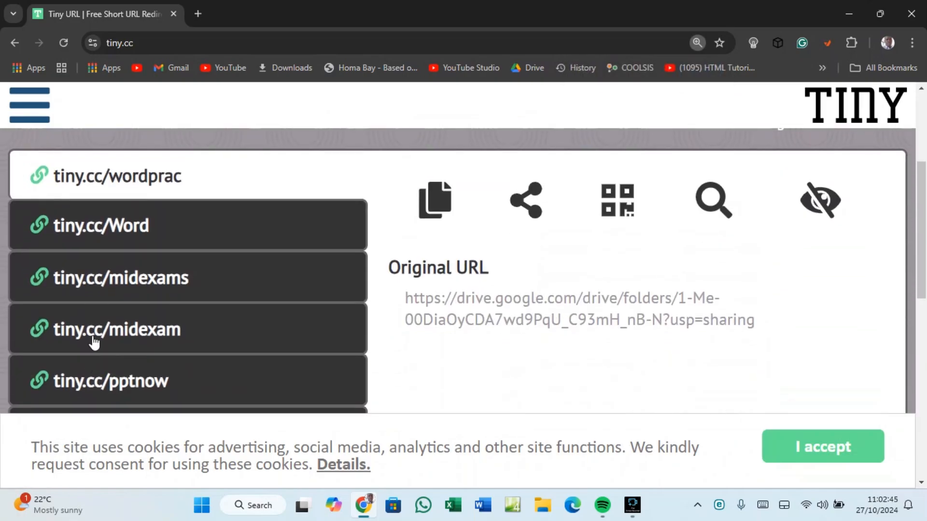
key(ctrl+plus)
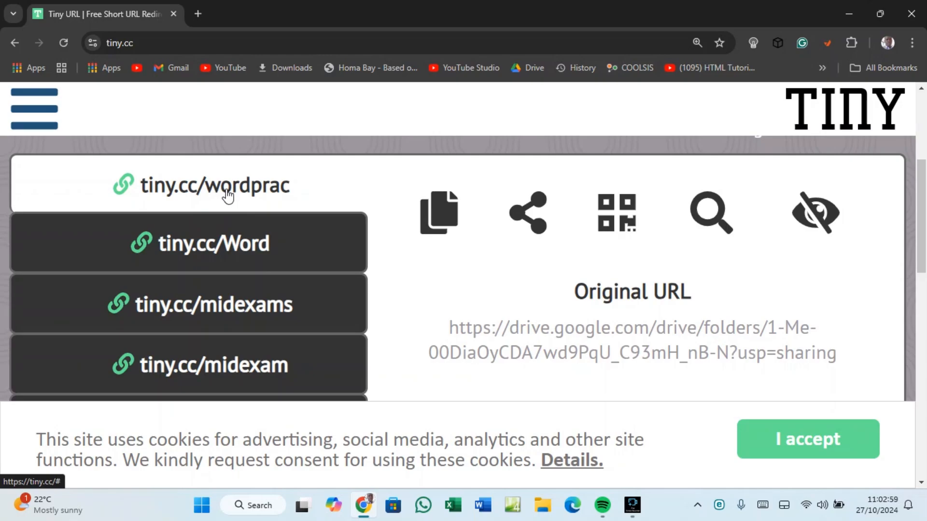
click(198, 11)
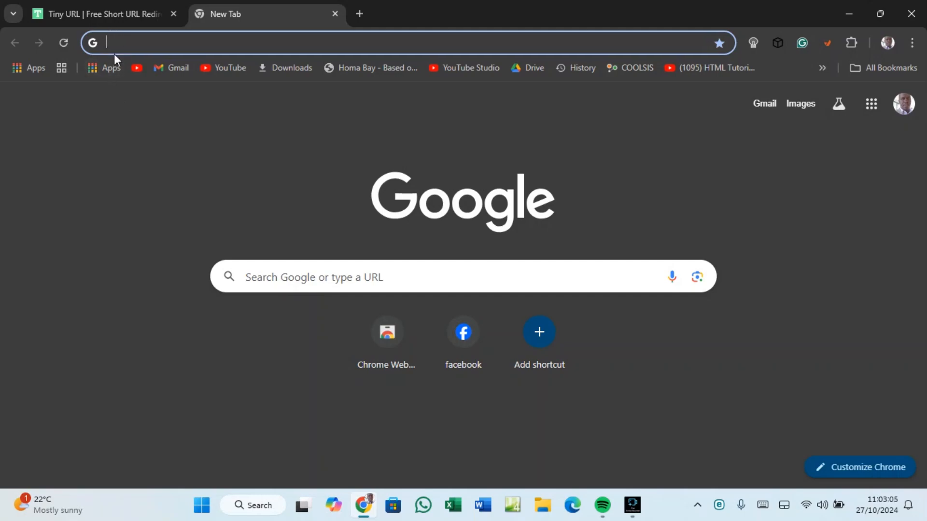
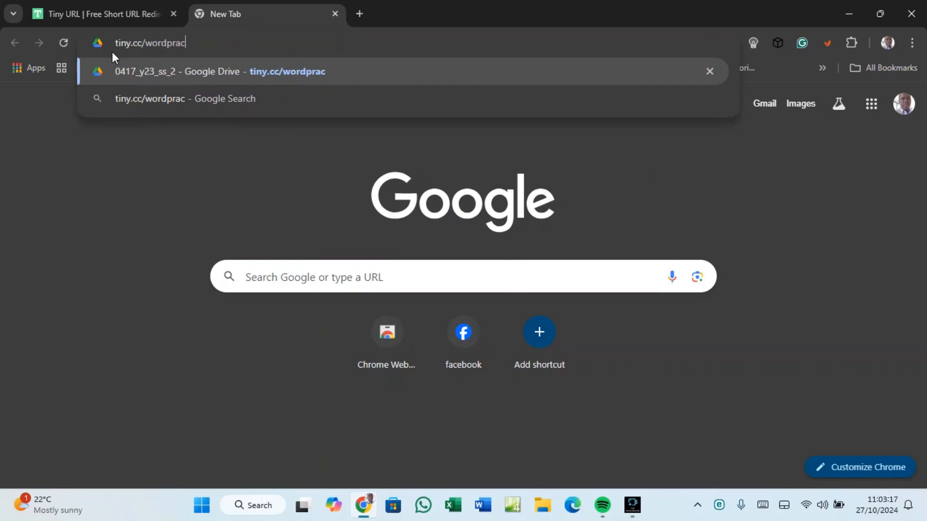
key(Return)
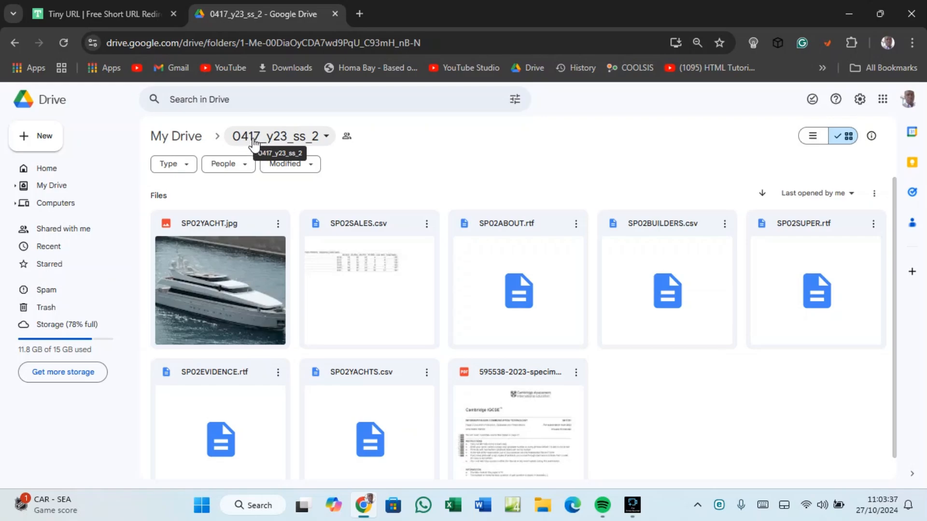
Download the 0417_y23_ss_2 folder as a zip and save it to Downloads.
click(326, 137)
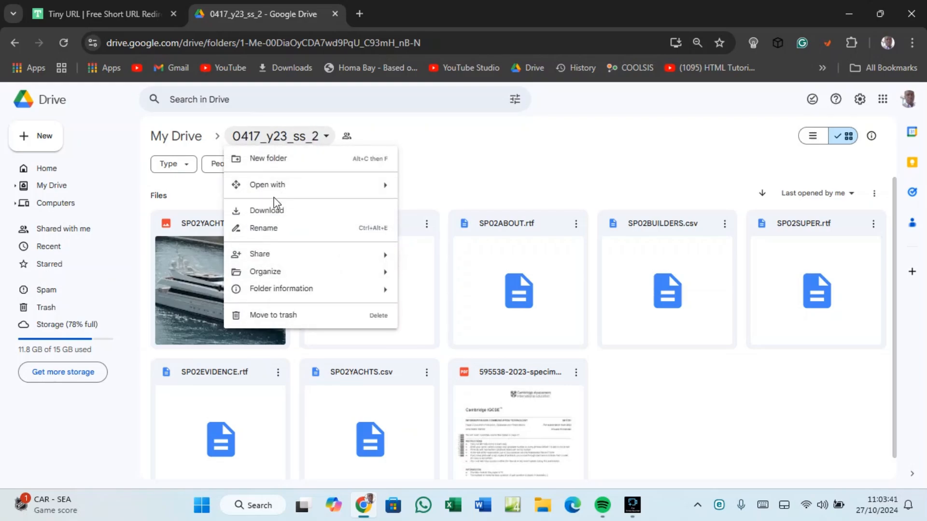
click(265, 211)
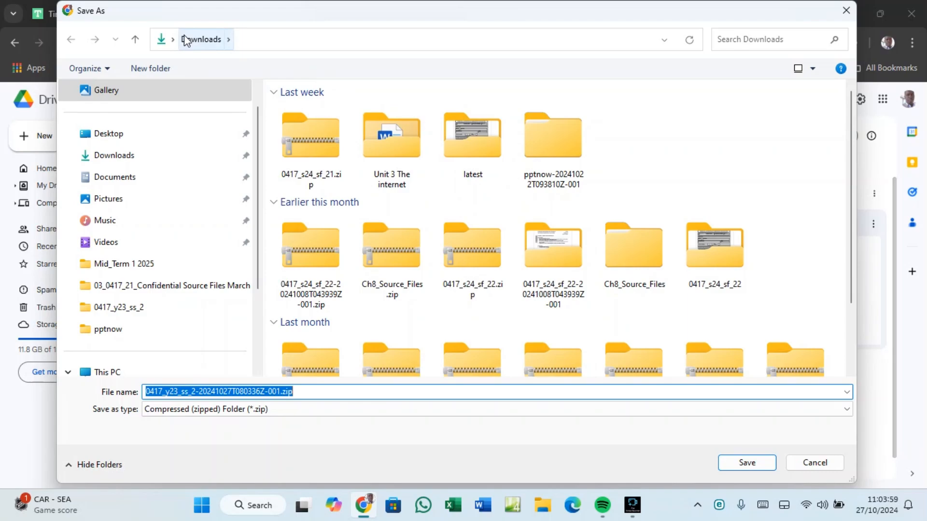
click(290, 391)
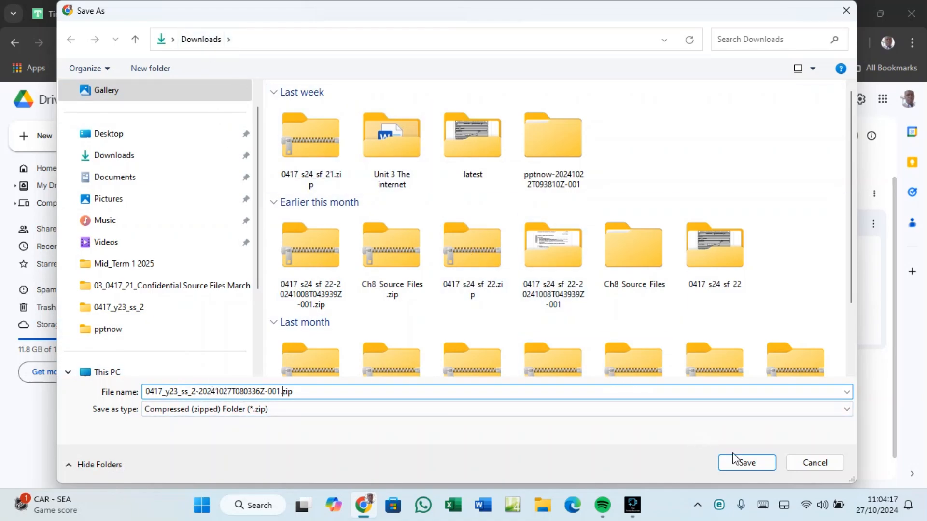
click(743, 464)
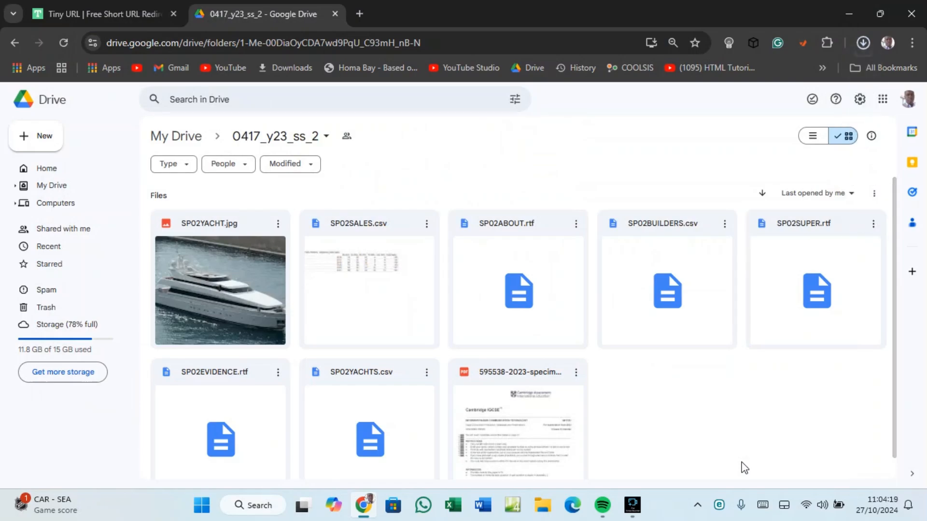
Open the Downloads folder through This PC and show its contents as large icons.
click(853, 15)
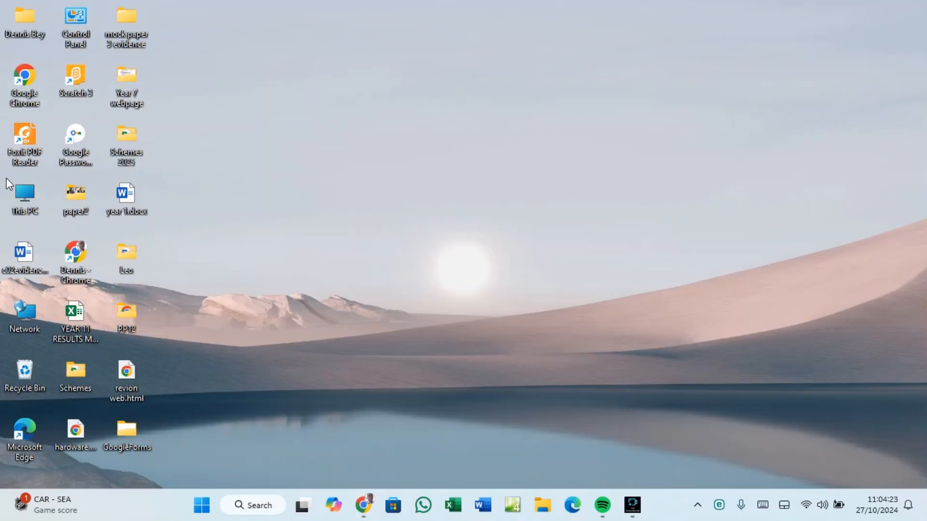
double_click(24, 195)
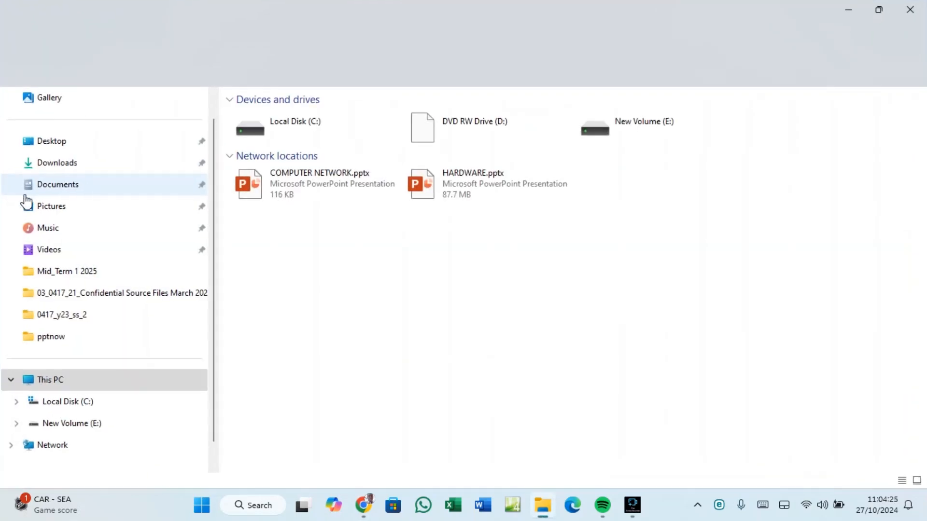
click(43, 164)
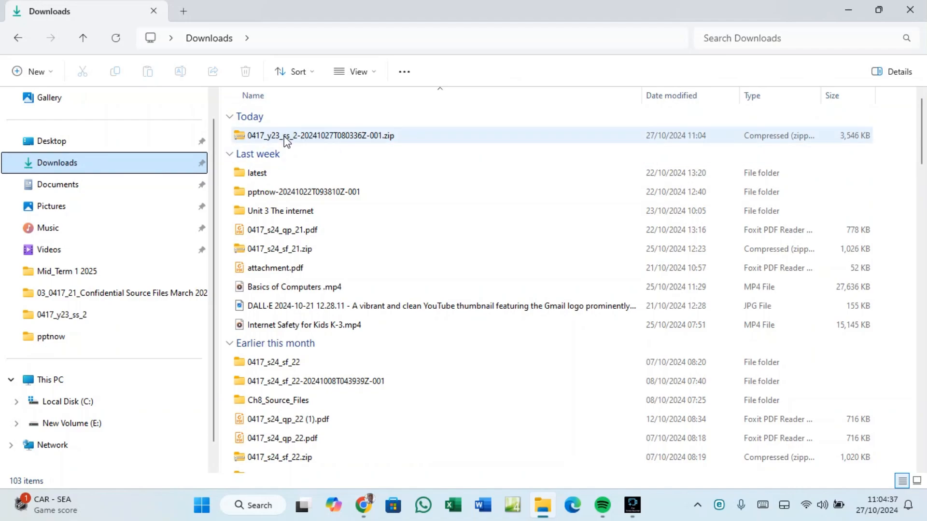
key(ctrl+shift+4)
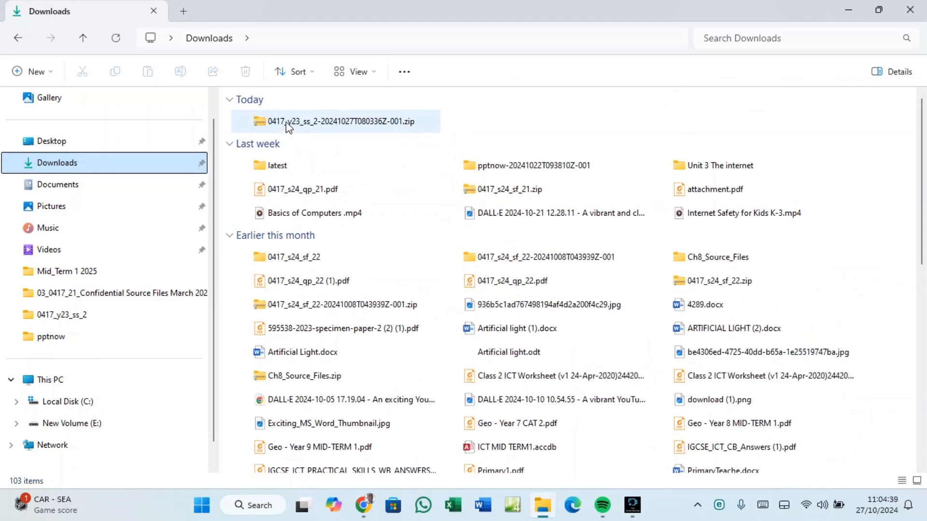
key(ctrl+shift+3)
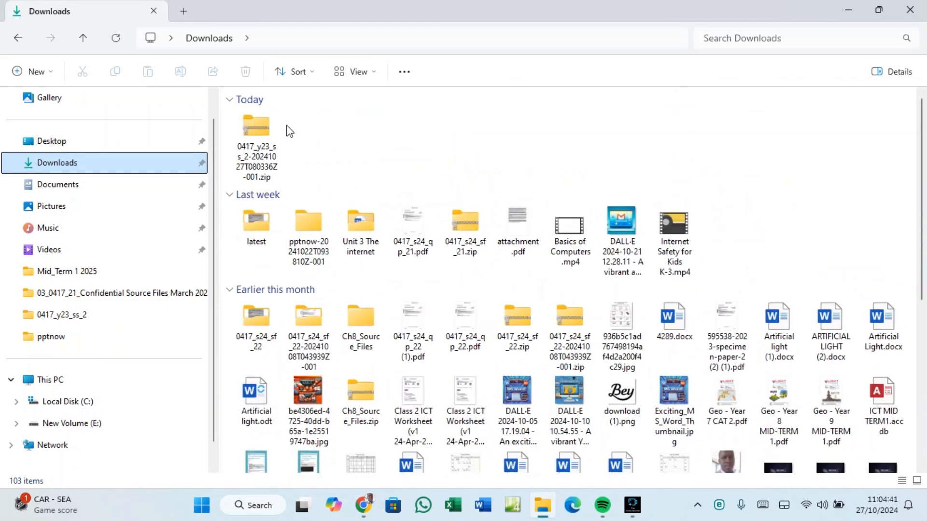
key(ctrl+shift+2)
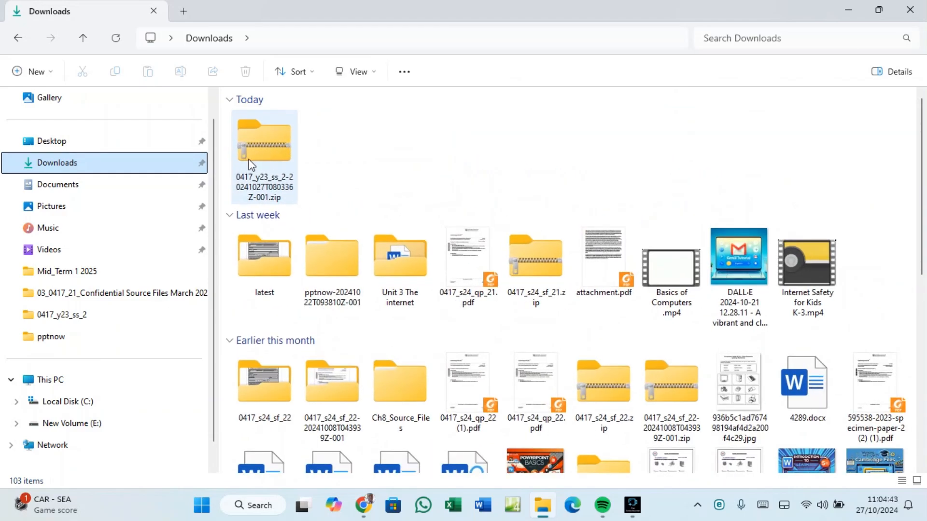
Extract all files from the 0417_y23_ss_2 zip into Downloads.
right_click(274, 149)
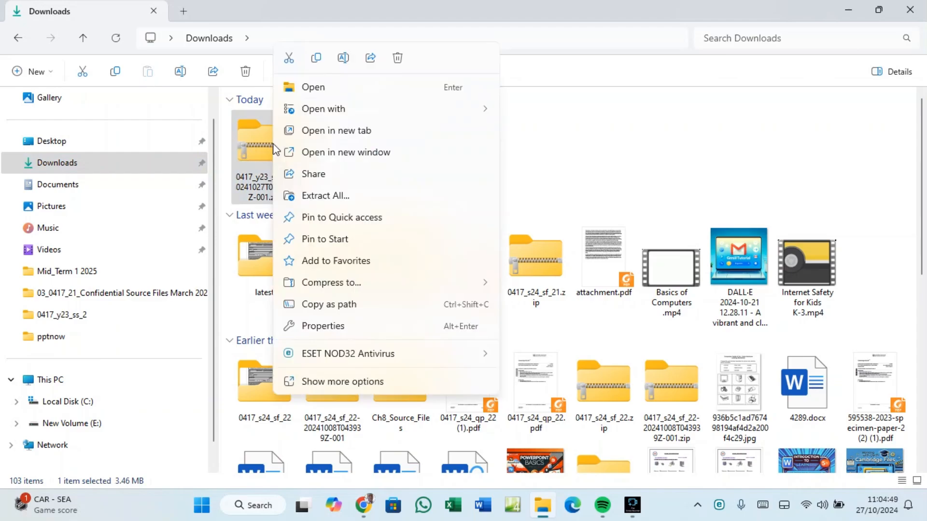
click(322, 195)
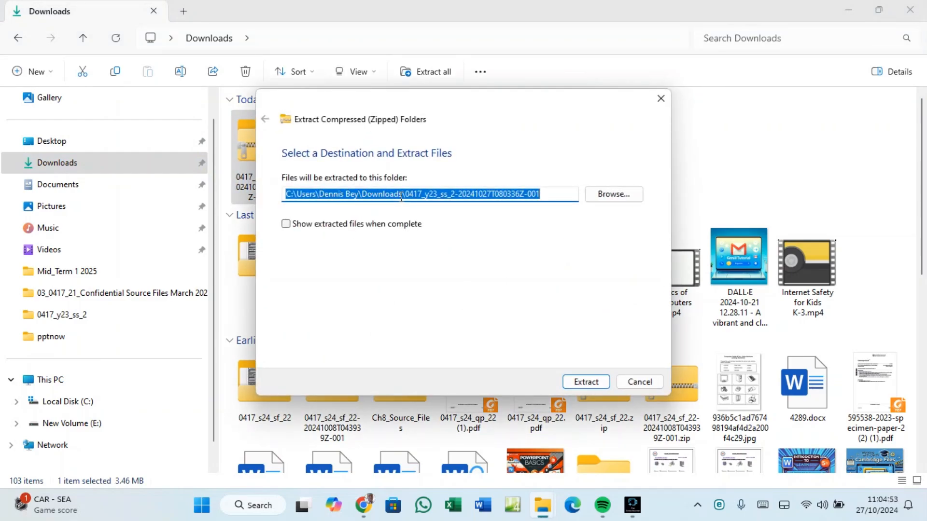
click(580, 383)
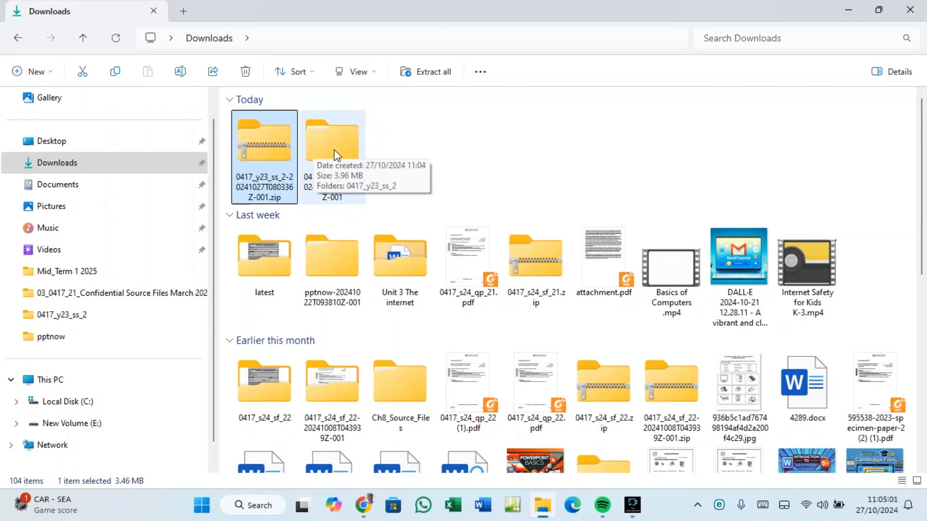
Check the extracted folder's contents, then copy the inner 0417_y23_ss_2 folder.
double_click(331, 139)
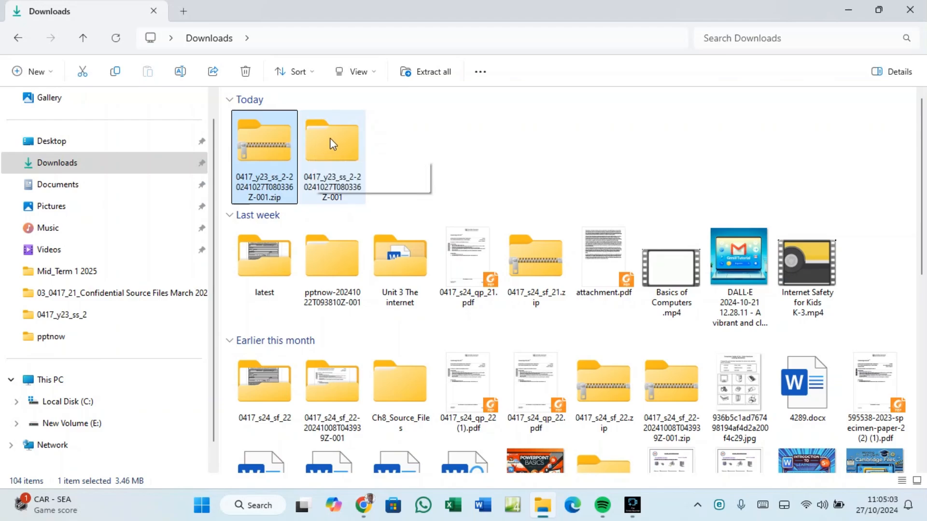
double_click(289, 138)
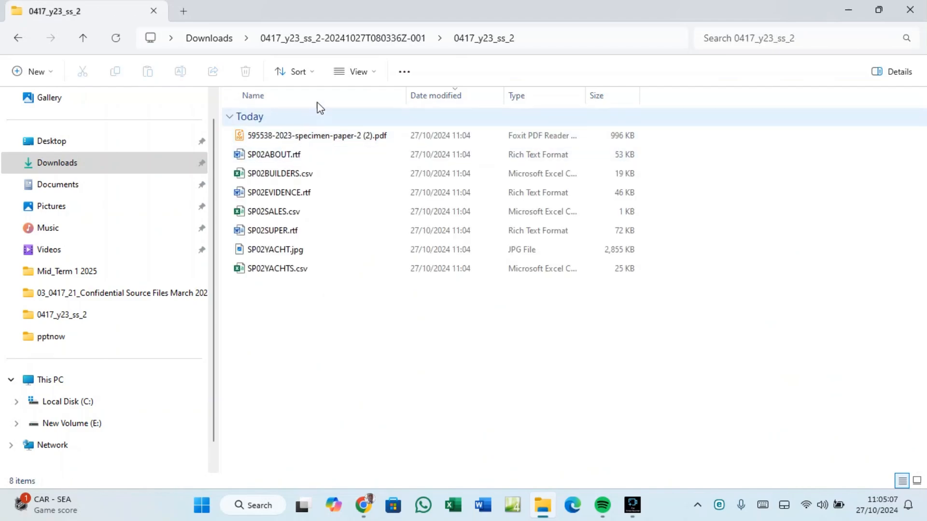
click(354, 36)
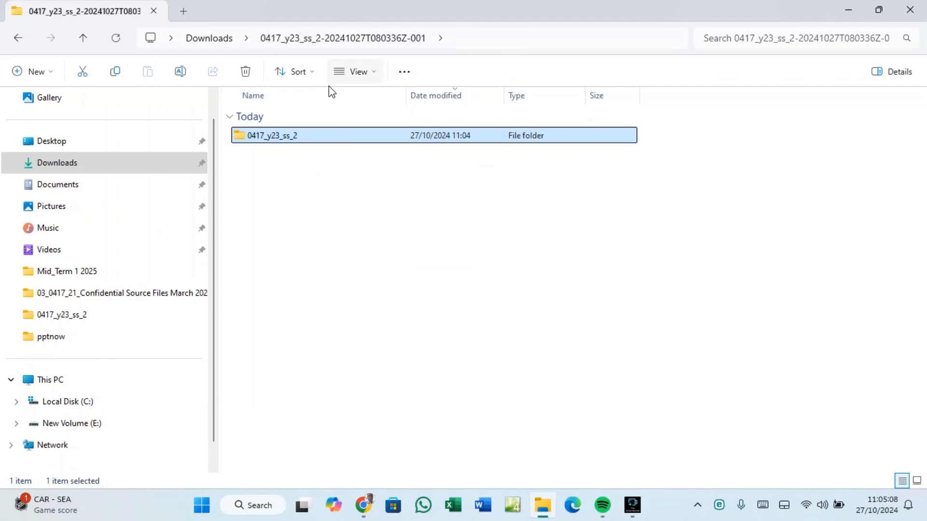
right_click(272, 137)
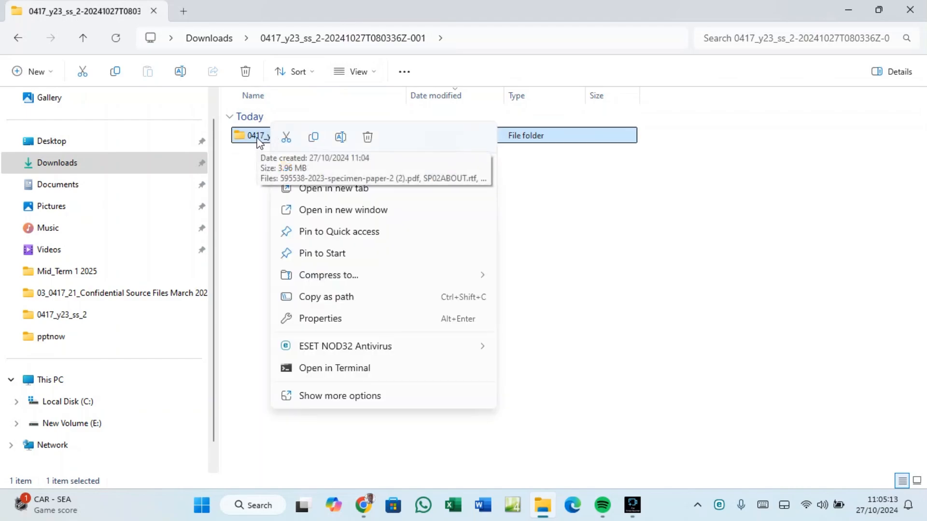
click(313, 138)
Paste 0417_y23_ss_2 onto the desktop, move it near the centre, and open it in File Explorer.
click(852, 6)
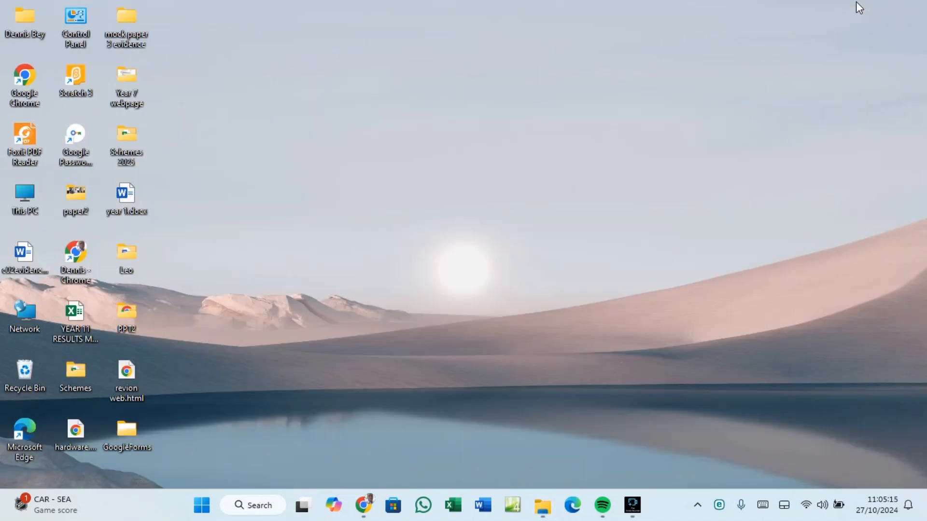
right_click(419, 161)
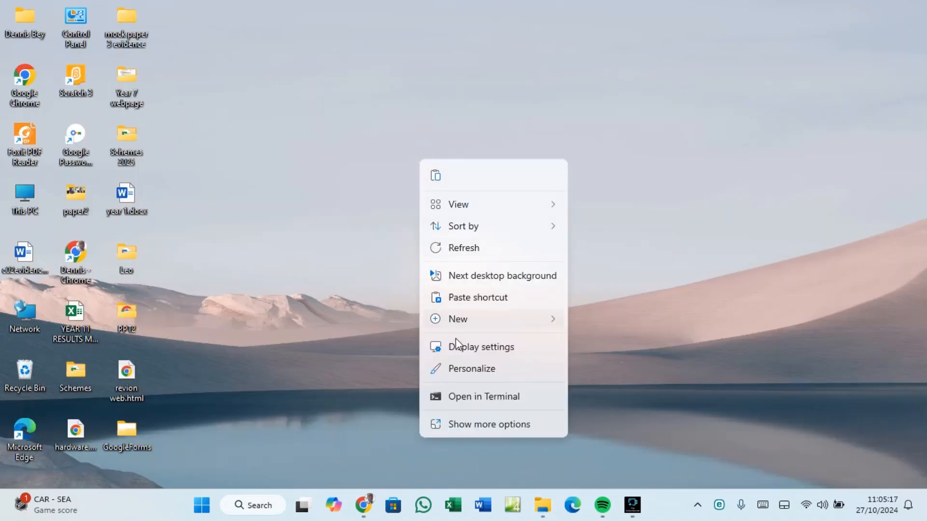
click(462, 424)
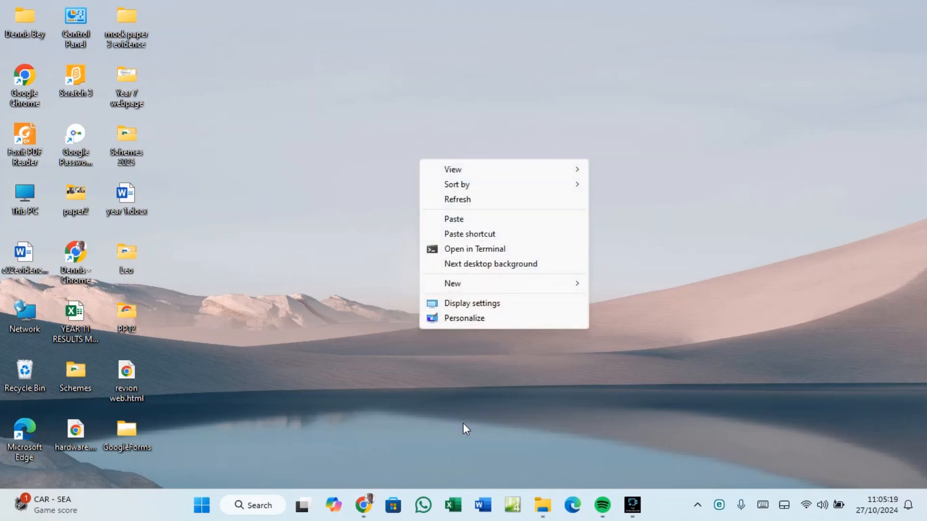
click(453, 220)
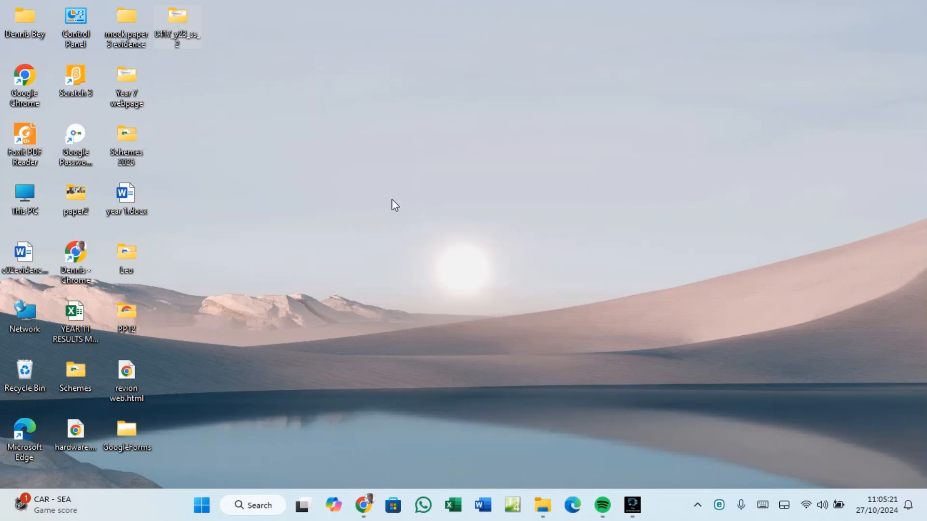
drag(187, 18, 416, 127)
drag(578, 213, 595, 233)
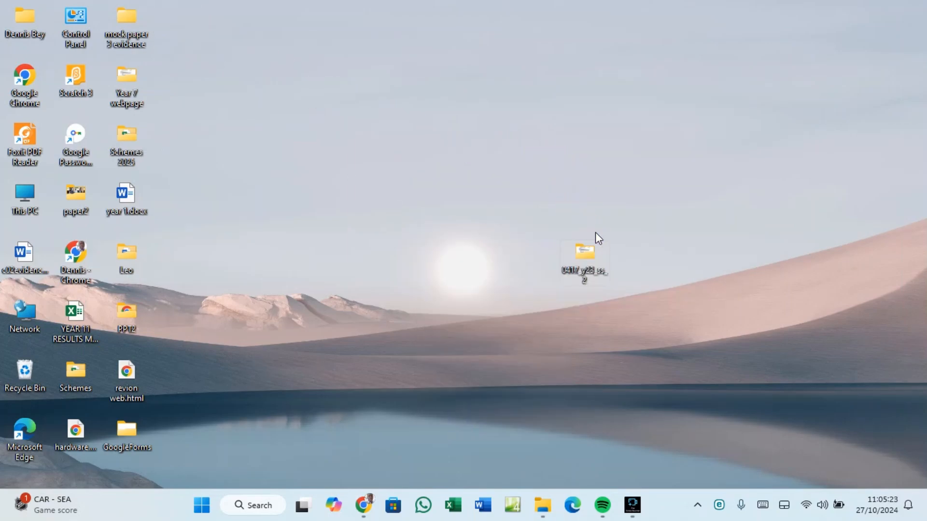
double_click(581, 254)
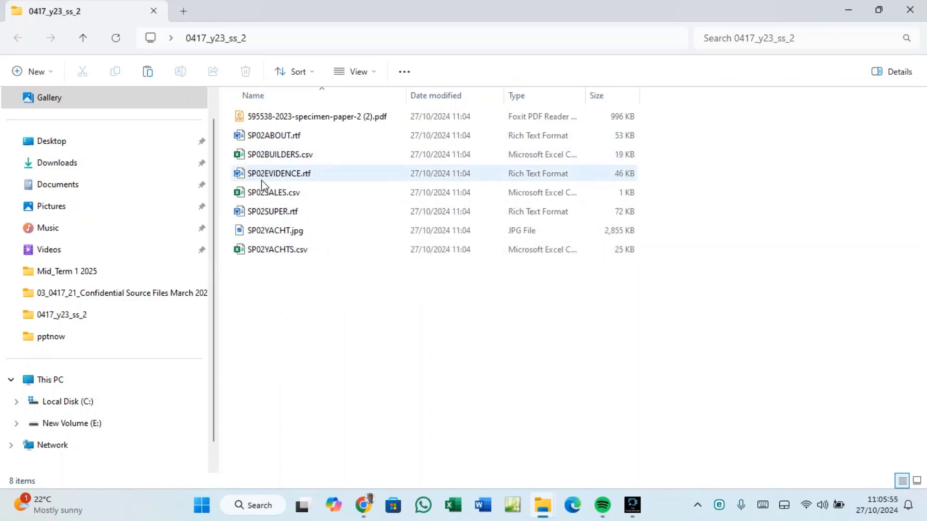
click(280, 118)
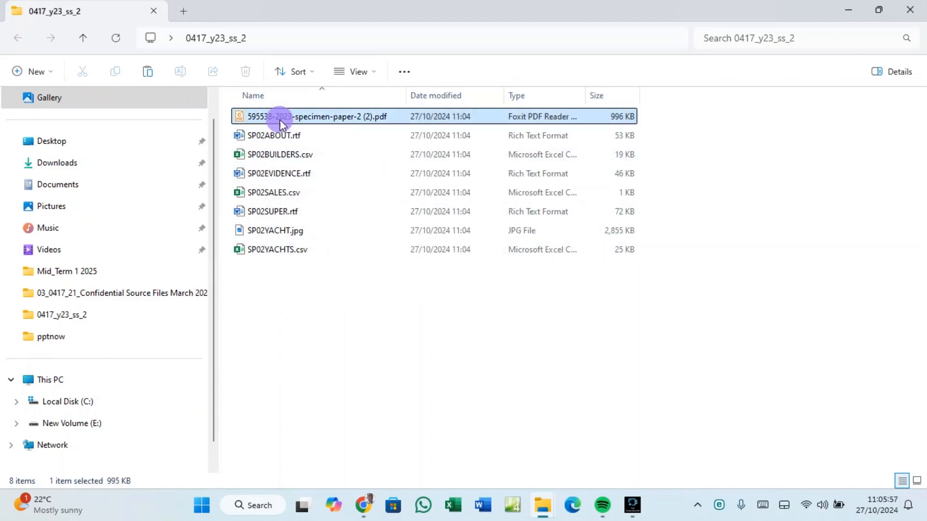
double_click(279, 120)
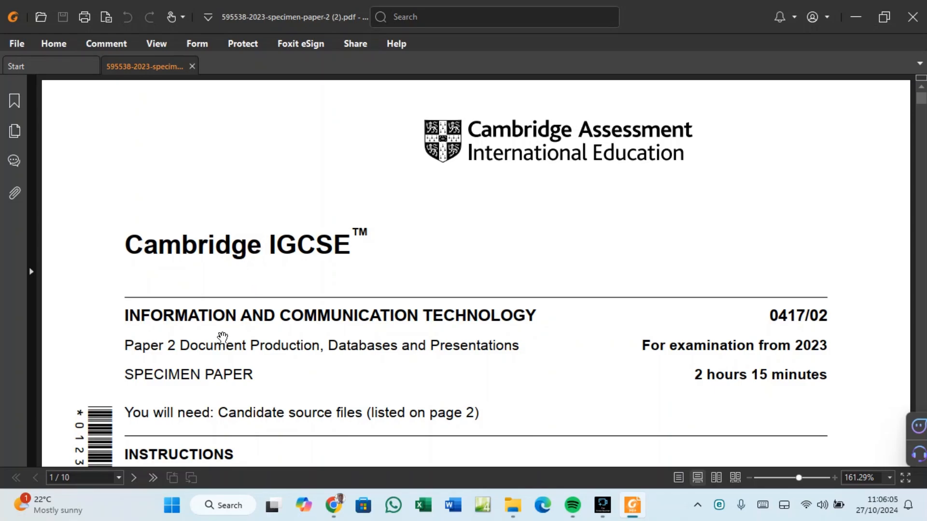
drag(125, 345, 177, 348)
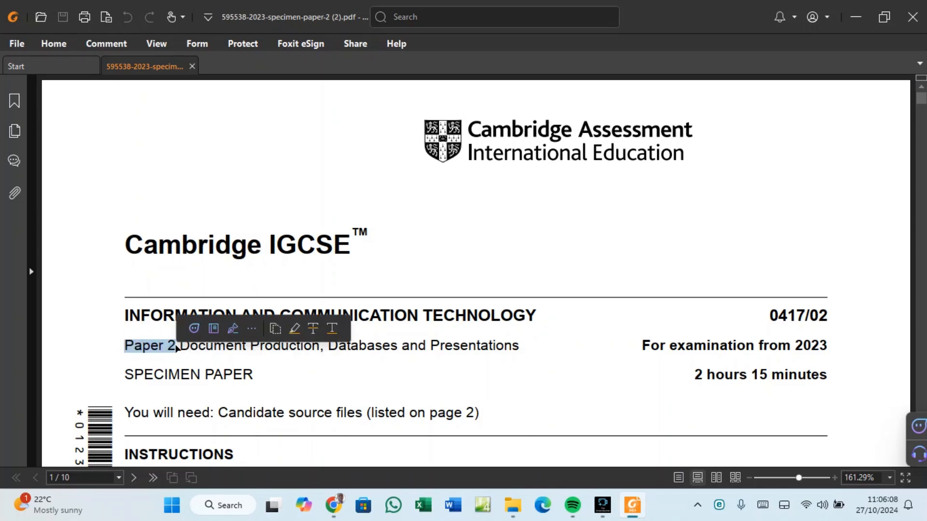
click(218, 350)
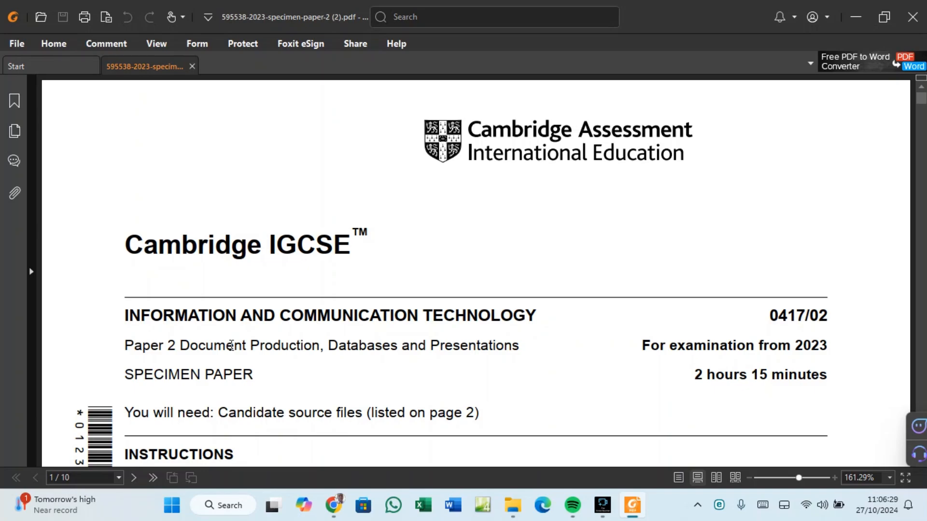
scroll(232, 346, down, 5)
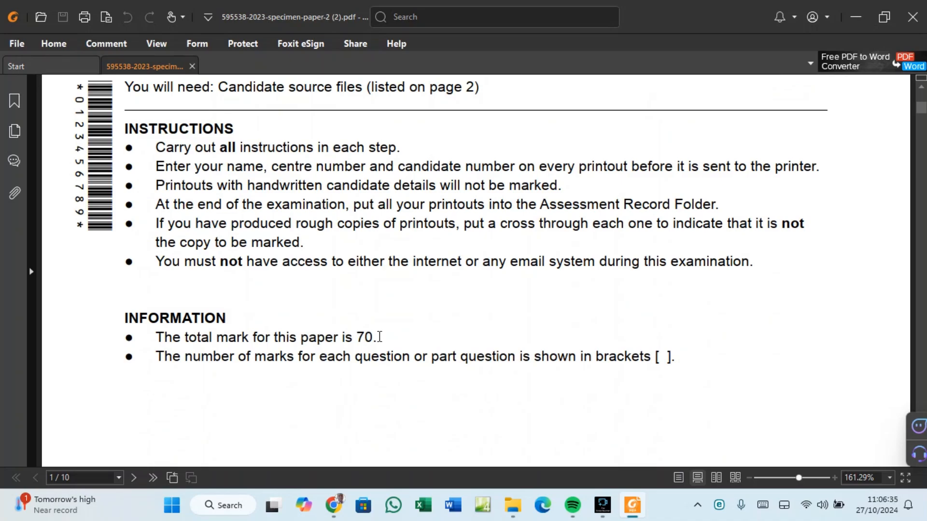
scroll(379, 336, down, 9)
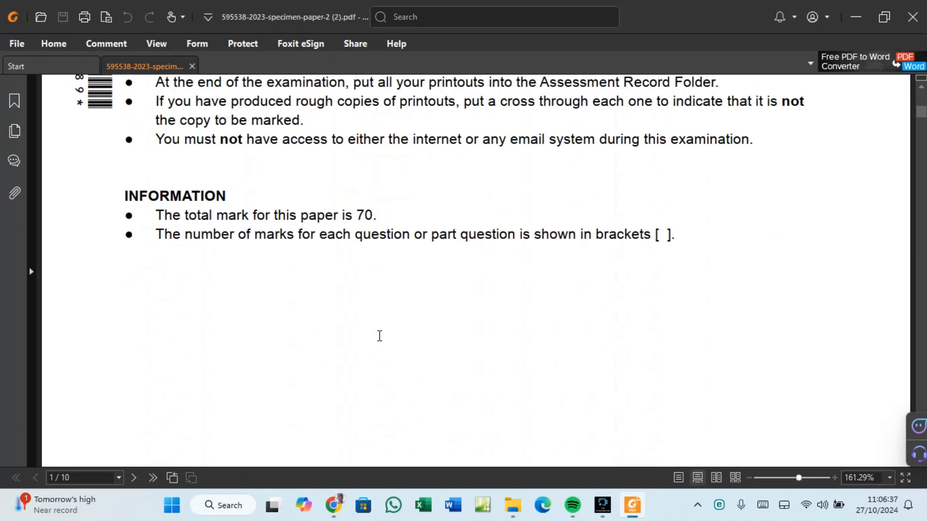
scroll(377, 340, down, 5)
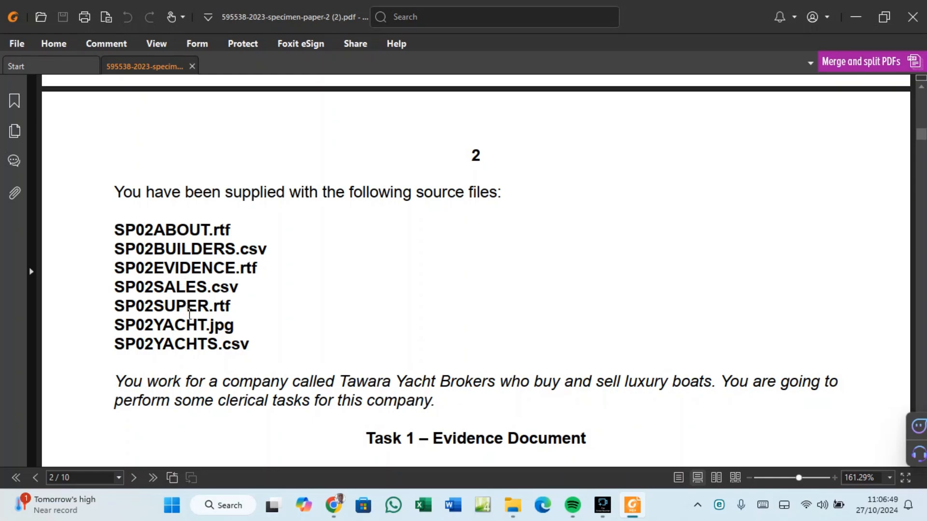
Go through each file in the 0417_y23_ss_2 folder, from SP02ABOUT.rtf to SP02YACHTS.csv.
mouse_move(513, 506)
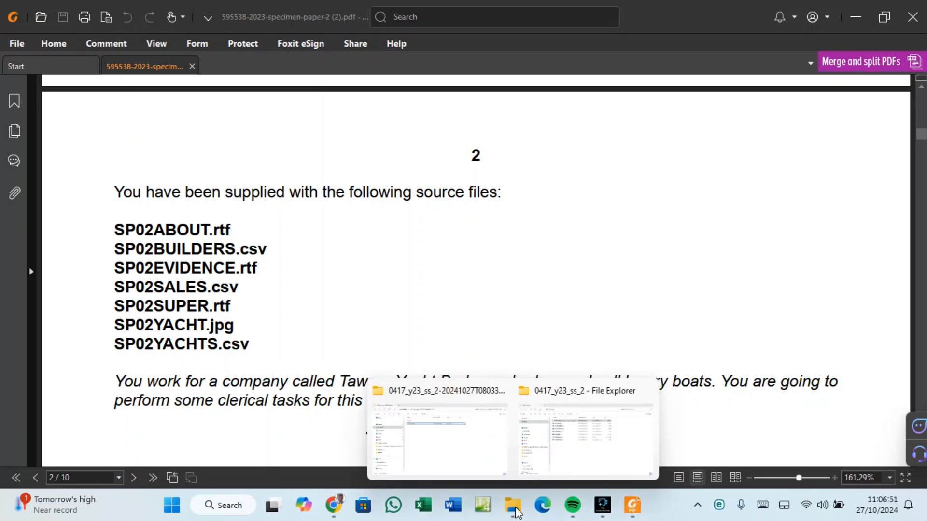
click(583, 452)
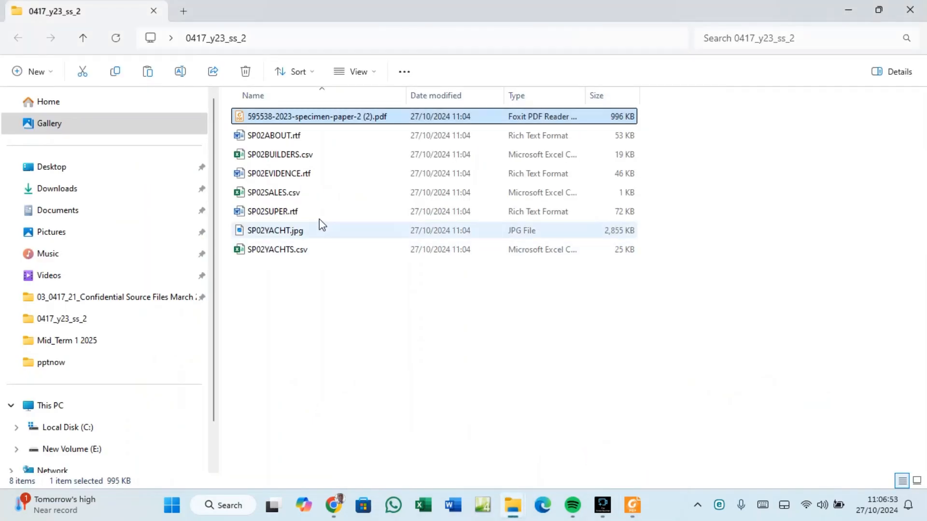
click(265, 130)
click(257, 159)
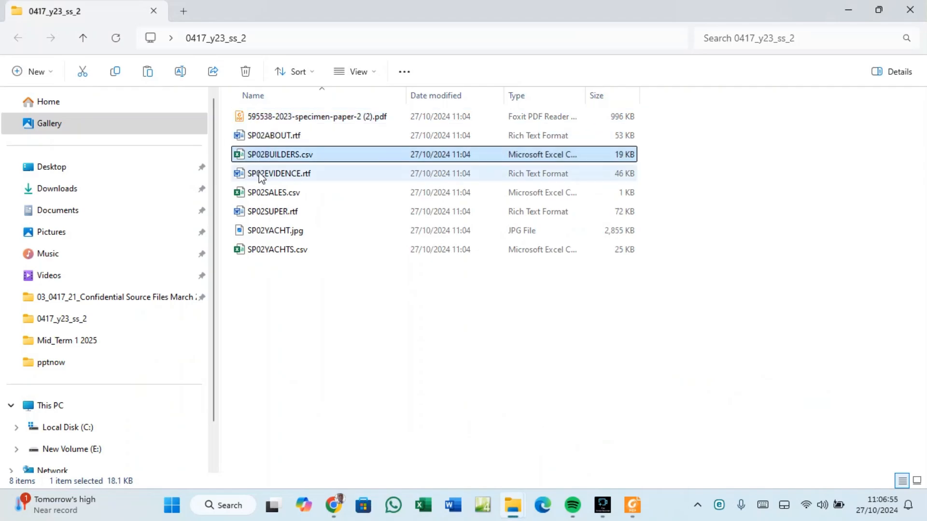
click(258, 174)
click(259, 195)
click(262, 211)
click(260, 231)
click(261, 249)
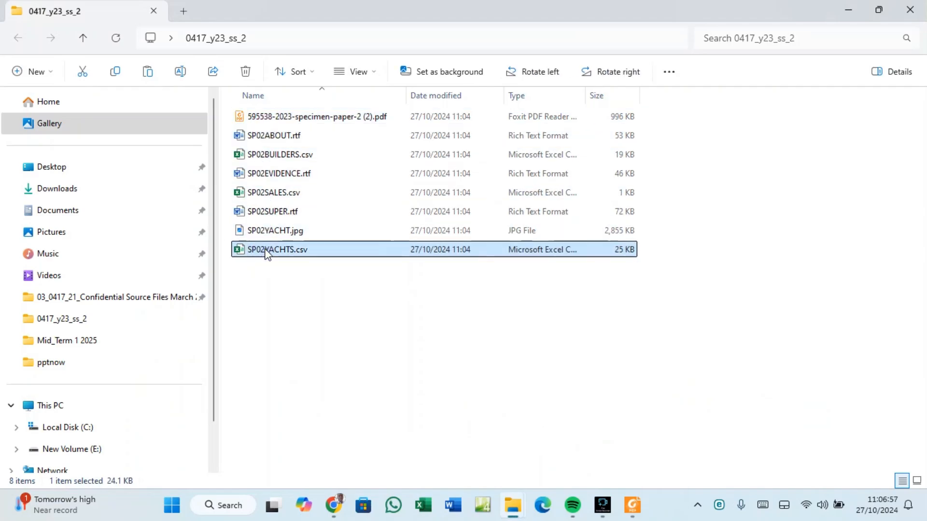
click(270, 119)
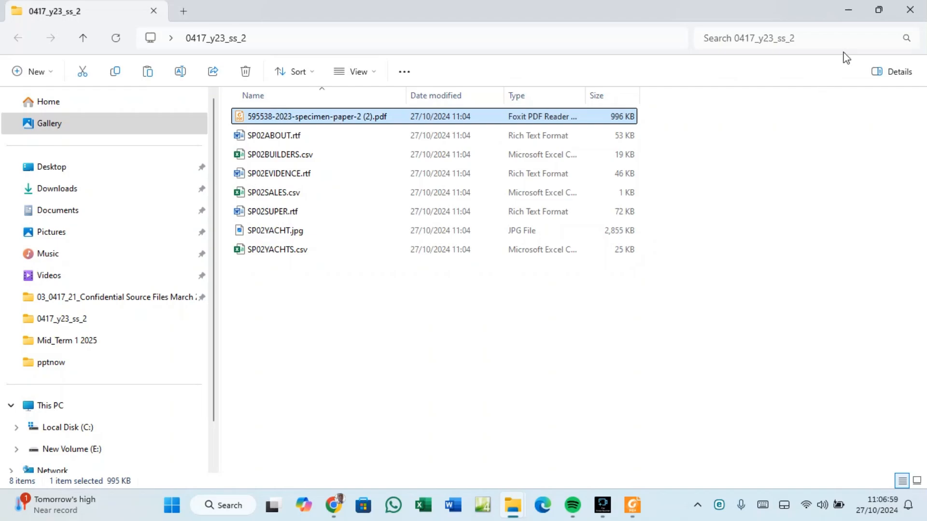
Scroll the specimen paper to Task 1's Evidence Document instructions and close the extracted-zip Explorer window.
click(848, 14)
scroll(227, 244, down, 3)
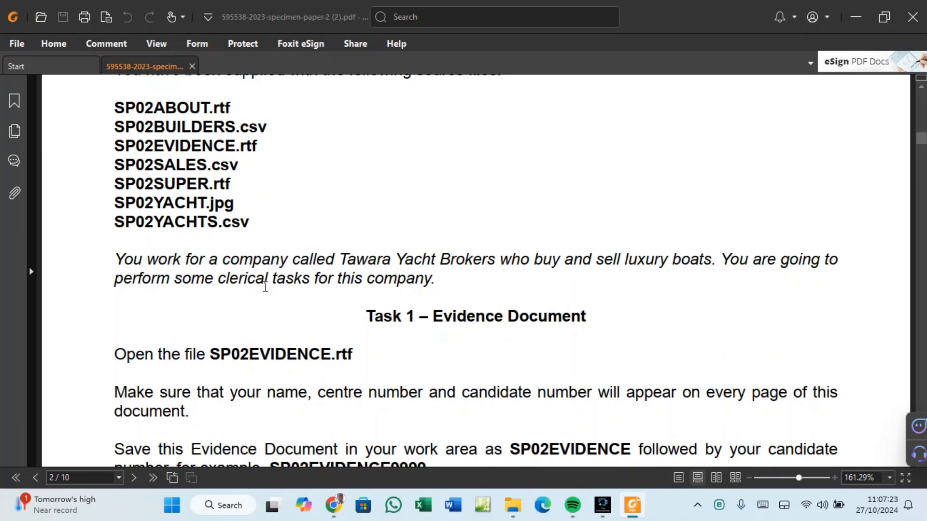
scroll(265, 285, down, 3)
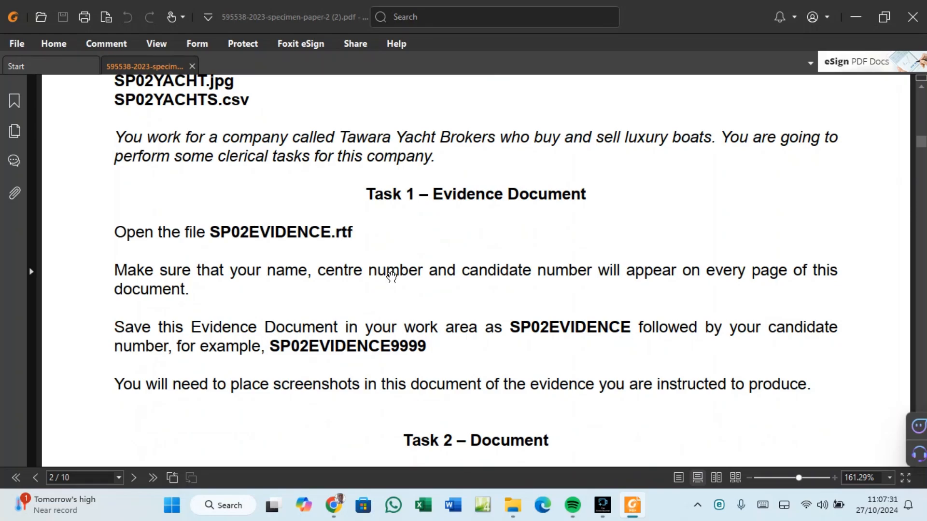
mouse_move(509, 508)
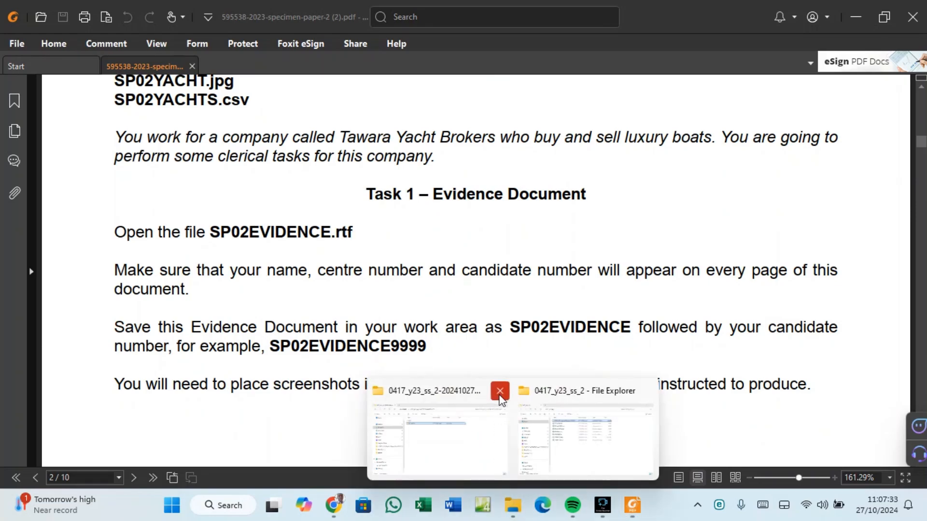
click(499, 391)
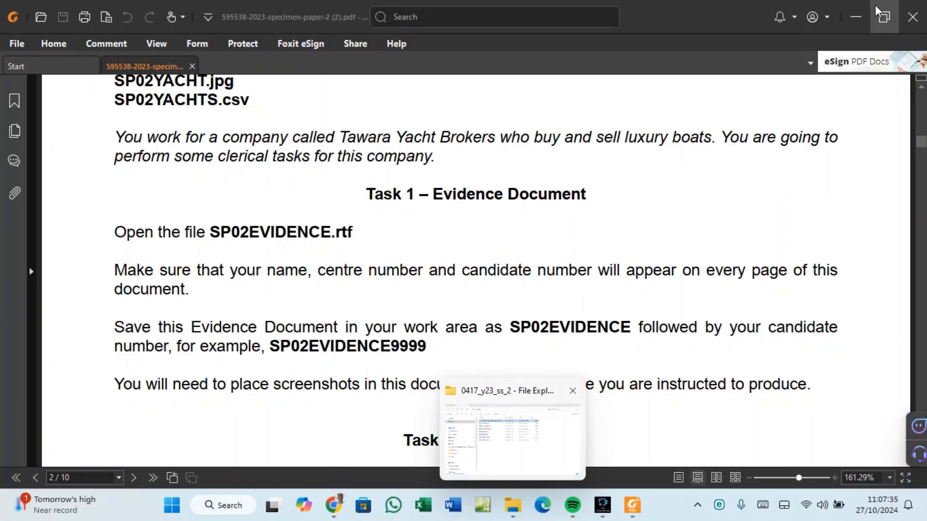
Reopen the specimen paper, then open SP02EVIDENCE.rtf from the 0417_y23_ss_2 folder in Word.
click(907, 9)
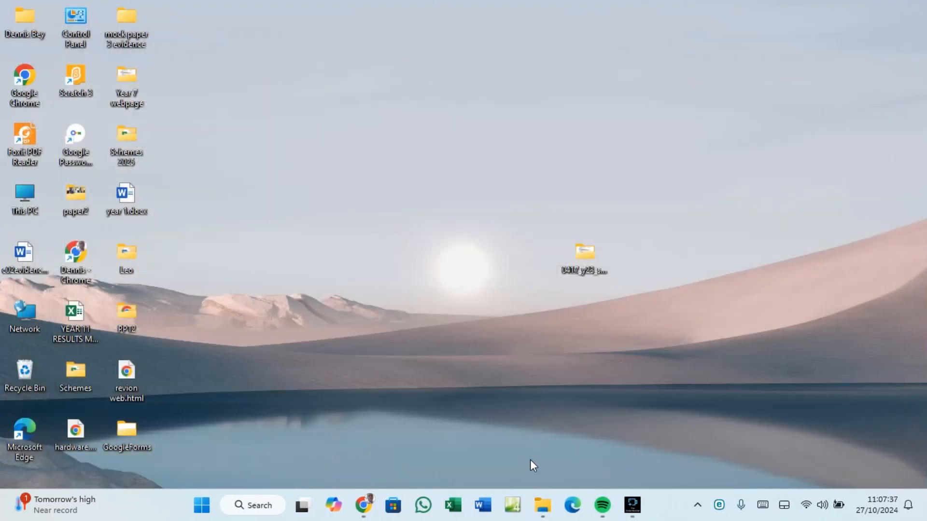
click(543, 506)
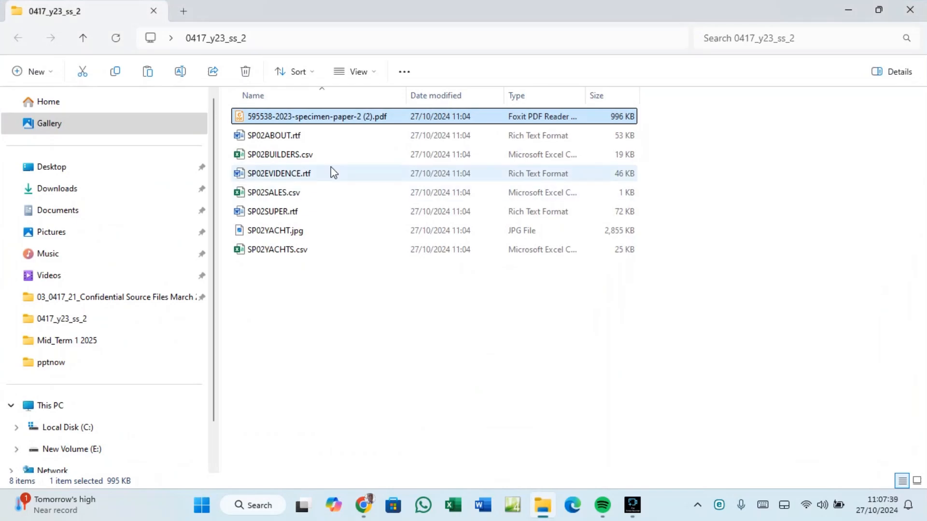
double_click(323, 118)
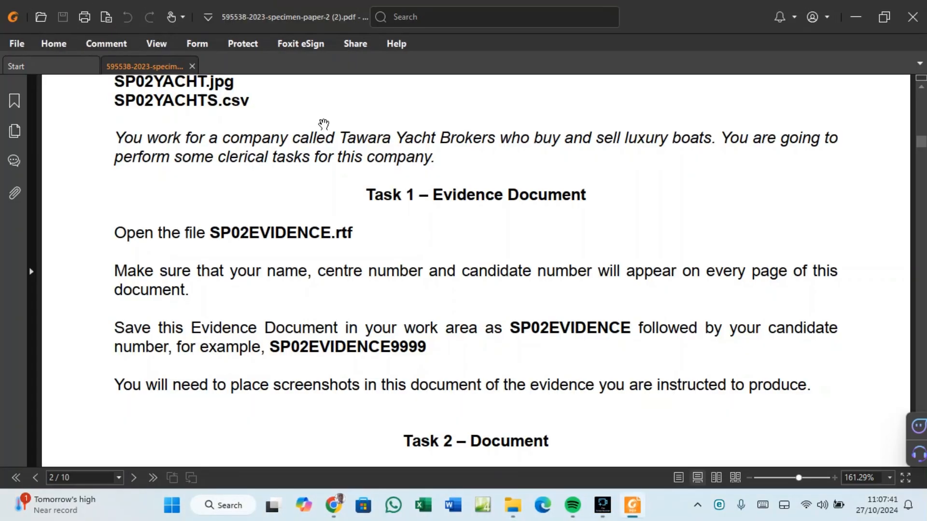
click(513, 506)
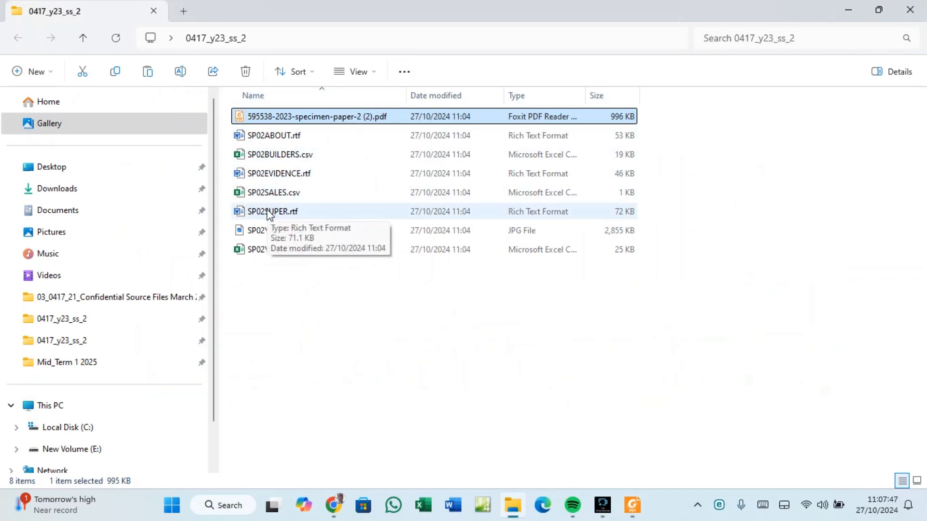
click(264, 175)
double_click(264, 176)
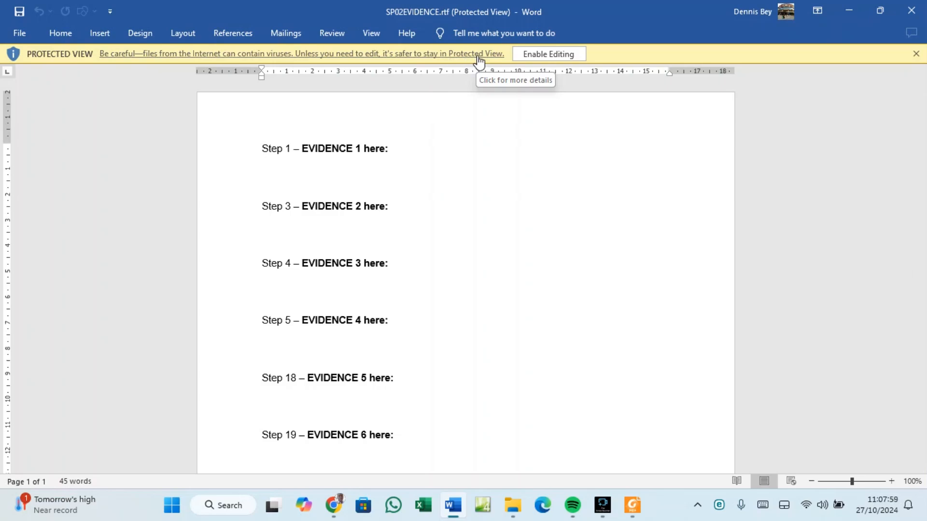
Enable editing in SP02EVIDENCE.rtf, skim its Step placeholders, and return to the Task 1 instructions in Foxit.
click(558, 56)
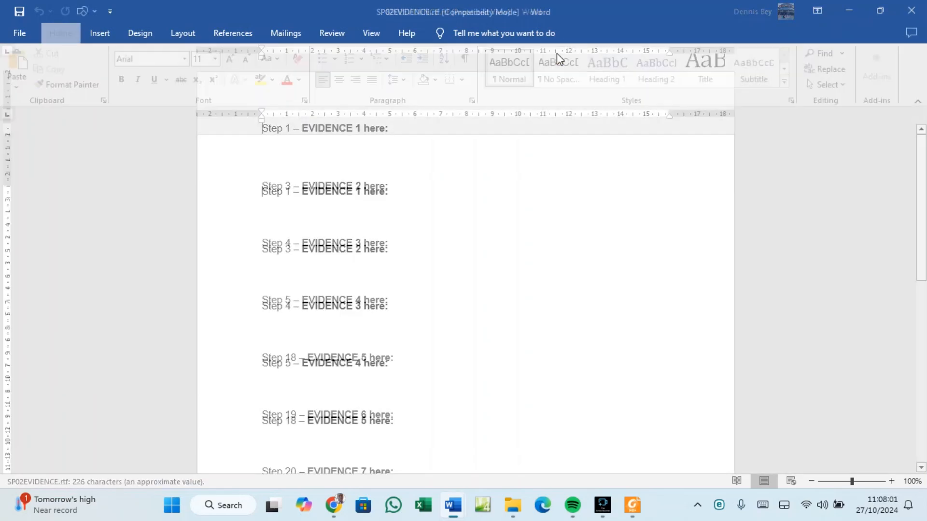
scroll(341, 207, down, 7)
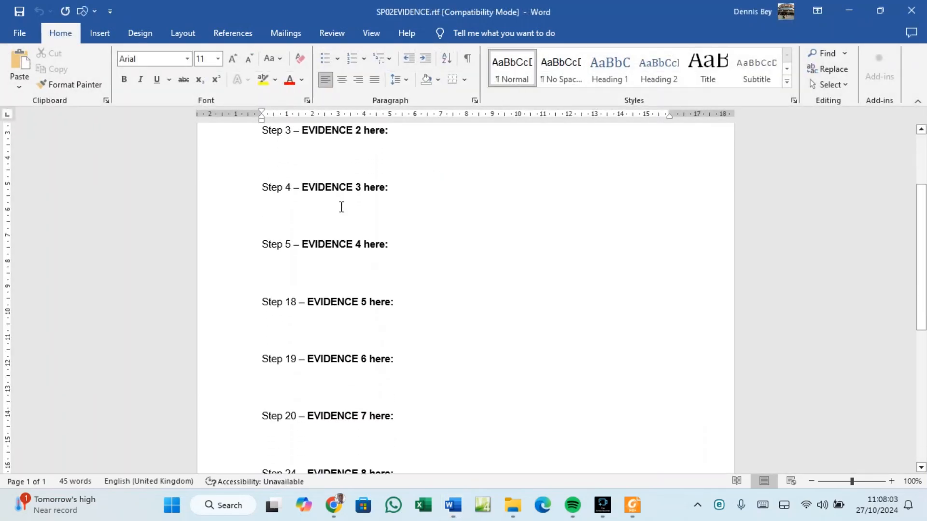
scroll(341, 206, down, 3)
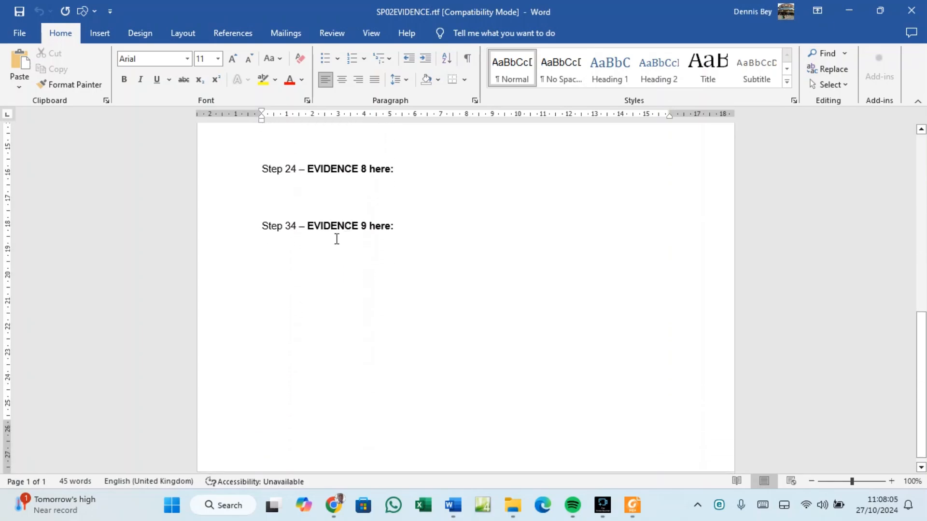
scroll(292, 178, up, 10)
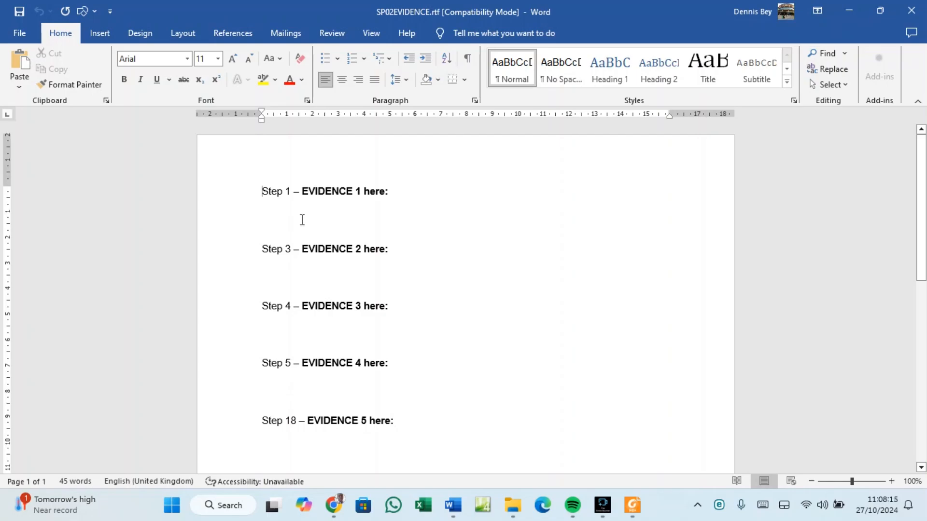
click(633, 505)
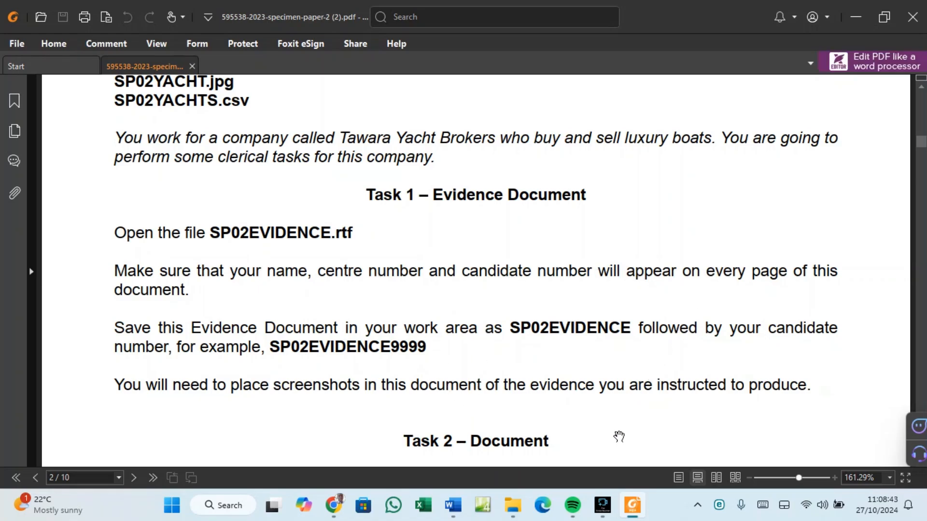
Add a blank three-column header to the evidence document.
click(454, 505)
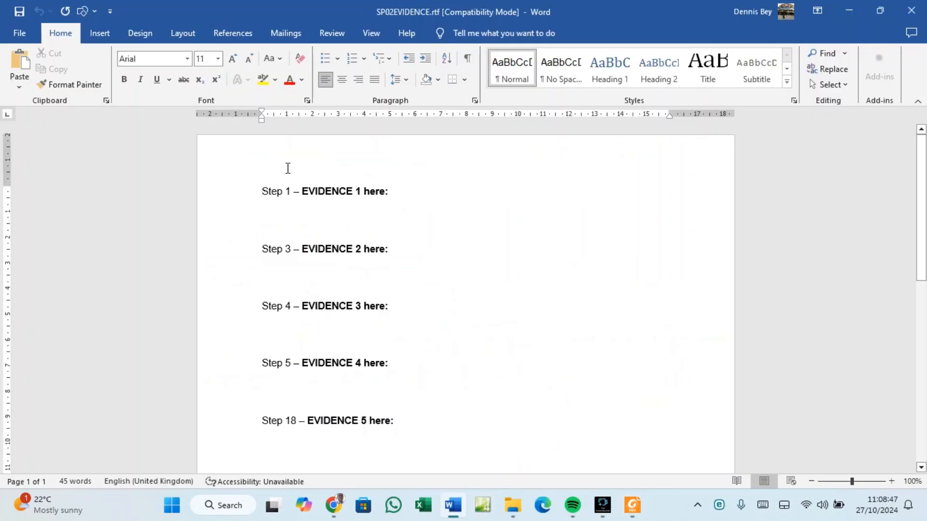
click(98, 35)
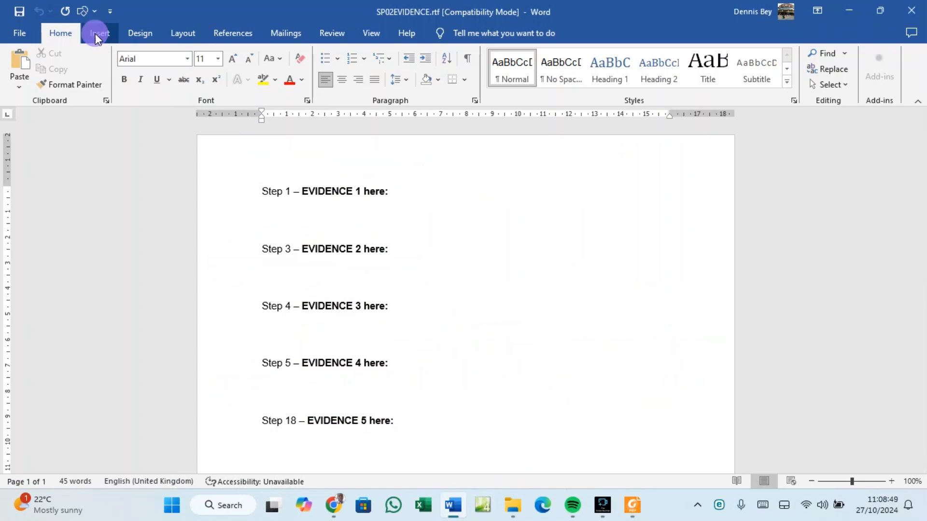
click(508, 82)
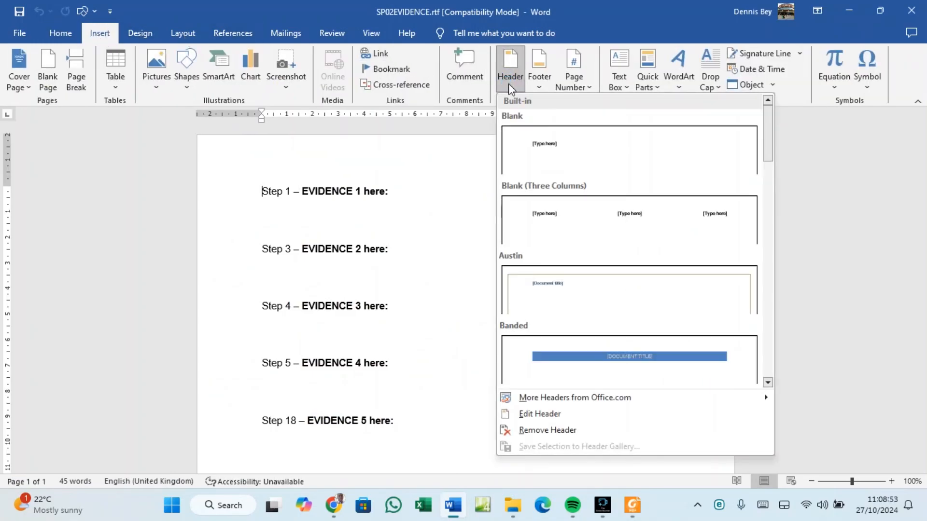
click(599, 225)
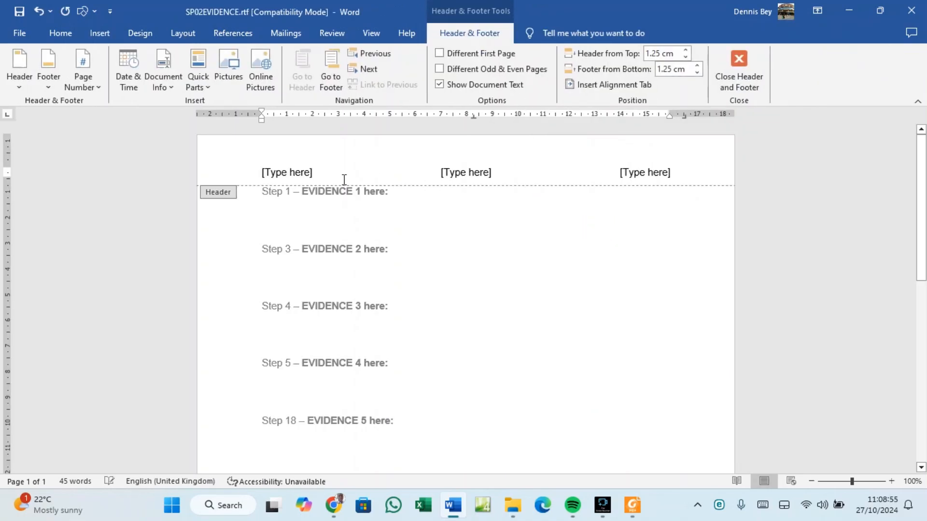
Fill the three header placeholders with the candidate's name, centre number and candidate number.
click(296, 173)
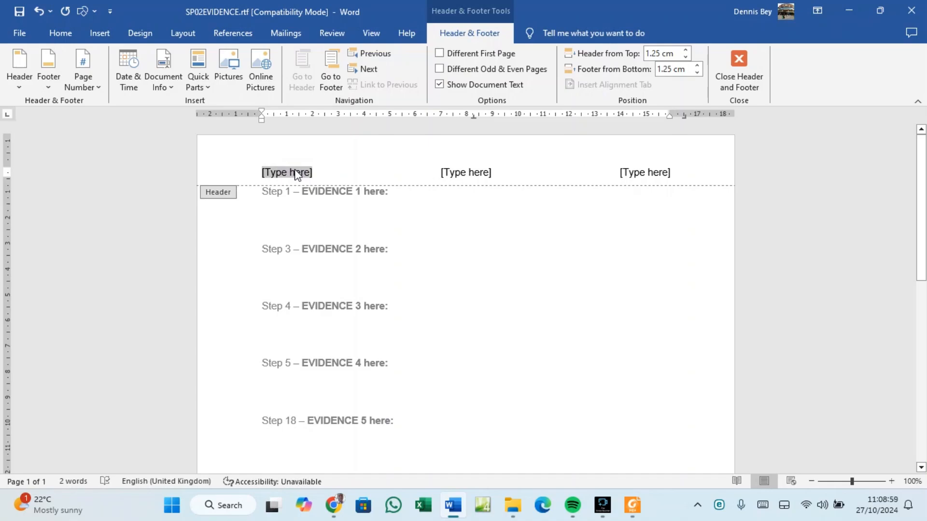
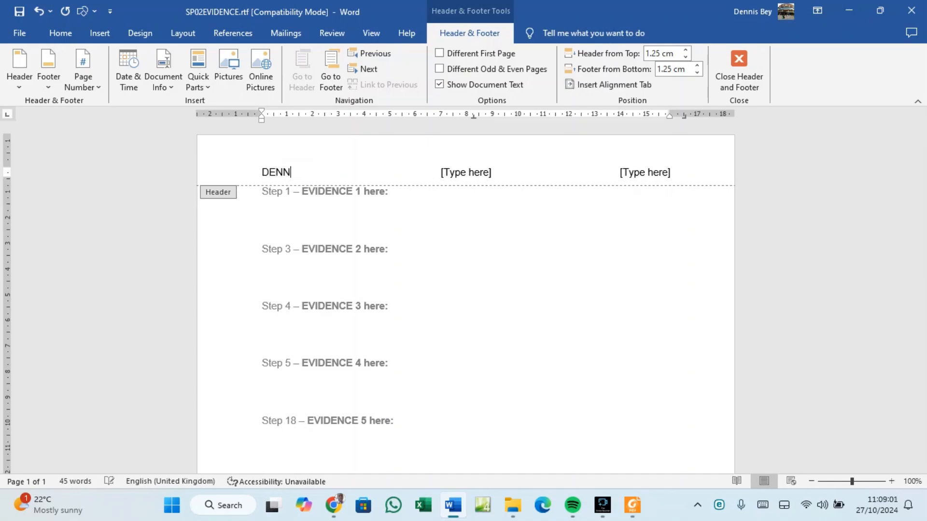
click(459, 174)
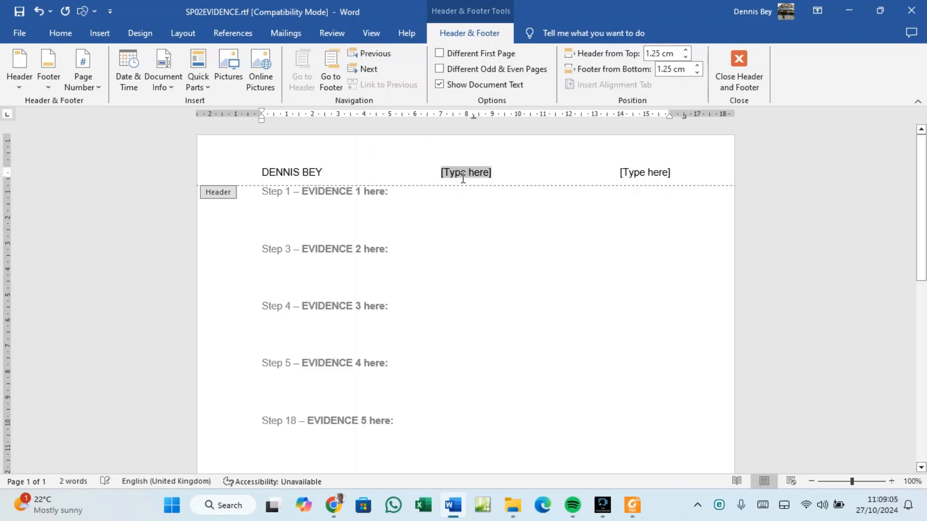
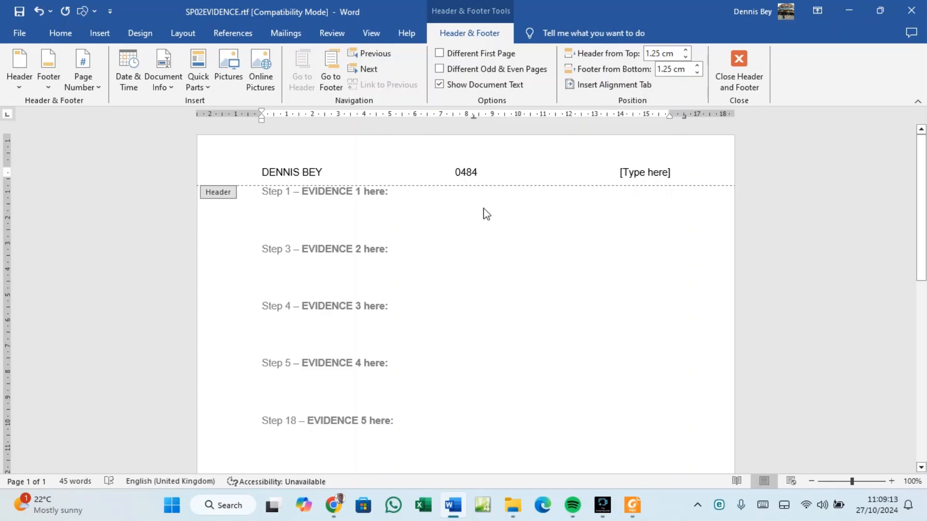
click(632, 172)
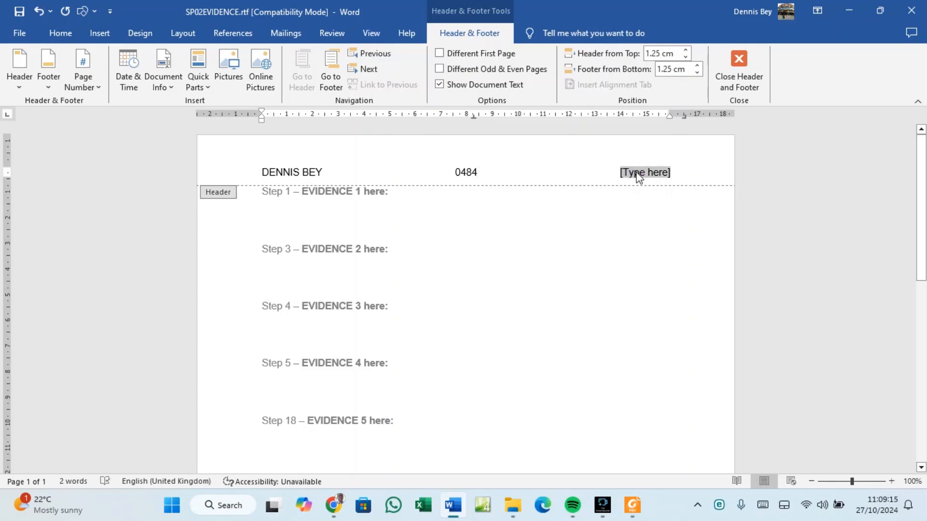
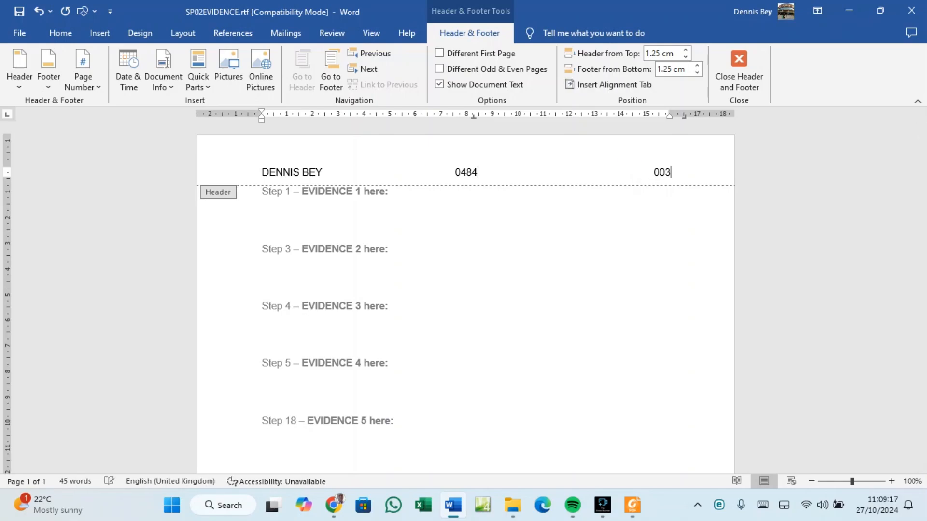
Join the centre and candidate numbers with an underscore and delete the duplicate number on the right.
click(479, 174)
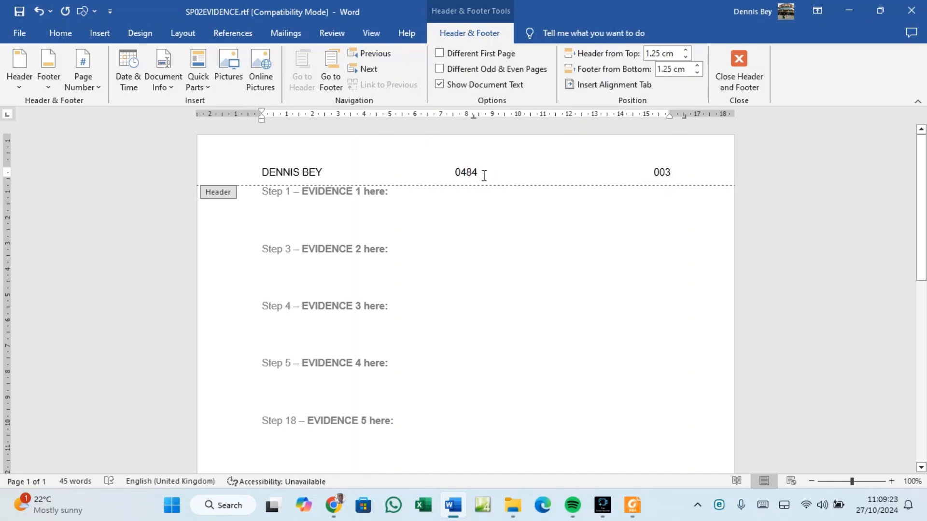
text(_003)
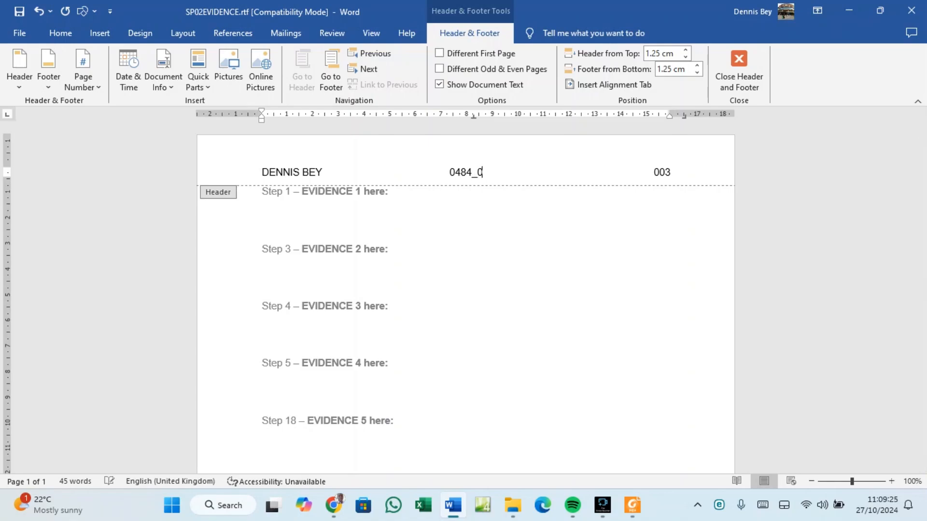
double_click(661, 170)
click(662, 170)
double_click(662, 173)
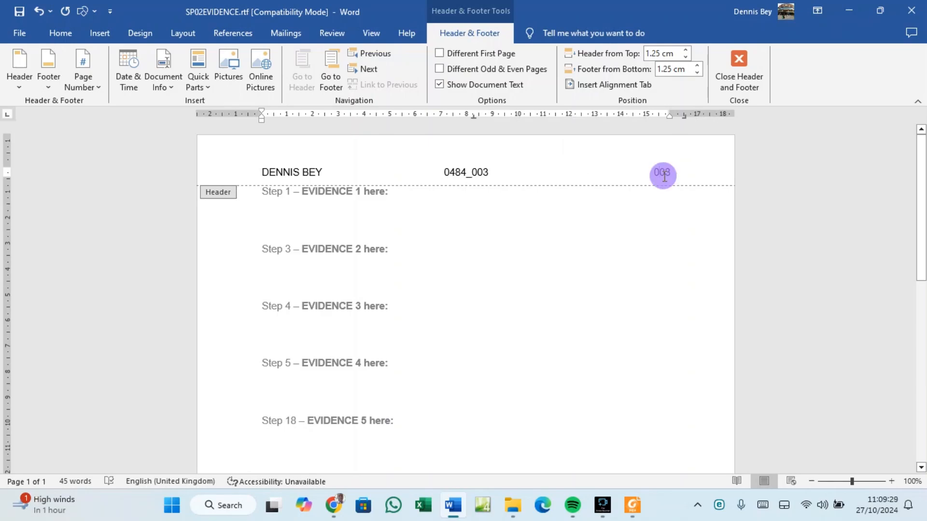
click(664, 177)
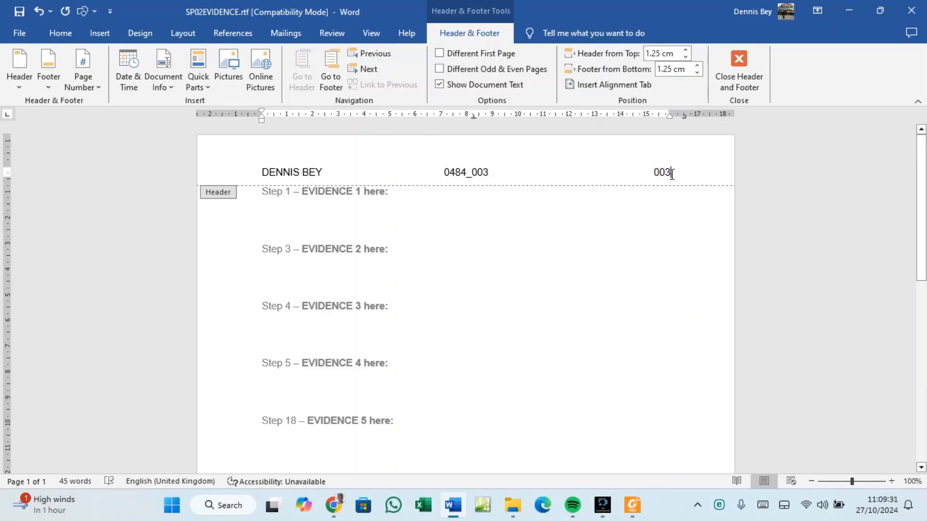
key(BackSpace)
key(BackSpace)
key(BackSpace)
Enlarge the whole header line to 14 pt with Grow Font and close the header.
drag(262, 167, 491, 163)
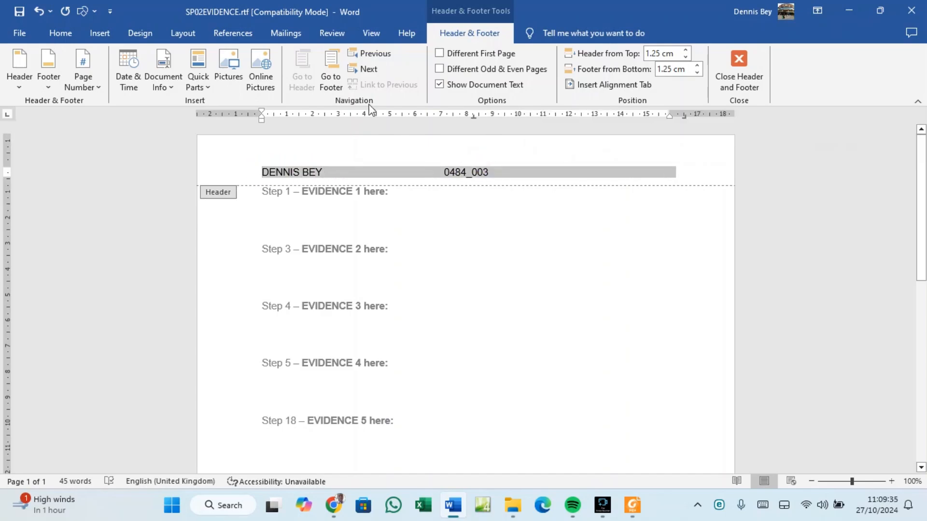
click(61, 37)
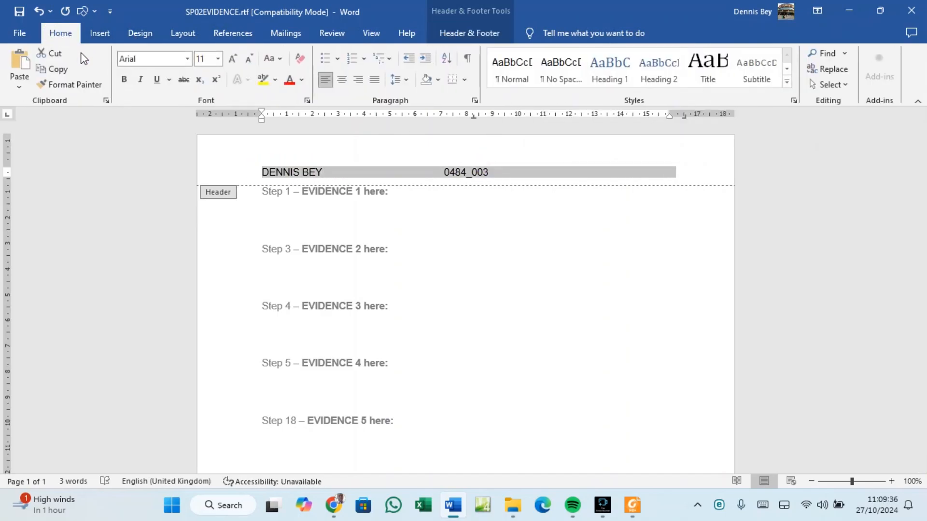
click(234, 59)
click(234, 60)
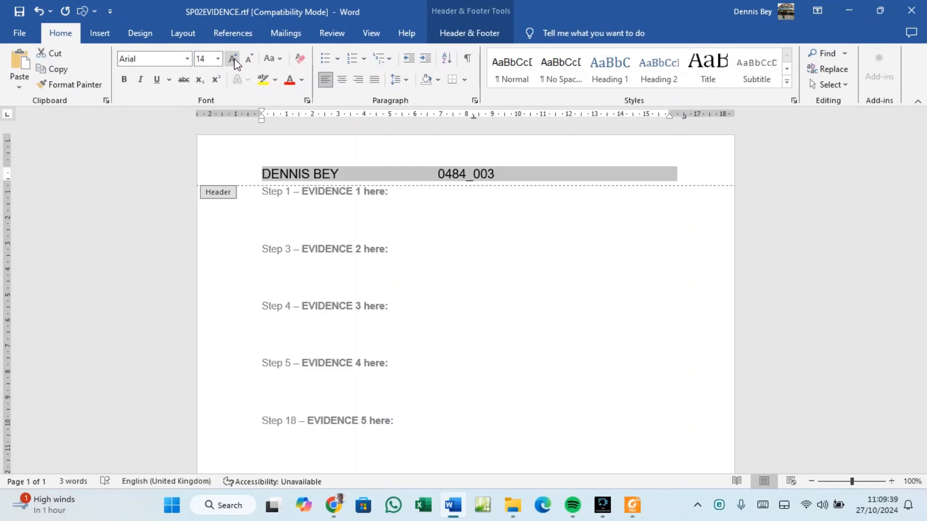
click(461, 33)
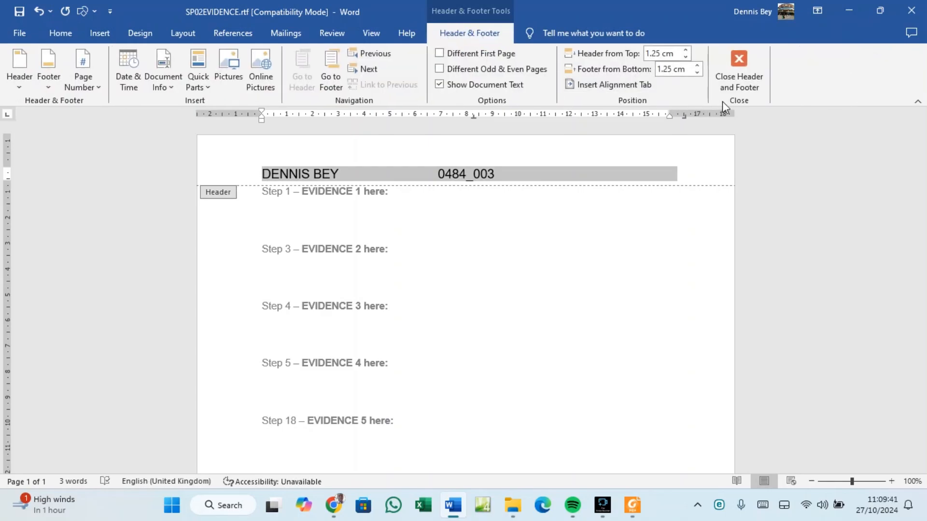
click(738, 80)
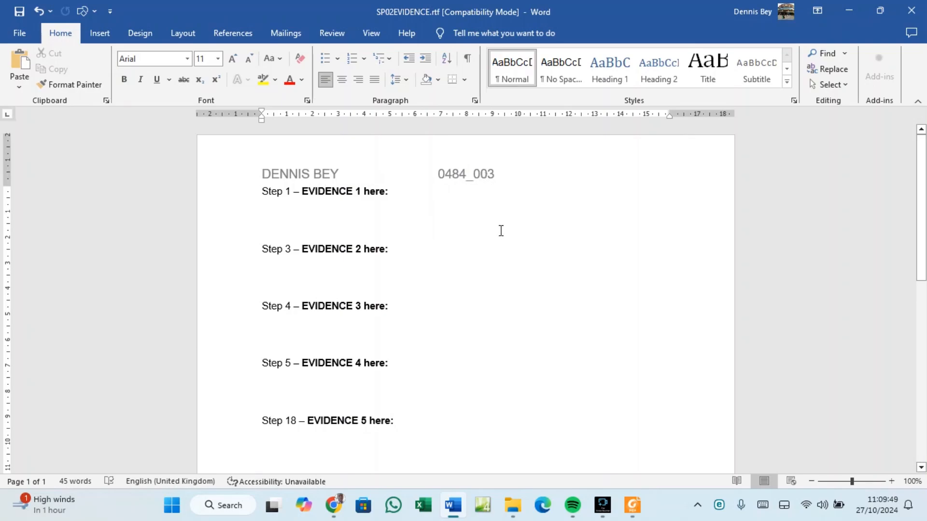
click(633, 505)
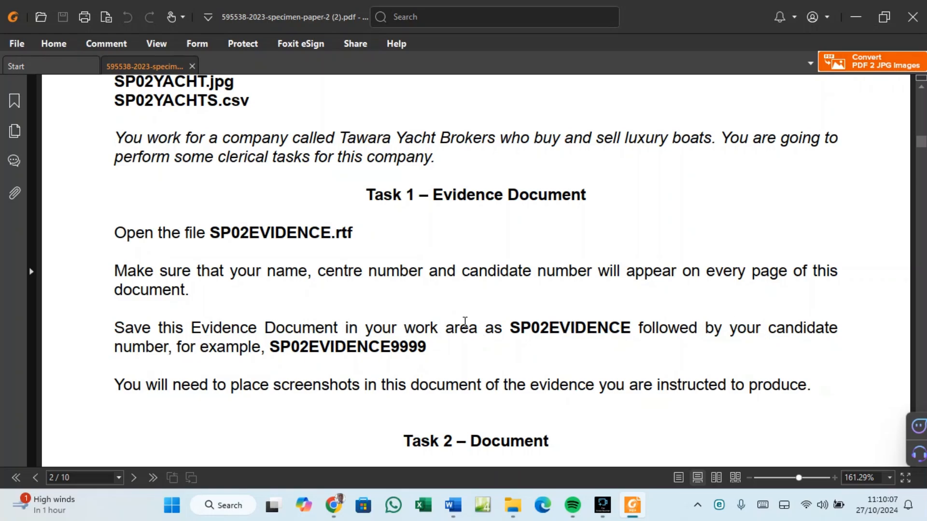
Copy the file name SP02EVIDENCE from Task 1's evidence document instructions.
drag(510, 328, 621, 336)
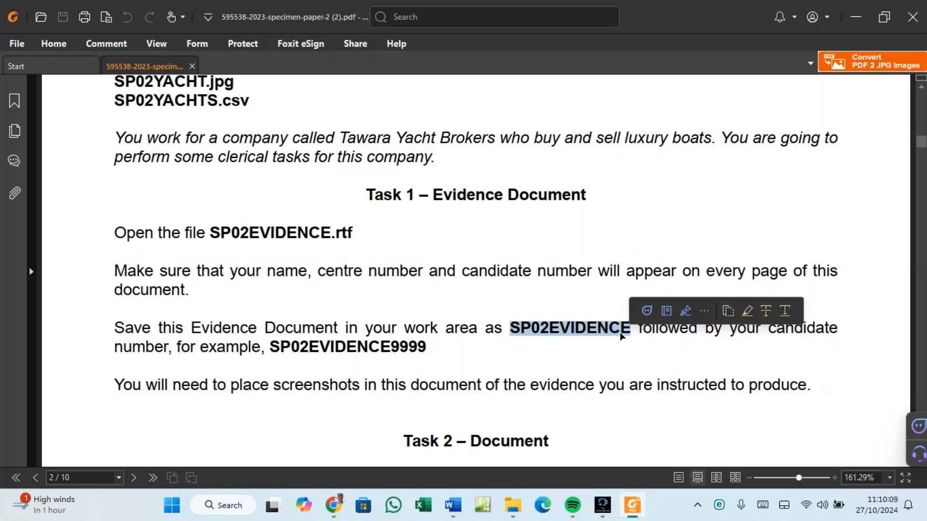
right_click(615, 329)
click(627, 334)
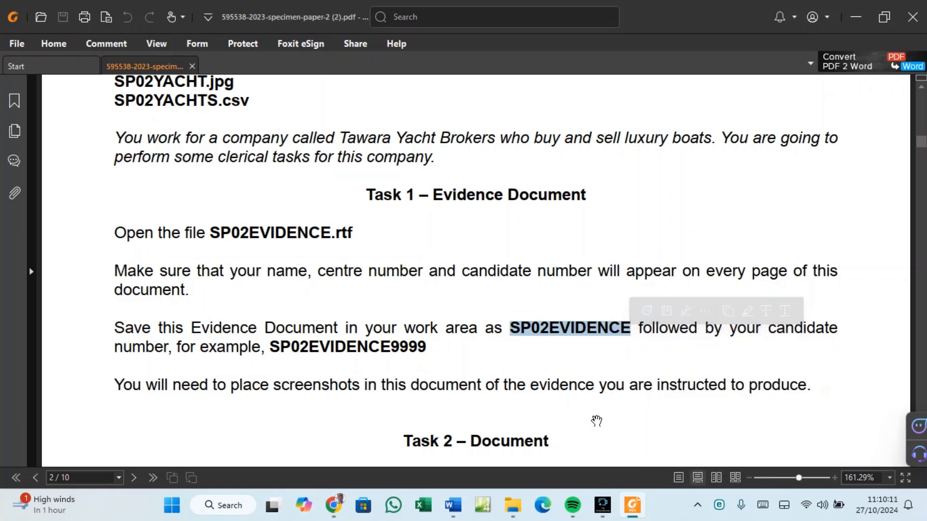
click(461, 508)
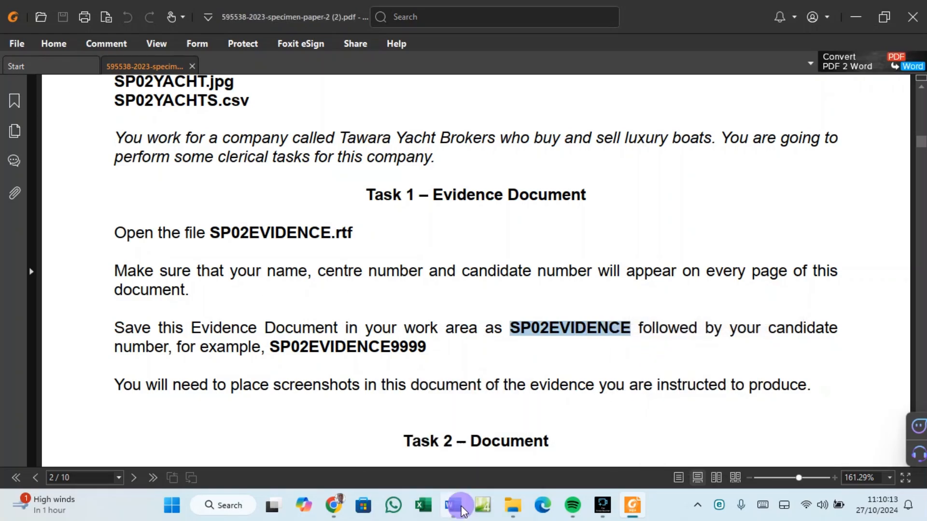
Start Save As and browse to the Desktop's 0417_y23_ss_2 folder.
click(14, 34)
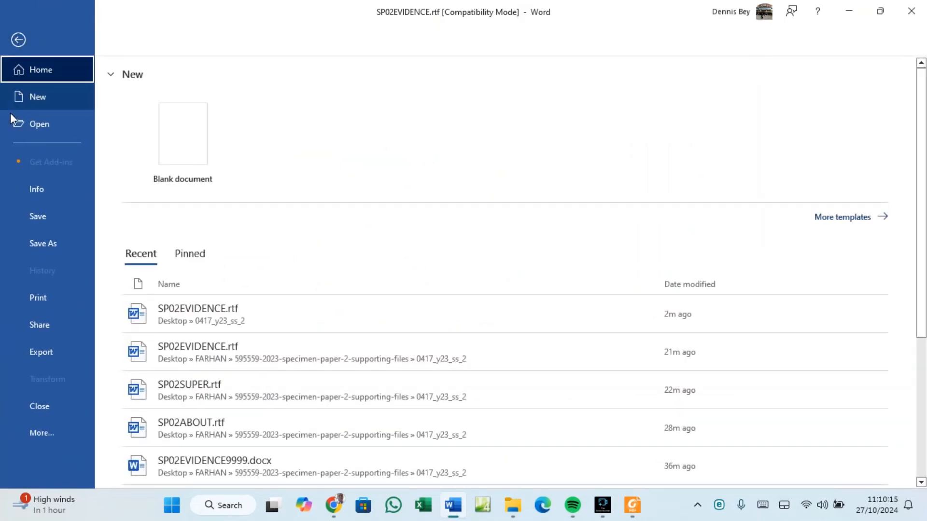
click(31, 236)
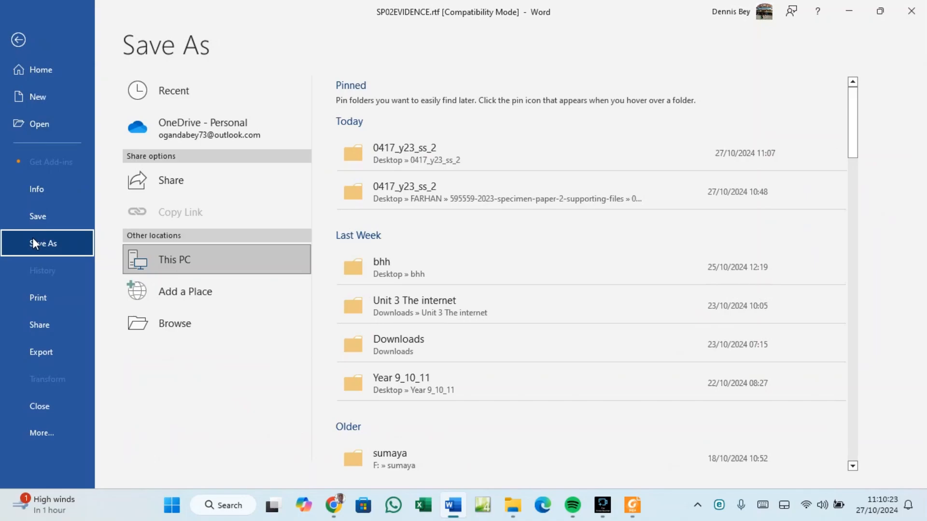
click(180, 255)
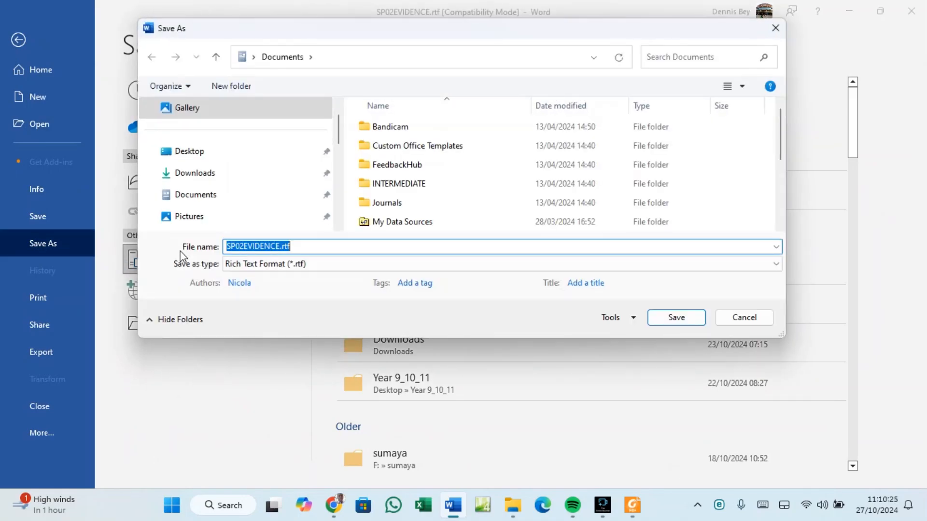
click(187, 152)
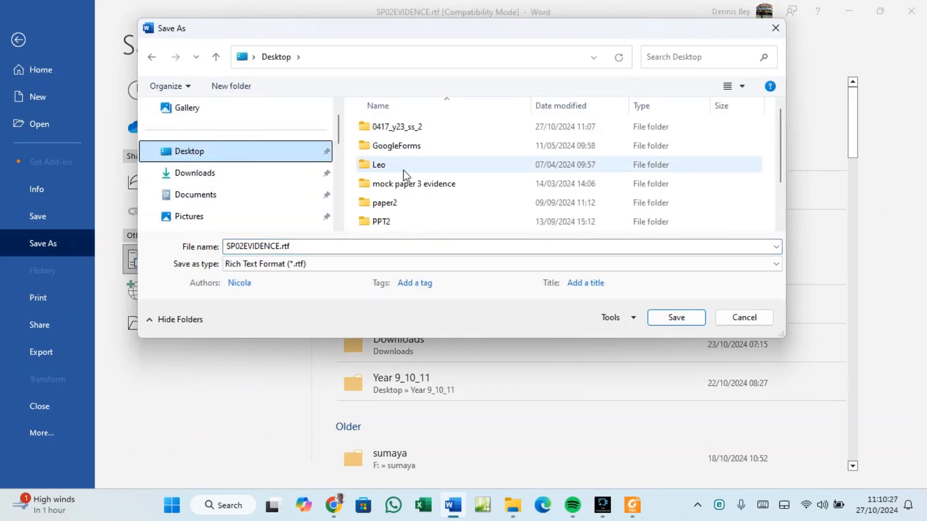
scroll(402, 176, down, 1)
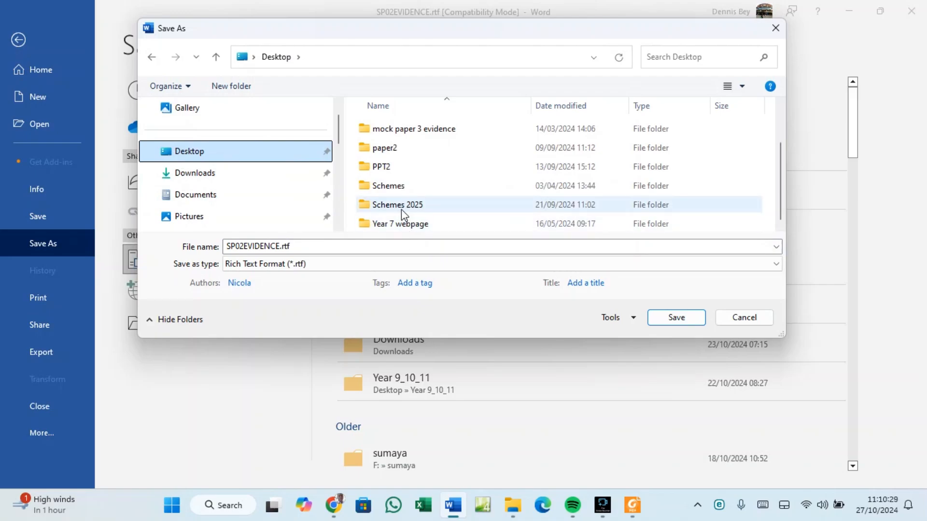
scroll(401, 209, up, 1)
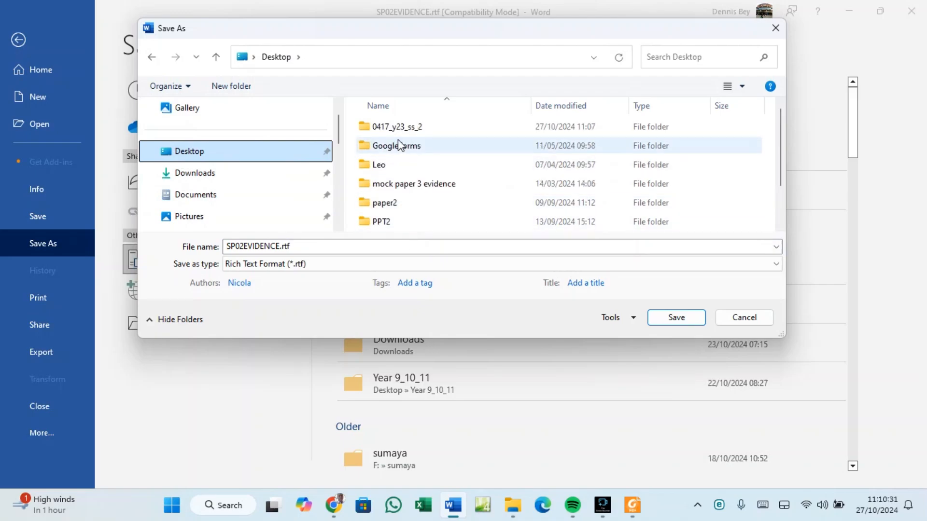
double_click(387, 130)
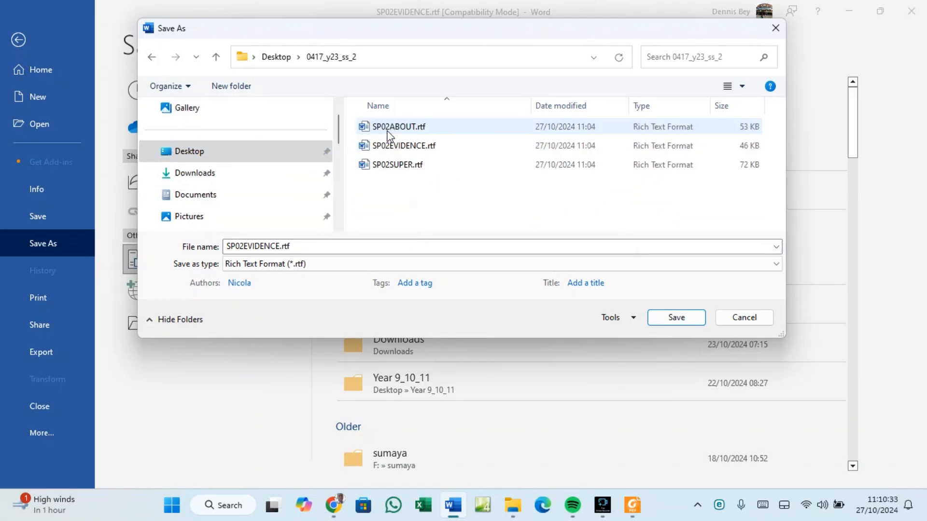
Save the file as SP02EVIDENCE003 in Word Document (*.docx) format, accepting the format upgrade.
click(295, 246)
click(295, 246)
key(BackSpace)
key(BackSpace)
key(BackSpace)
key(BackSpace)
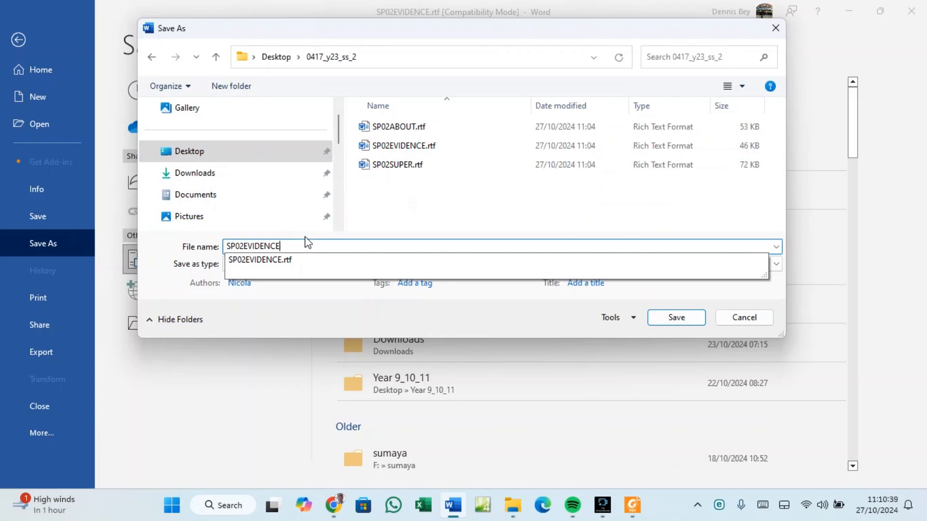
text(003)
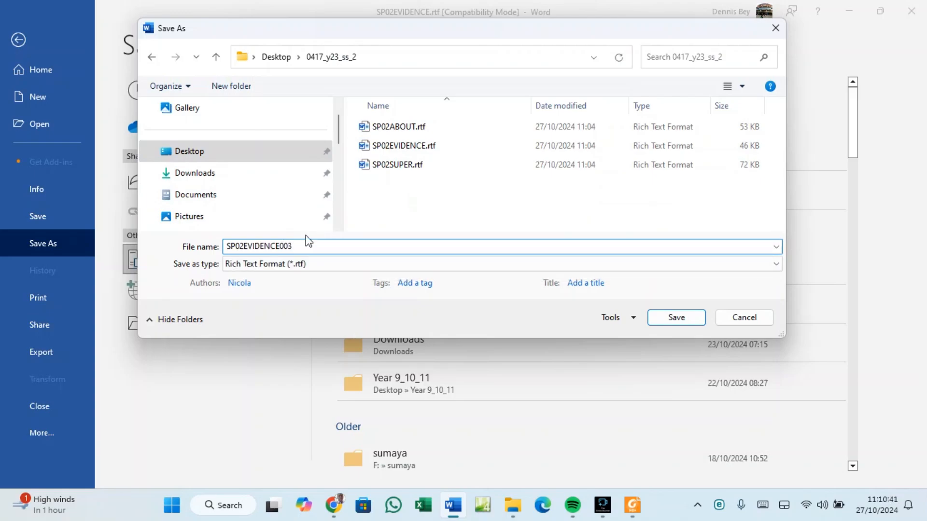
click(312, 269)
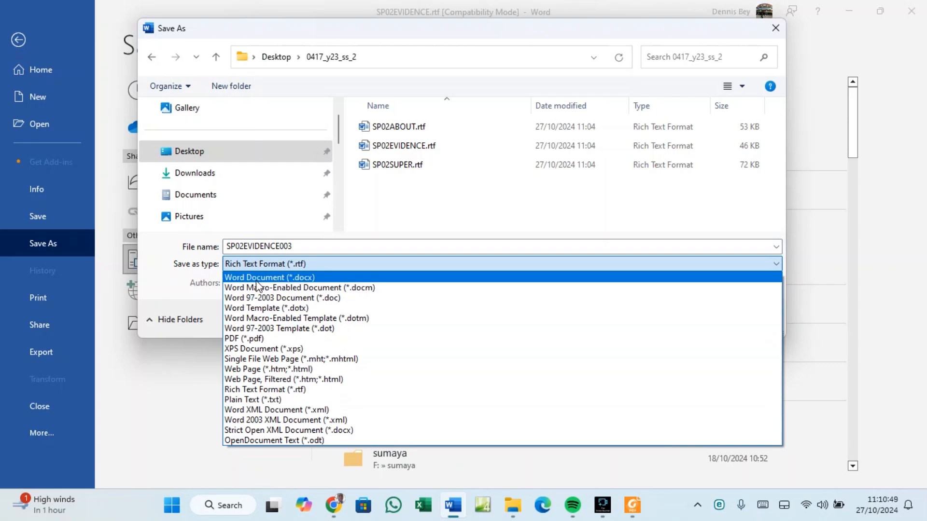
click(300, 279)
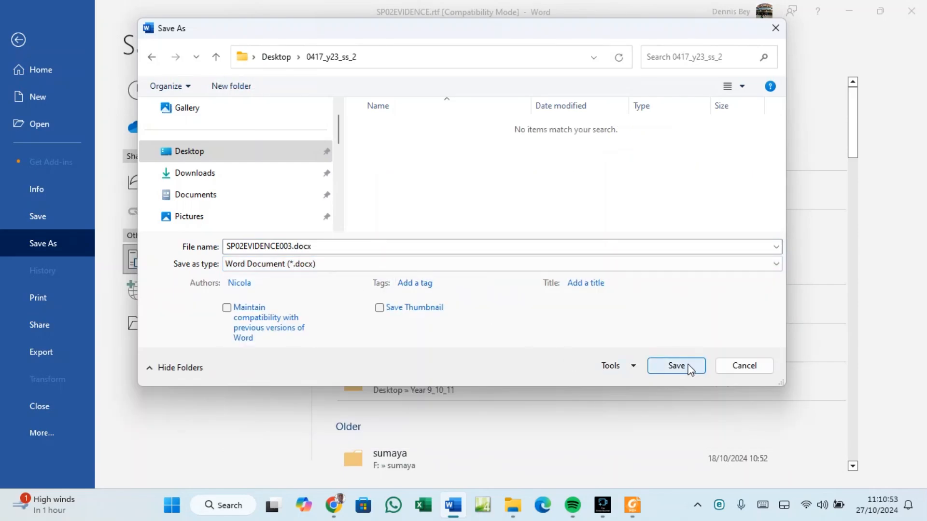
click(663, 367)
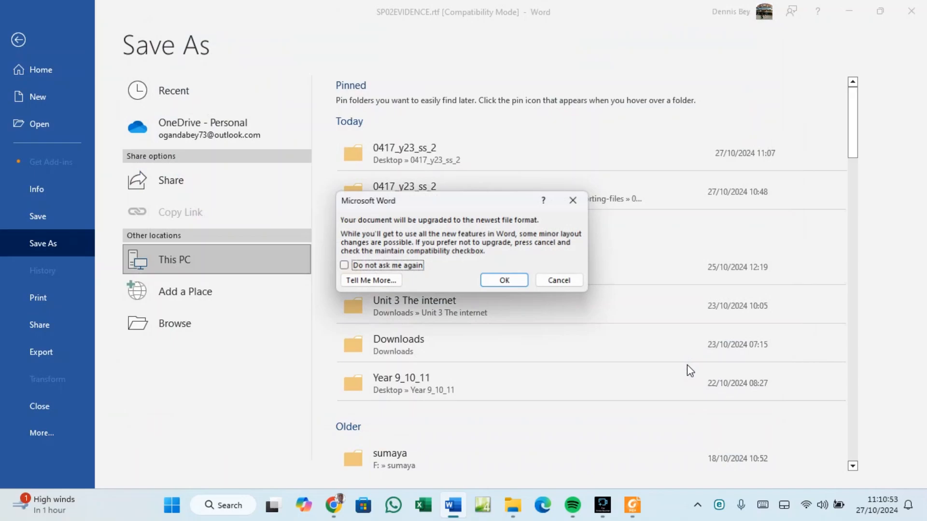
click(506, 283)
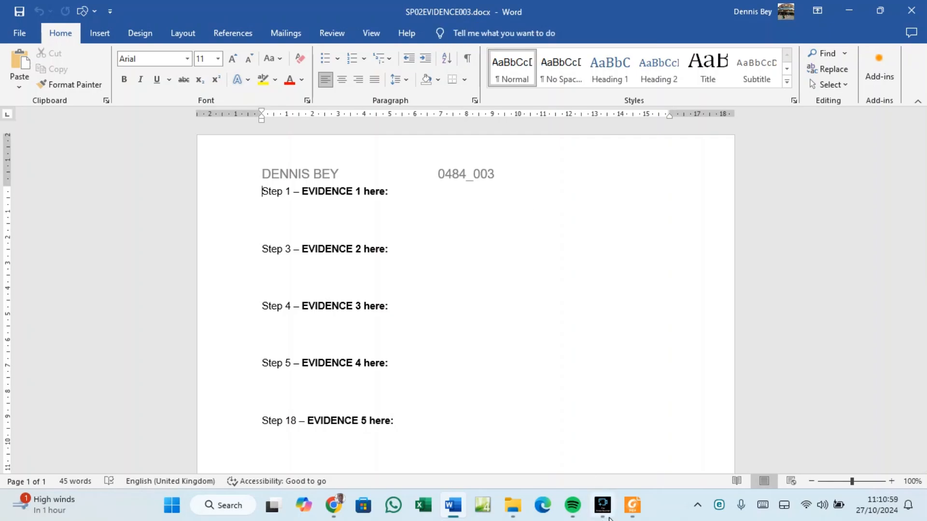
click(632, 505)
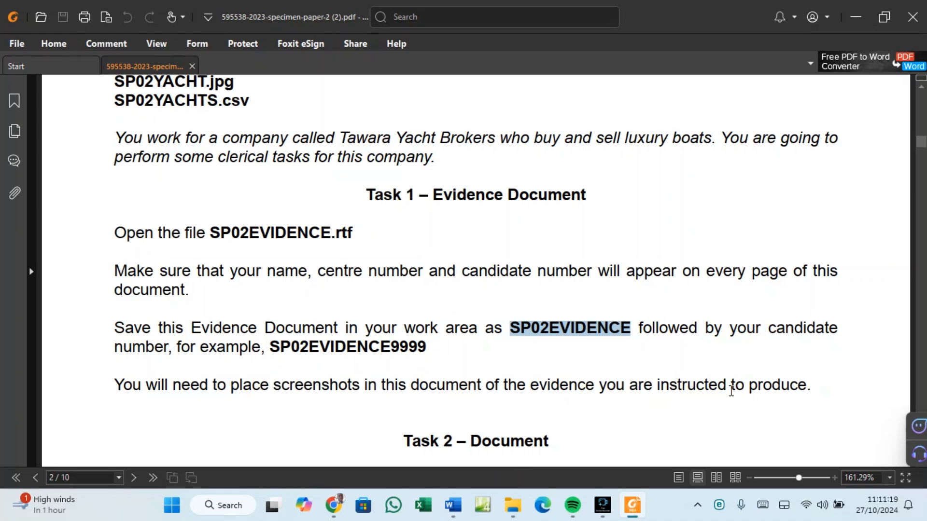
Scroll the specimen paper down to the Task 2 – Document instructions.
click(462, 507)
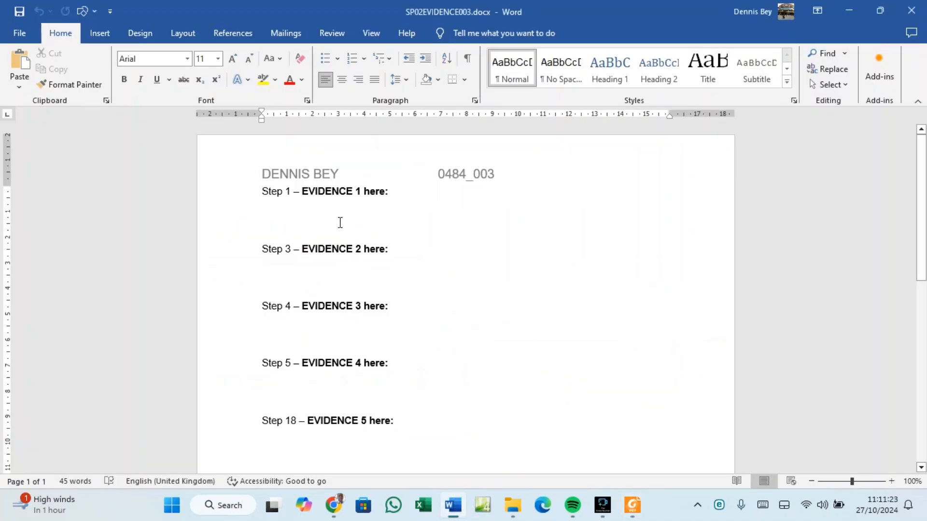
click(633, 506)
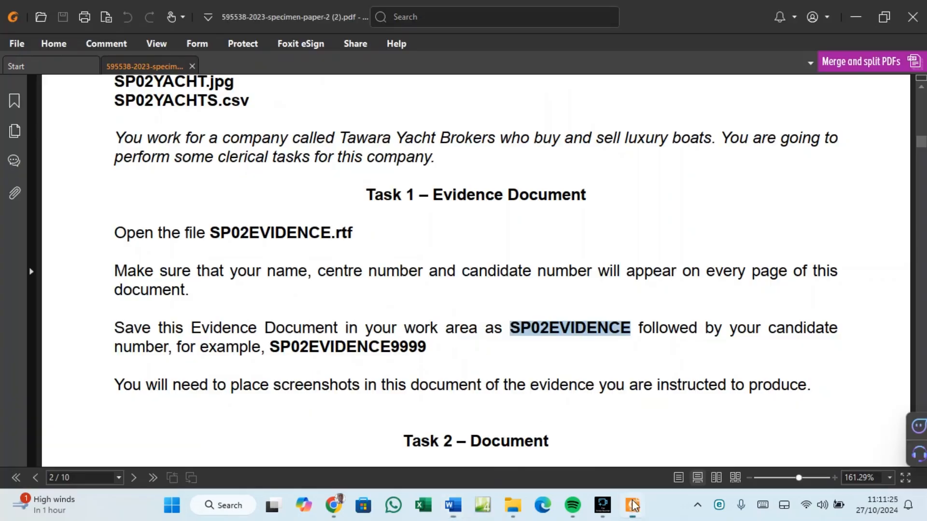
scroll(320, 273, down, 5)
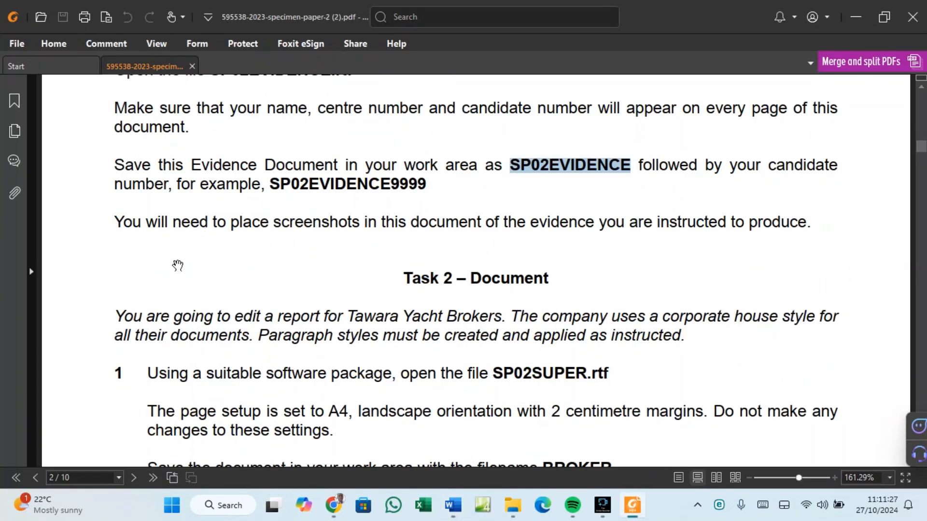
scroll(178, 272, down, 1)
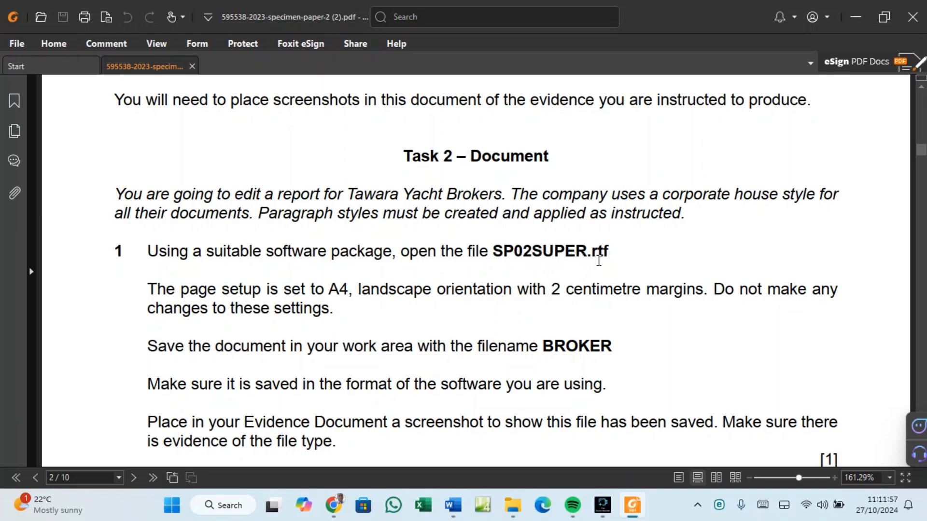
click(512, 505)
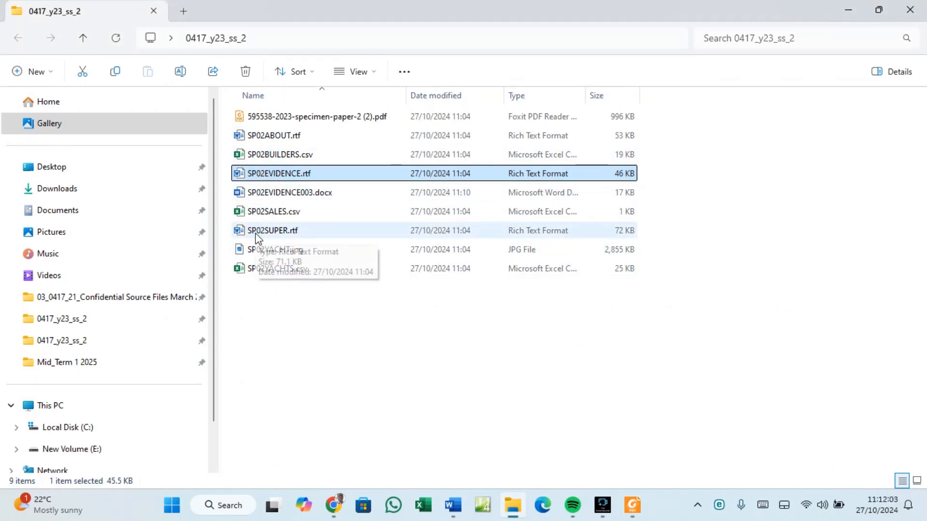
Open SP02SUPER.rtf in Word and enable editing of the protected document.
double_click(273, 230)
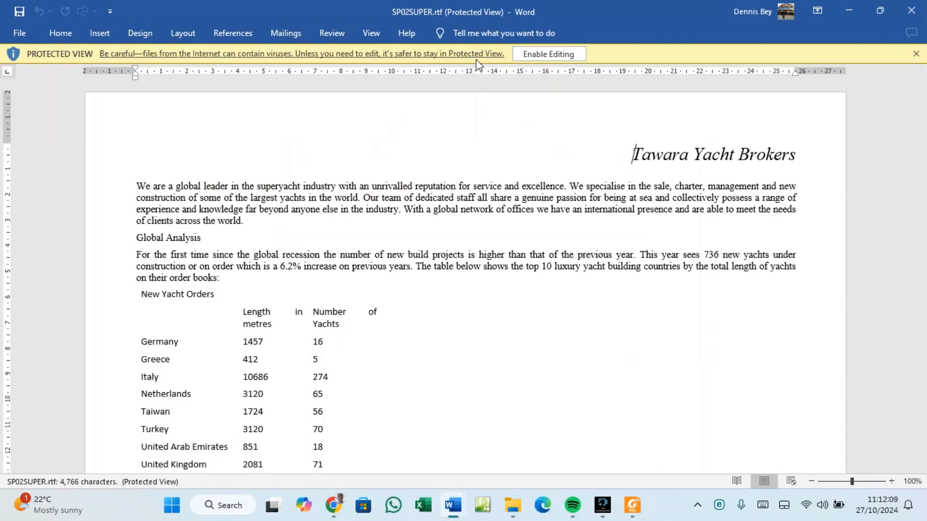
click(551, 54)
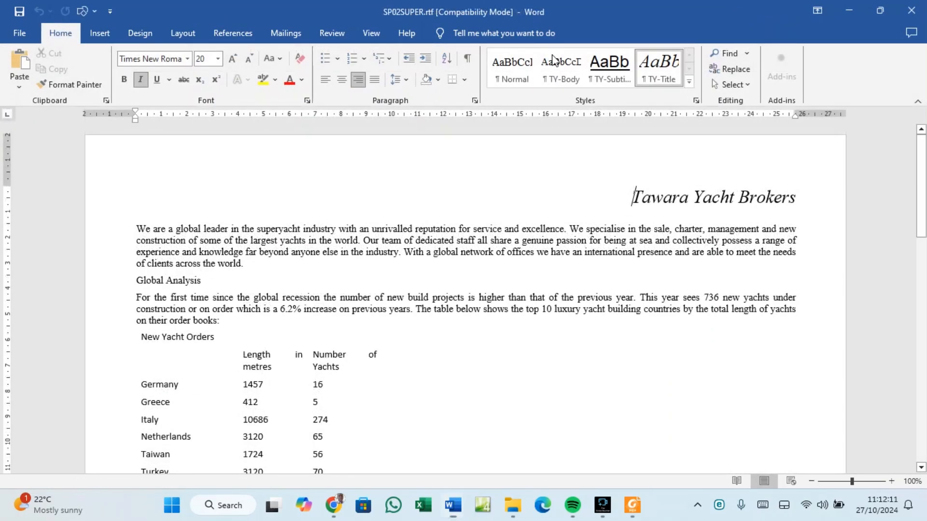
click(624, 505)
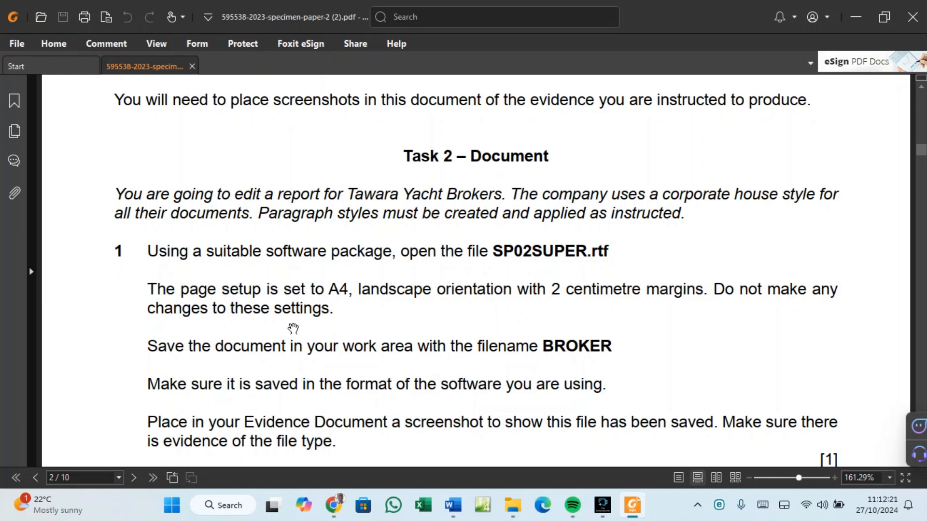
mouse_move(455, 510)
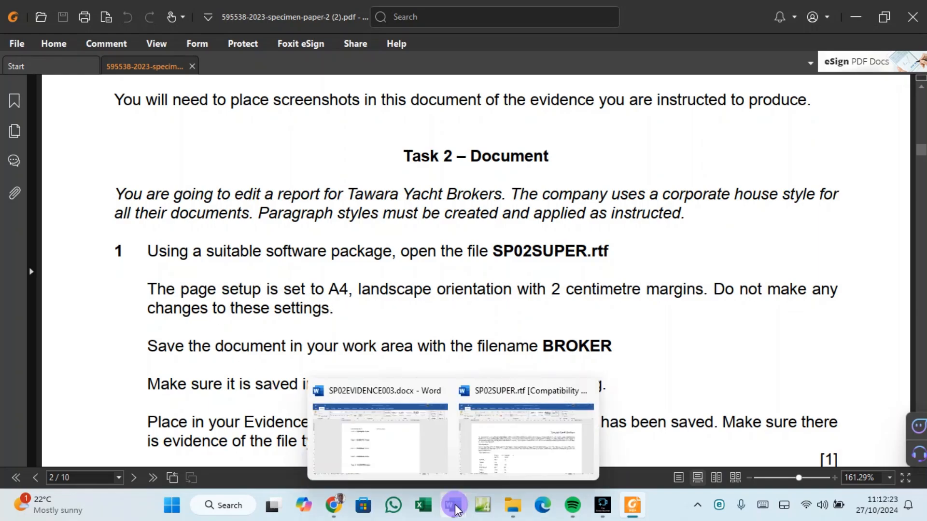
Verify SP02SUPER.rtf uses landscape orientation and 2 cm margins on all sides, changing nothing.
click(508, 458)
click(183, 34)
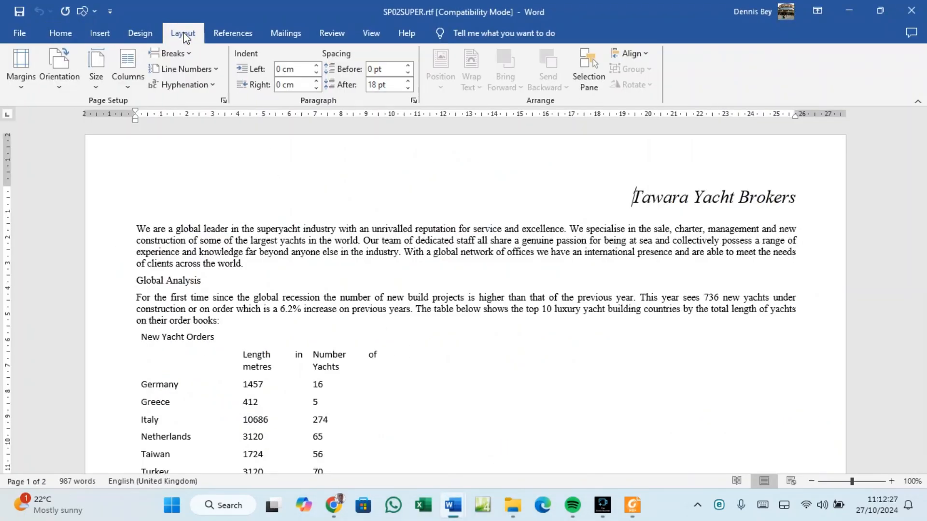
click(59, 67)
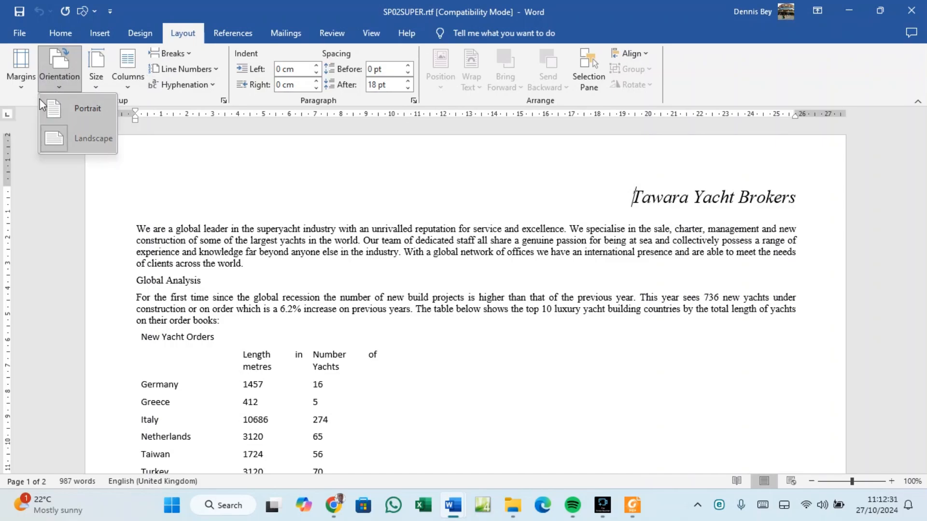
click(21, 70)
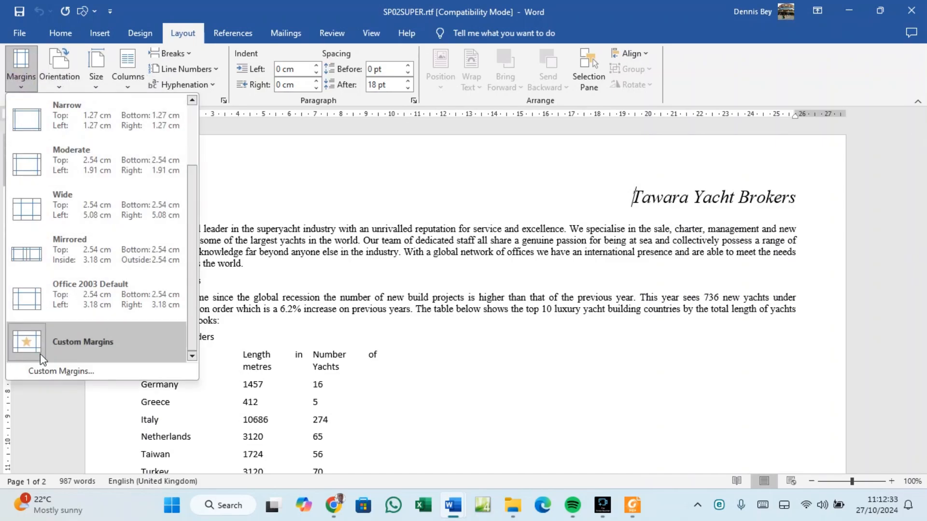
click(45, 372)
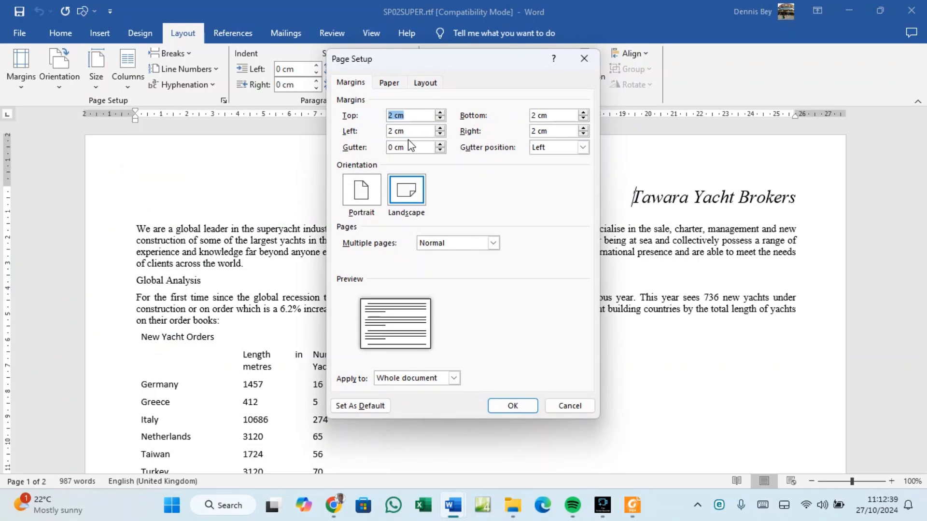
click(502, 407)
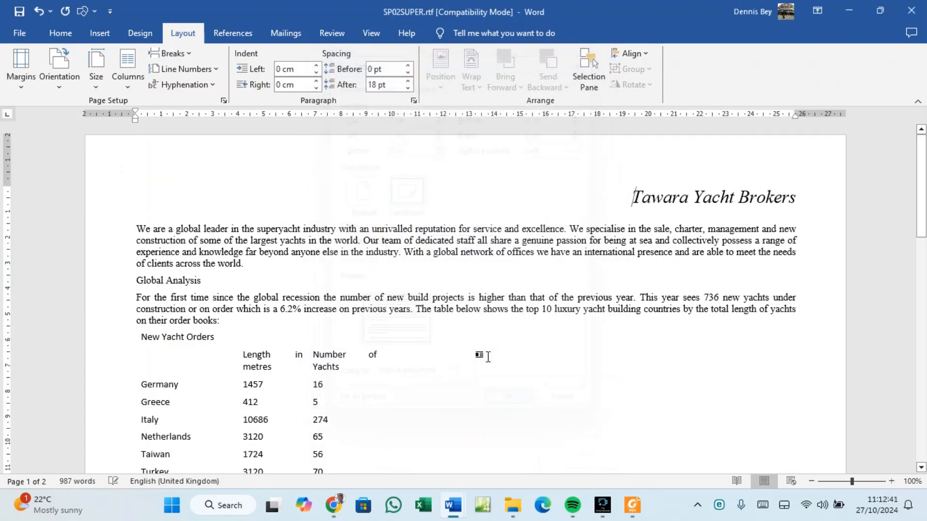
click(632, 505)
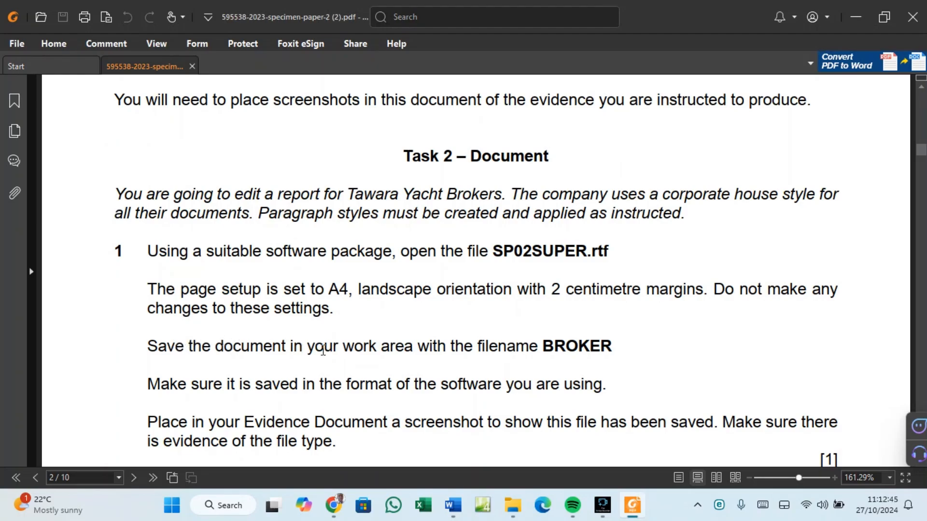
Select and copy the word BROKER from Task 2's save instruction.
drag(538, 346, 613, 344)
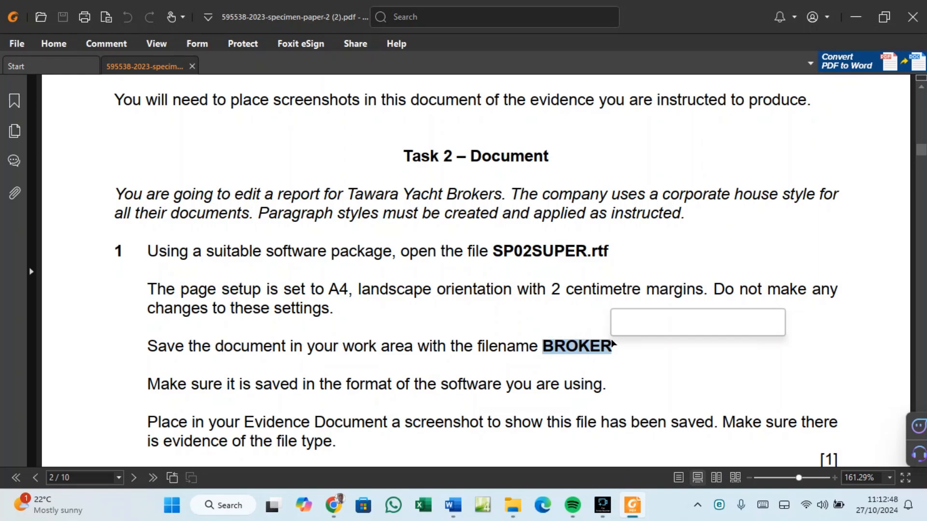
right_click(582, 345)
click(610, 193)
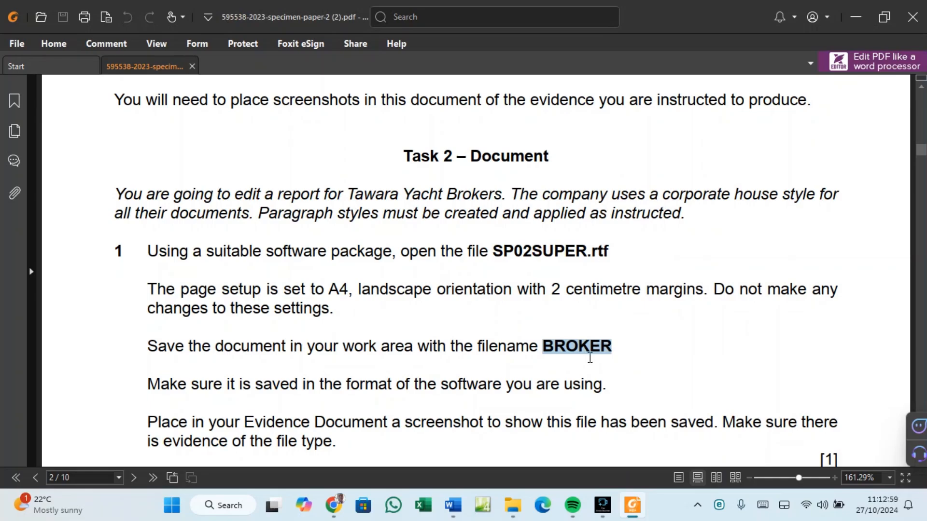
Save SP02SUPER.rtf as BROKER, Word Document (*.docx), in 0417_y23_ss_2, accepting the format upgrade.
mouse_move(452, 506)
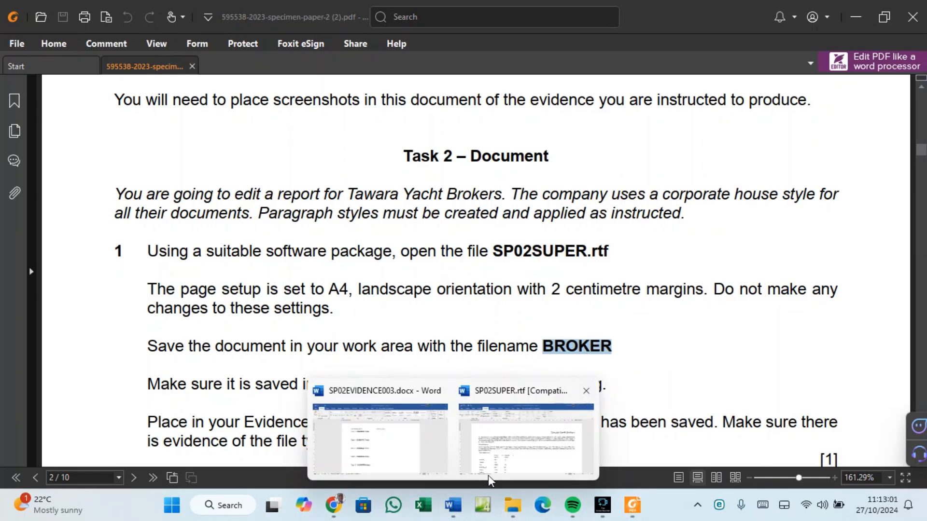
click(489, 479)
click(19, 39)
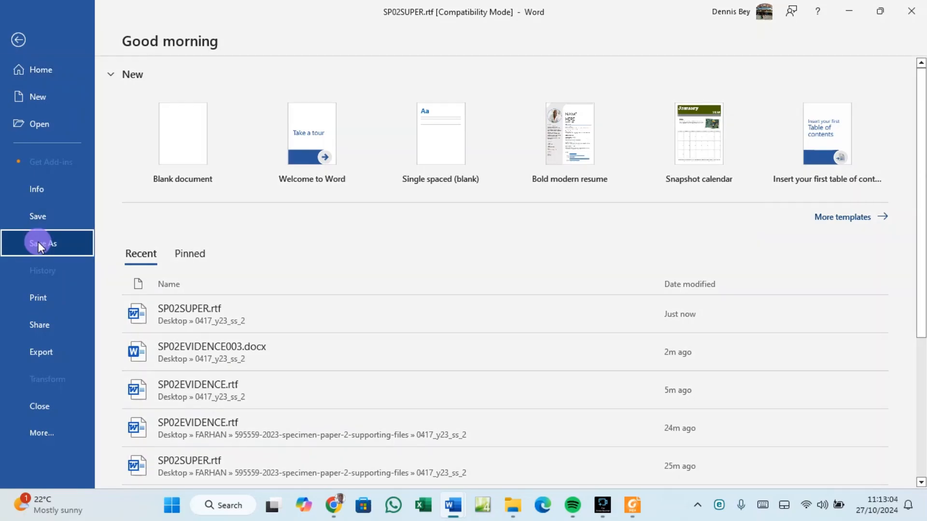
click(38, 242)
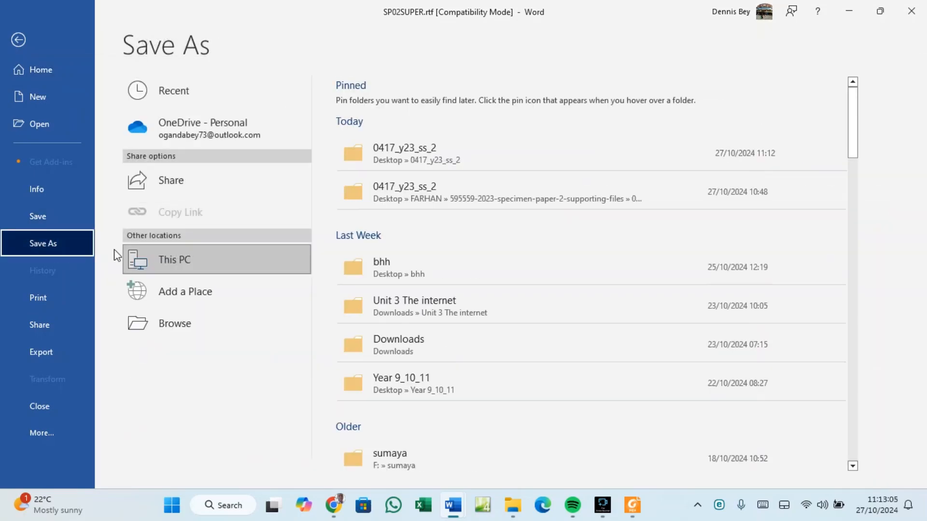
click(408, 163)
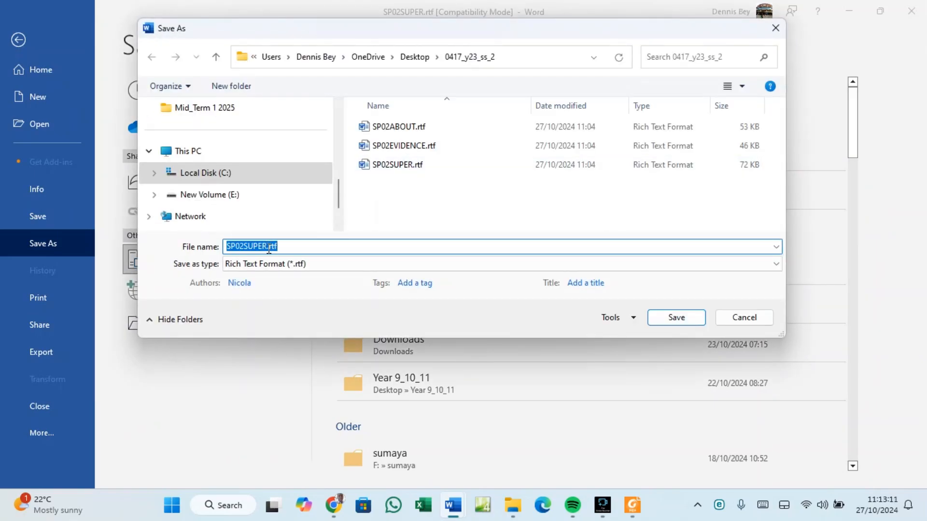
text(BROKER)
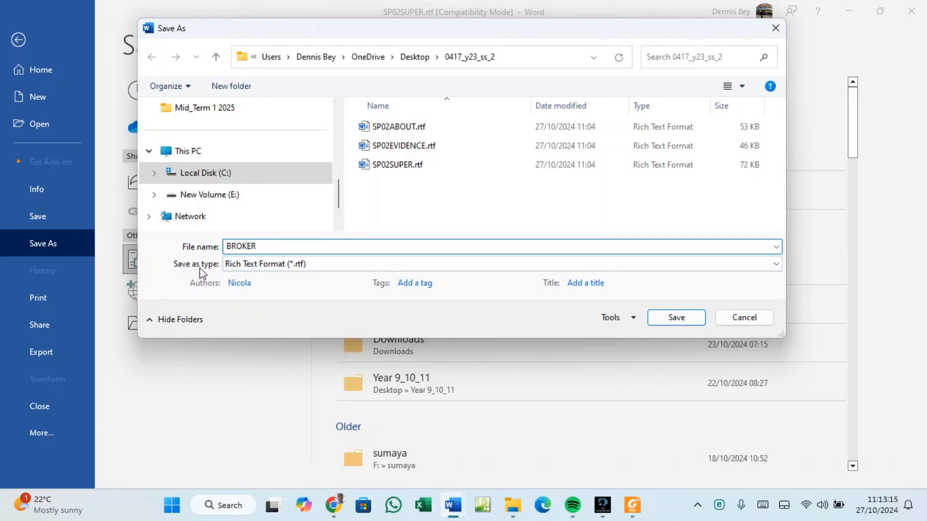
click(300, 264)
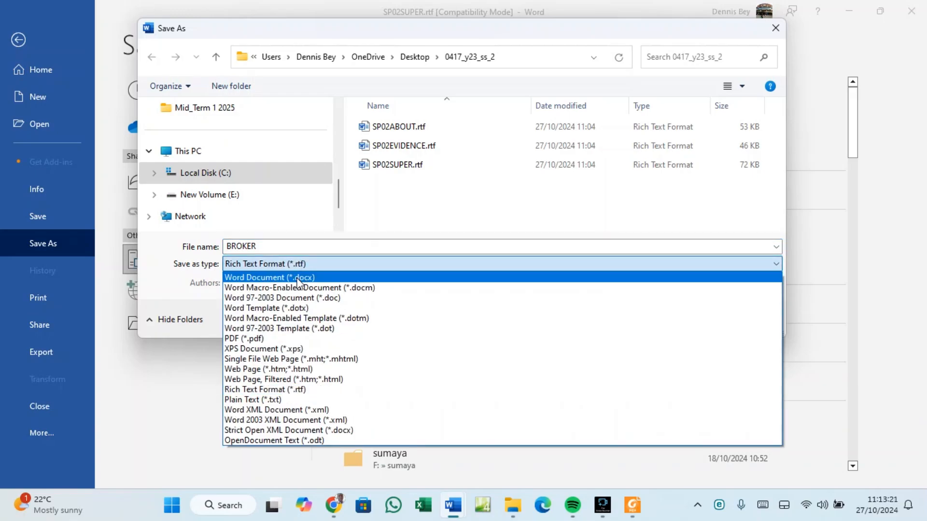
click(298, 279)
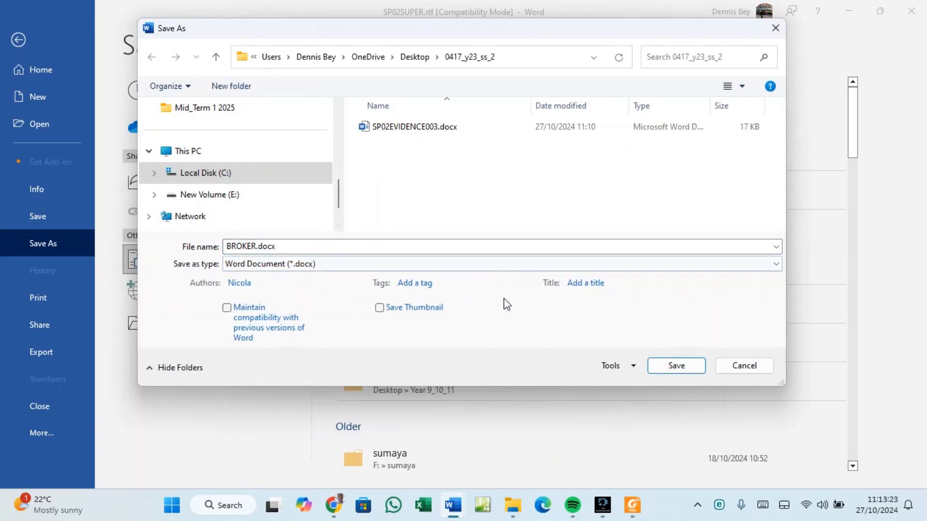
click(668, 364)
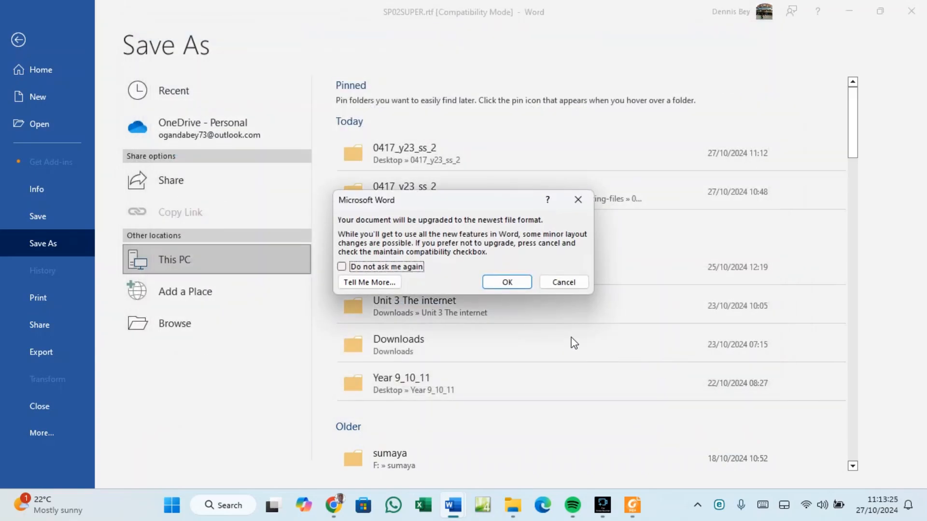
click(507, 282)
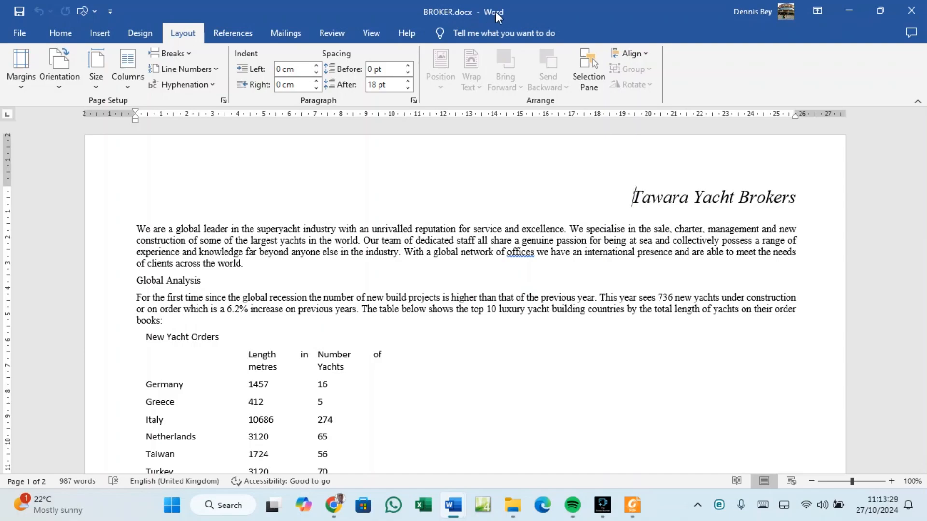
Read the screenshot-evidence instruction, then bring up the 0417_y23_ss_2 folder listing BROKER.docx.
click(633, 505)
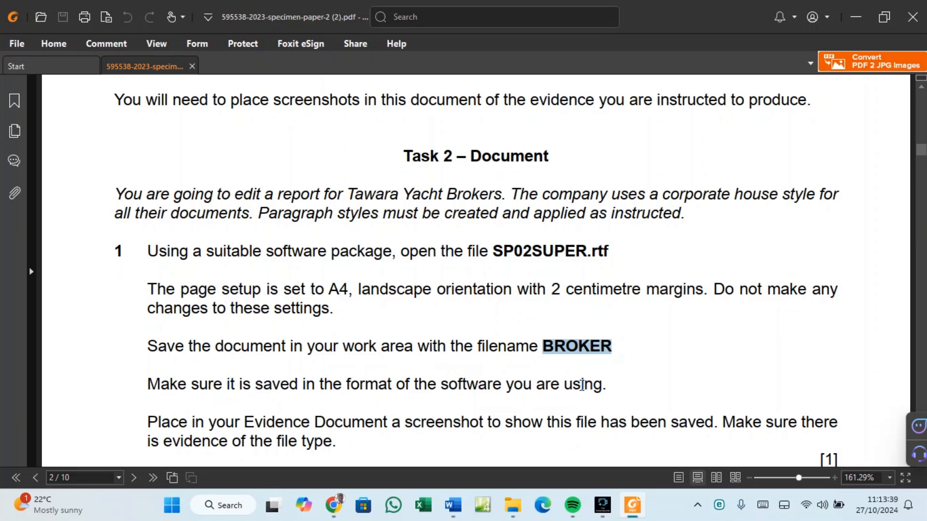
scroll(576, 376, down, 2)
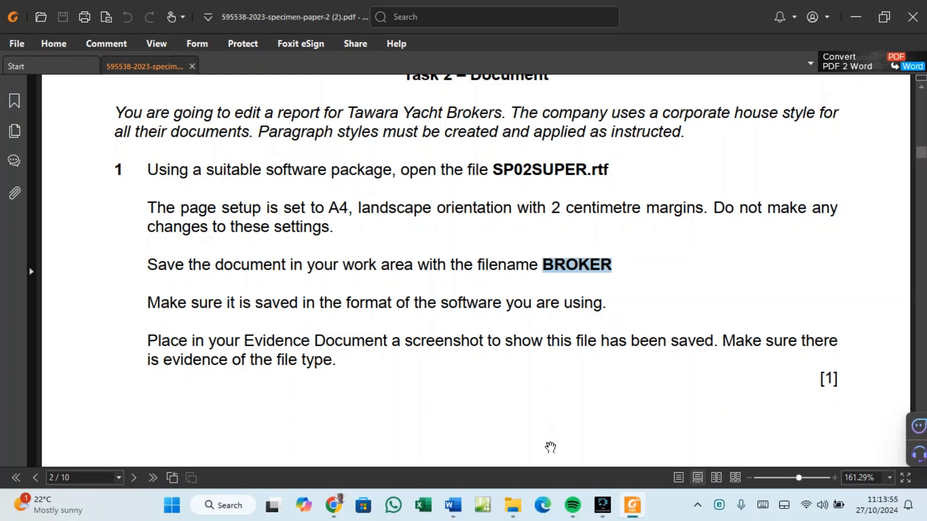
click(515, 504)
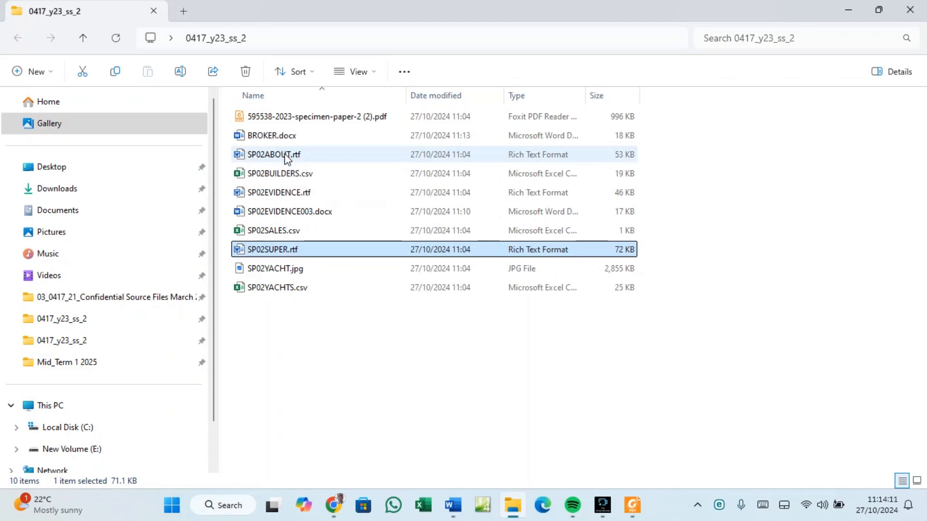
Snip the File Explorer file list from its top rows down to BROKER.docx.
key(super+shift+s)
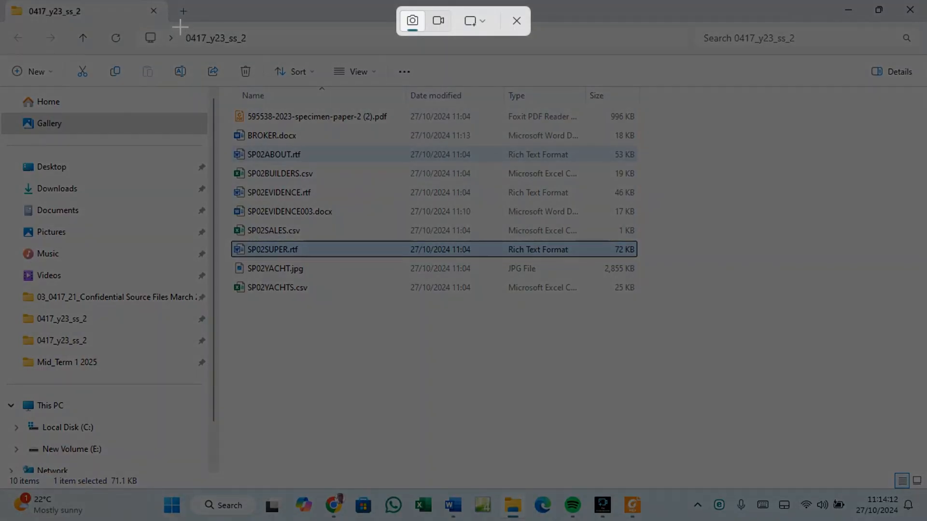
drag(178, 20, 752, 146)
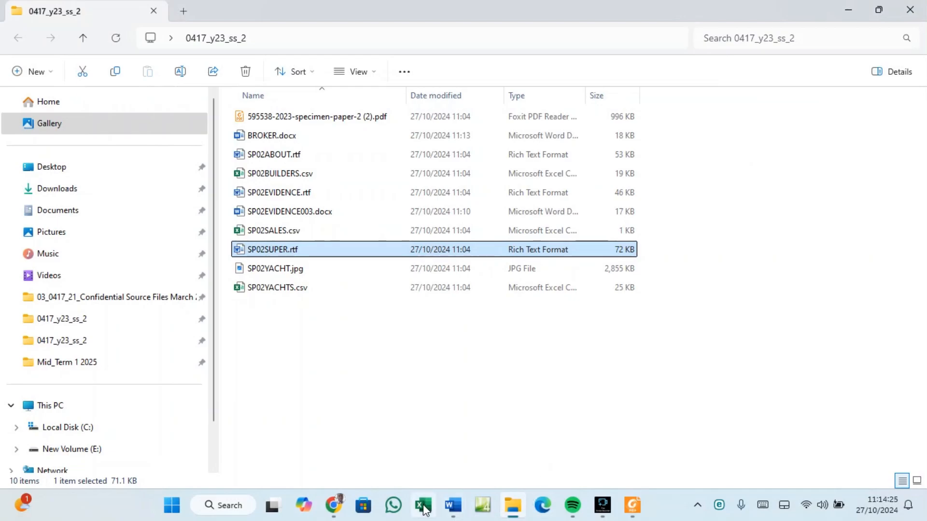
Paste the folder screenshot under Step 1 of SP02EVIDENCE003 and make it slightly taller.
click(453, 505)
click(434, 472)
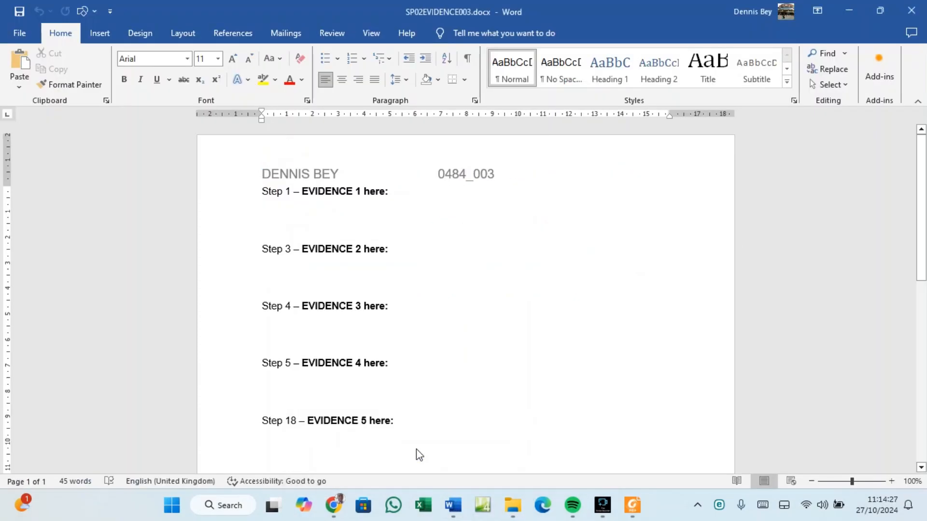
click(321, 205)
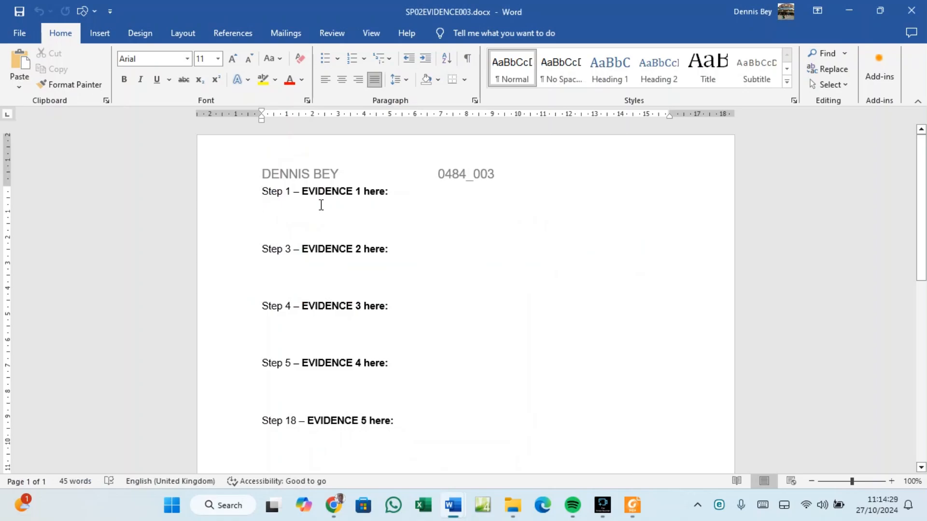
key(ctrl+v)
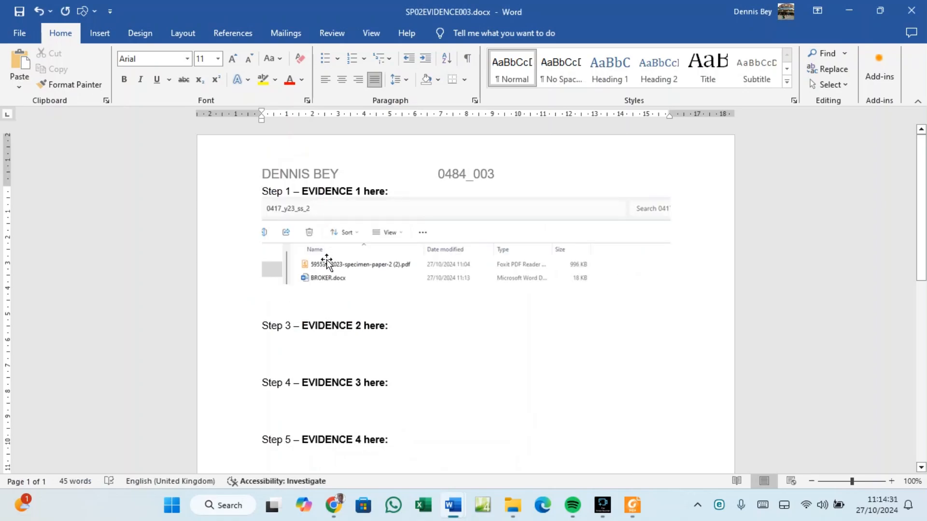
click(327, 271)
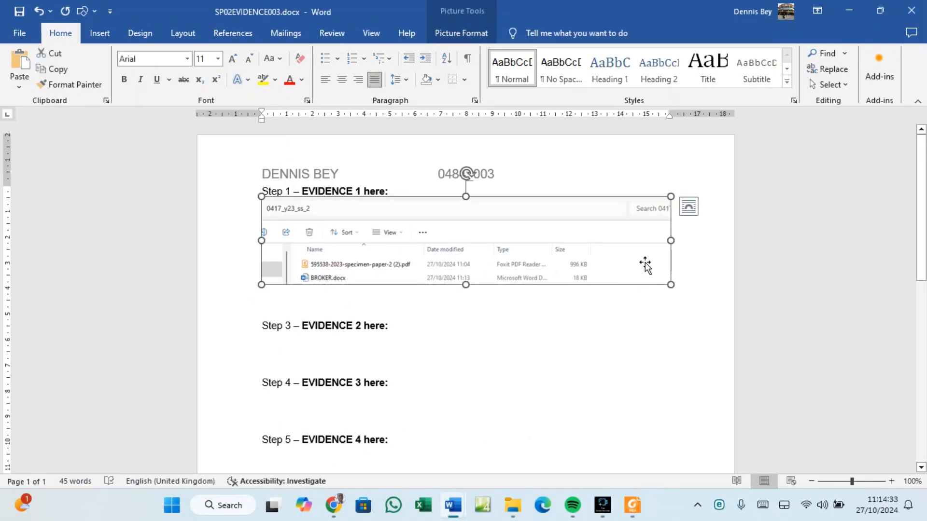
drag(466, 285, 466, 292)
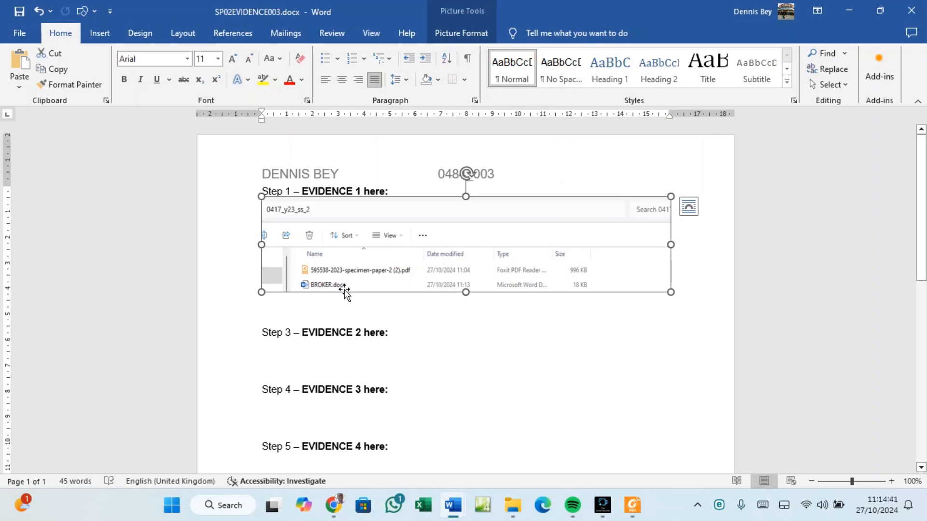
click(634, 509)
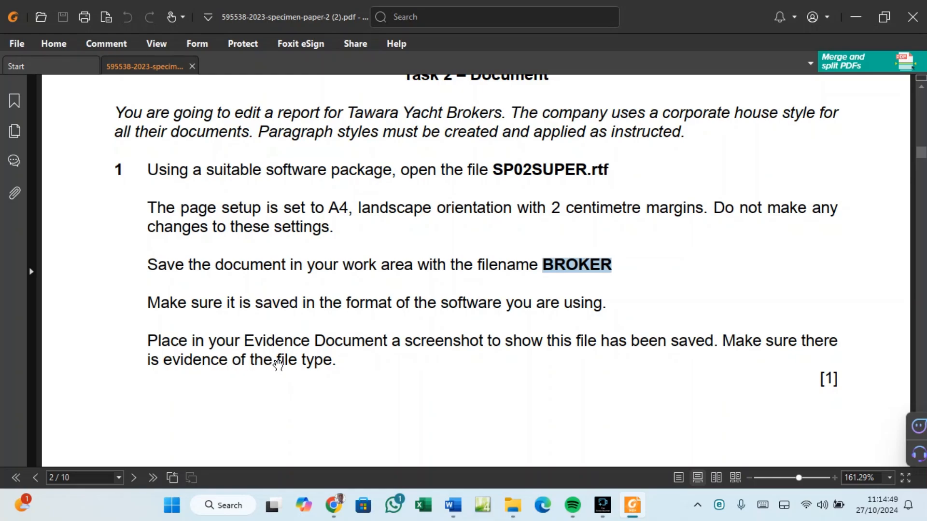
Scroll the specimen paper down to page 3, where question 2 gives the BROKER footer instructions.
scroll(281, 358, down, 2)
scroll(289, 367, down, 1)
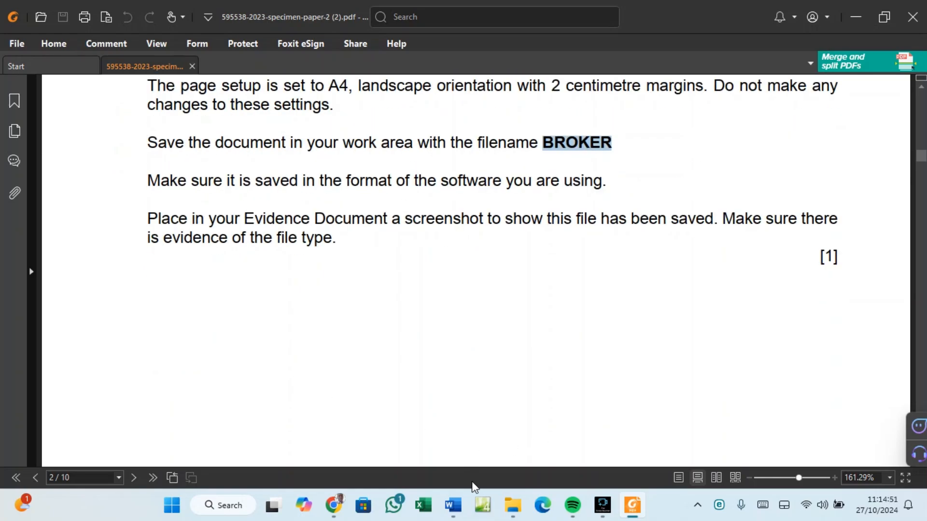
mouse_move(449, 490)
click(418, 465)
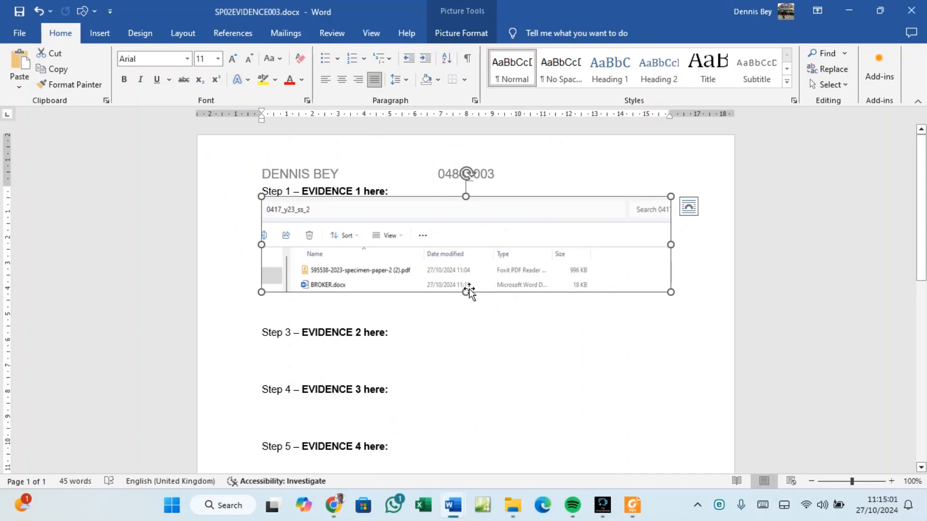
click(633, 506)
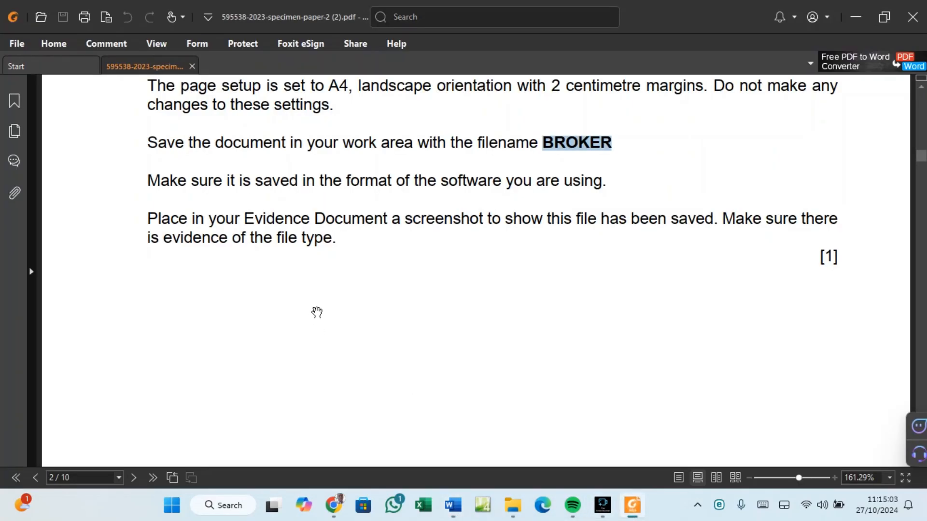
scroll(316, 311, down, 2)
scroll(316, 310, down, 10)
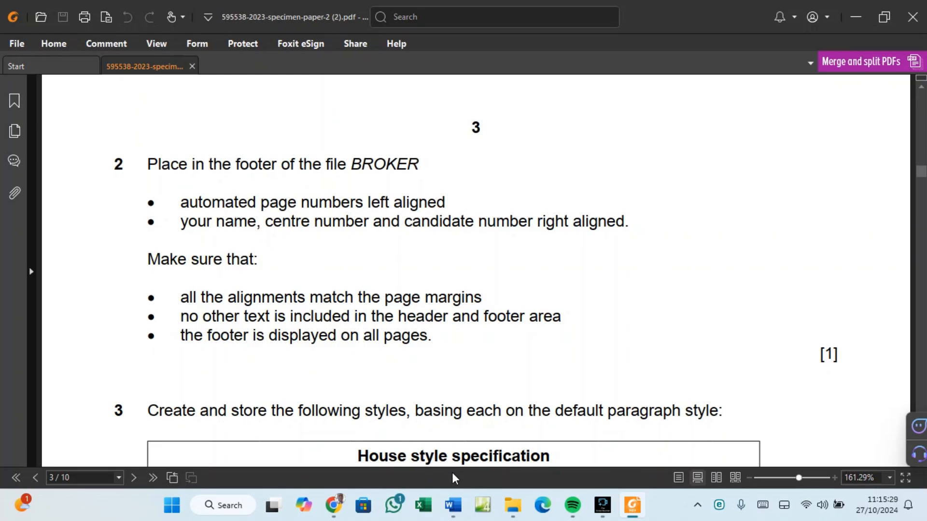
Add a Blank (Three Columns) footer with a plain page number in the left section.
mouse_move(460, 515)
click(507, 431)
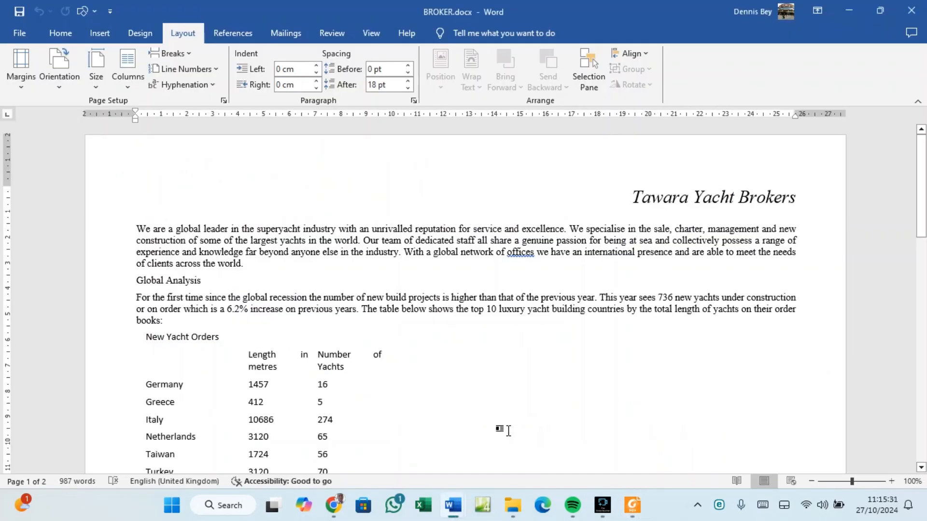
click(104, 36)
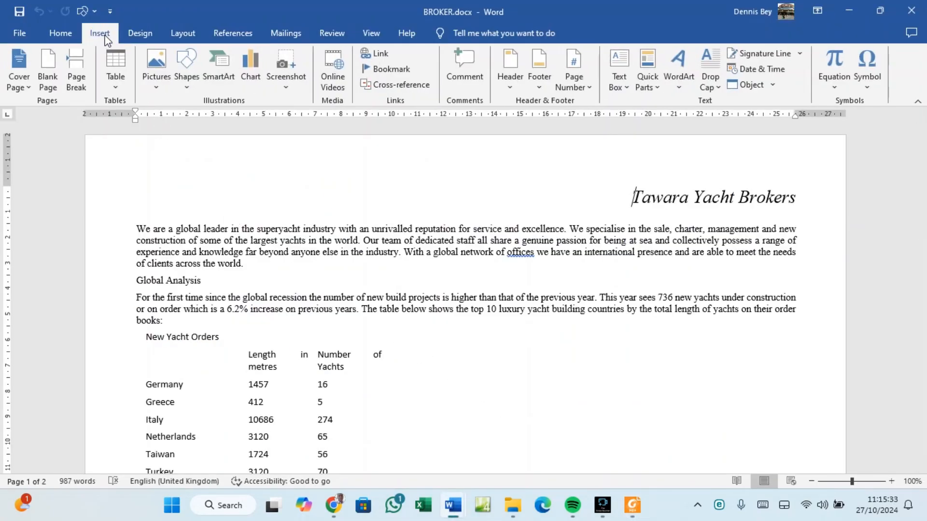
click(539, 89)
click(589, 222)
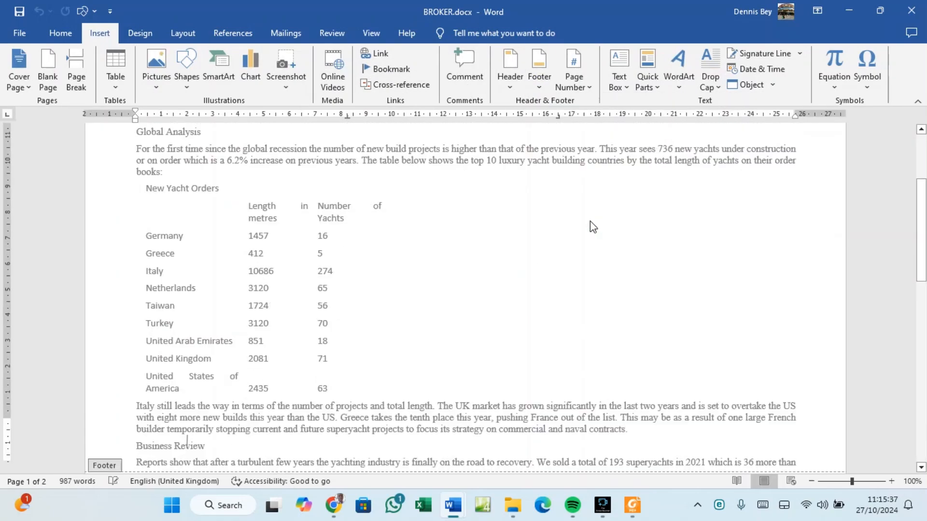
click(184, 428)
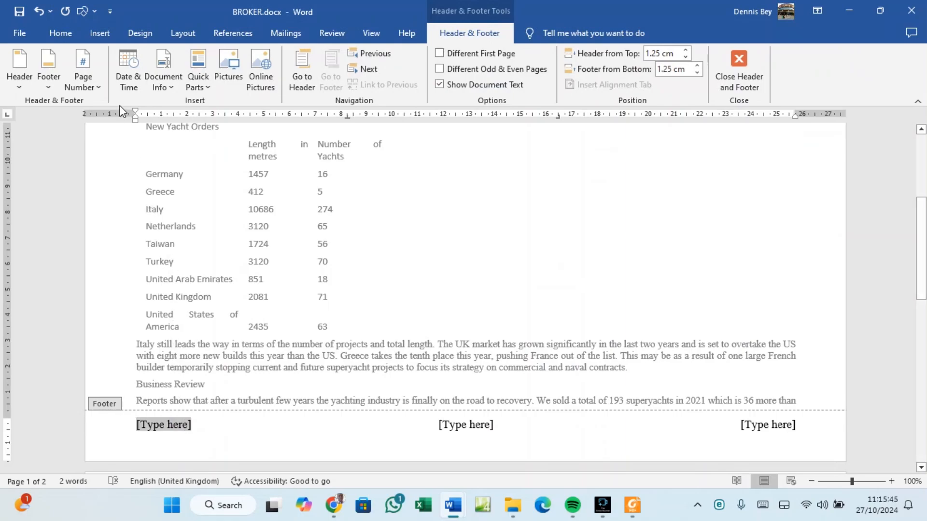
click(87, 90)
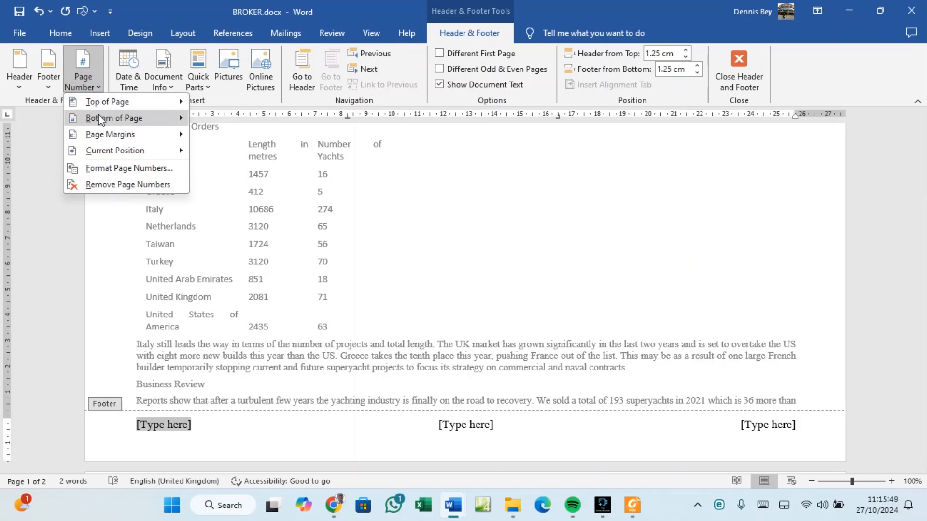
mouse_move(145, 151)
click(213, 190)
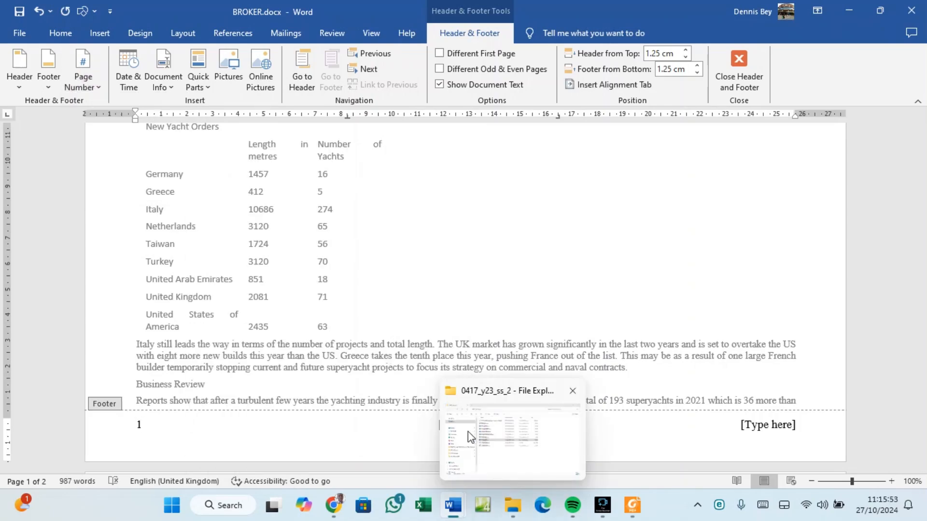
Delete the centre placeholder and type the candidate's name and numbers in the right section.
click(449, 426)
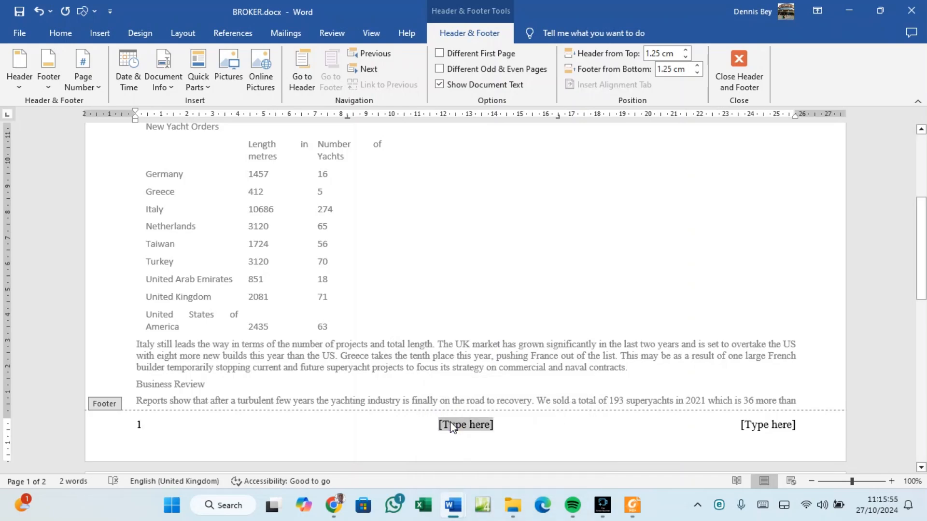
key(Delete)
click(751, 425)
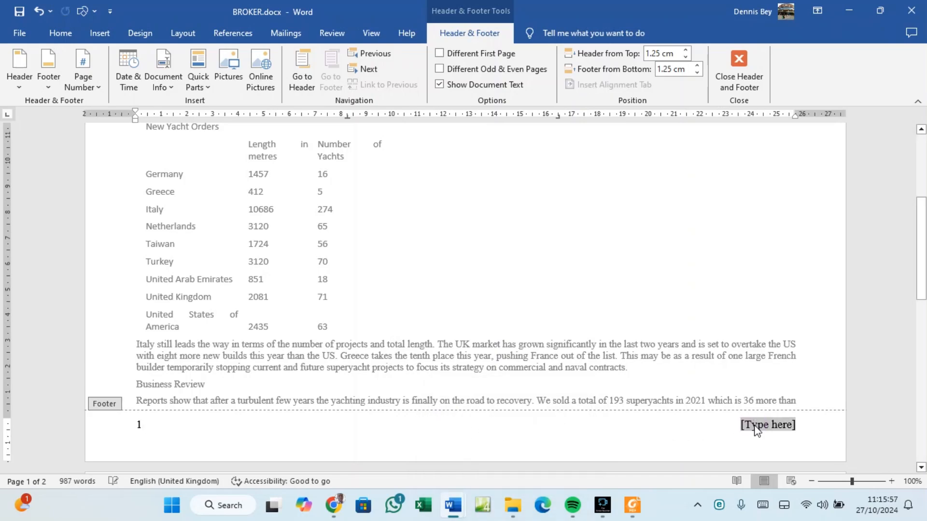
click(632, 505)
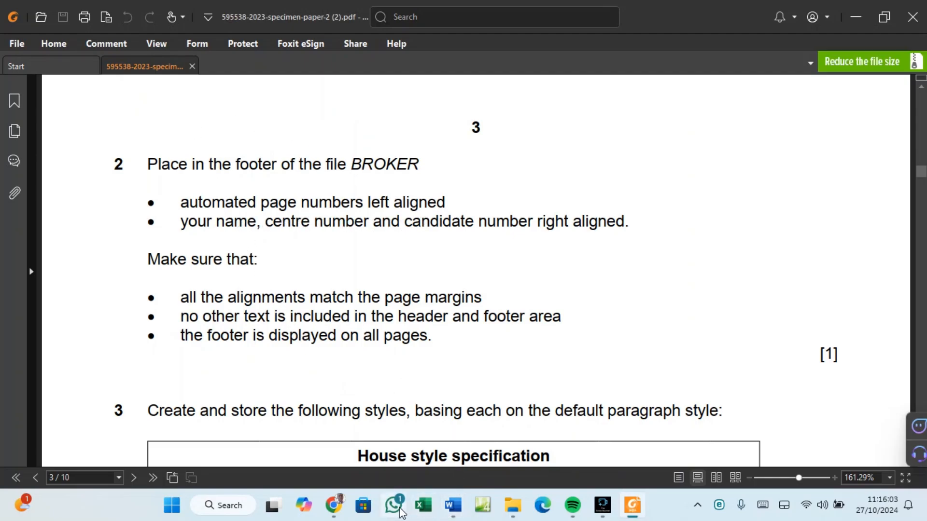
mouse_move(453, 505)
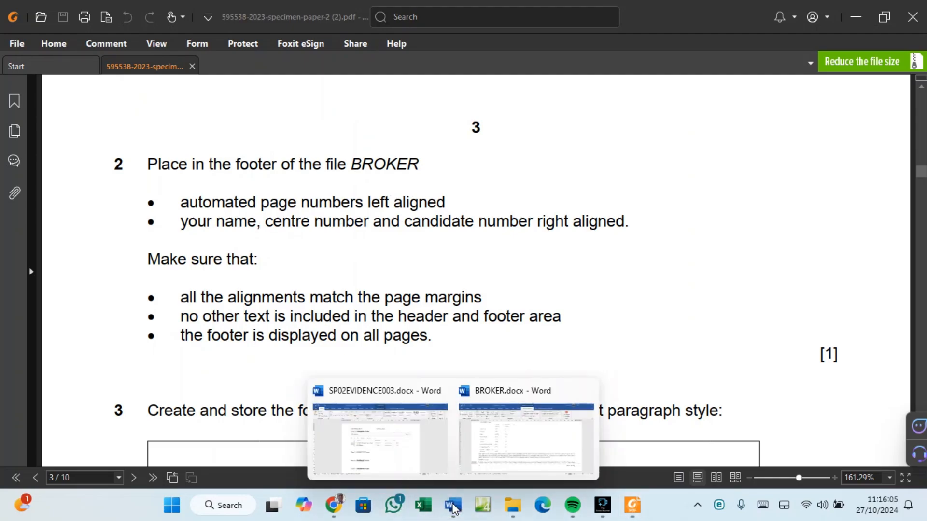
click(487, 466)
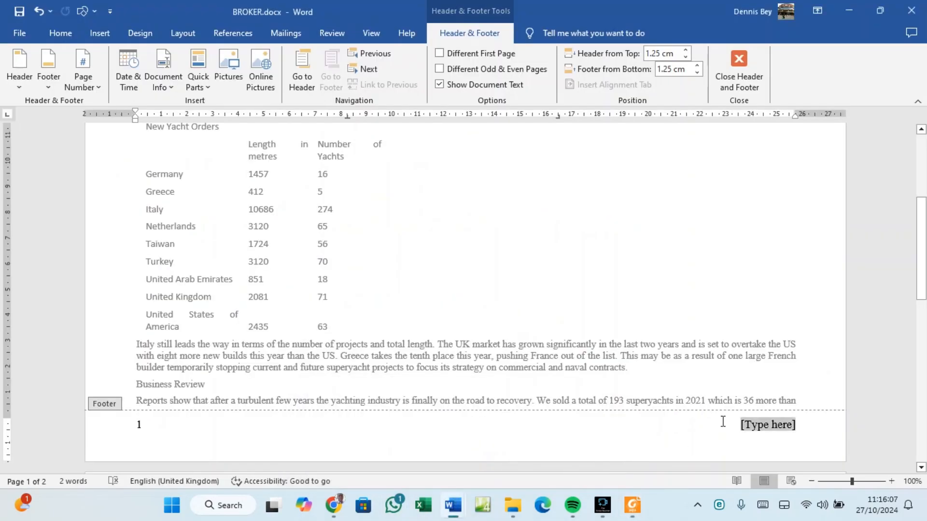
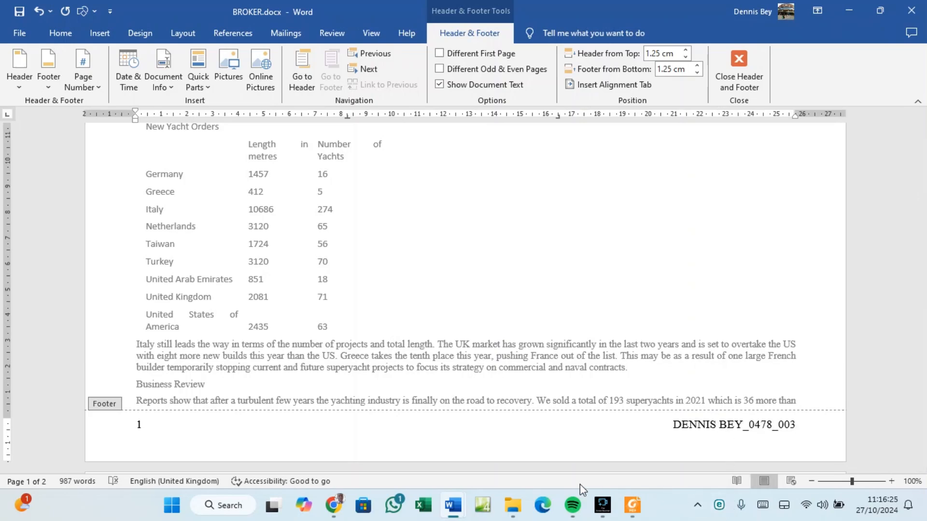
Close the footer and scroll both pages to confirm it appears on each, then return to the PDF.
click(732, 77)
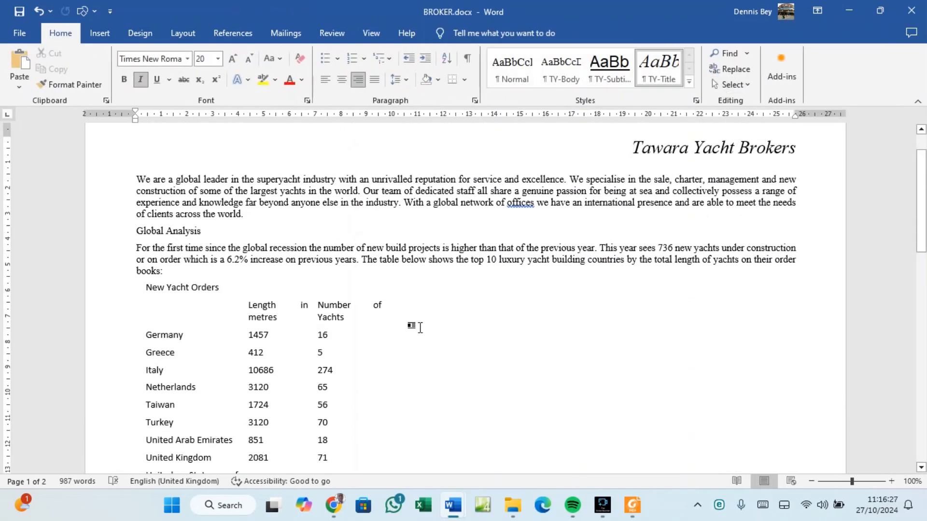
scroll(425, 304, down, 4)
scroll(429, 300, down, 4)
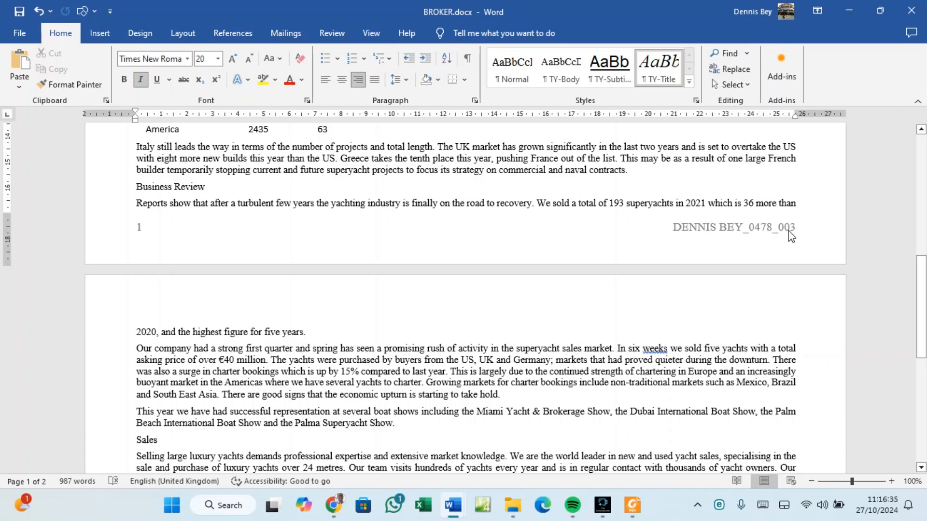
scroll(725, 249, down, 8)
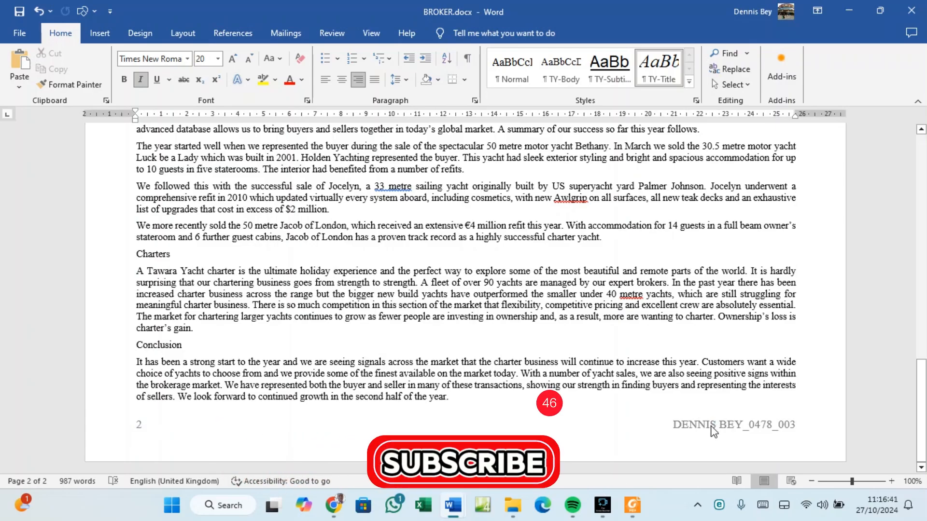
click(642, 511)
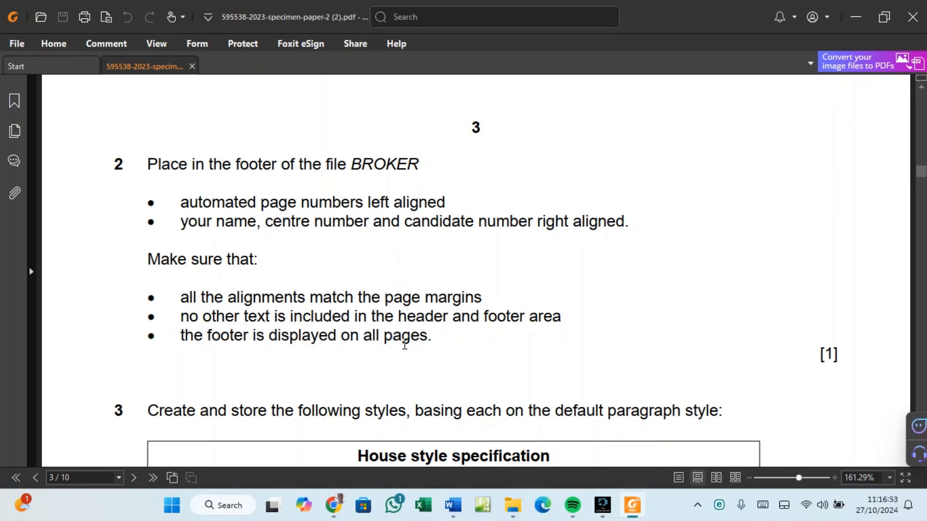
Scroll to the house style specification table and copy the style name TY-Subhead.
scroll(404, 344, down, 4)
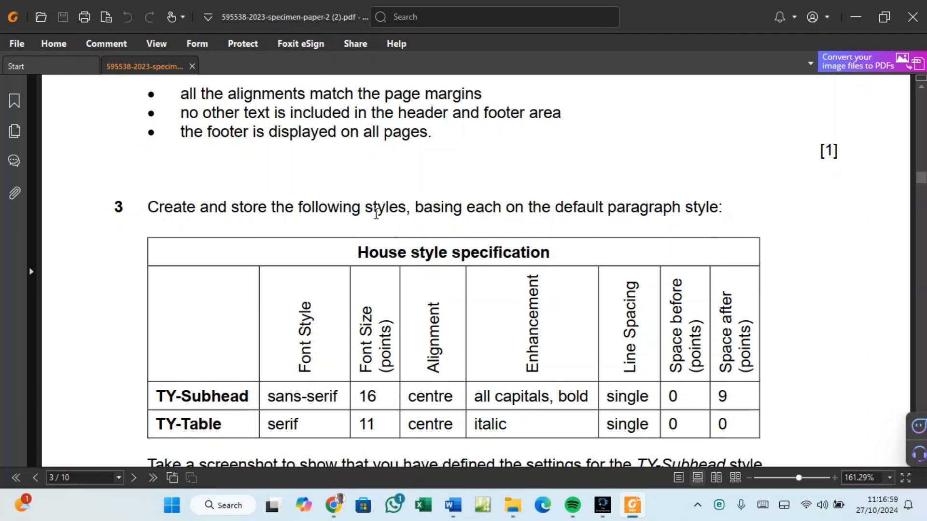
scroll(545, 216, down, 2)
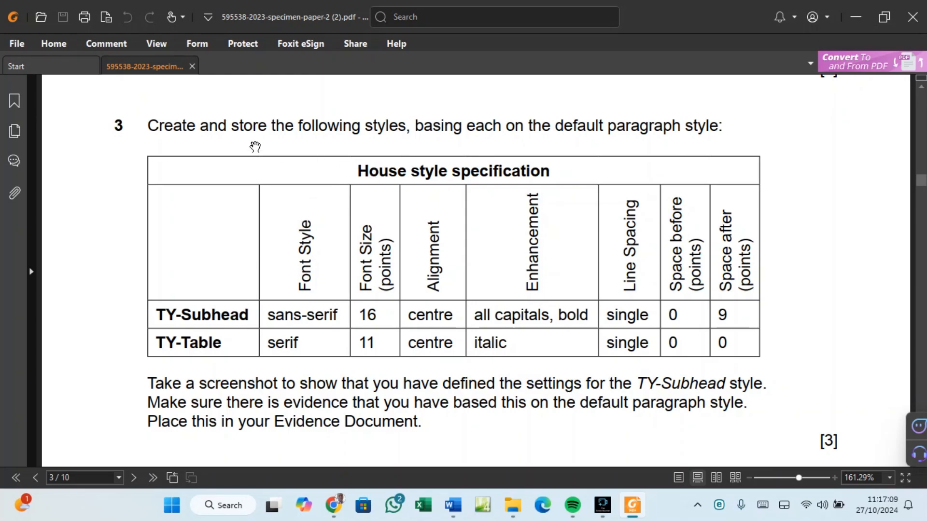
click(250, 315)
drag(250, 315, 166, 319)
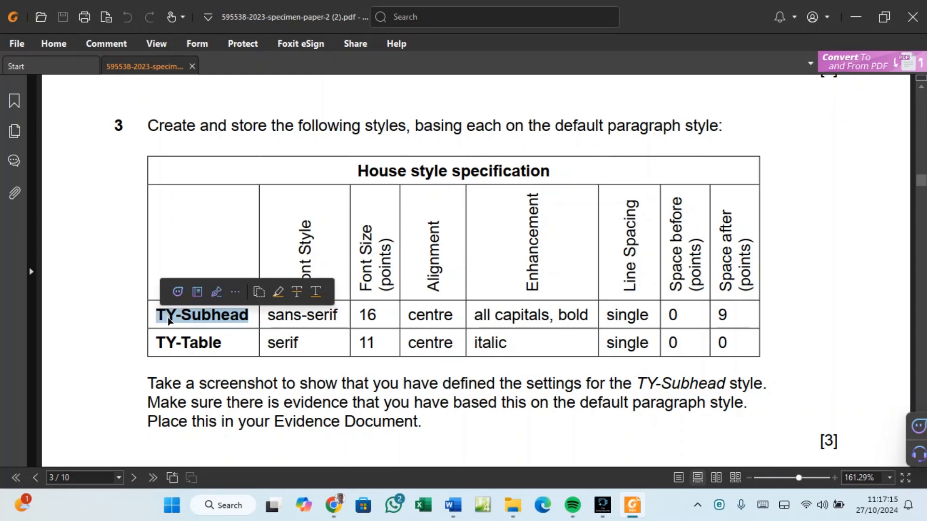
right_click(193, 319)
click(216, 329)
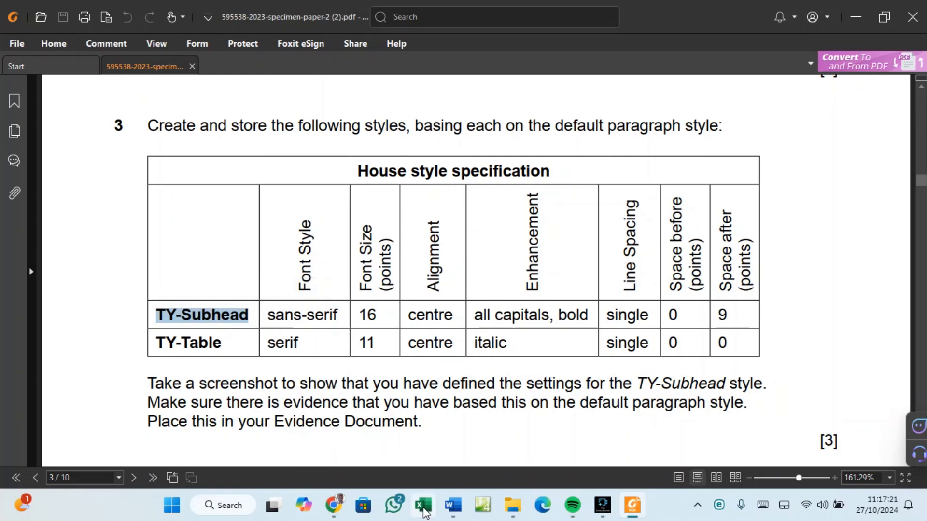
click(456, 508)
Back in BROKER.docx, scroll to the top and open the Styles pane, moving it higher.
click(477, 428)
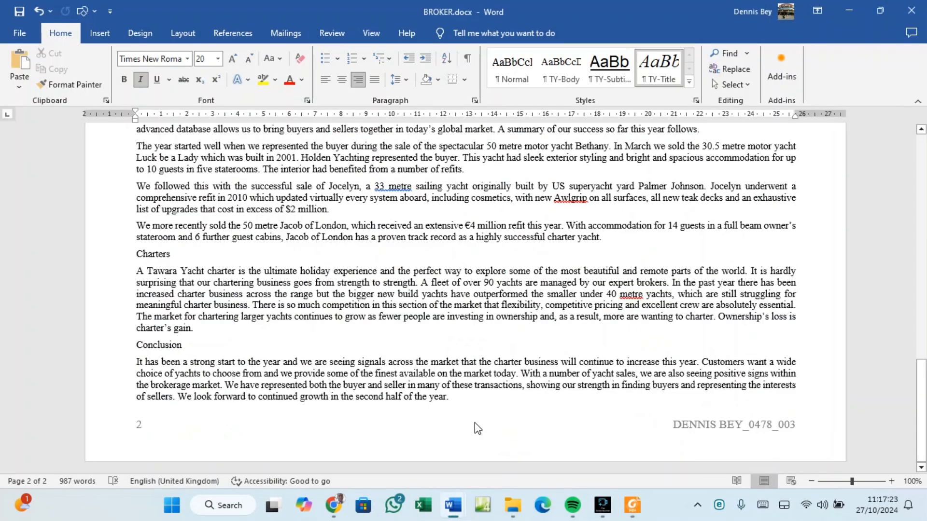
click(459, 400)
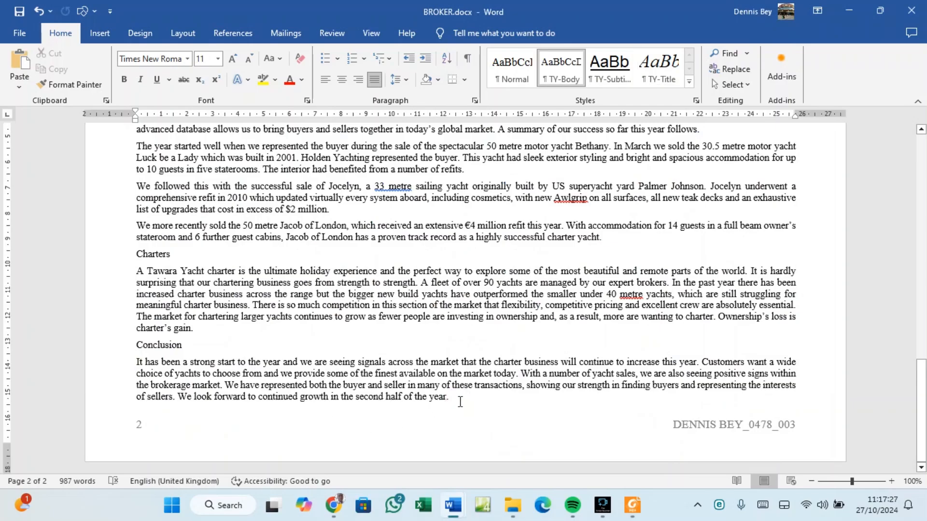
scroll(460, 402, up, 10)
scroll(461, 403, up, 8)
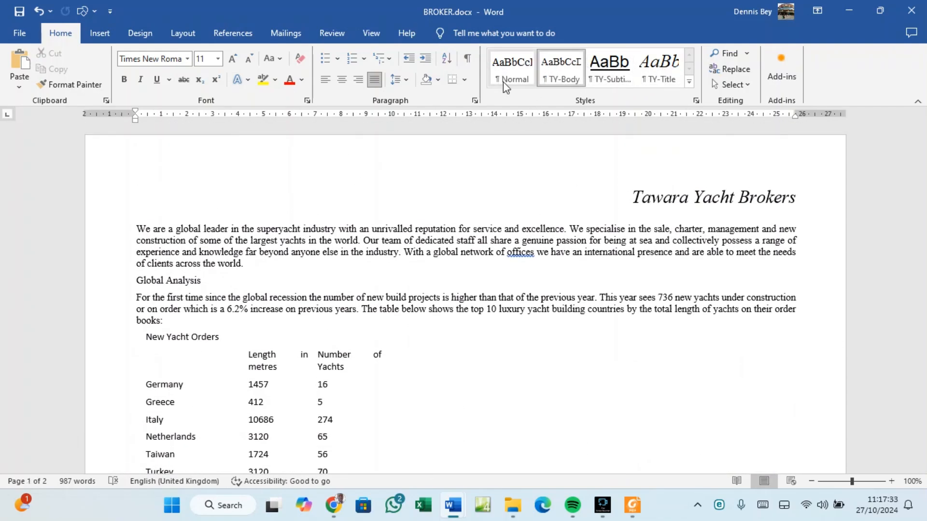
click(696, 100)
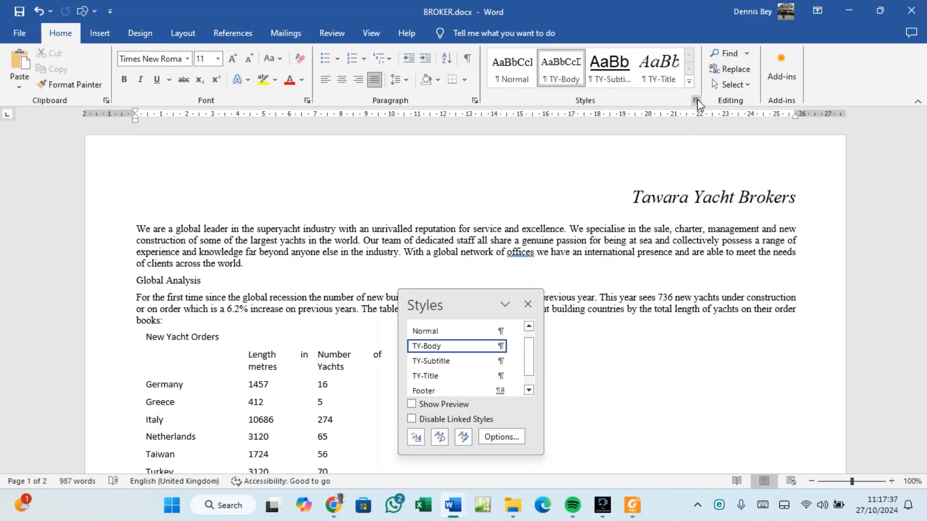
drag(460, 306, 459, 195)
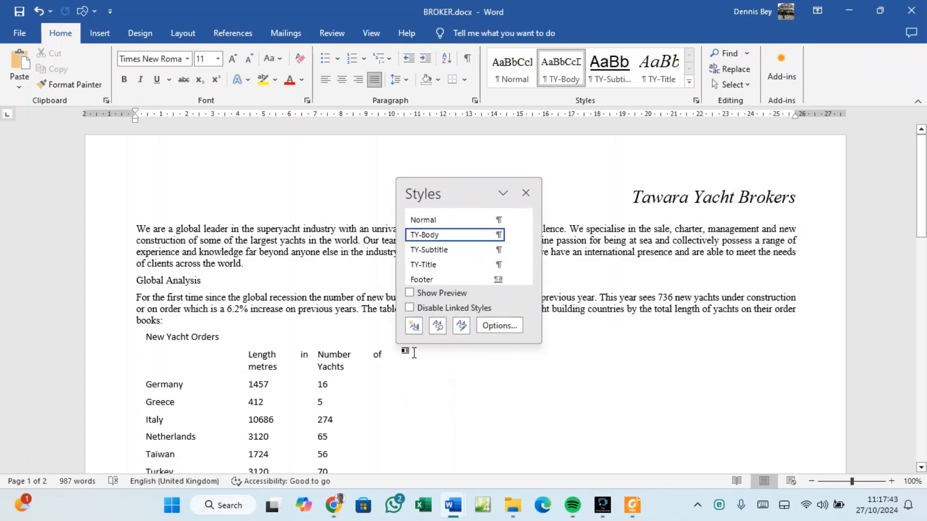
Start a new style and paste TY-Subhead as its name.
click(414, 326)
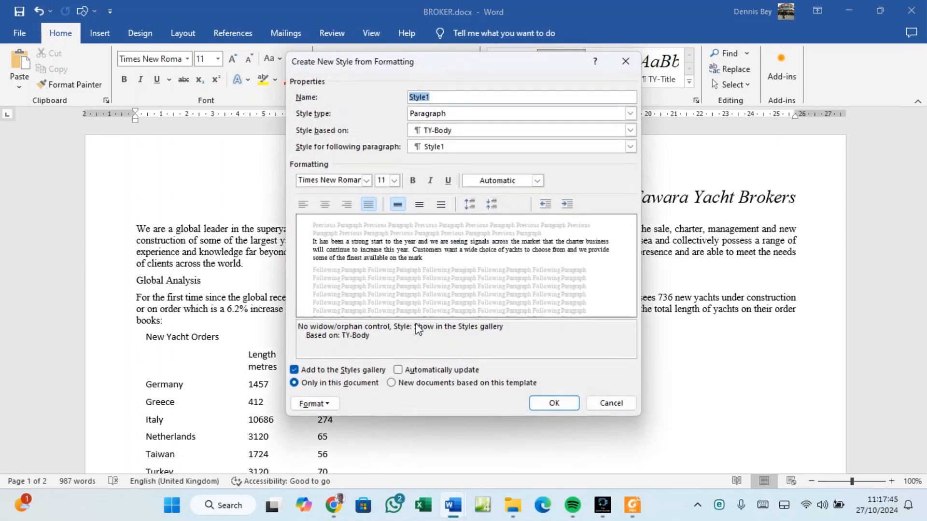
click(434, 98)
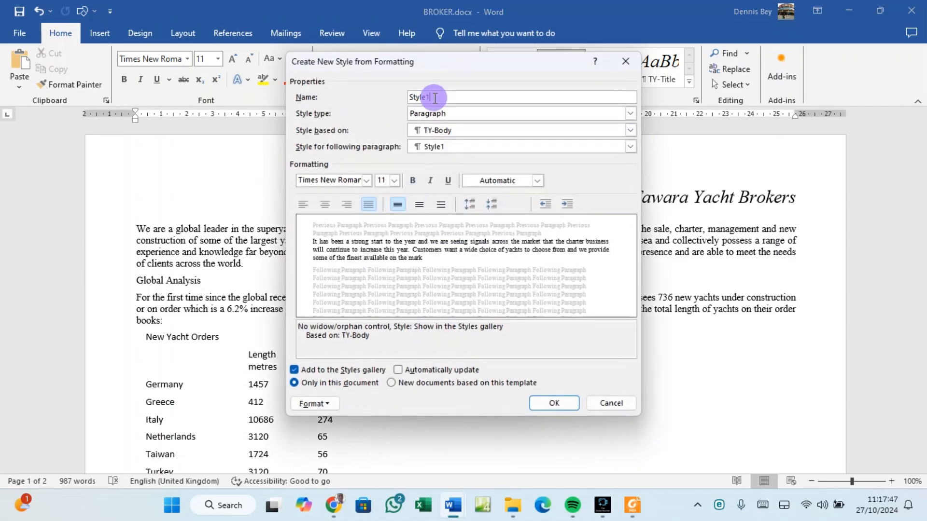
key(BackSpace)
key(BackSpace)
key(BackSpace)
key(BackSpace)
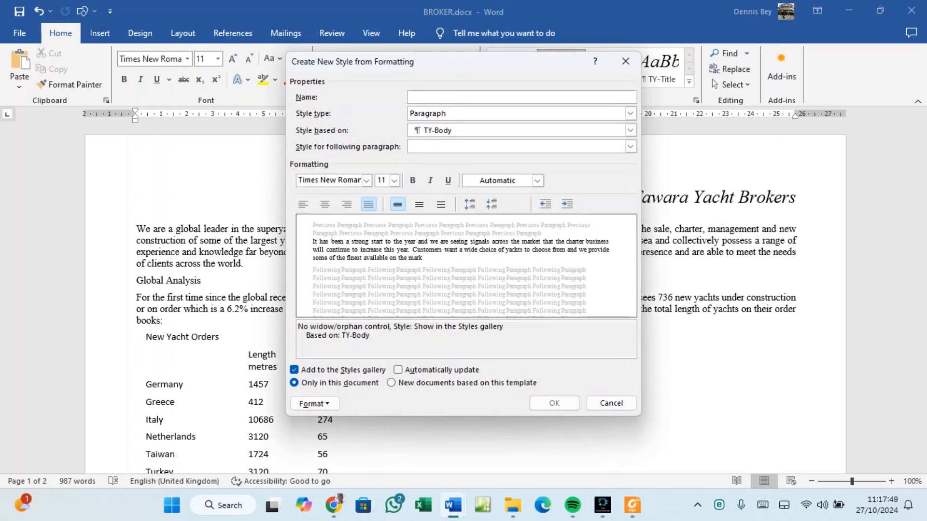
key(ctrl+v)
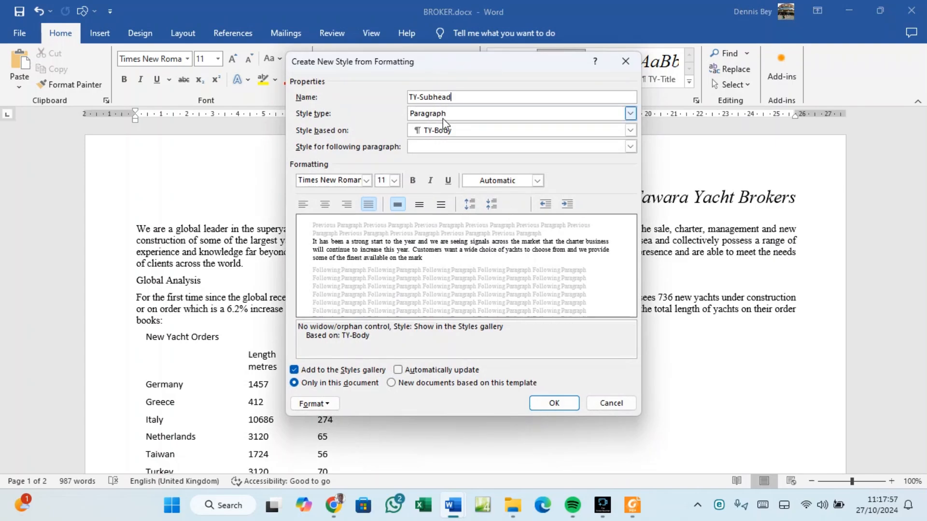
Check the house style spec, then set the new style's font to Arial.
click(632, 511)
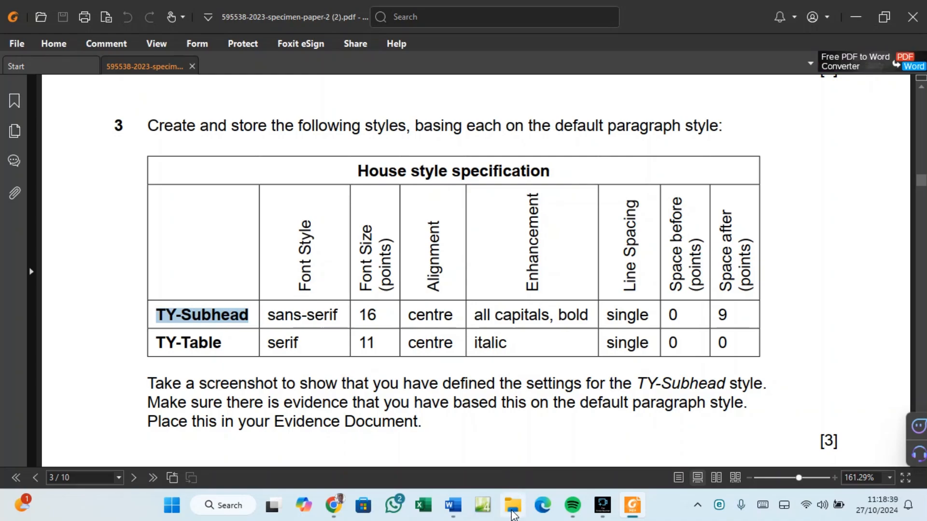
mouse_move(452, 507)
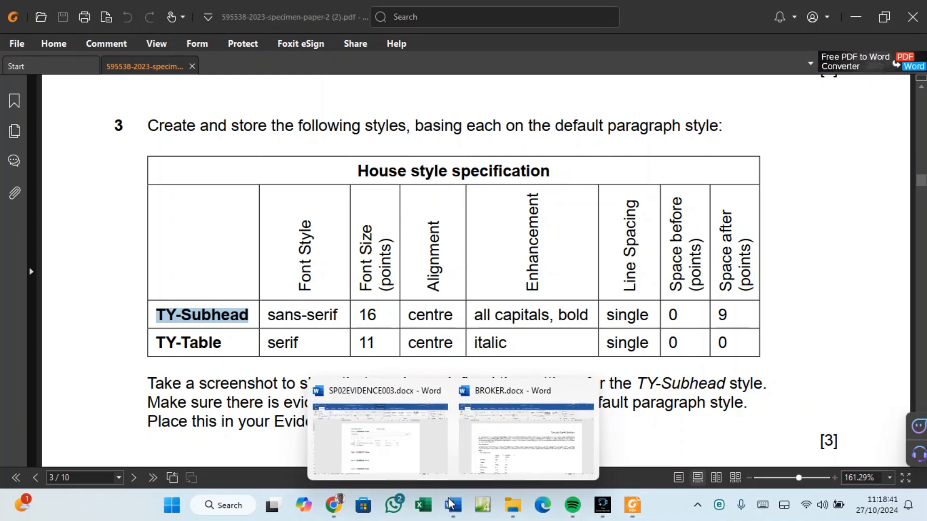
click(487, 459)
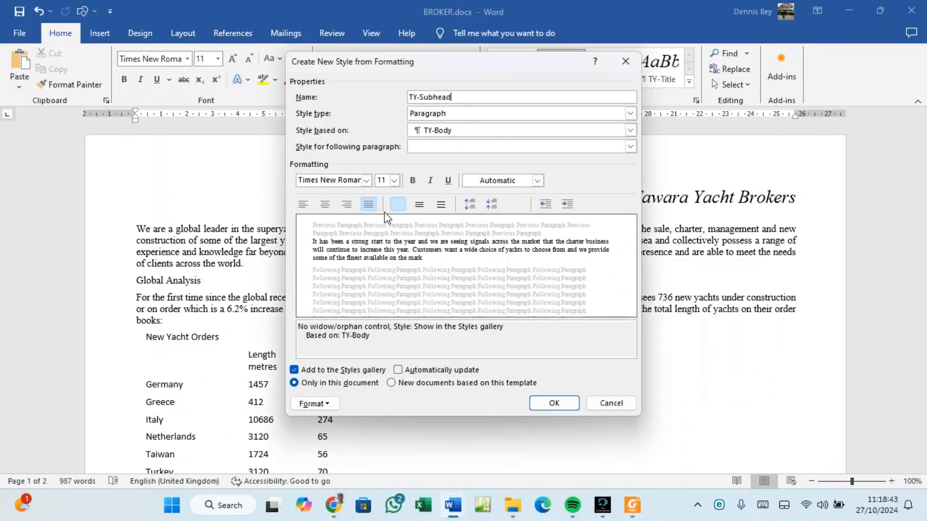
click(366, 181)
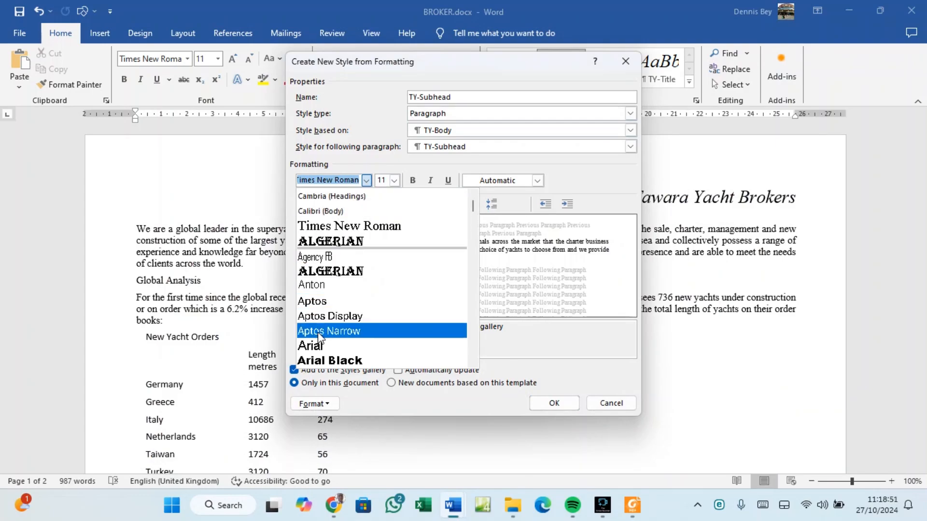
click(314, 346)
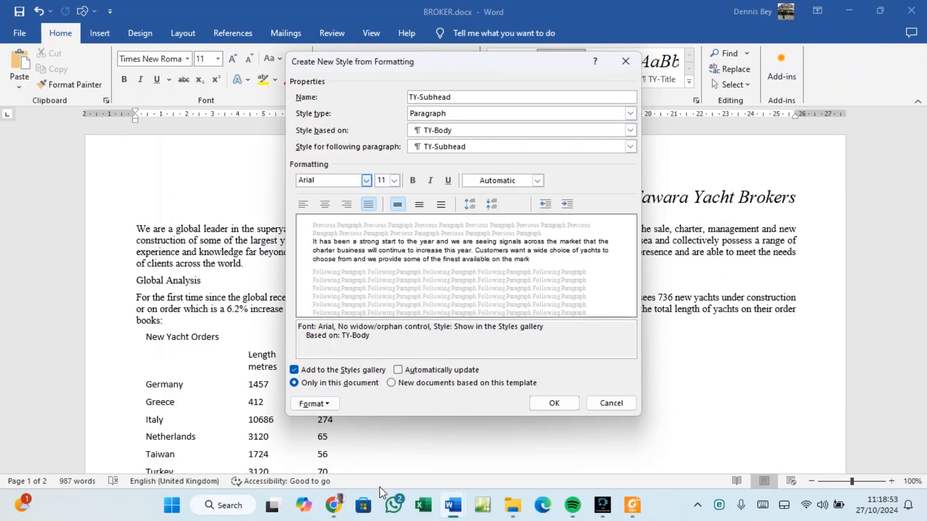
click(632, 505)
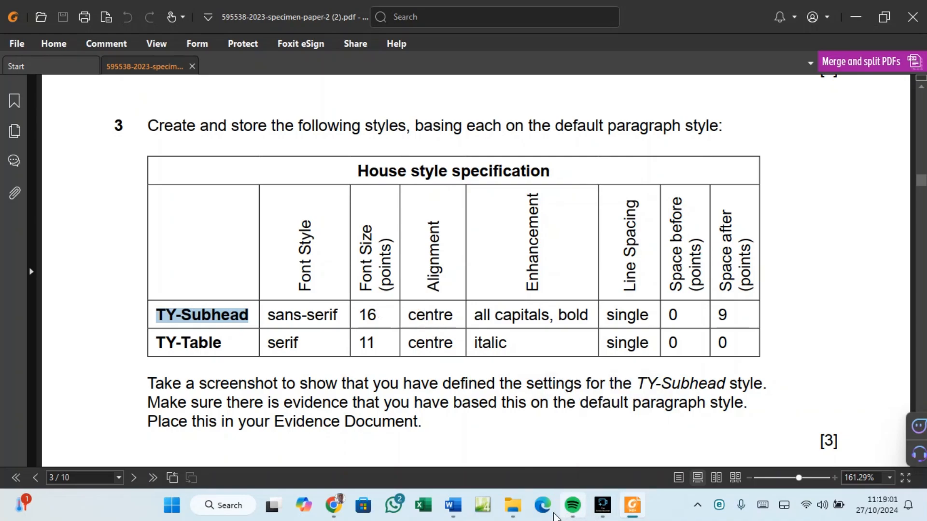
Set TY-Subhead to 16 pt, centre-aligned and bold, checking the spec midway.
mouse_move(462, 513)
click(520, 458)
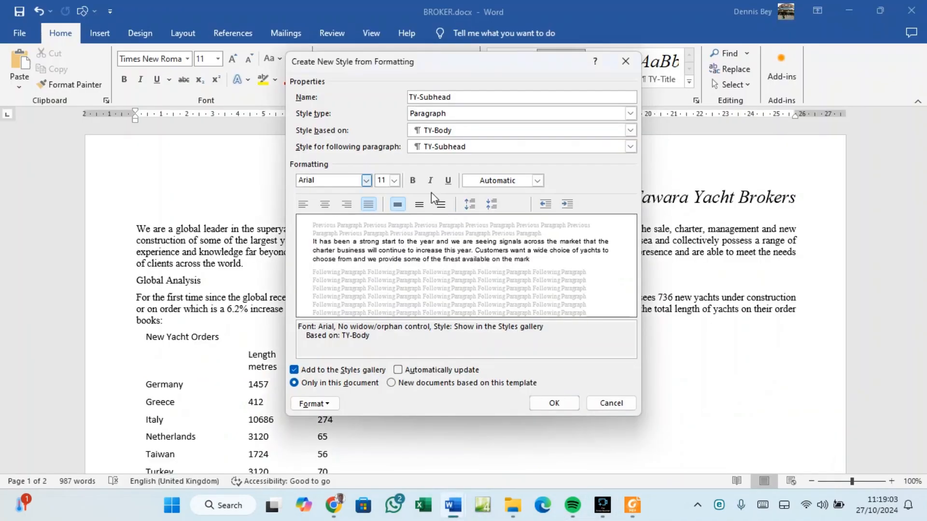
click(395, 180)
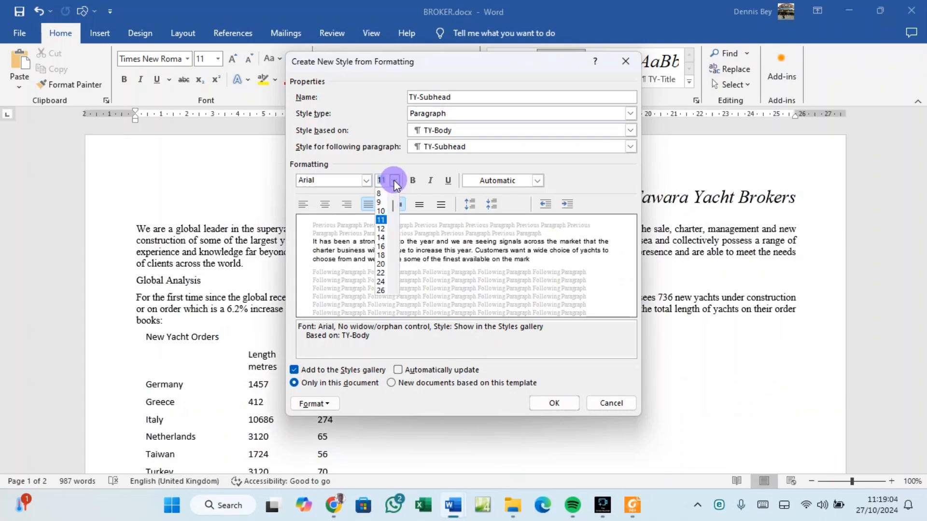
click(386, 249)
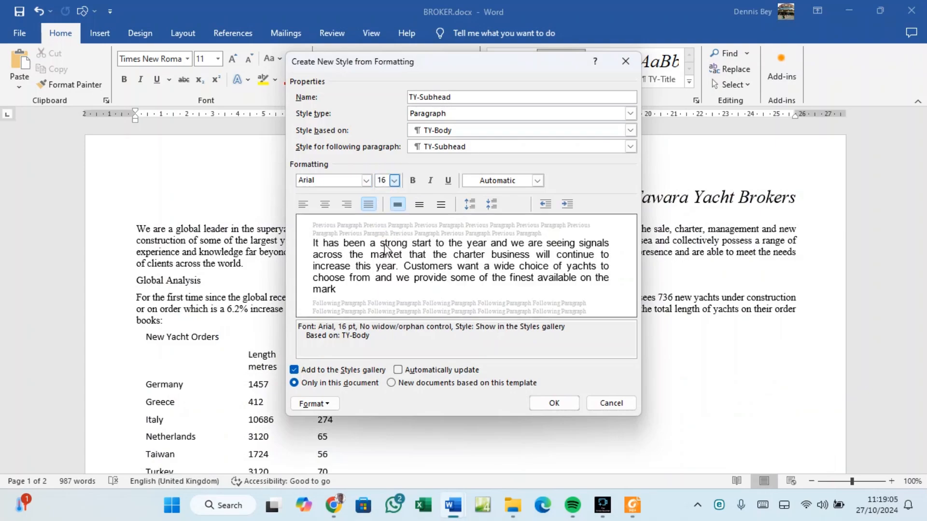
click(324, 204)
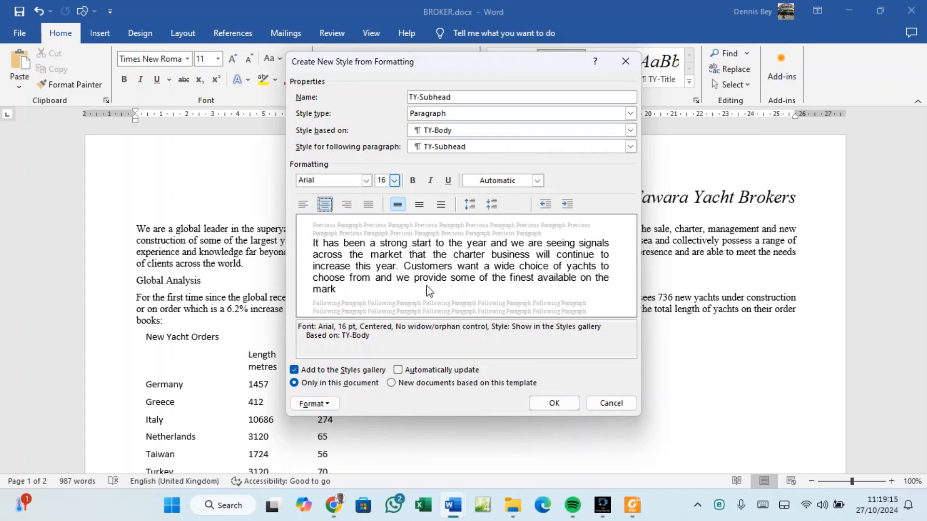
click(632, 506)
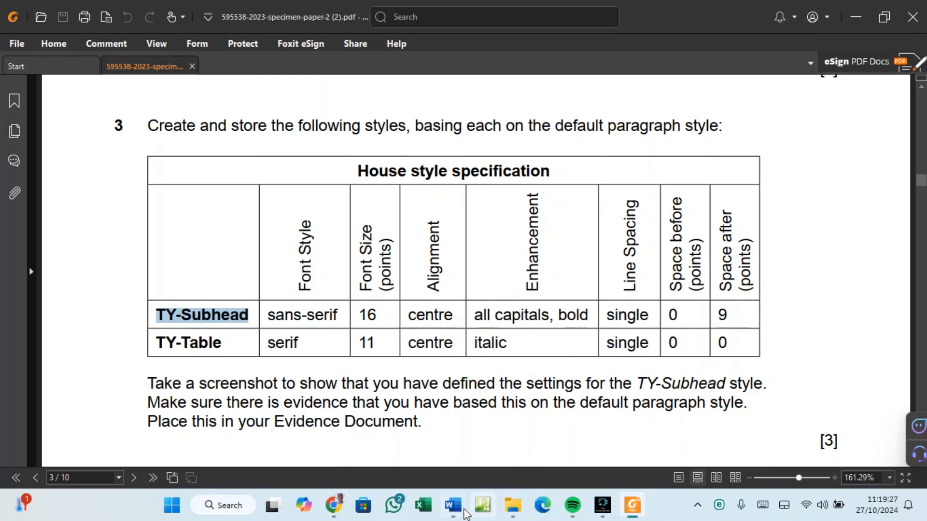
mouse_move(454, 507)
click(510, 448)
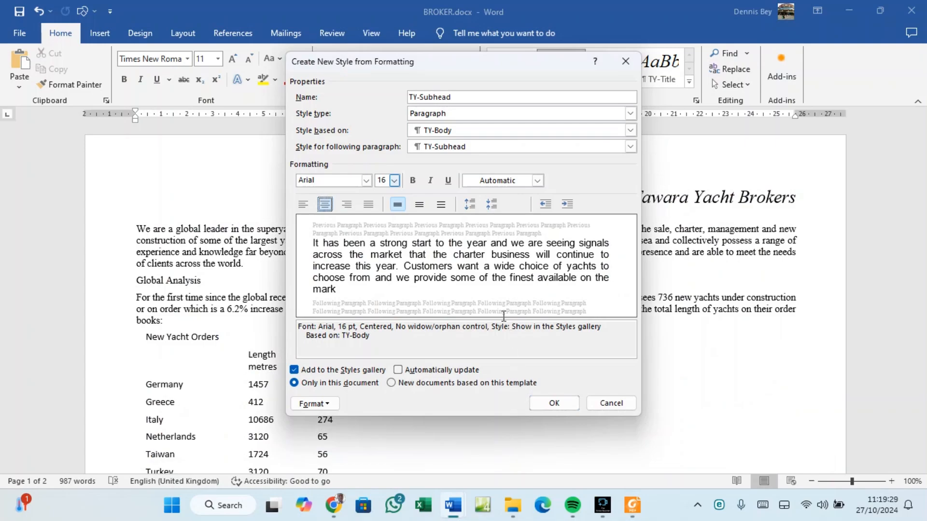
click(413, 181)
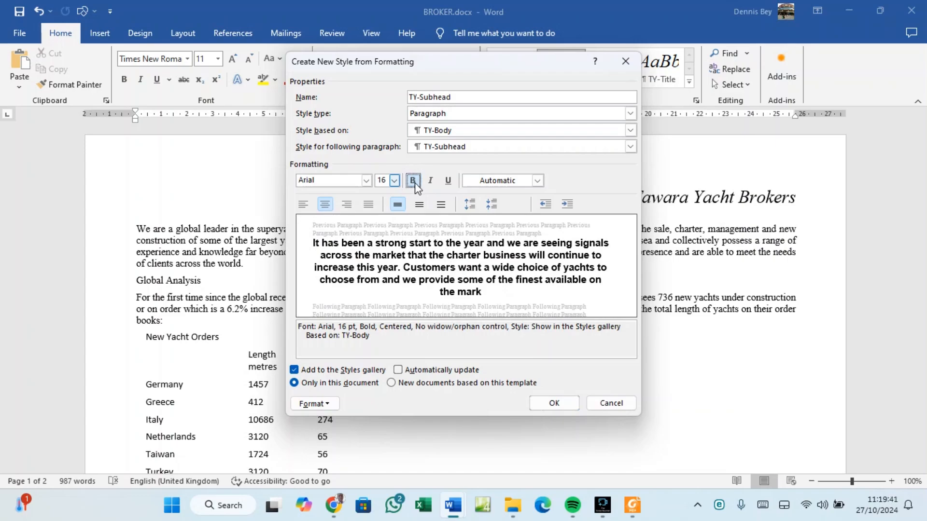
Tick All caps in the style's Font settings, then recheck the spec in the PDF.
click(329, 406)
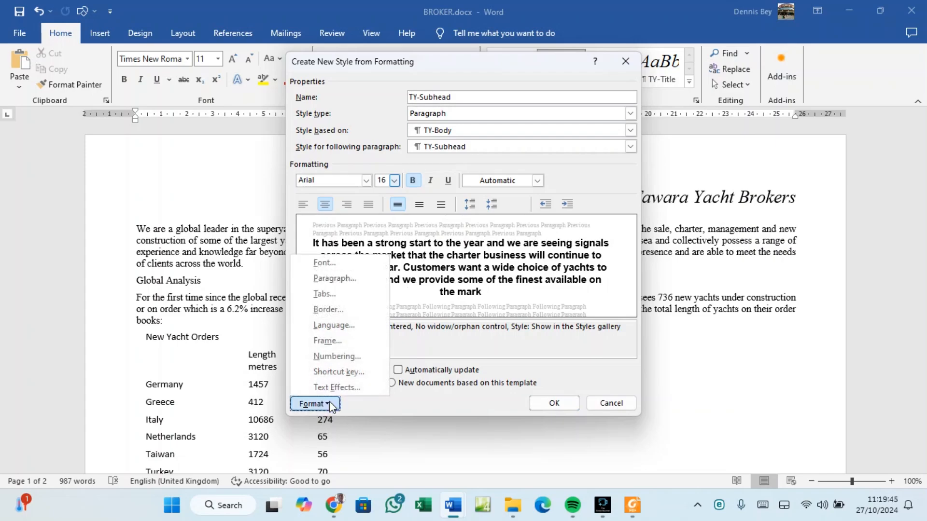
click(332, 263)
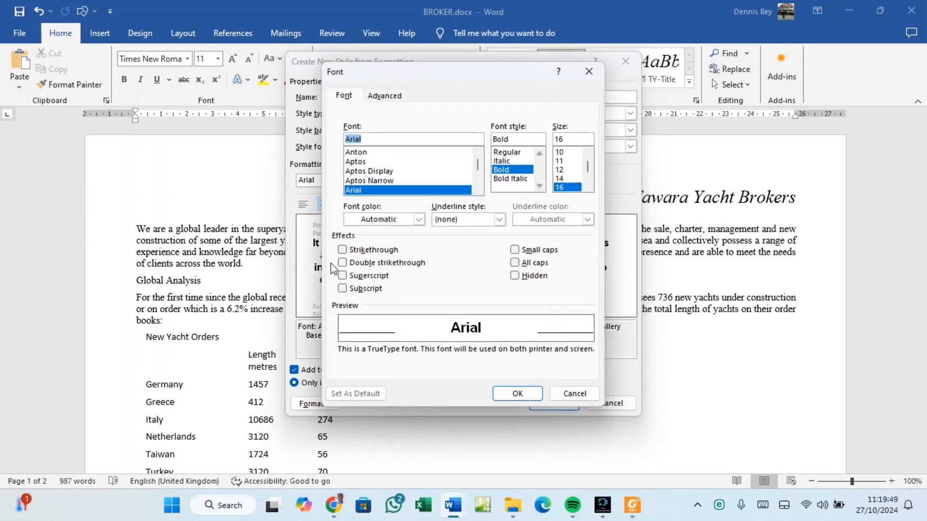
click(514, 263)
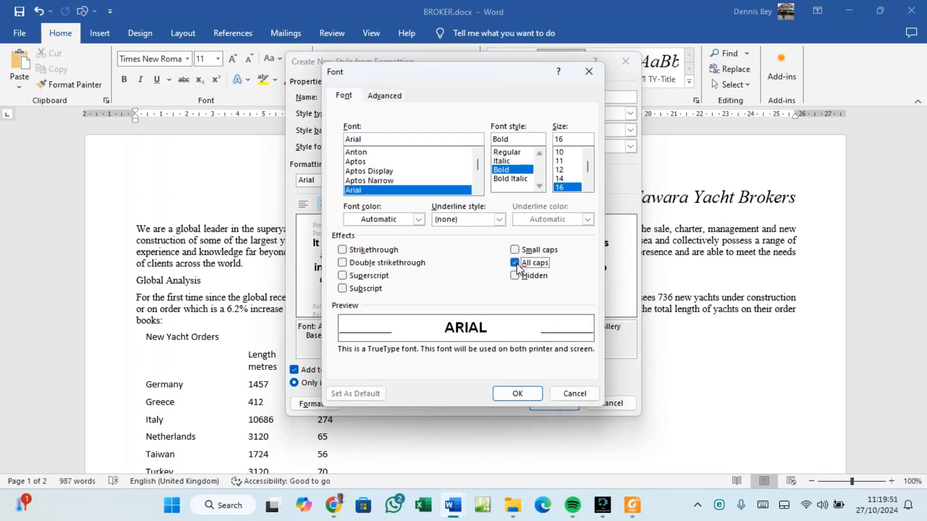
click(517, 394)
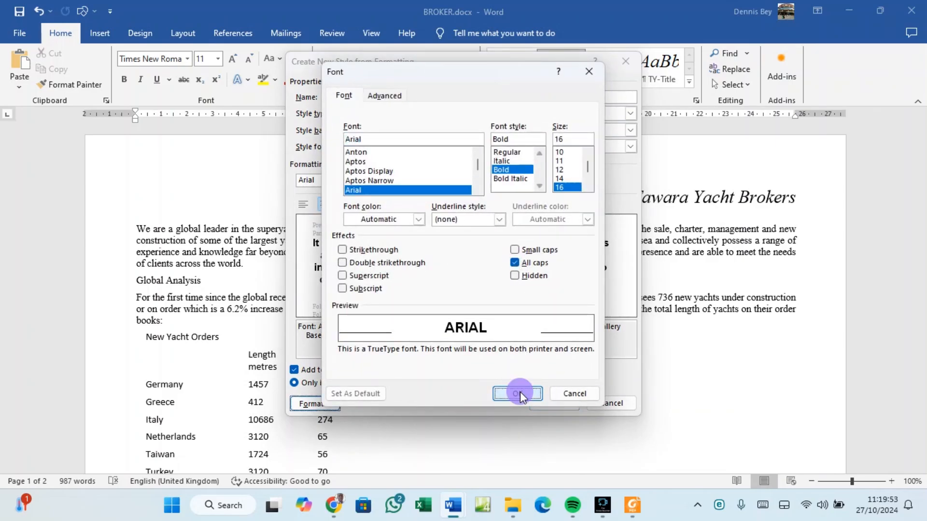
click(623, 504)
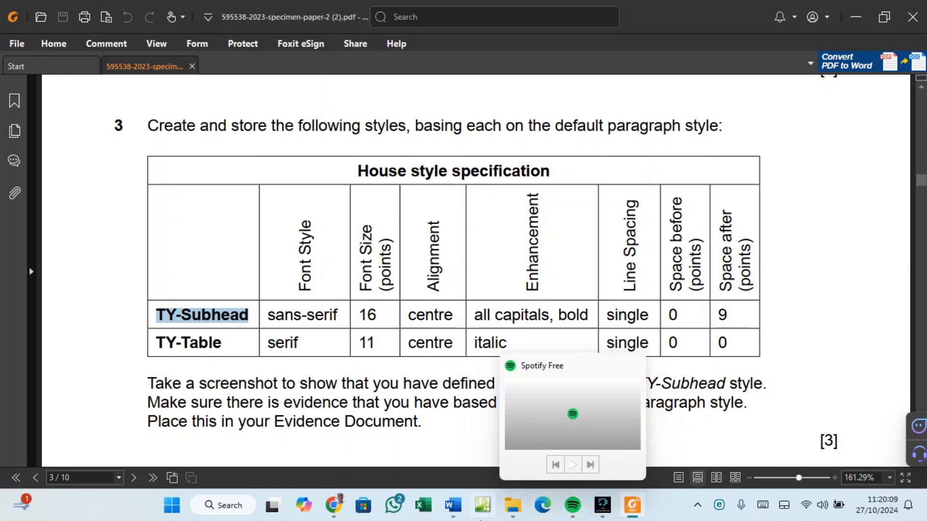
mouse_move(448, 518)
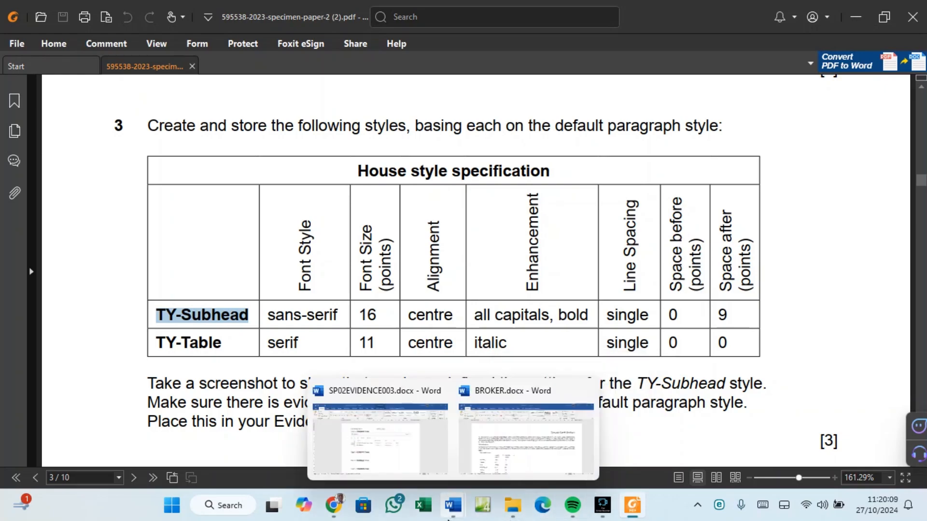
click(490, 464)
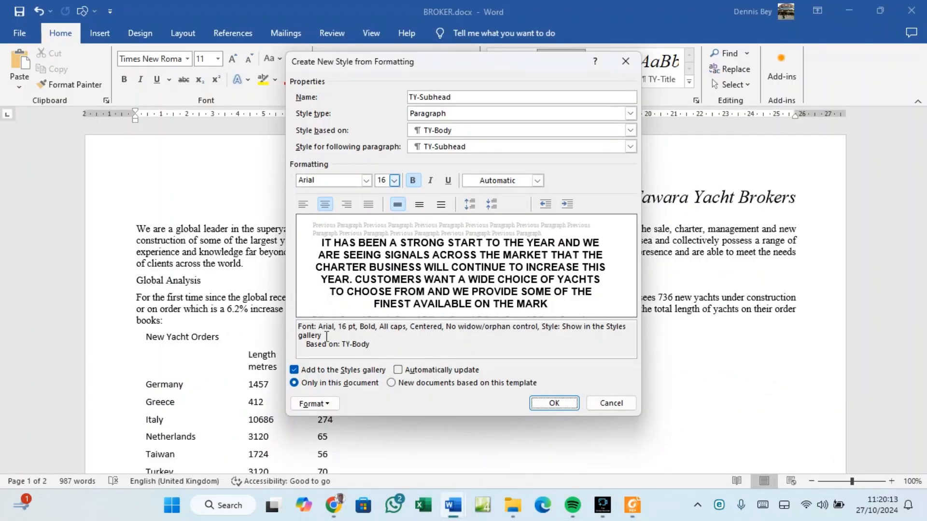
In the style's Paragraph settings, set Spacing After to 9 pt after checking the spec.
click(333, 408)
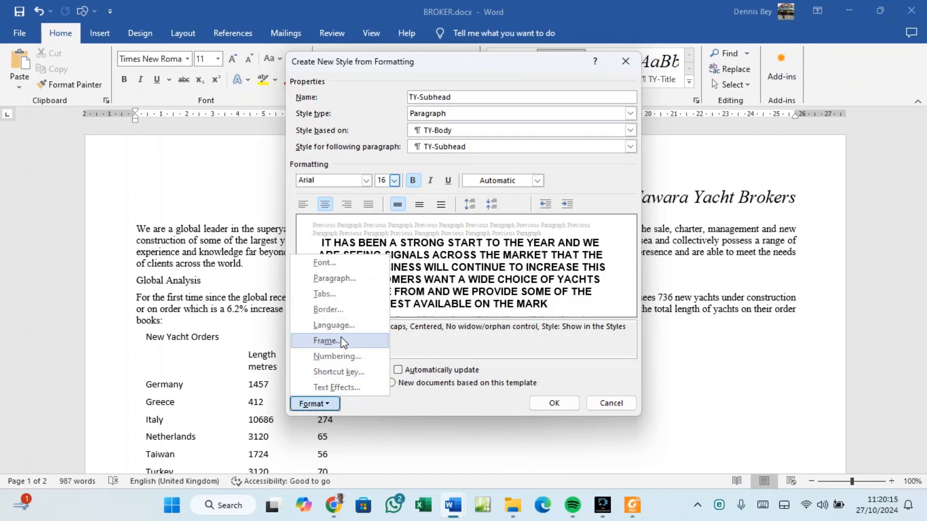
click(335, 279)
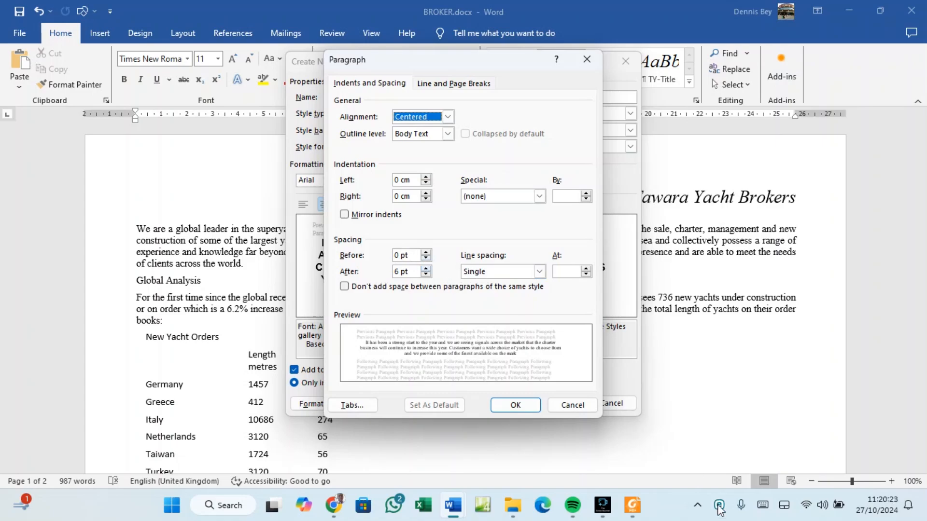
mouse_move(644, 515)
click(650, 436)
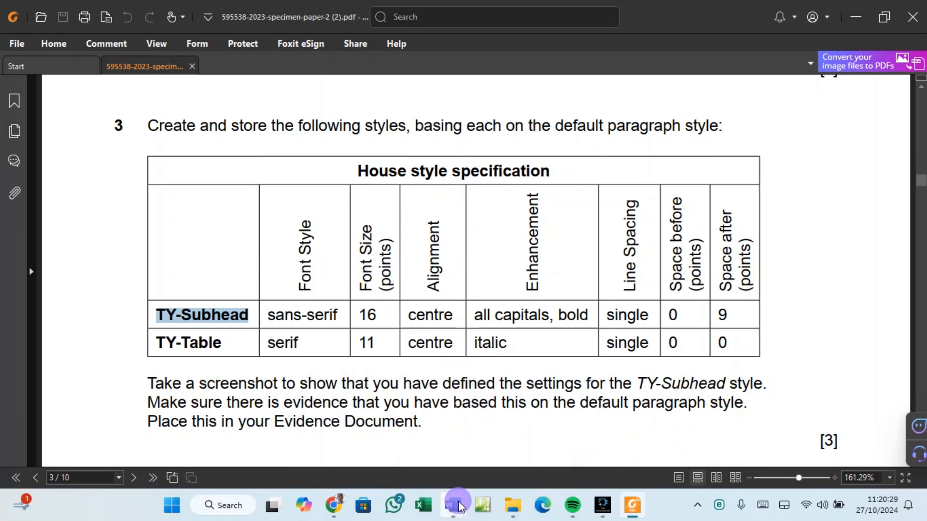
mouse_move(454, 506)
click(499, 473)
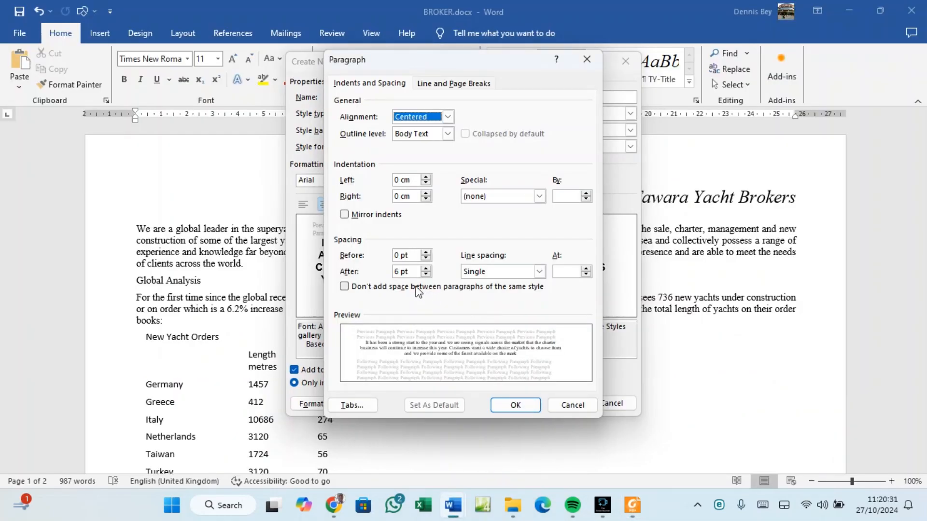
click(426, 268)
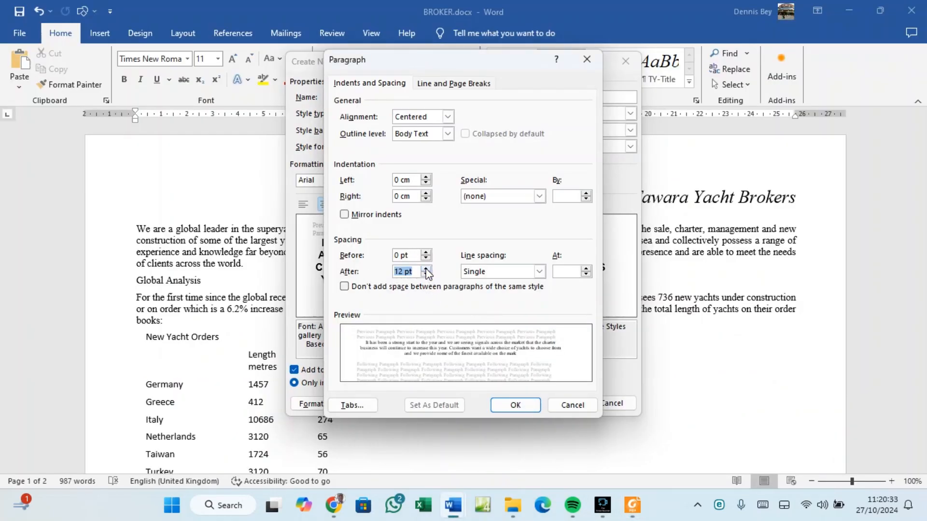
click(426, 275)
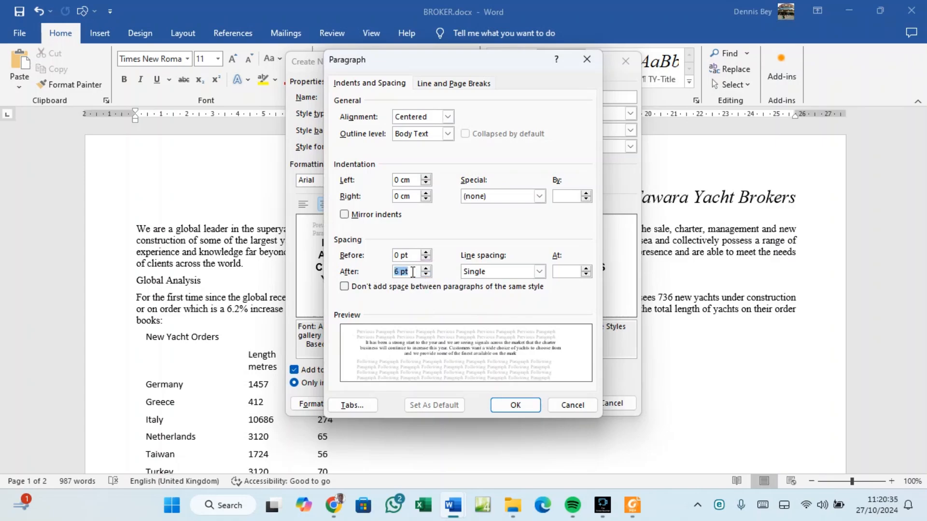
click(396, 271)
text(9)
click(516, 405)
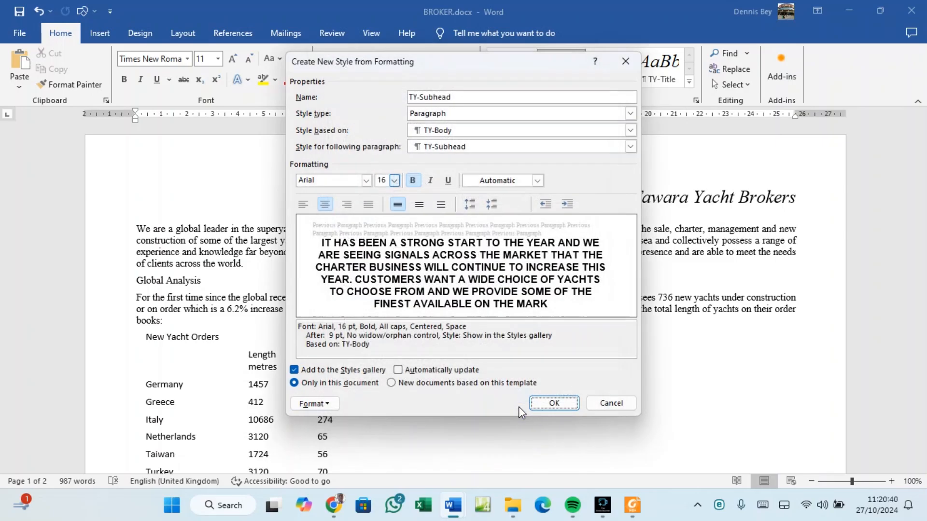
Confirm the TY-Subhead style and bring up the specification PDF to recheck it.
click(554, 403)
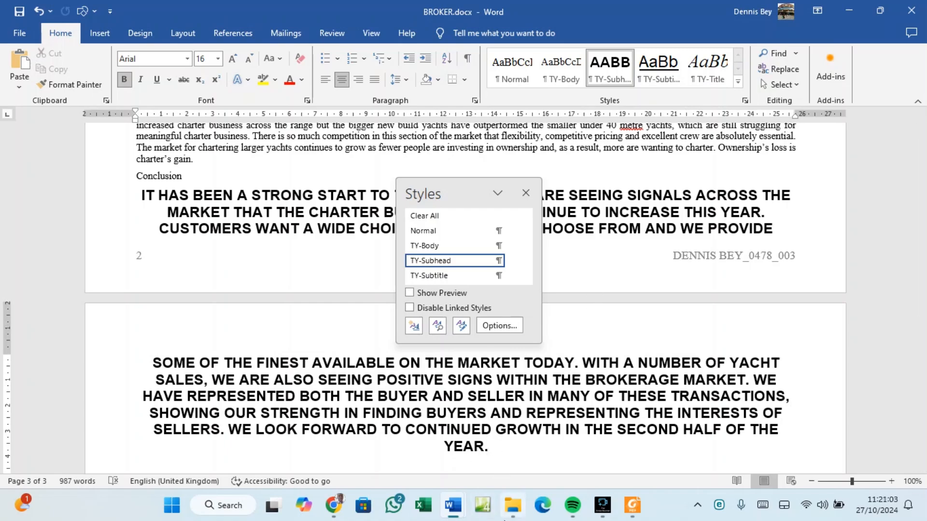
mouse_move(510, 509)
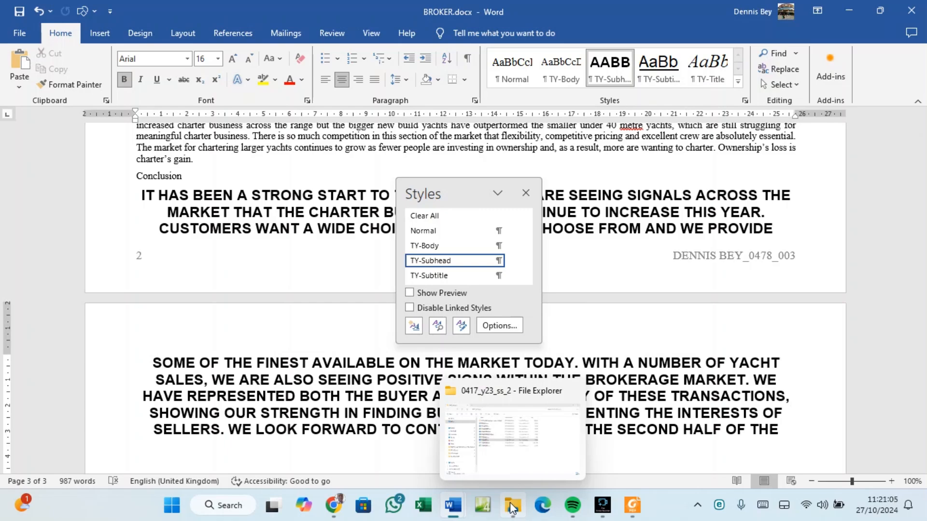
click(632, 505)
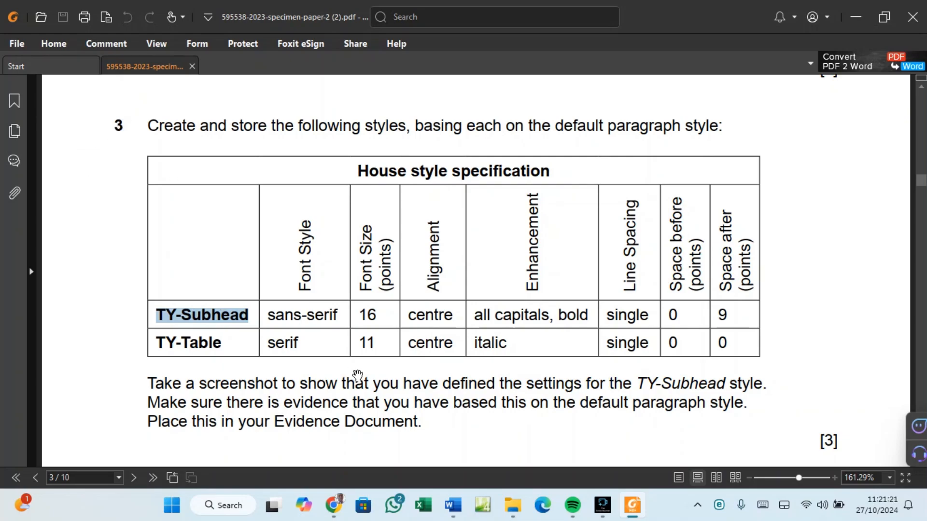
Set the insertion point under Step 3 in the evidence document, then return to BROKER.docx.
mouse_move(451, 505)
click(408, 451)
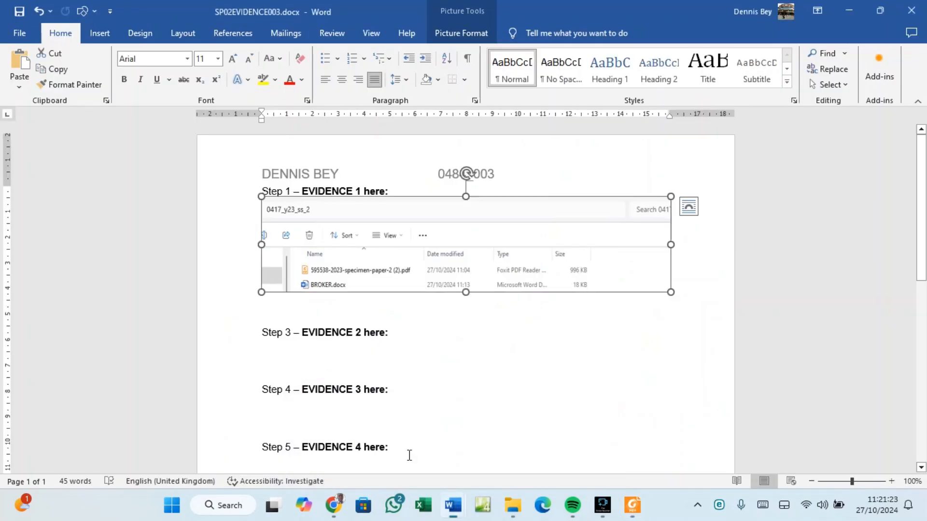
click(282, 349)
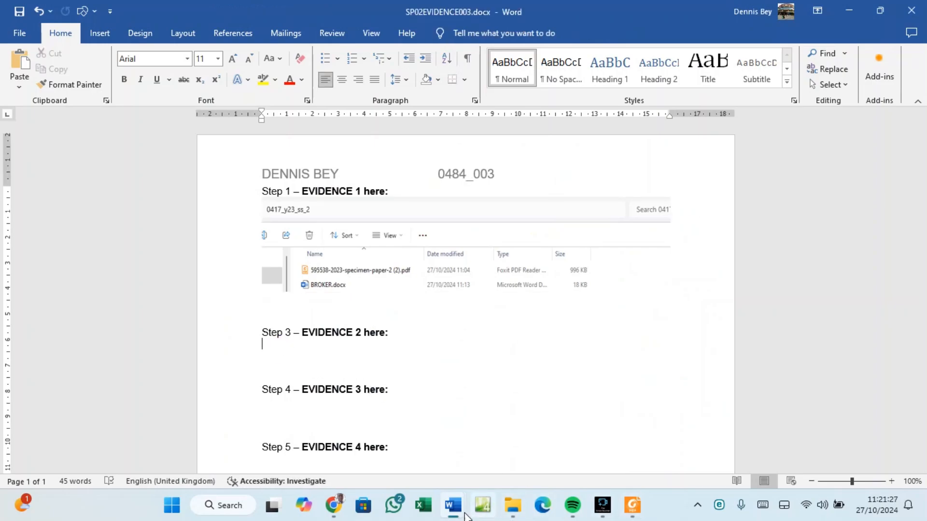
mouse_move(464, 516)
click(511, 466)
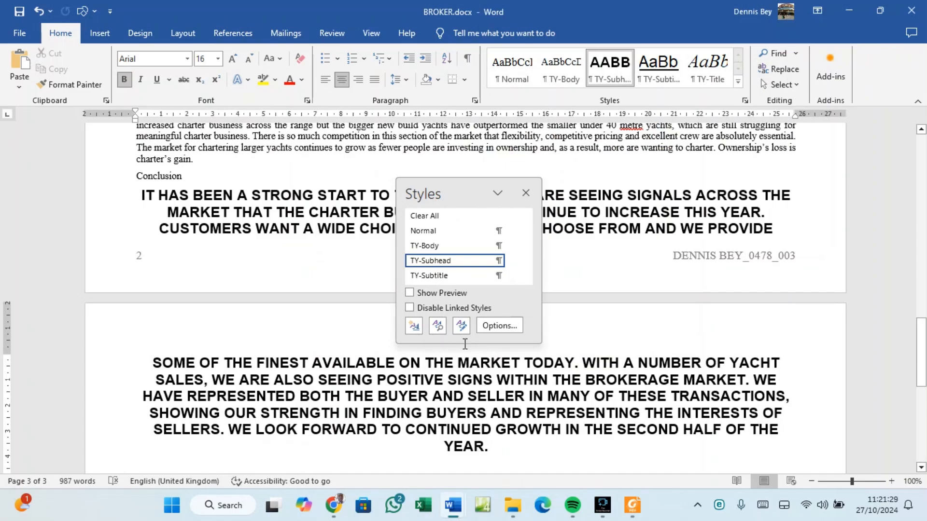
Open TY-Subhead's Modify Style and Font dialogs side by side.
click(456, 261)
click(513, 260)
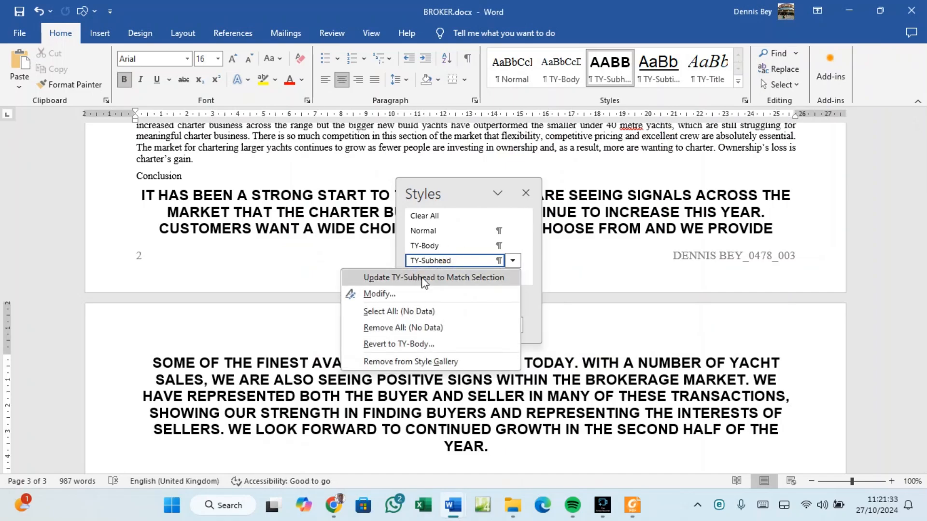
click(395, 294)
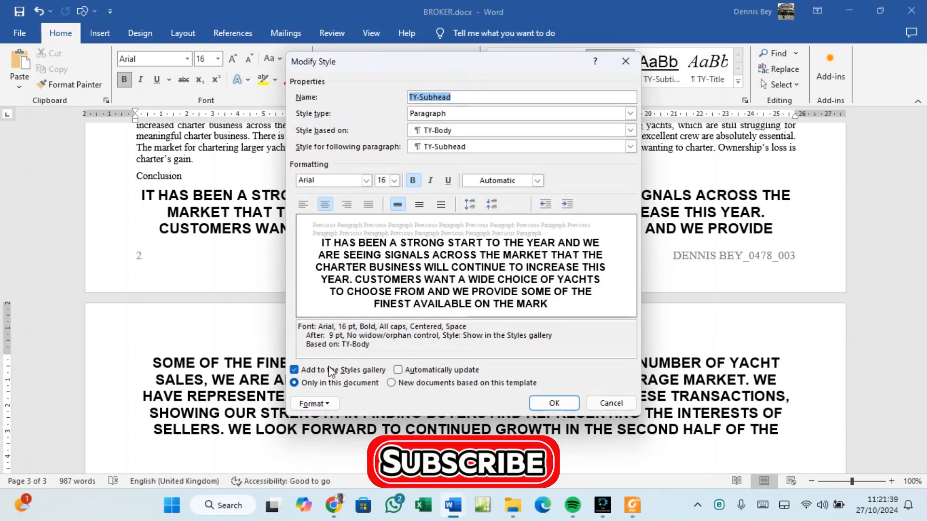
click(329, 403)
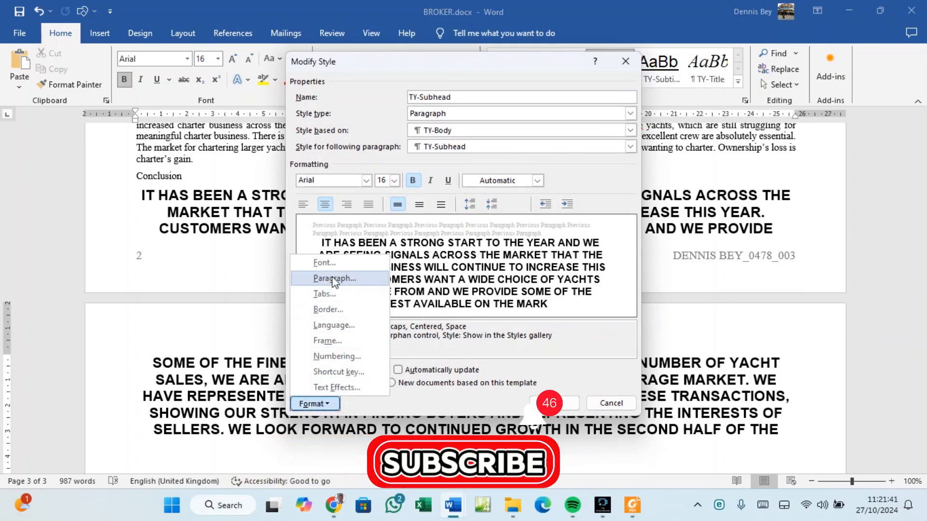
click(325, 262)
drag(485, 75, 766, 66)
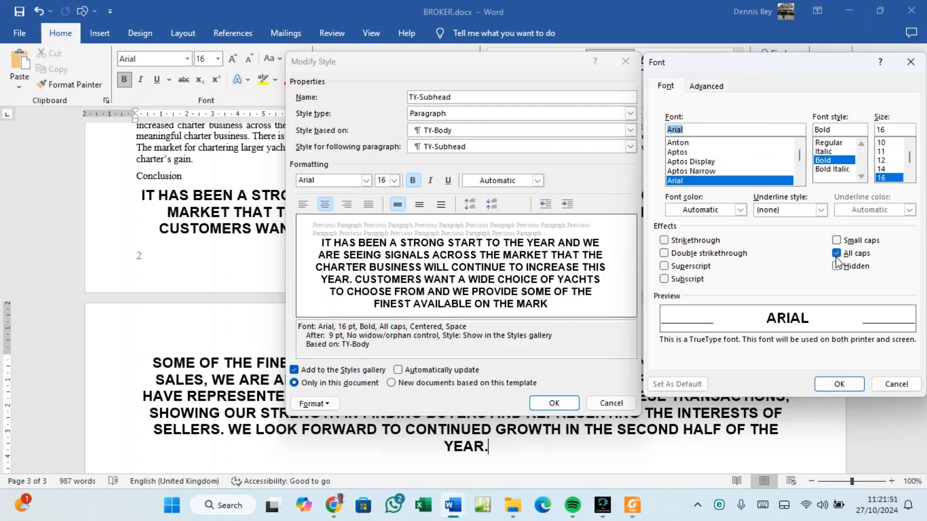
Snip both TY-Subhead dialogs to the clipboard and close them with OK.
key(super+shift+s)
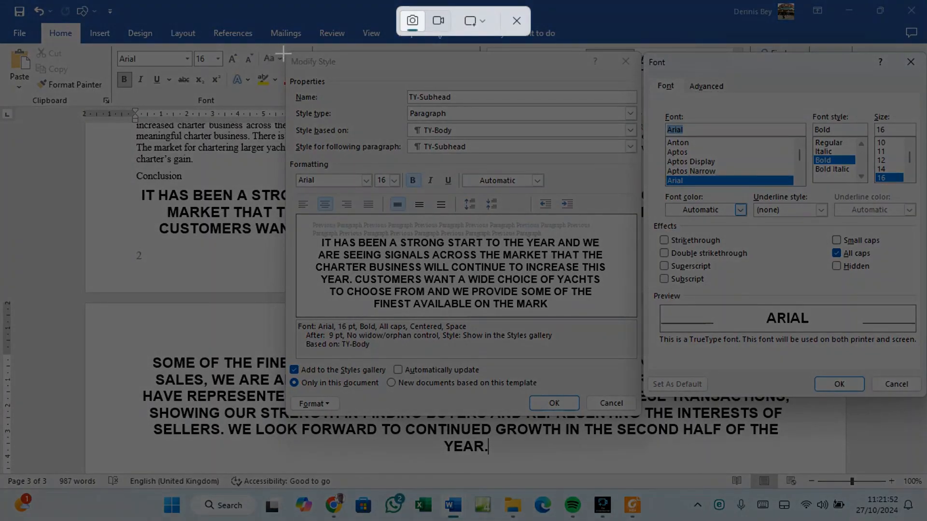
drag(287, 50, 921, 399)
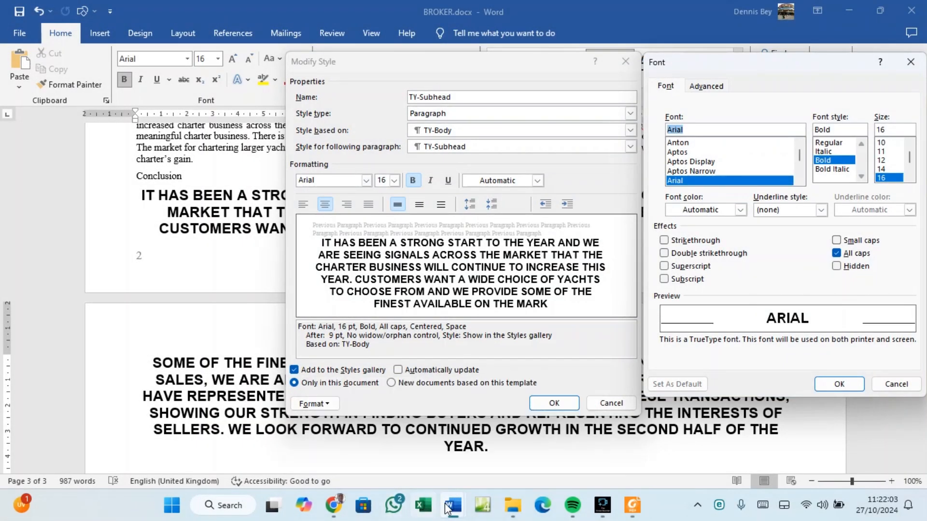
mouse_move(453, 506)
click(840, 385)
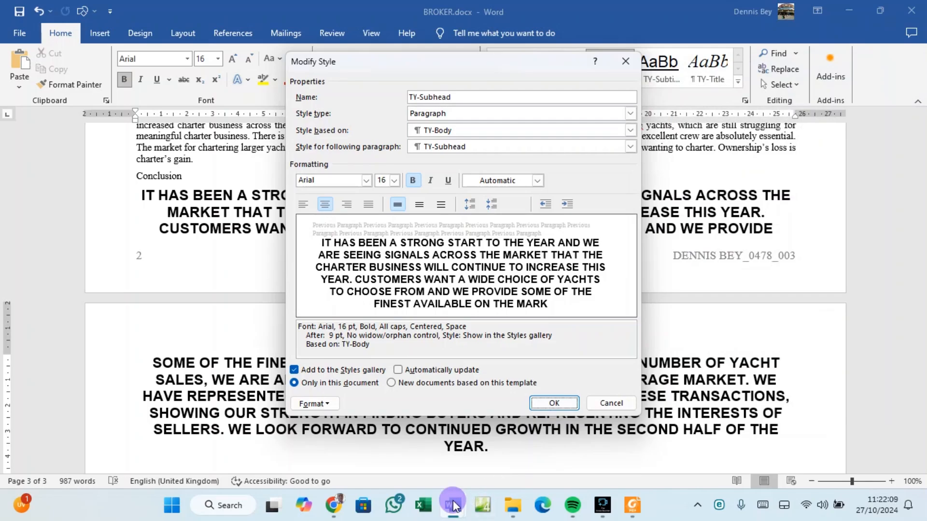
mouse_move(453, 506)
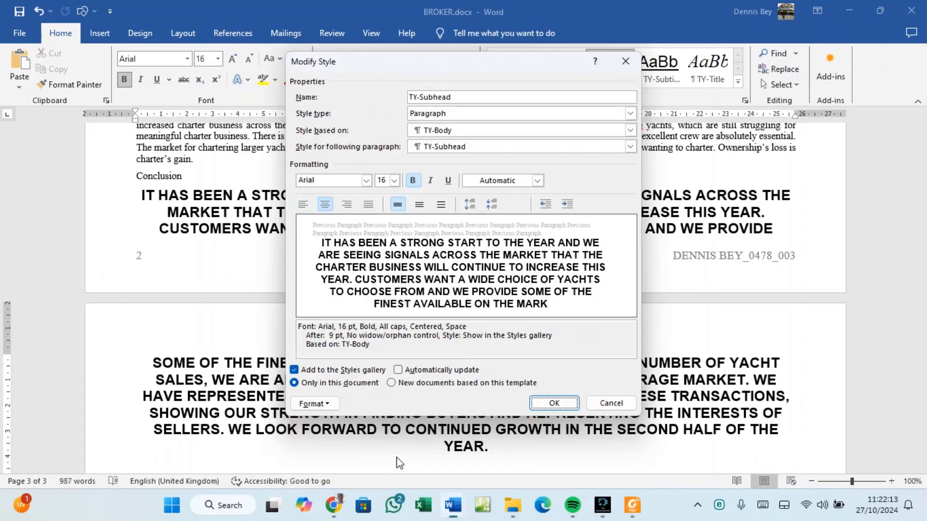
click(553, 403)
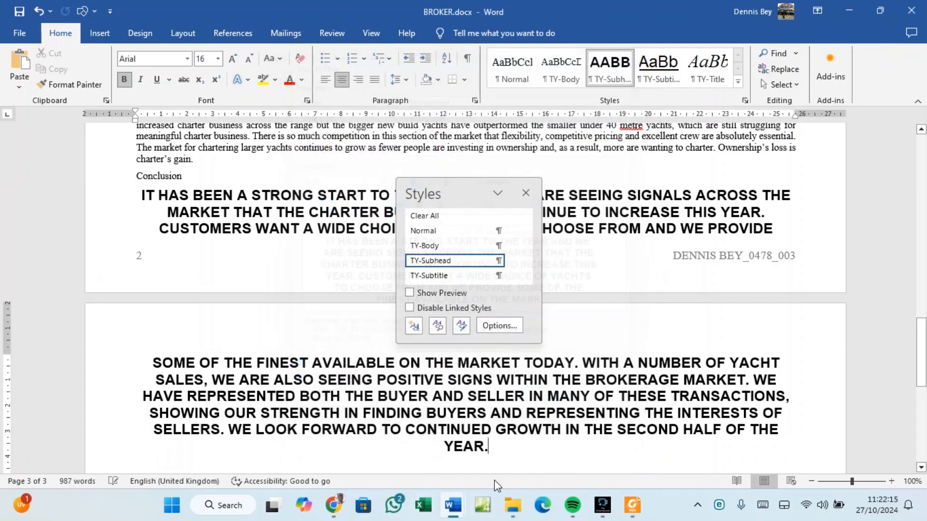
Paste the TY-Subhead snip below Step 3 – EVIDENCE 2 in SP02EVIDENCE003.docx.
mouse_move(453, 505)
click(359, 460)
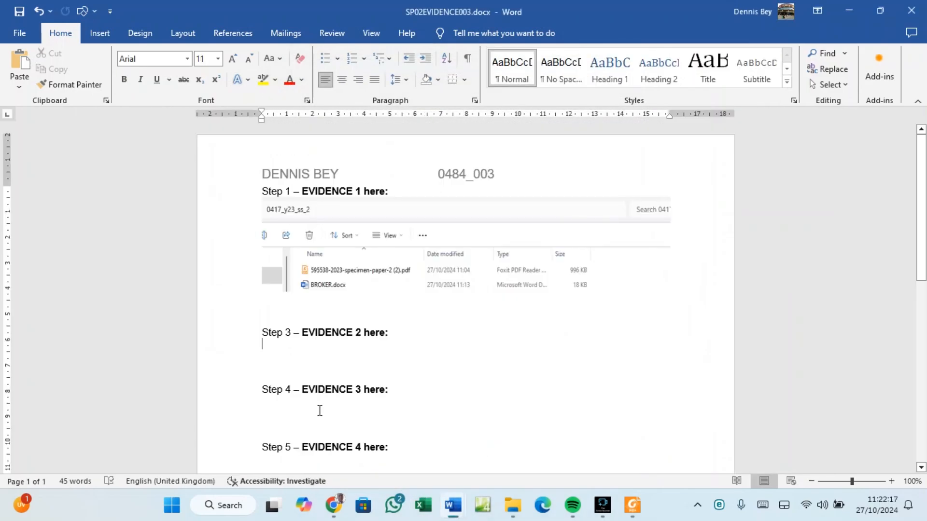
click(296, 357)
key(ctrl+v)
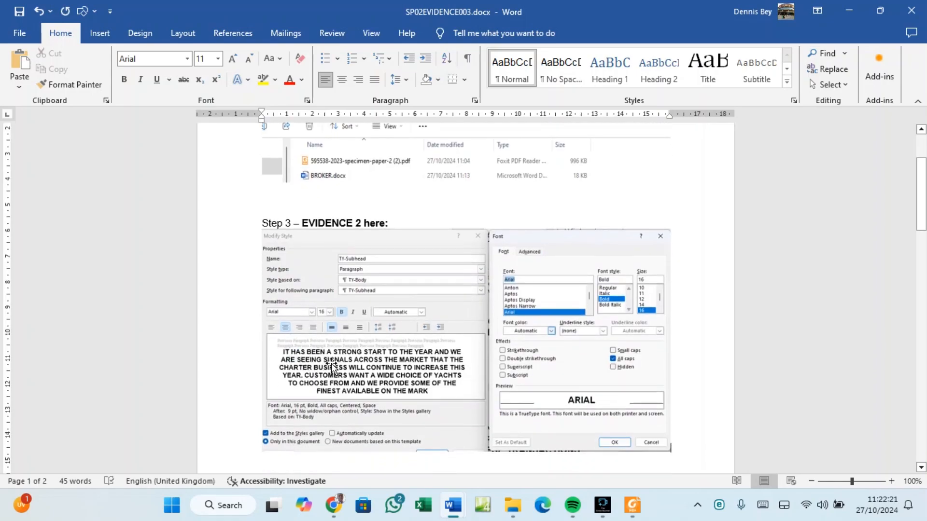
scroll(335, 368, down, 2)
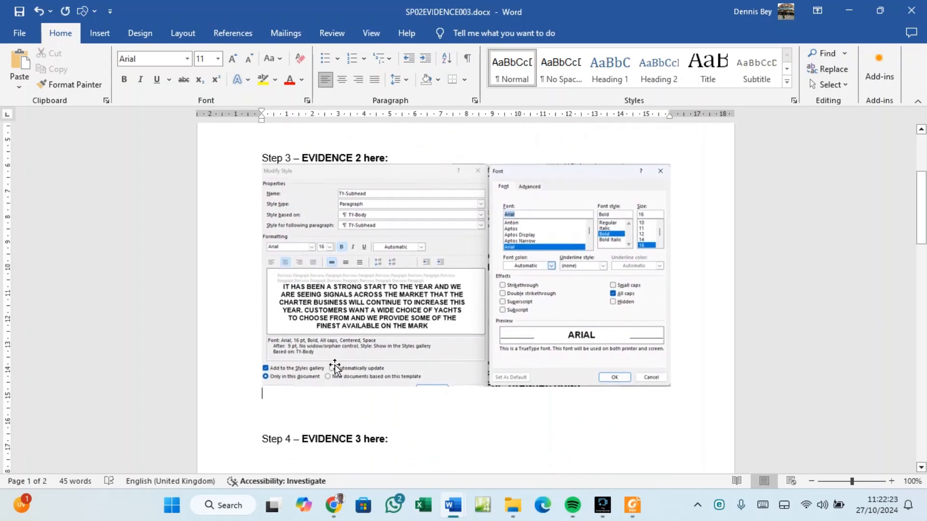
Open TY-Subhead's Modify Style and Paragraph dialogs in BROKER.docx, arranged side by side.
mouse_move(448, 508)
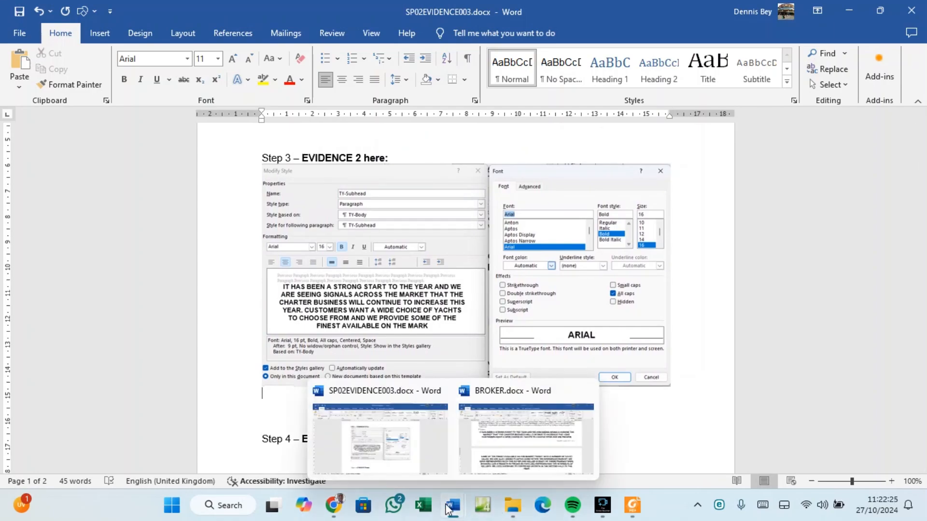
click(498, 466)
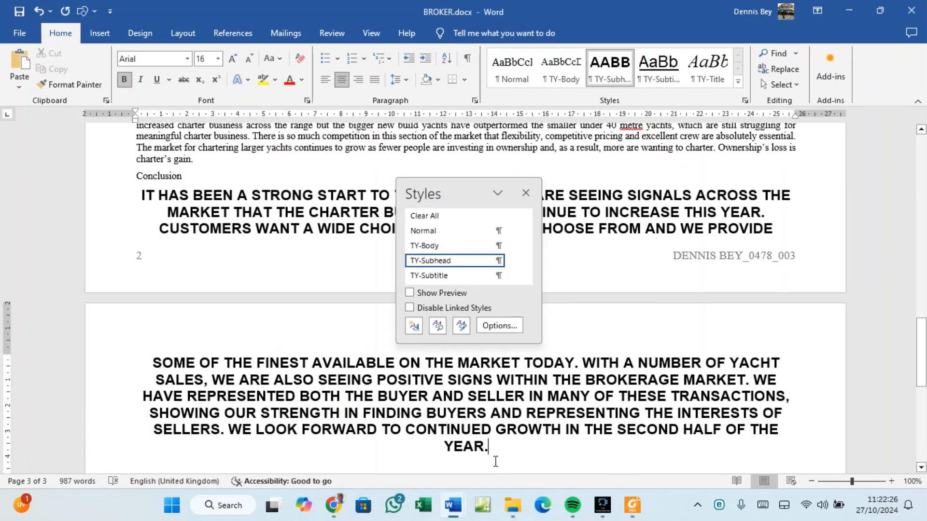
right_click(433, 265)
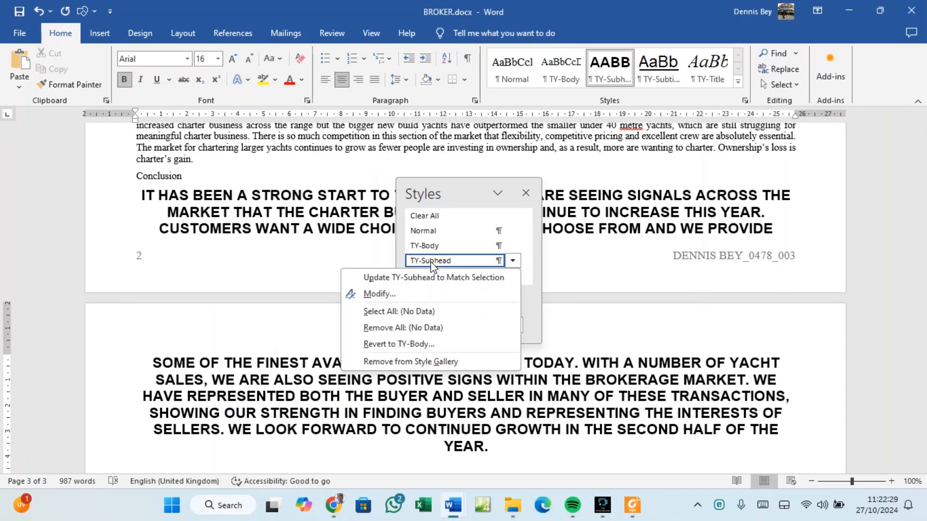
click(380, 294)
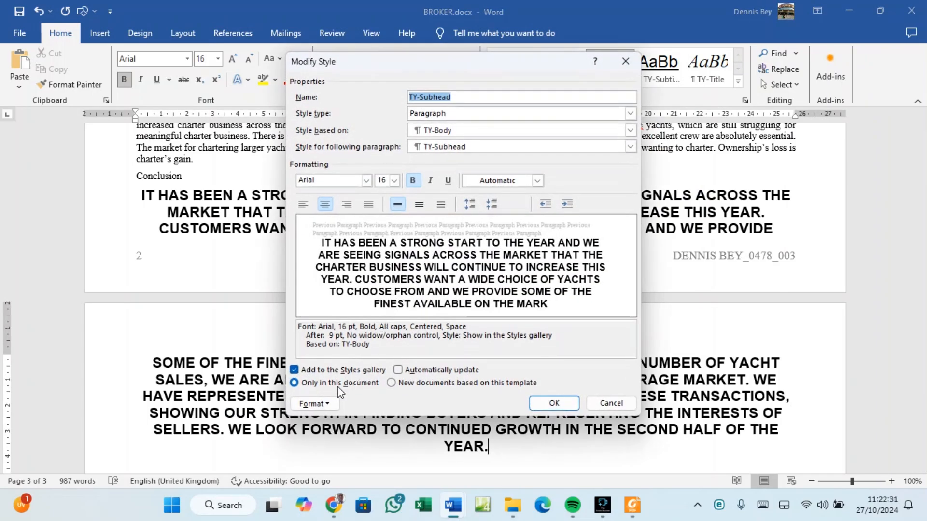
click(321, 404)
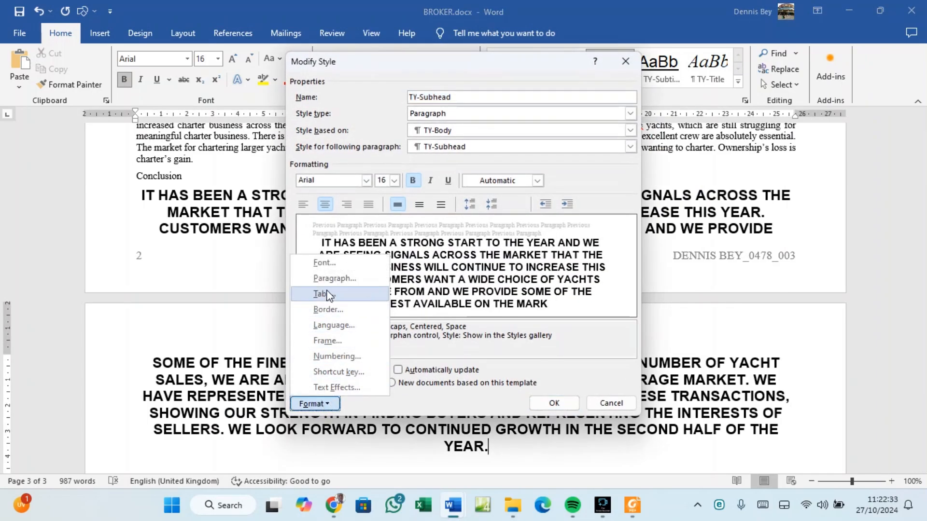
click(334, 278)
drag(405, 77, 237, 113)
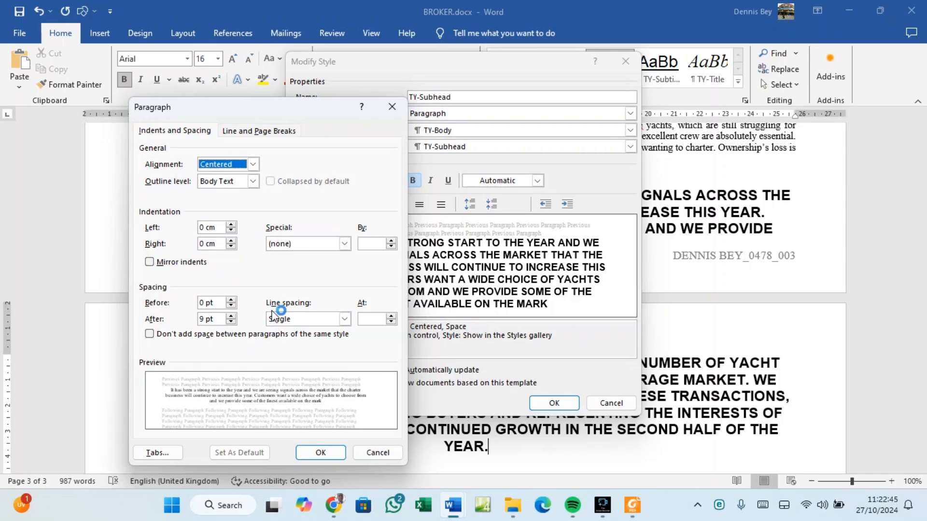
Snip the paragraph spacing settings and close both dialogs with OK.
key(super+shift+s)
drag(129, 98, 404, 465)
click(311, 454)
click(554, 403)
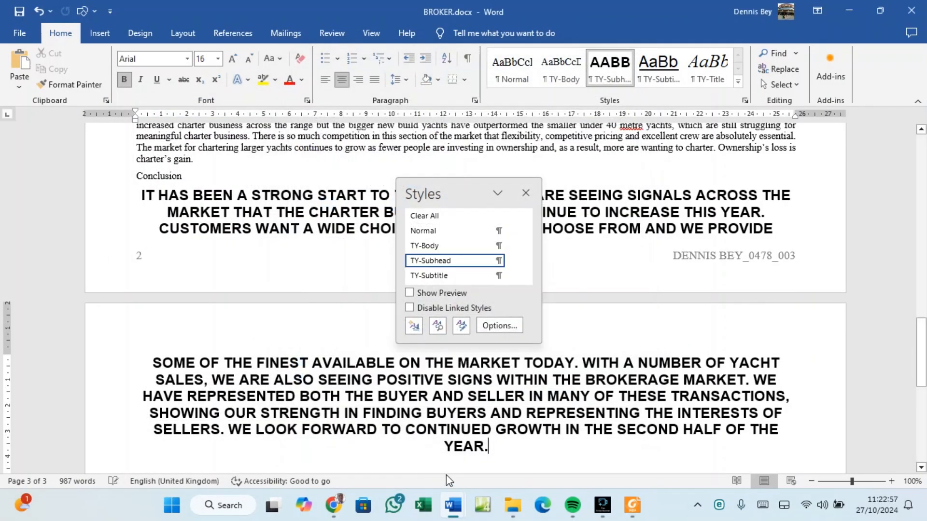
Paste the paragraph-settings screenshot below the first screenshot in the evidence document.
mouse_move(453, 505)
click(423, 457)
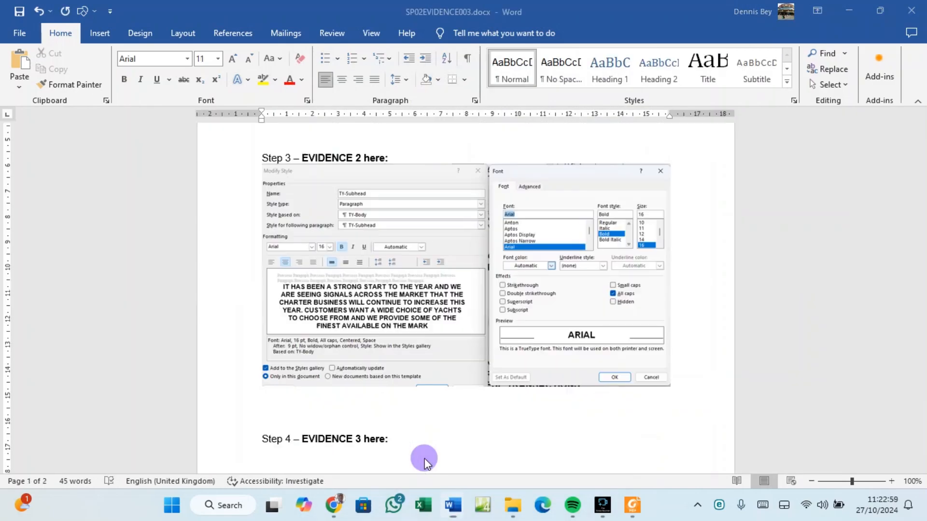
click(377, 413)
key(ctrl+v)
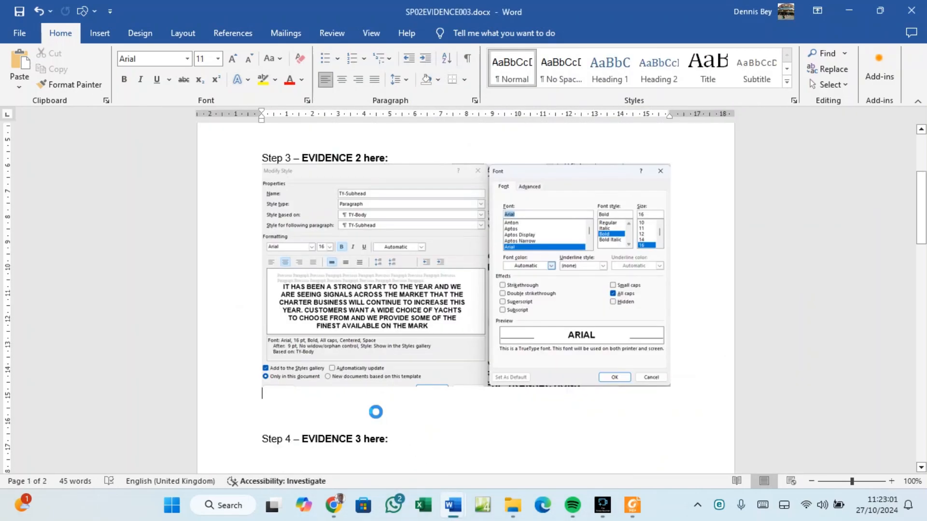
Squash the pasted picture's height with its bottom handle, then return to BROKER.docx.
click(384, 309)
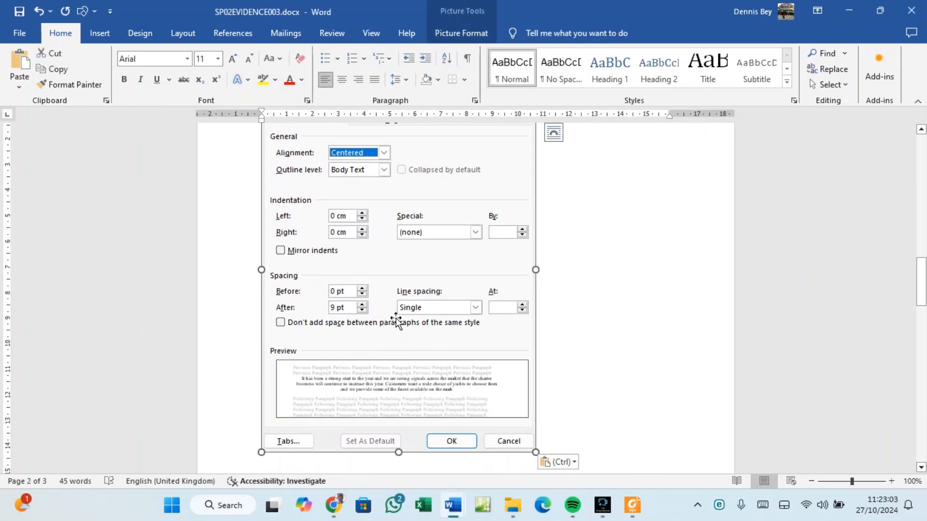
scroll(400, 328, up, 5)
scroll(403, 333, up, 10)
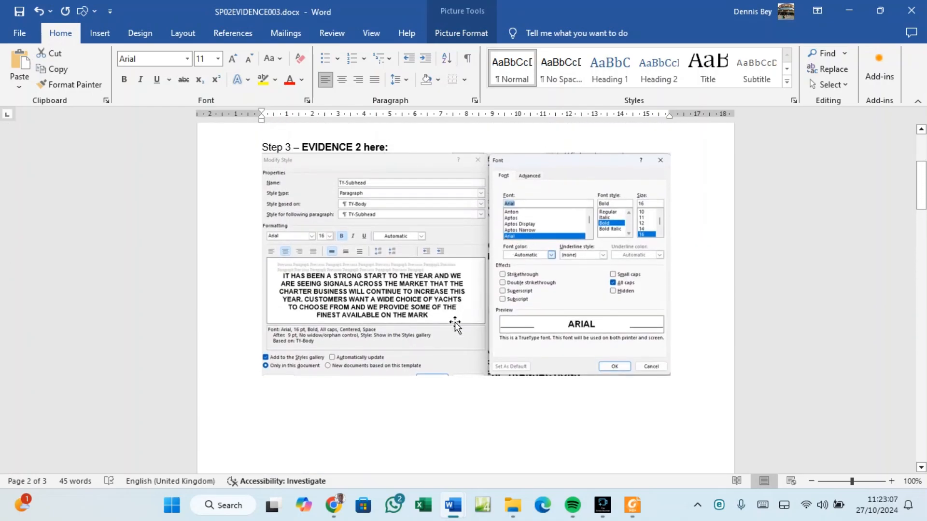
scroll(452, 324, down, 10)
scroll(451, 330, down, 5)
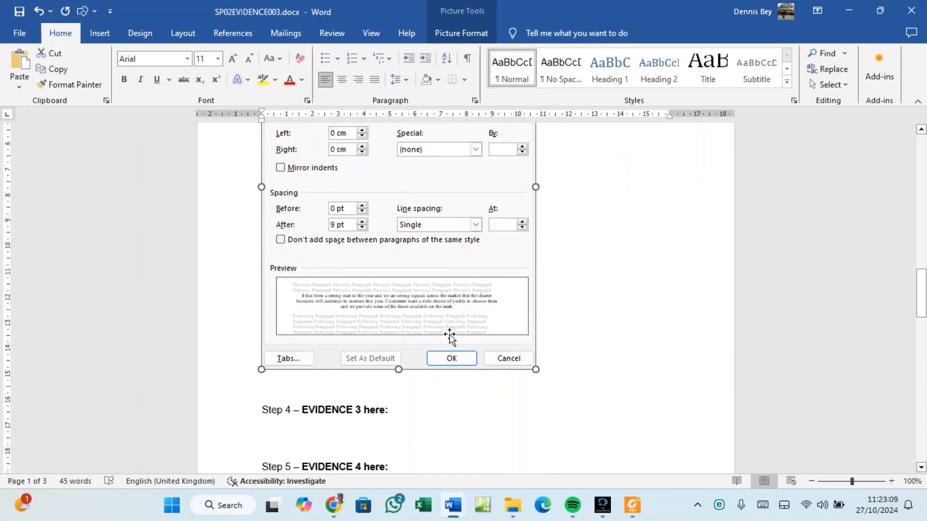
drag(395, 356, 403, 236)
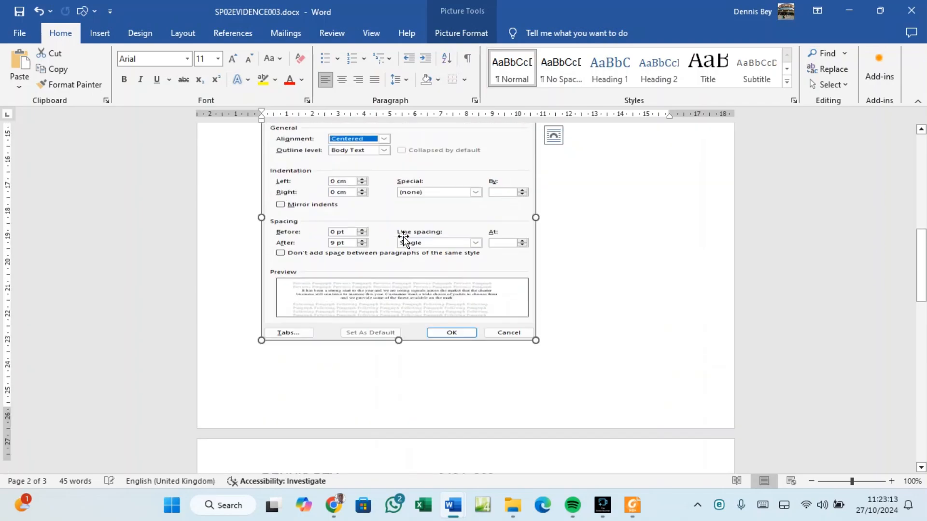
scroll(403, 270, up, 4)
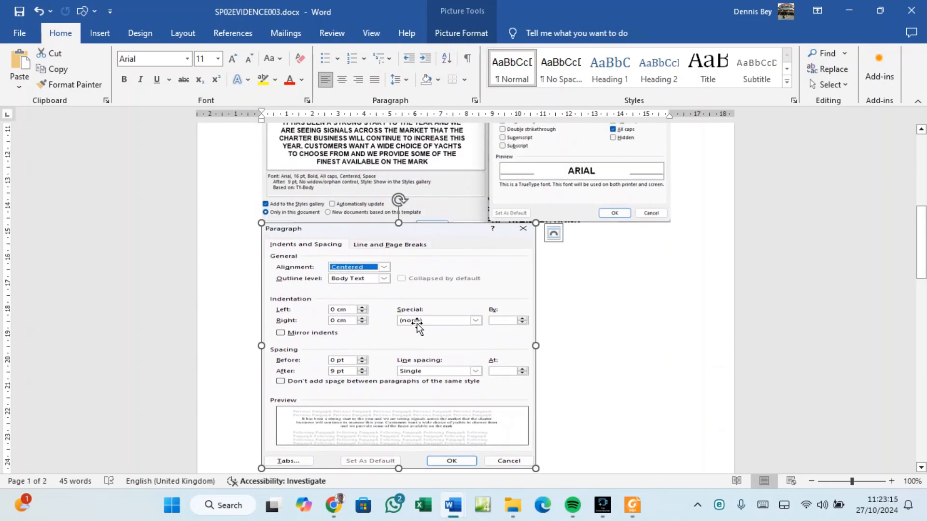
click(598, 314)
scroll(598, 315, down, 3)
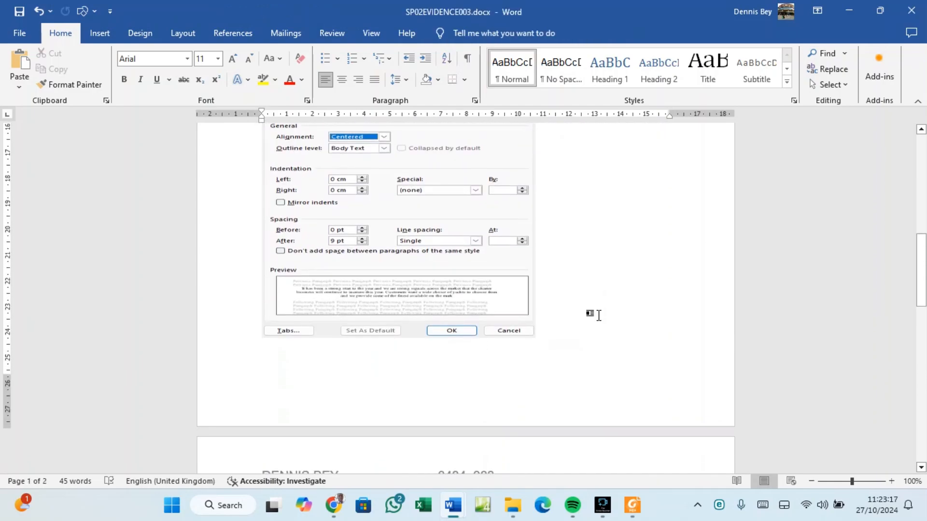
mouse_move(461, 510)
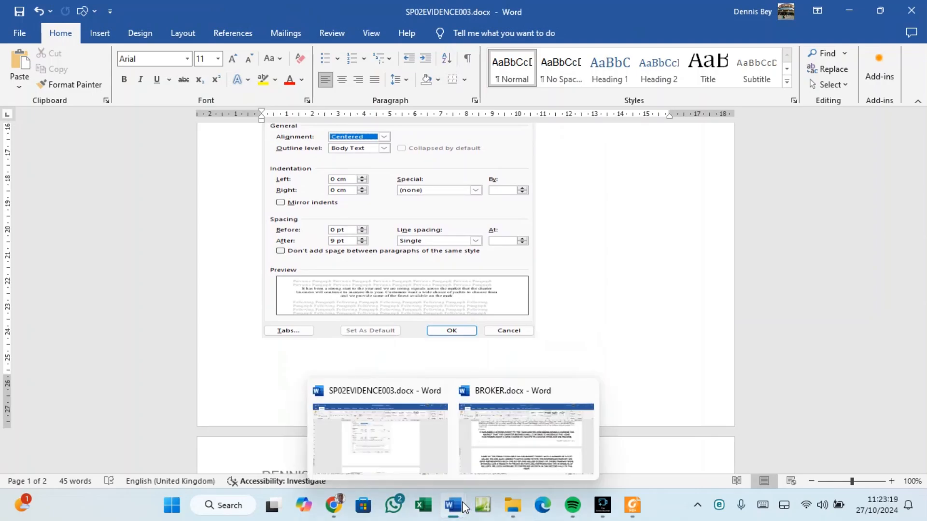
click(512, 447)
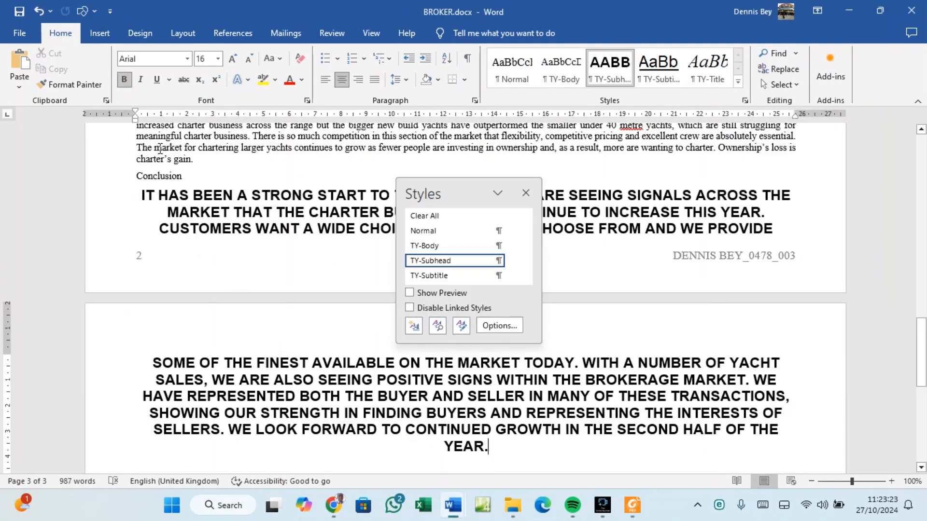
Select the capitalised conclusion paragraph across the page break and clear all its formatting.
double_click(160, 148)
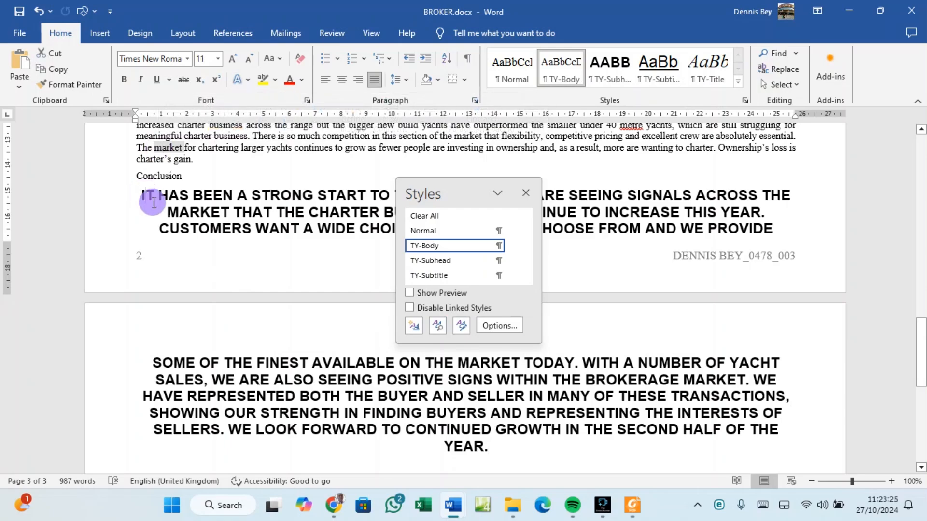
drag(154, 203, 543, 456)
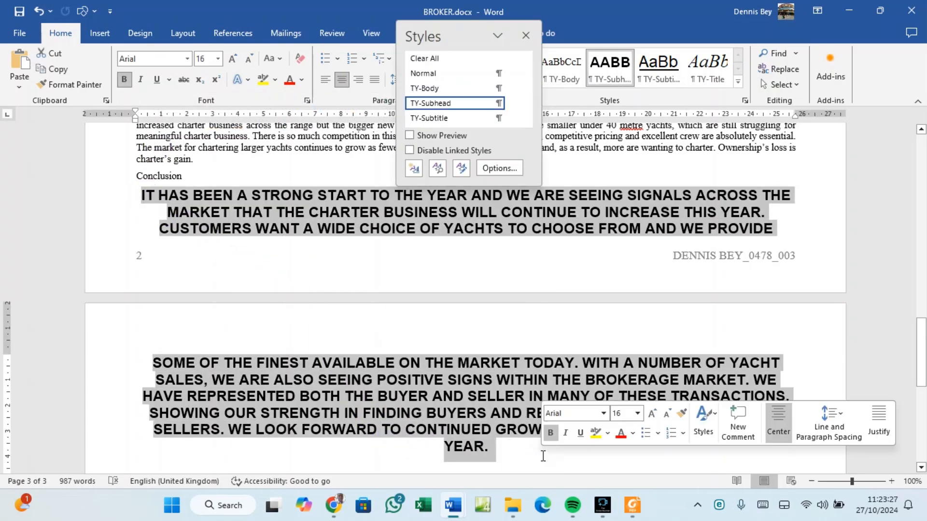
click(280, 58)
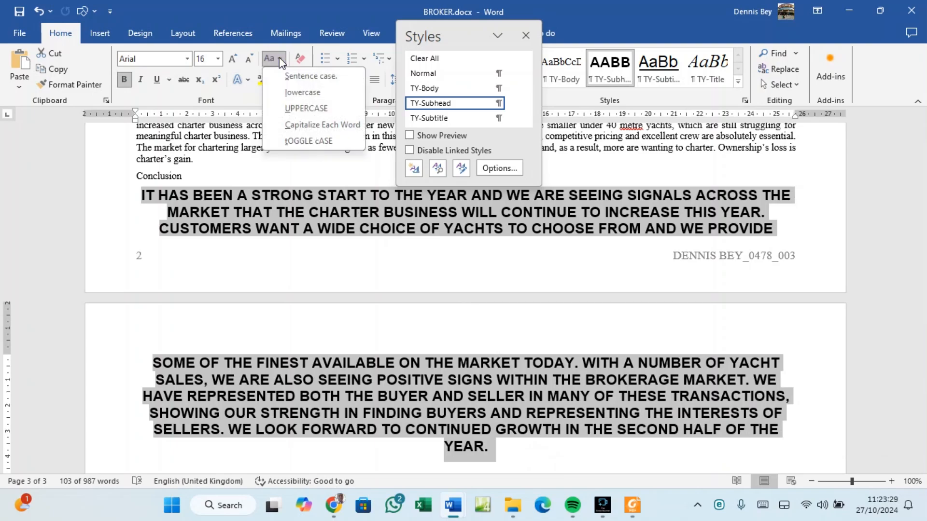
click(279, 57)
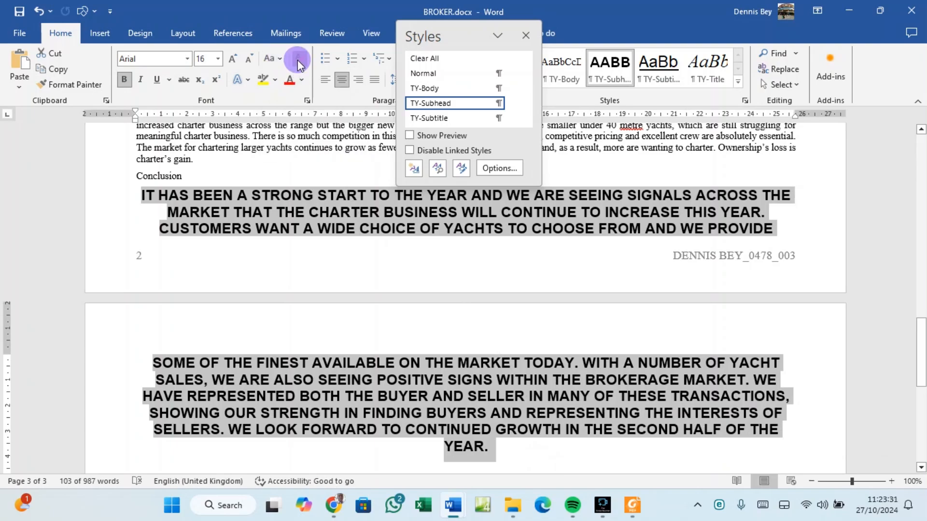
click(298, 59)
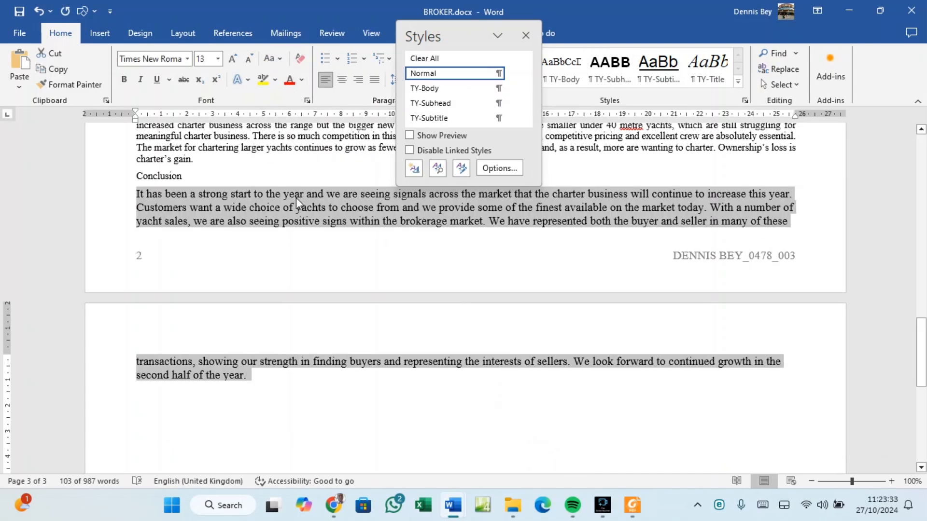
Scroll to the top of BROKER.docx and click into the Tawara Yacht Brokers title to see TY-Title.
click(250, 375)
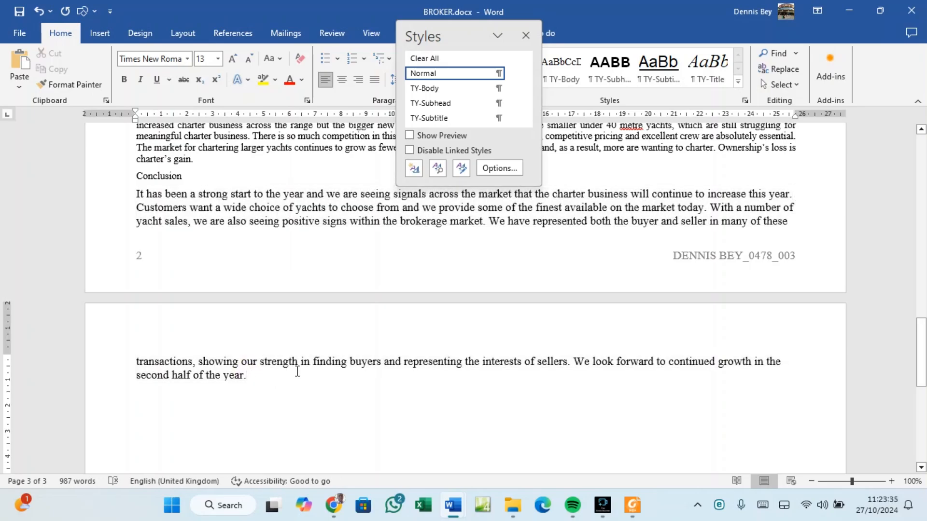
scroll(296, 374, up, 3)
scroll(298, 376, up, 4)
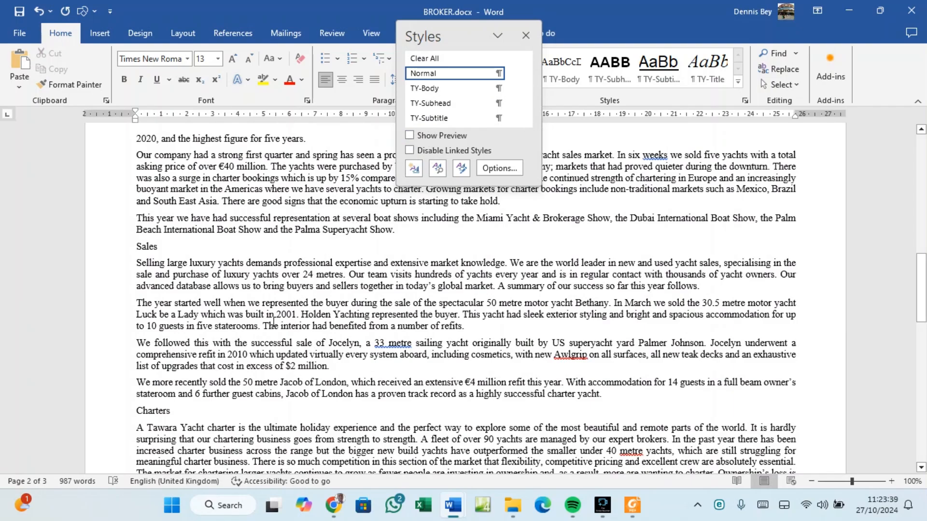
scroll(275, 323, up, 4)
scroll(282, 327, up, 3)
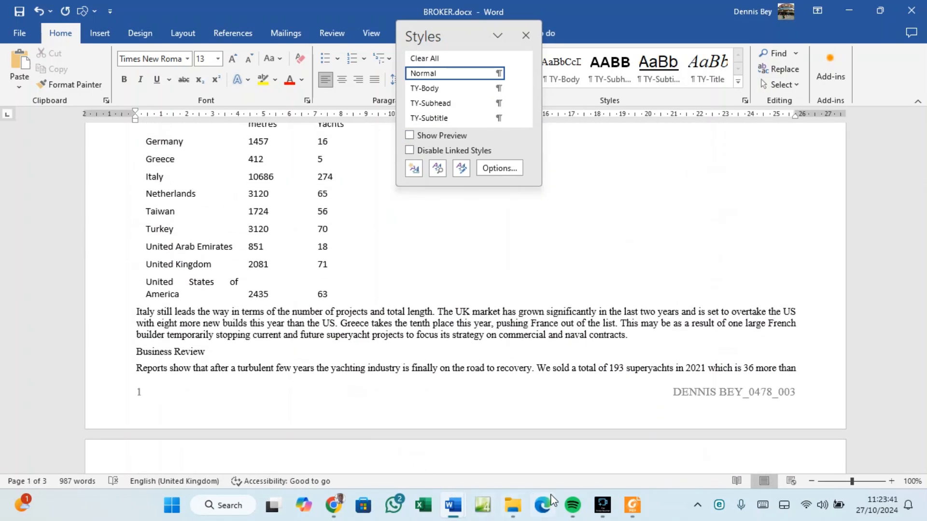
scroll(243, 339, up, 5)
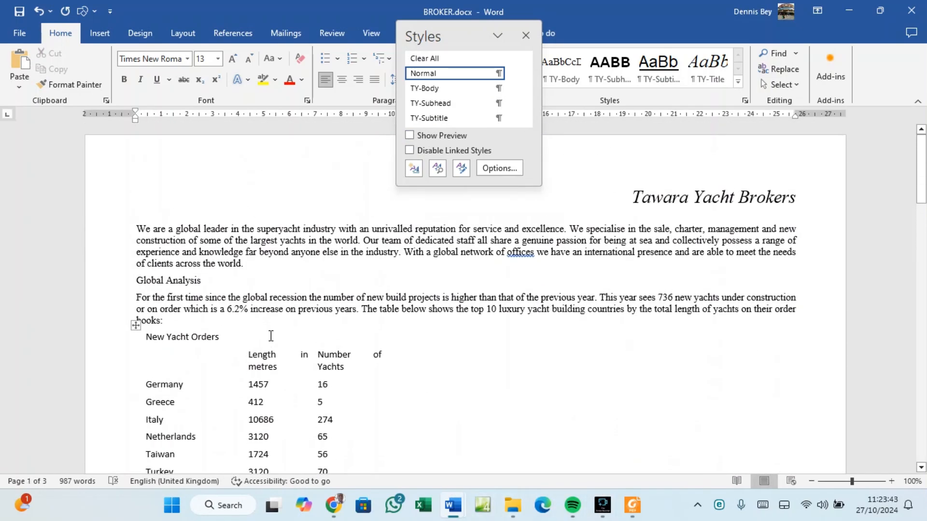
click(616, 203)
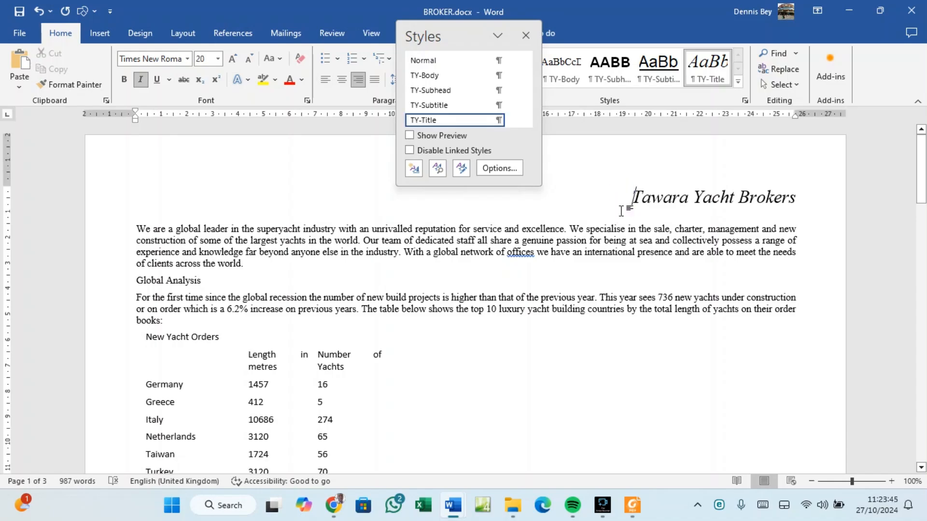
click(804, 199)
Review questions 3–5 in the exam PDF and copy the TY-Table style name.
click(632, 505)
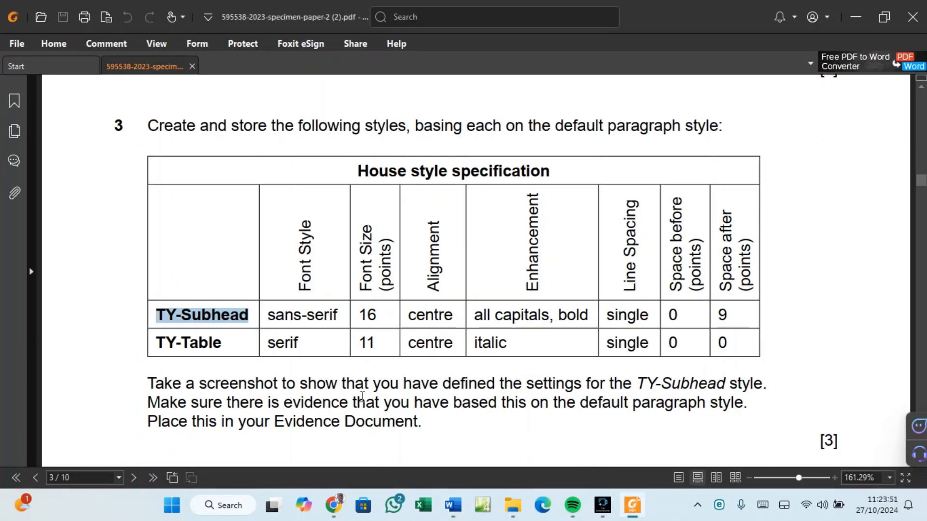
scroll(362, 397, down, 3)
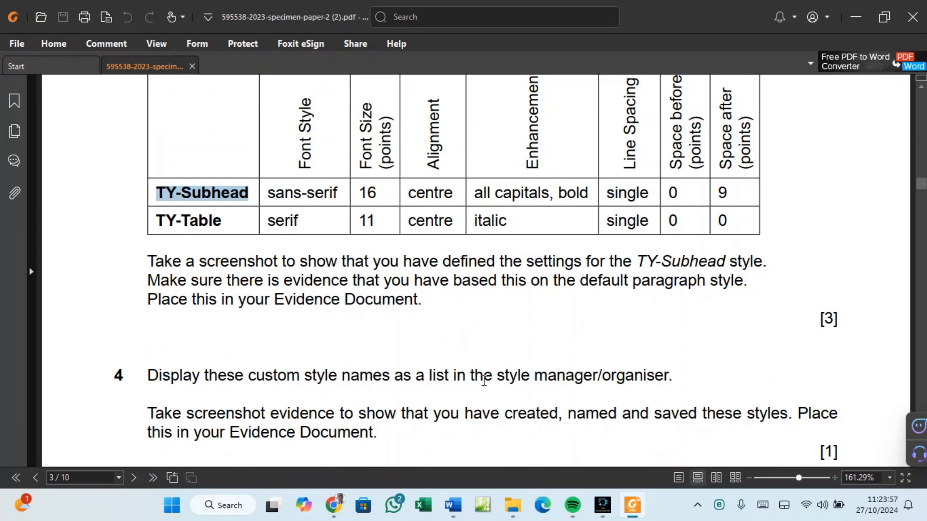
scroll(636, 377, down, 4)
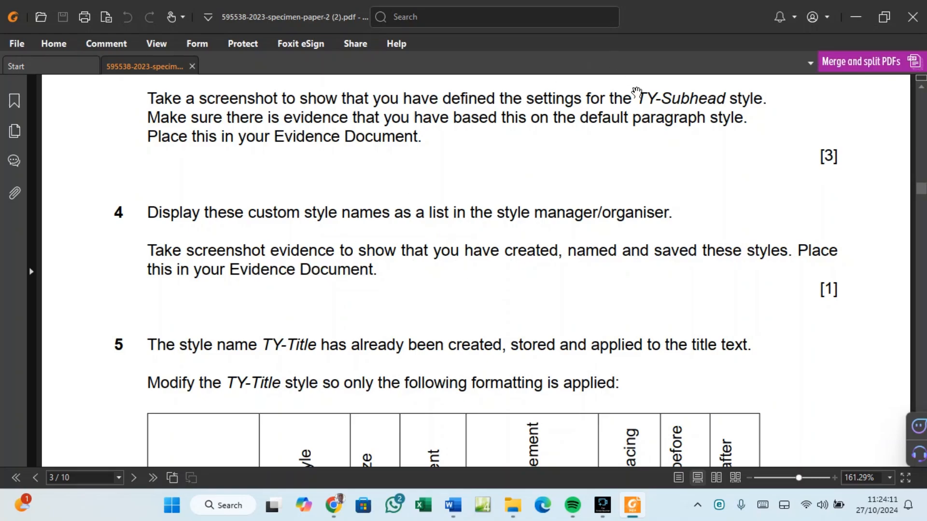
scroll(678, 96, down, 2)
scroll(679, 95, down, 2)
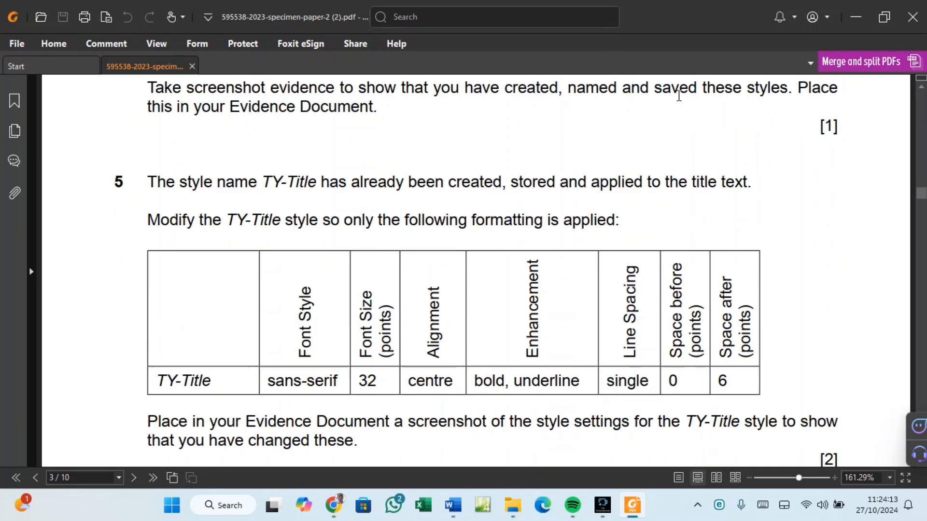
scroll(679, 96, up, 6)
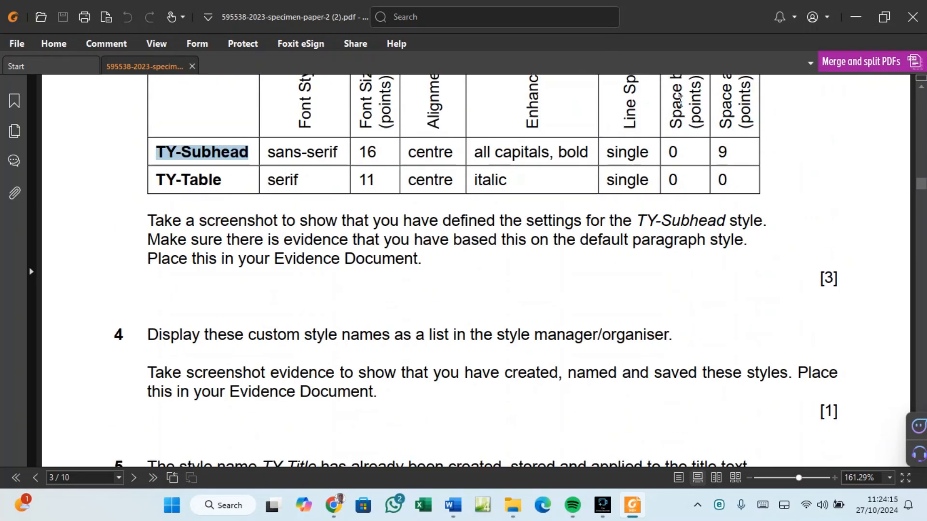
scroll(679, 99, up, 2)
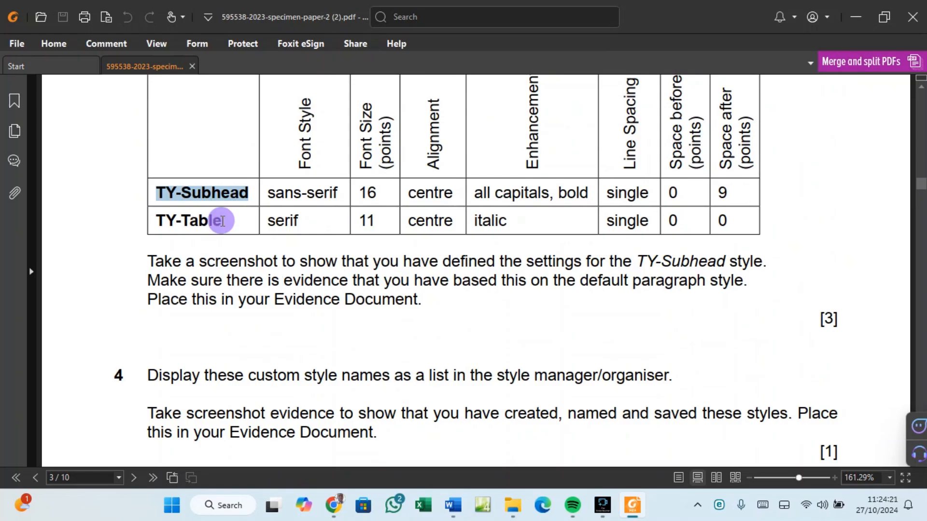
drag(219, 222, 169, 222)
right_click(169, 222)
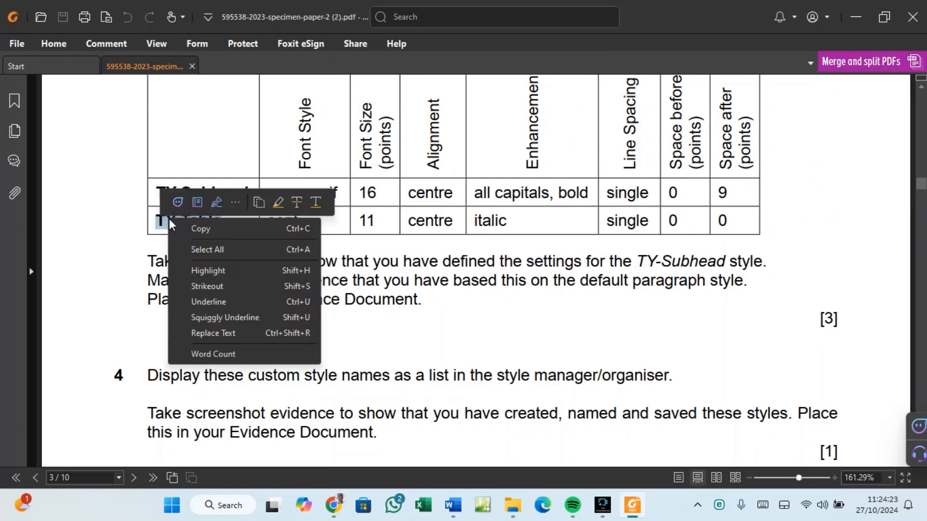
click(193, 229)
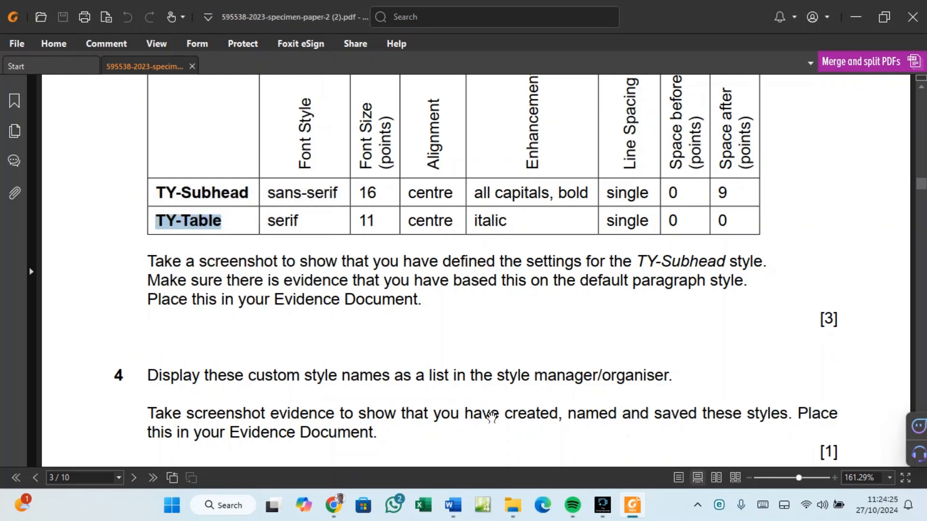
Start a new style from formatting named TY-Table, checking the exam paper's specification.
mouse_move(468, 500)
click(497, 451)
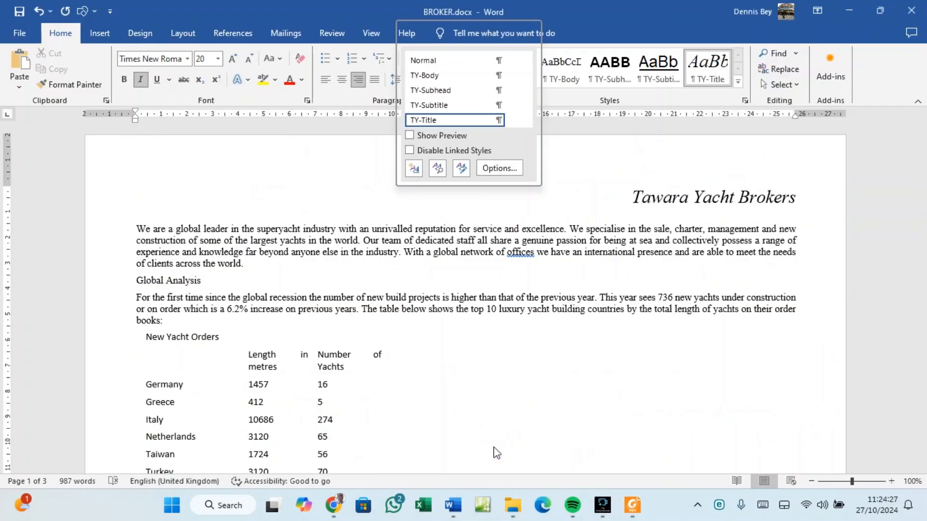
click(414, 168)
key(BackSpace)
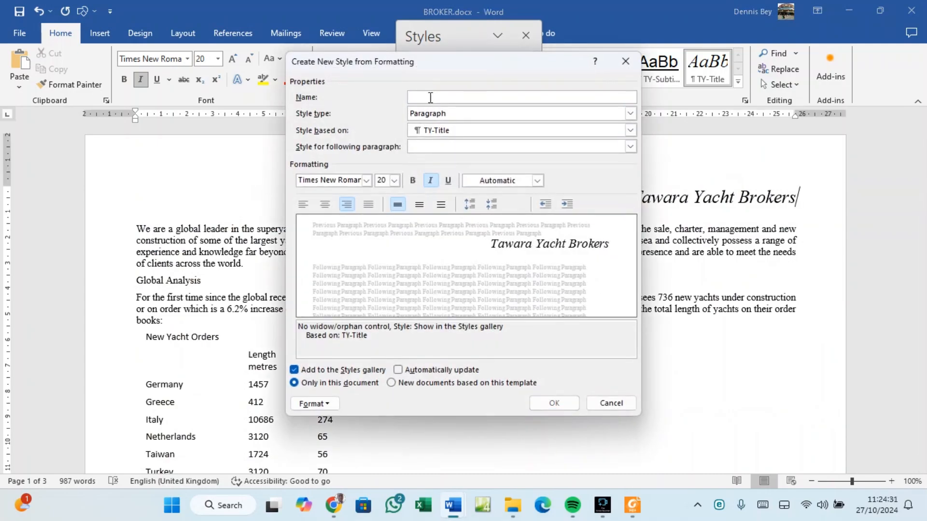
text(TY-Table)
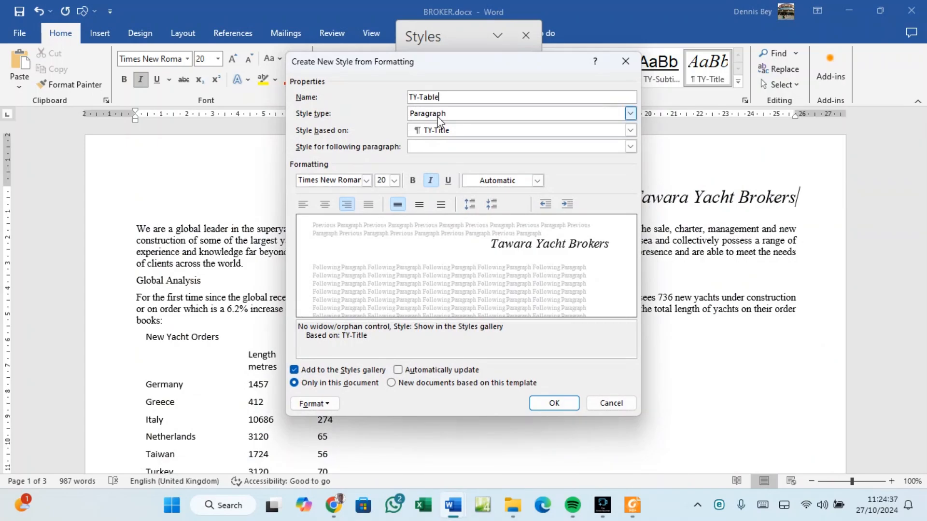
click(632, 504)
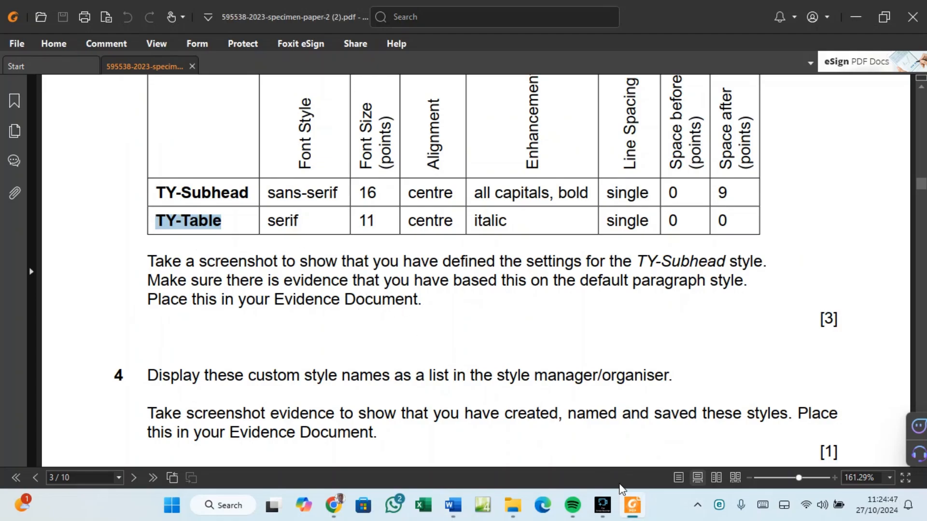
mouse_move(456, 497)
click(482, 456)
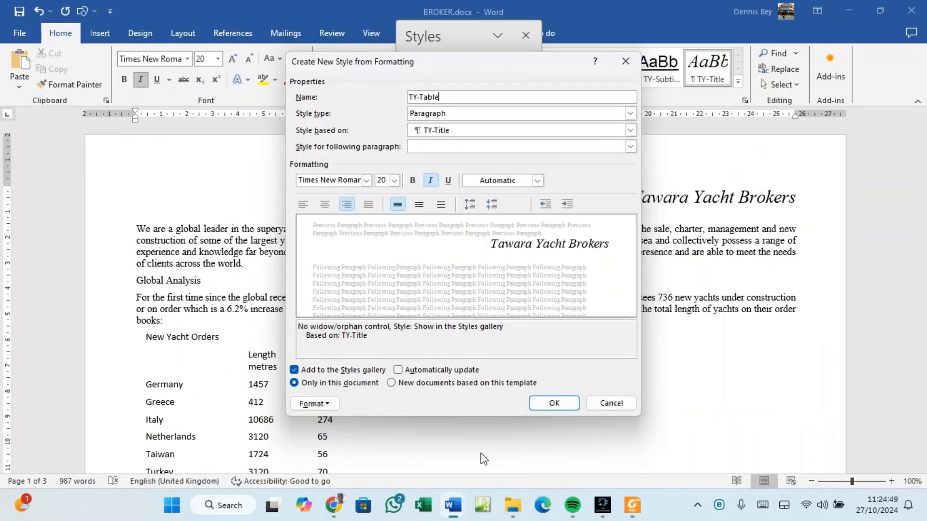
Give TY-Table Times New Roman 11 pt, centred, rechecking the exam paper.
click(367, 181)
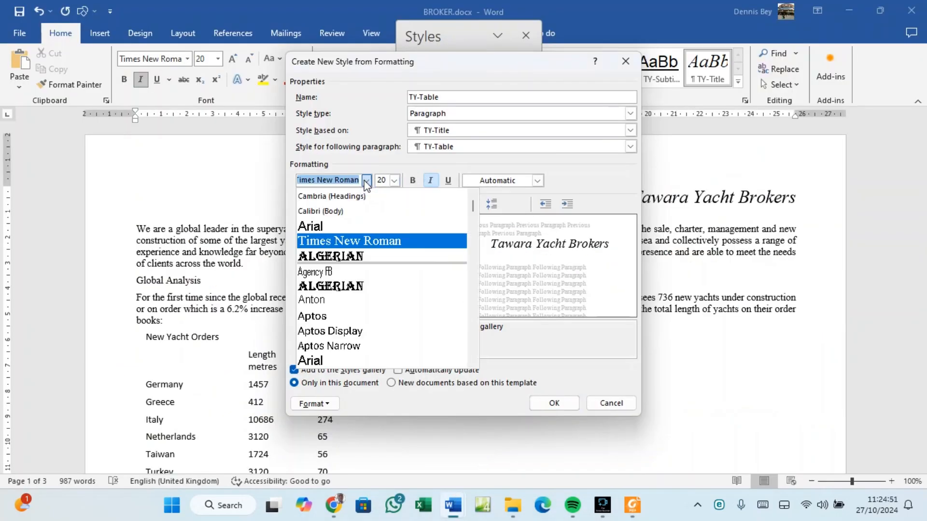
click(352, 241)
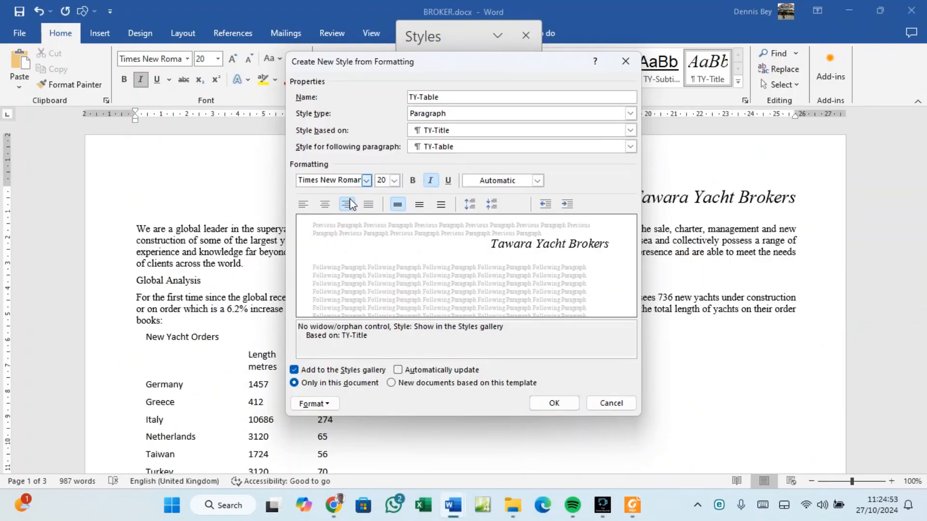
click(630, 512)
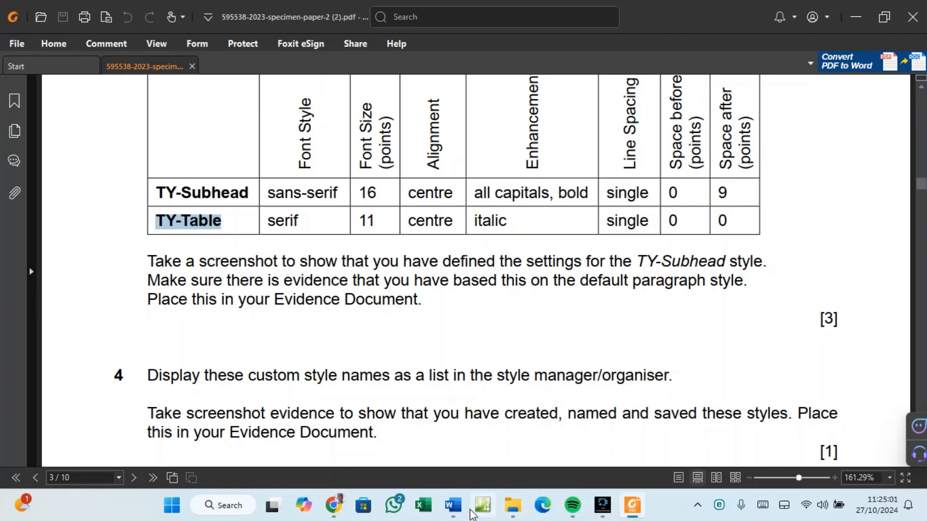
mouse_move(453, 506)
click(488, 454)
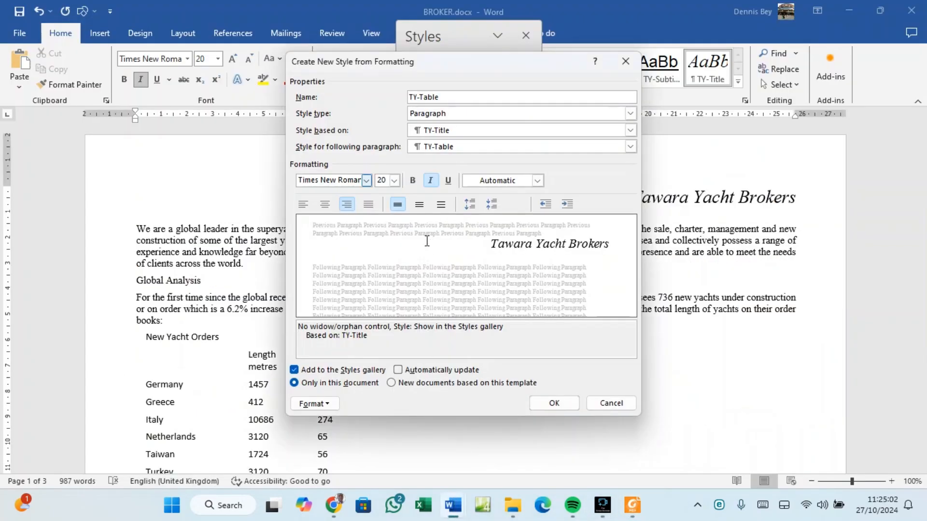
click(394, 180)
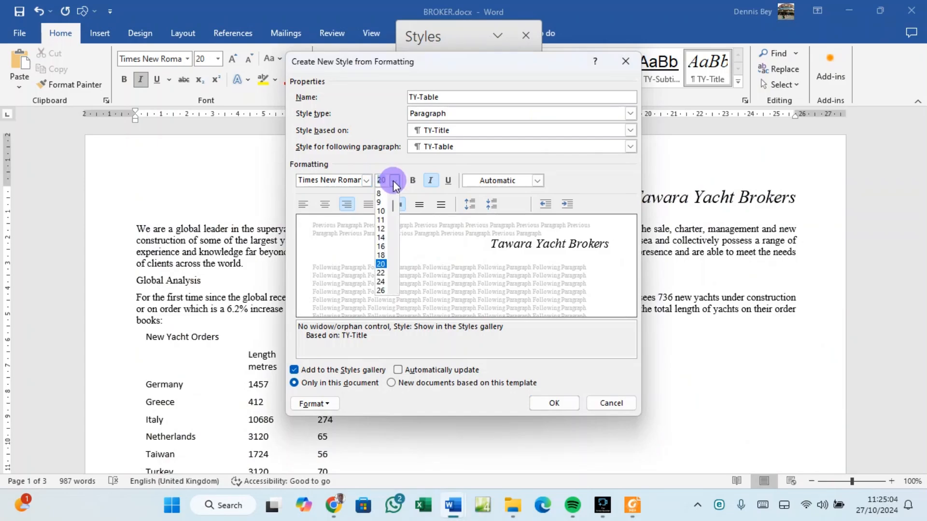
click(387, 220)
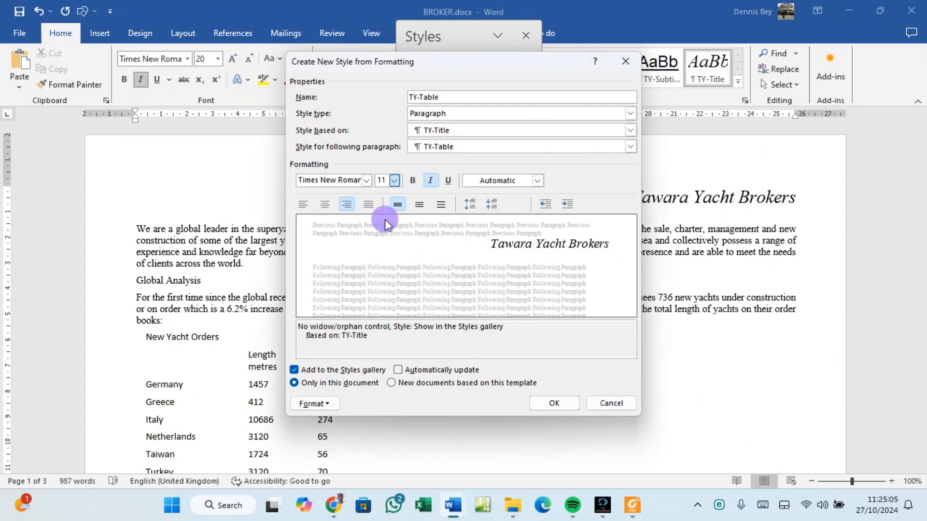
click(325, 204)
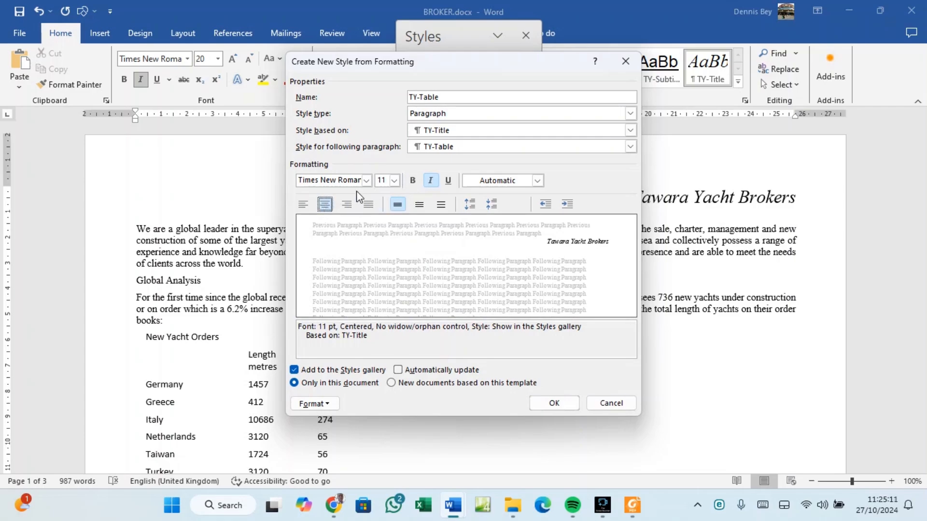
click(633, 504)
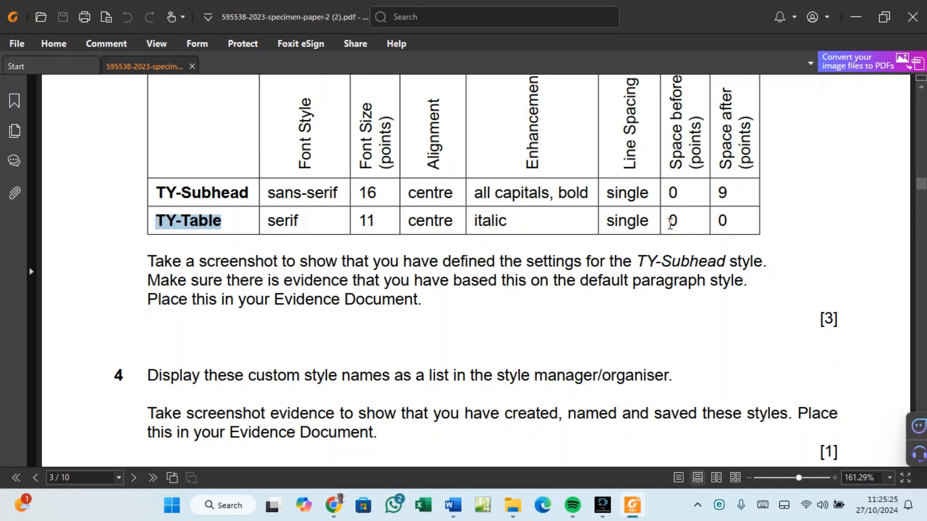
click(632, 514)
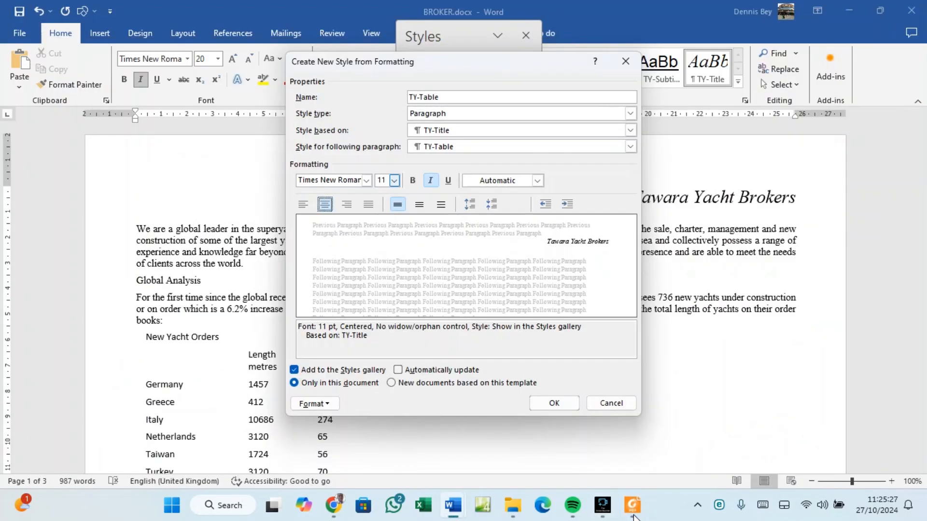
In TY-Table's paragraph settings, step Spacing After down to 0 pt and confirm.
click(326, 405)
click(330, 277)
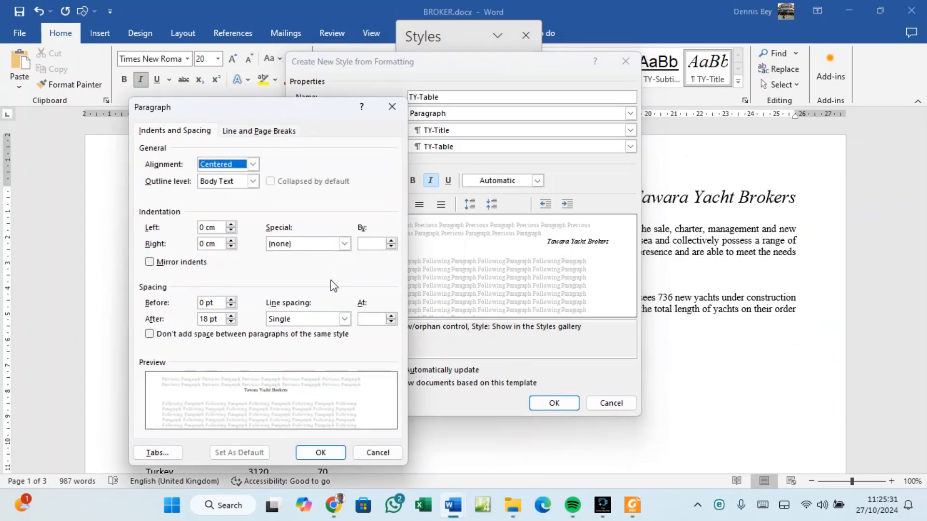
click(232, 323)
click(231, 323)
click(232, 322)
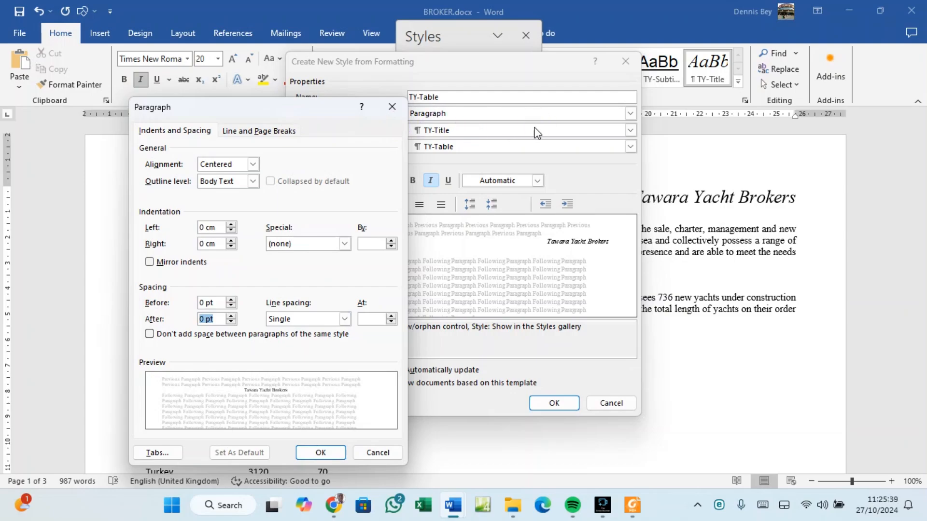
drag(328, 116, 804, 61)
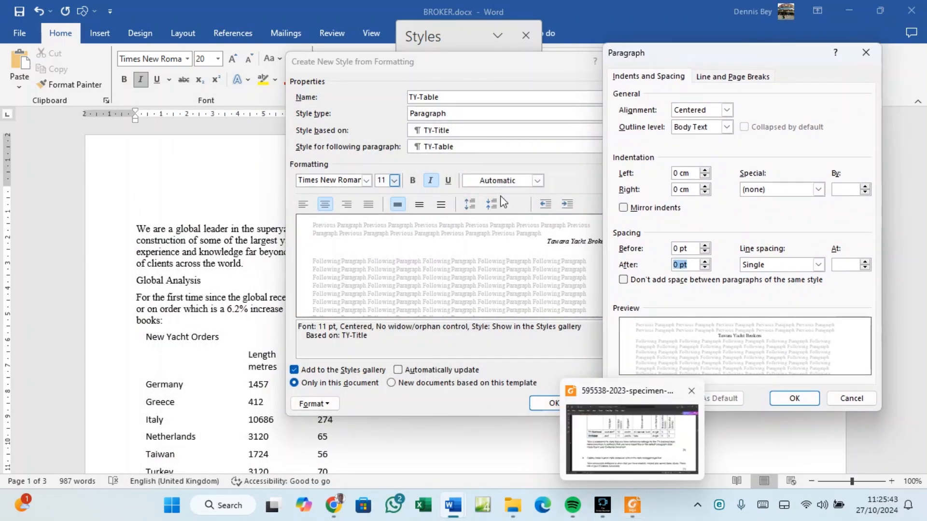
click(798, 398)
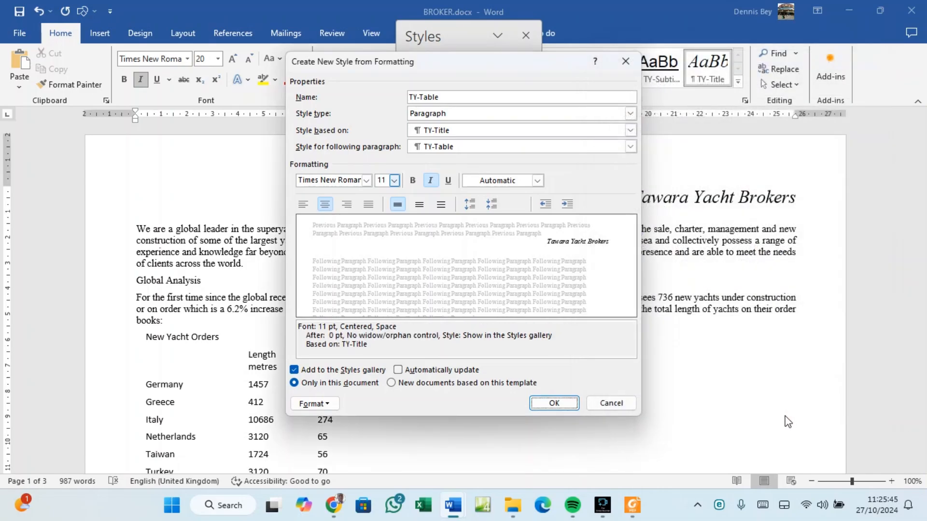
click(632, 505)
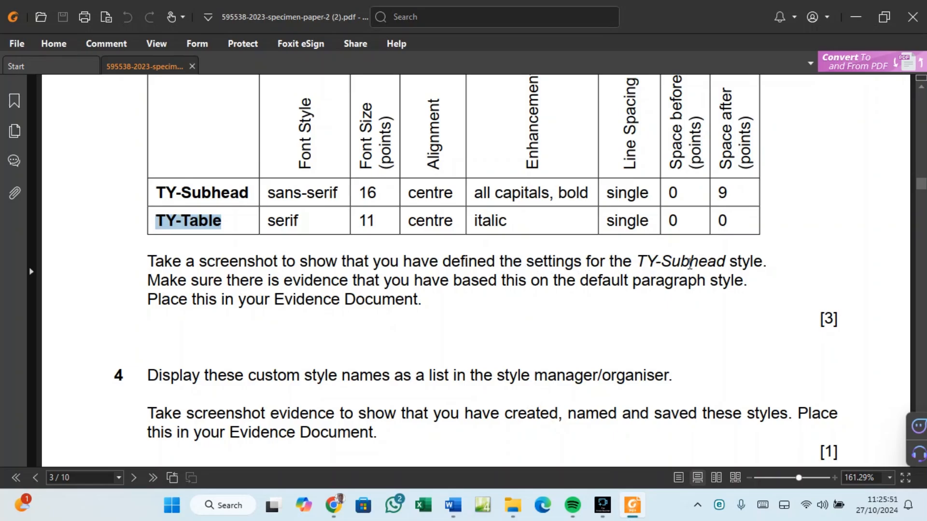
scroll(515, 278, down, 3)
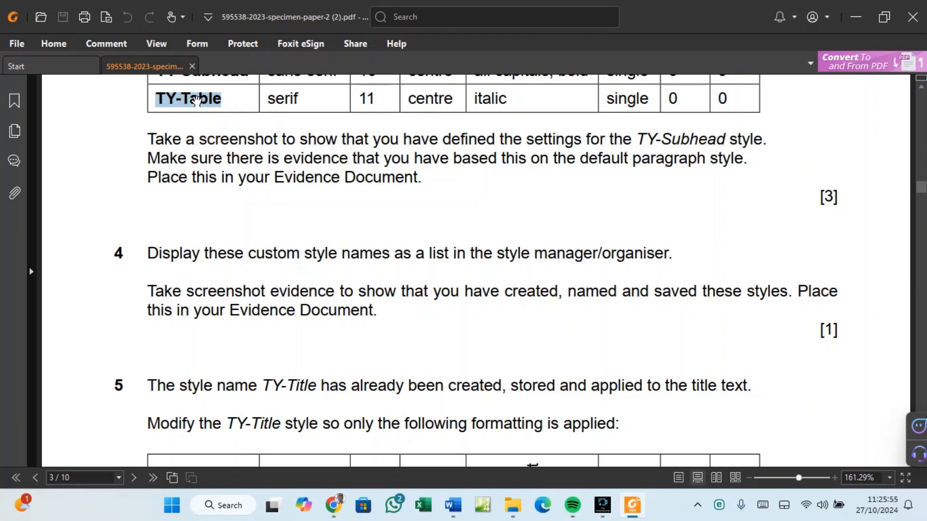
scroll(196, 100, up, 1)
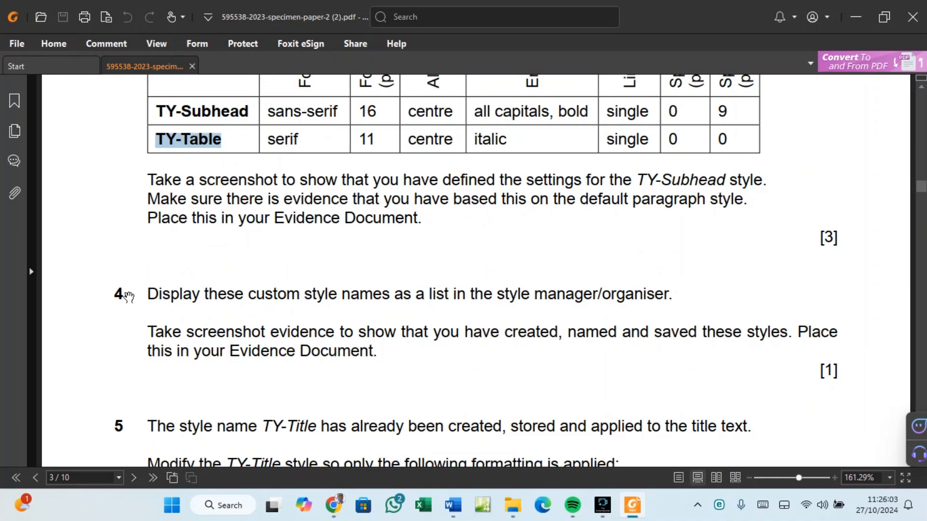
click(630, 505)
Create the TY-Table style and snip the enlarged Styles pane listing the custom styles.
click(553, 403)
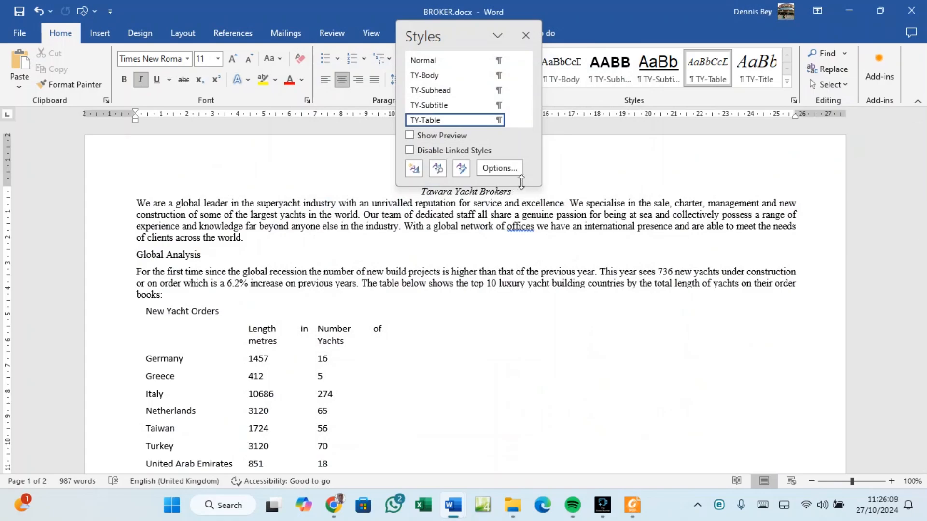
drag(514, 186, 525, 256)
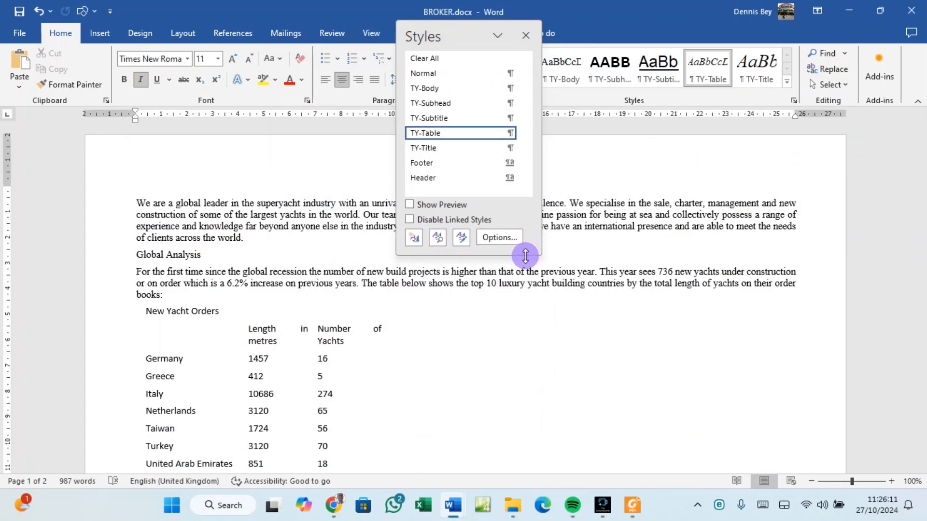
drag(468, 38, 595, 162)
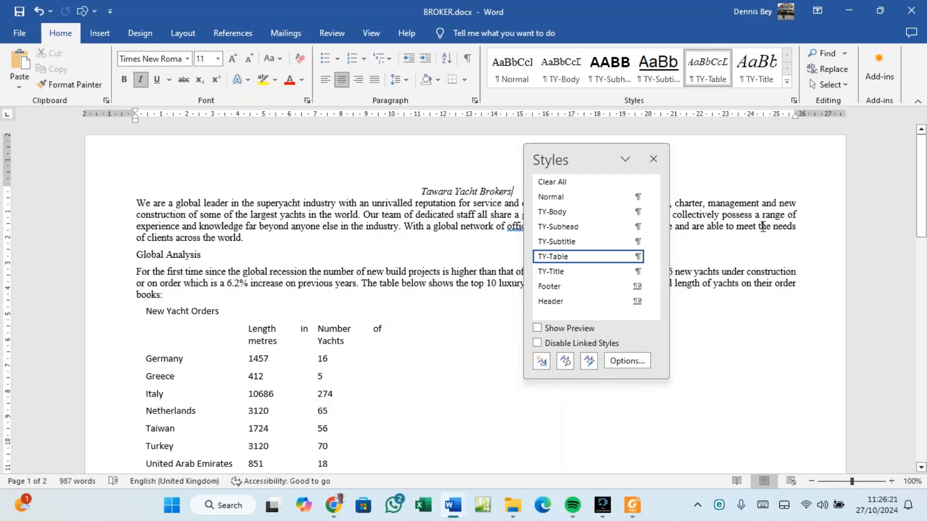
key(super+shift+s)
drag(523, 143, 668, 317)
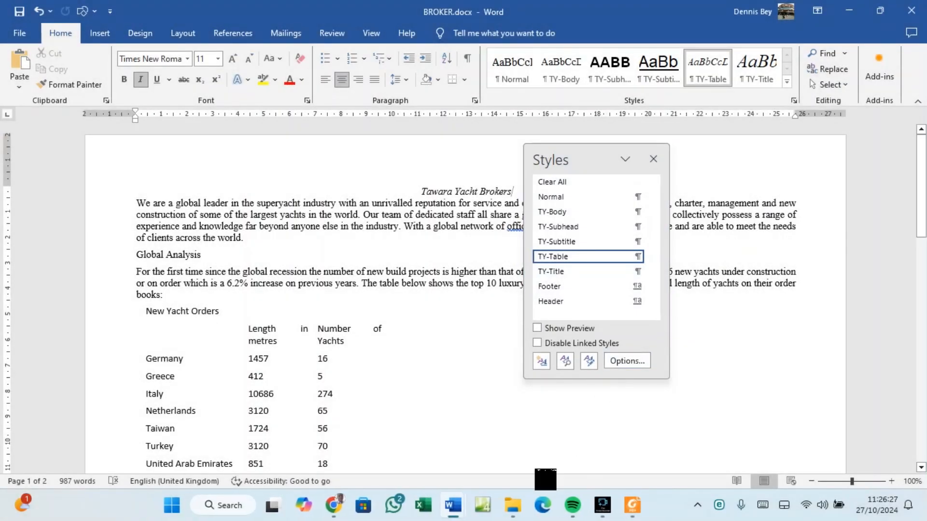
Paste the style list snip under Step 4 – EVIDENCE 3 in SP02EVIDENCE003.docx.
mouse_move(449, 511)
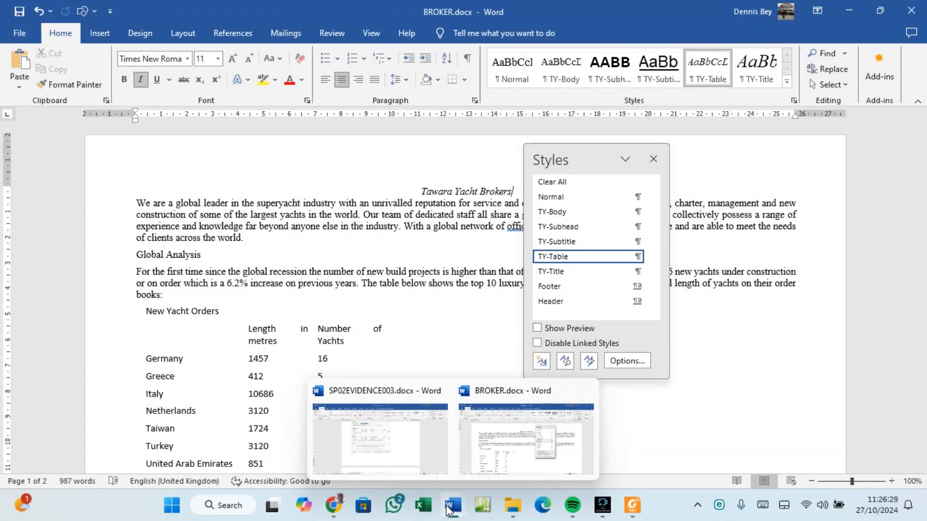
click(418, 453)
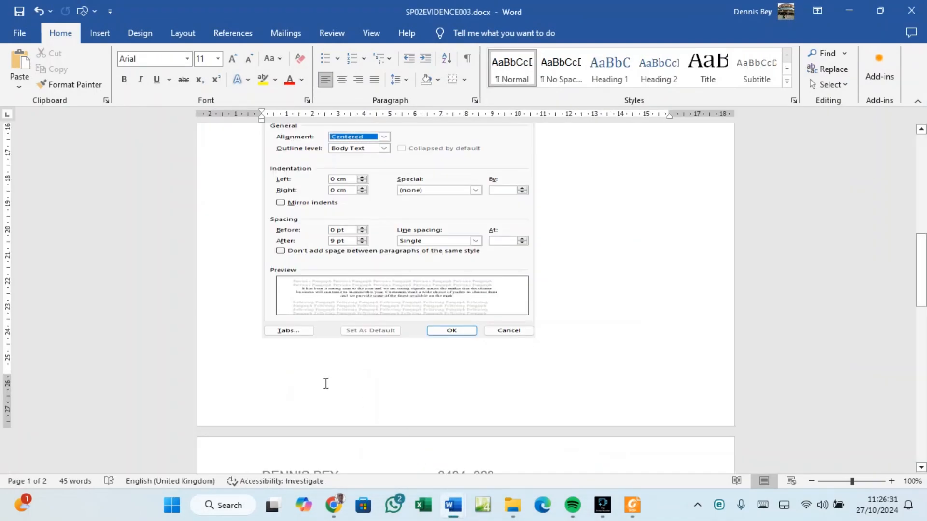
scroll(326, 384, down, 4)
click(289, 314)
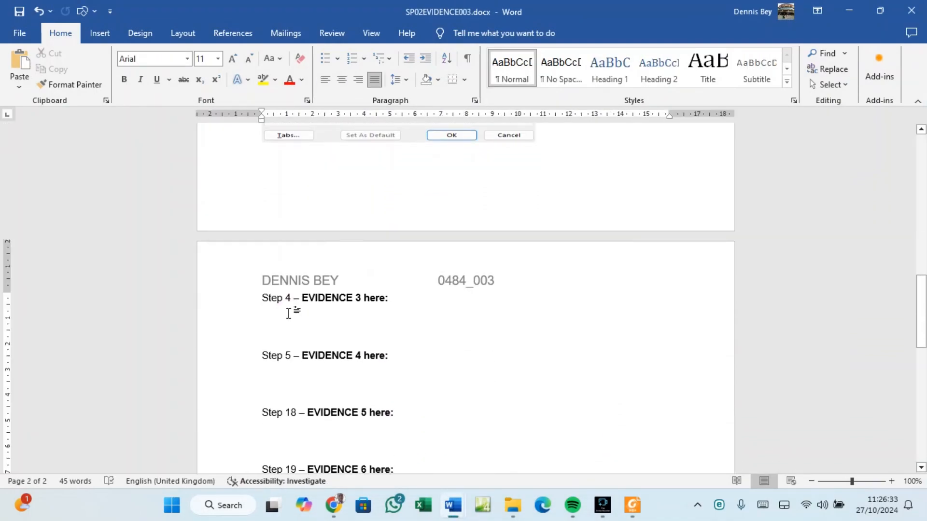
key(ctrl+alt+shift+s)
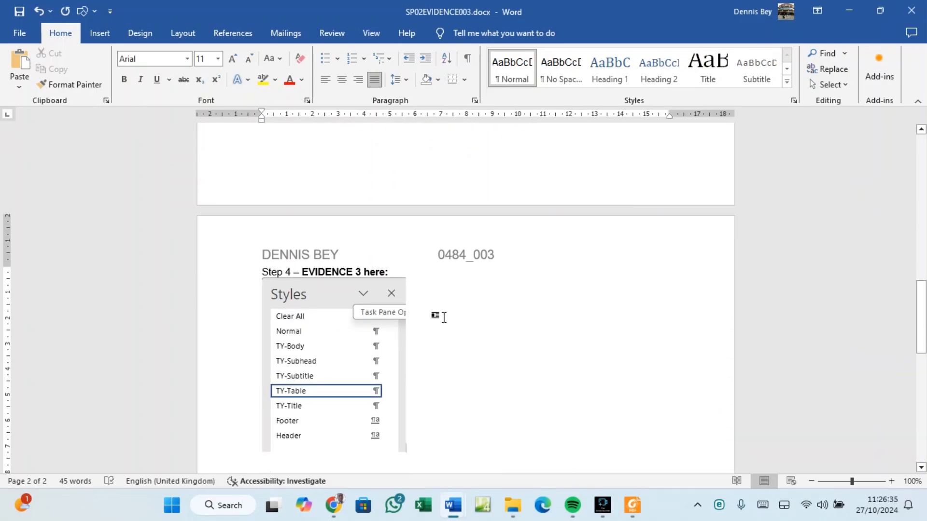
scroll(450, 362, down, 2)
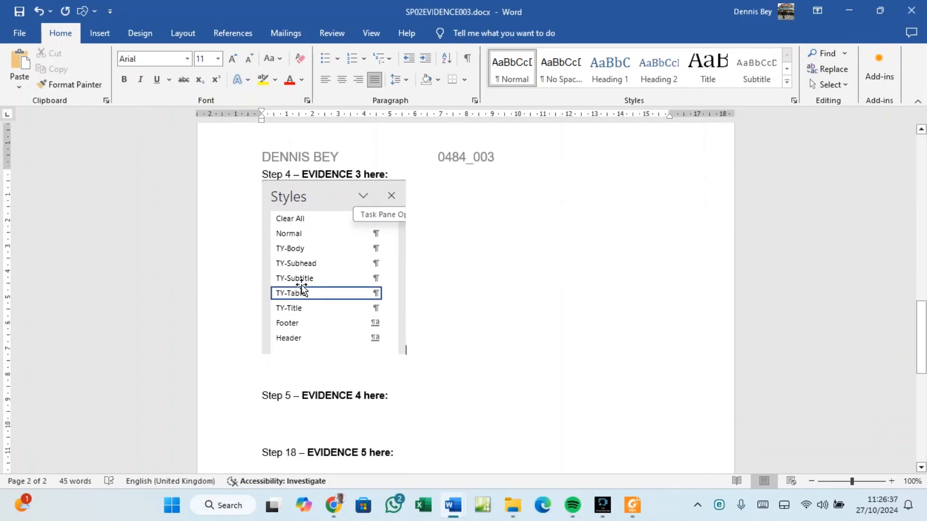
Return to the exam paper PDF and find question 5's TY-Title spec: sans-serif, 32 pt, centred, bold underline.
click(632, 505)
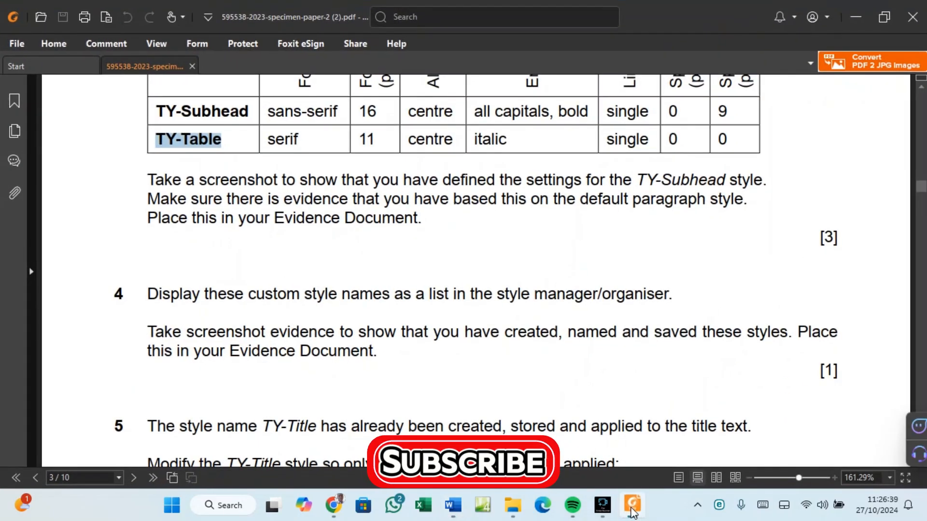
scroll(386, 403, down, 3)
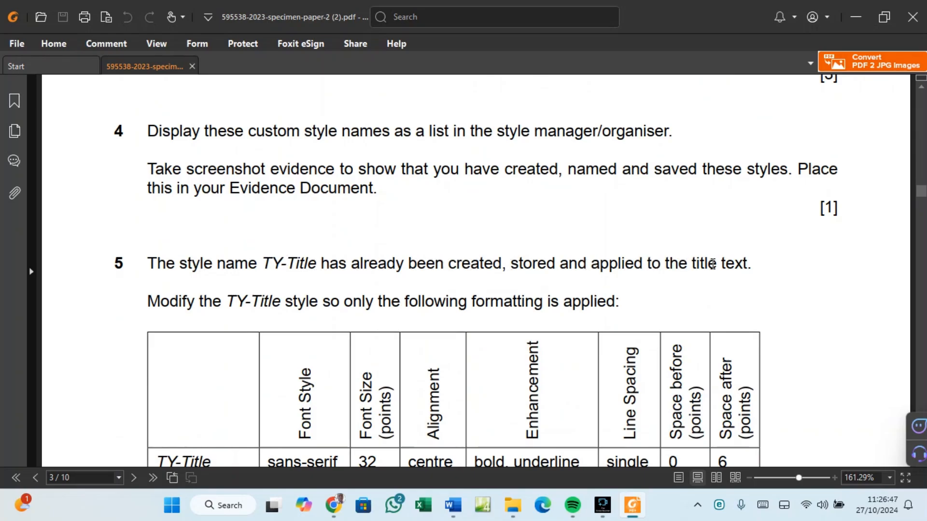
scroll(713, 264, down, 2)
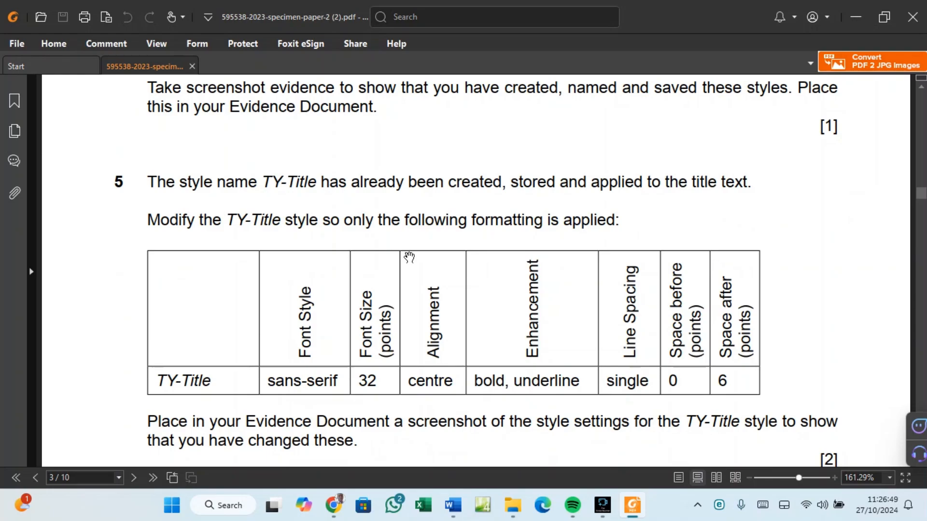
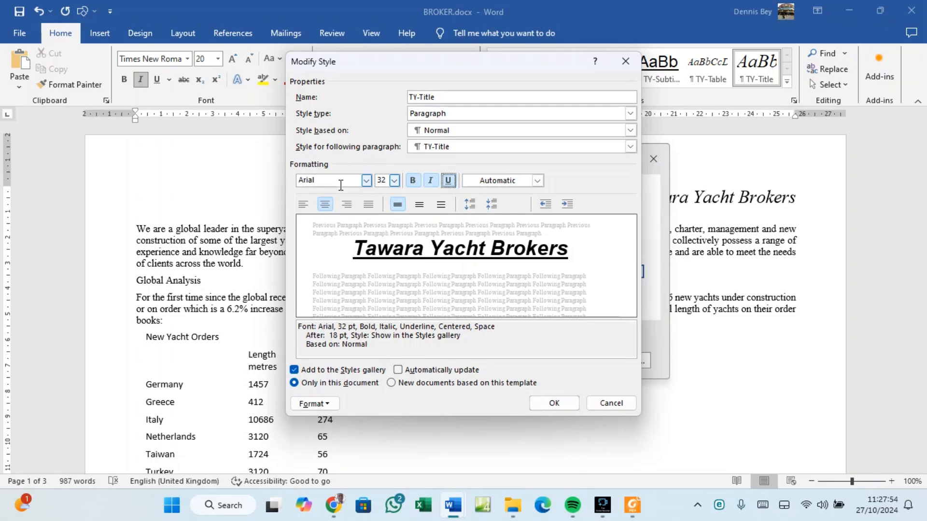
Check the TY-Title spec in the PDF, then open Format options in TY-Title's Modify Style dialog.
click(633, 508)
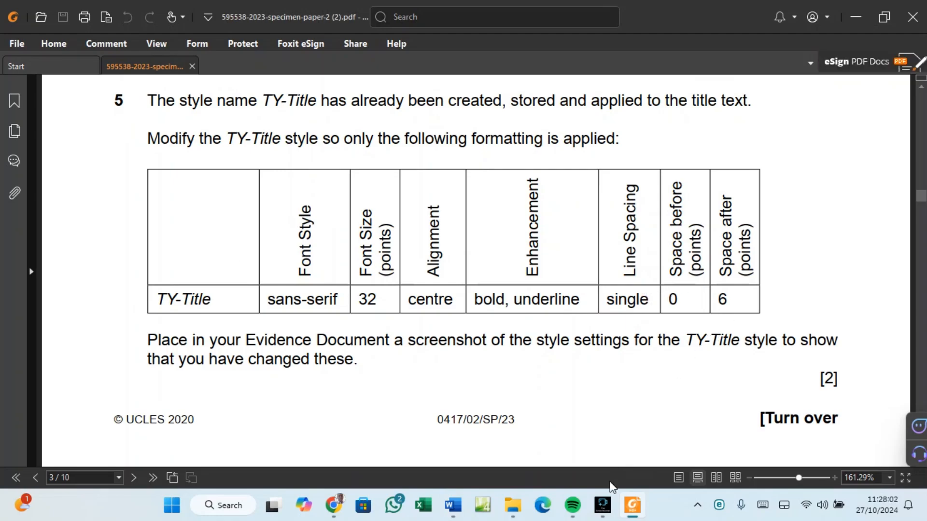
mouse_move(624, 516)
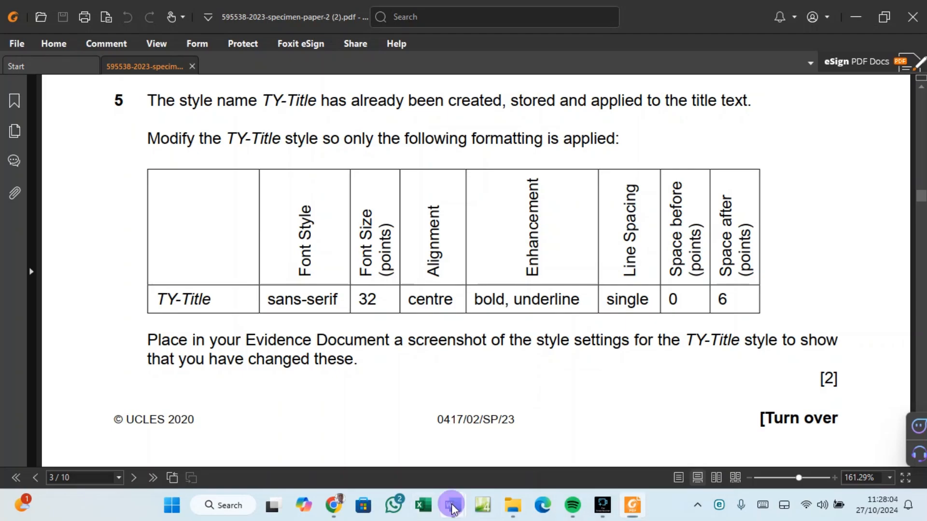
mouse_move(453, 507)
click(480, 453)
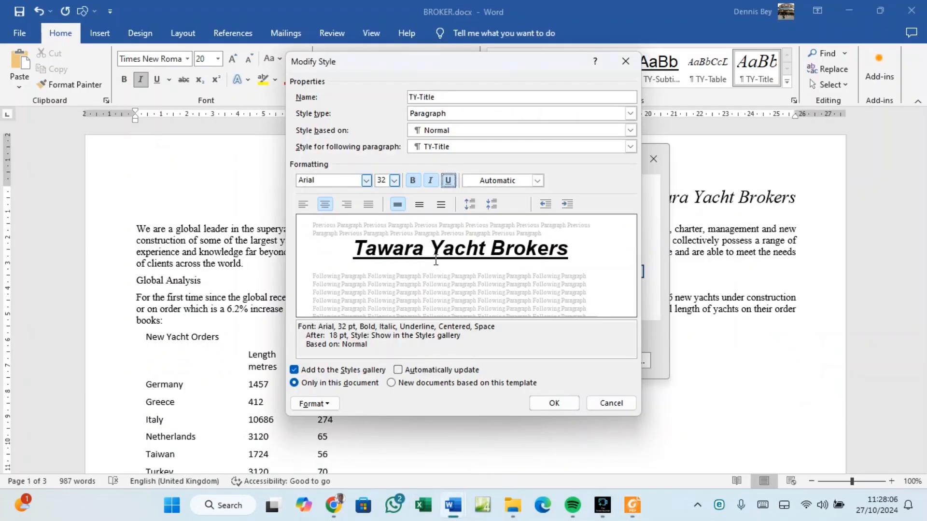
click(319, 403)
Set the TY-Title style's paragraph spacing after to 6 pt.
click(335, 279)
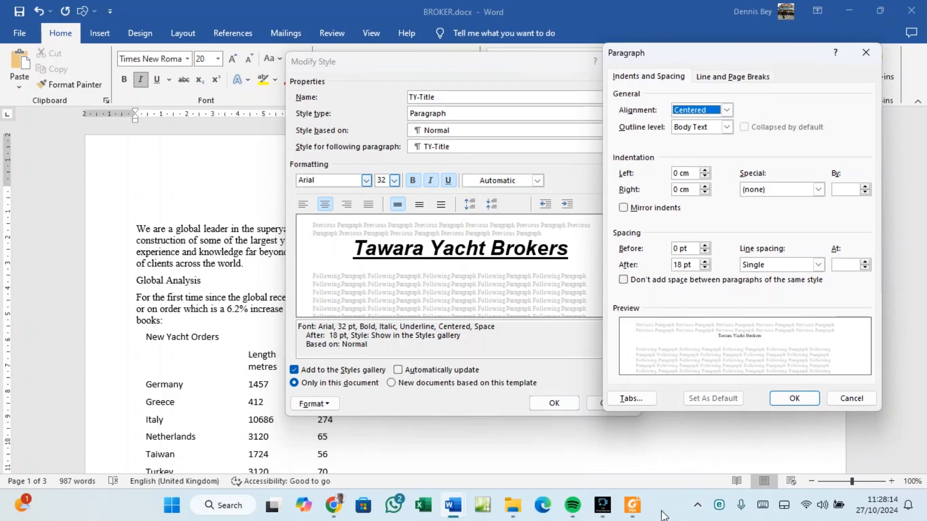
click(633, 505)
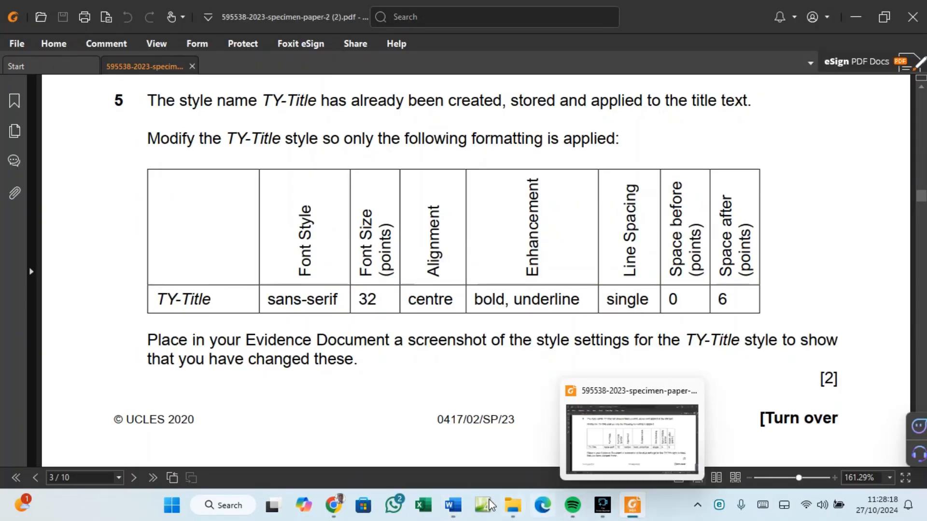
mouse_move(453, 505)
click(510, 452)
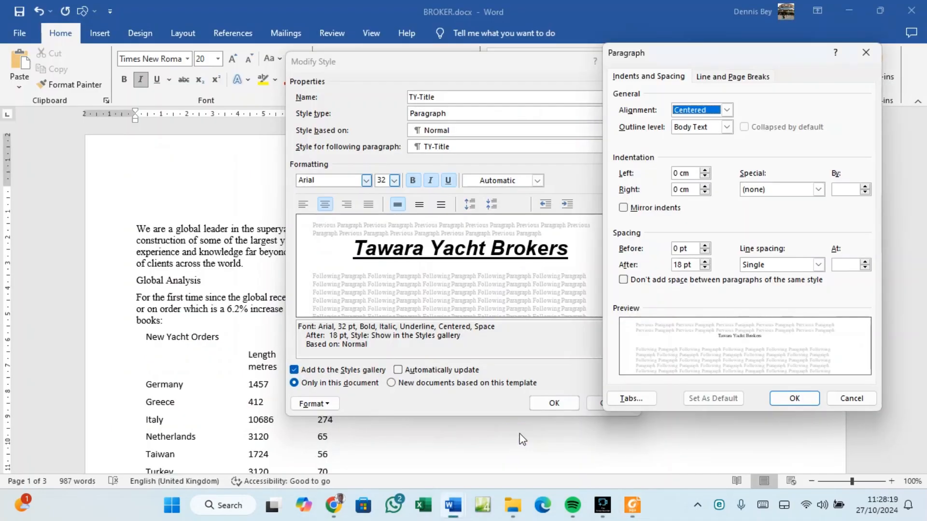
click(705, 268)
click(705, 267)
click(704, 268)
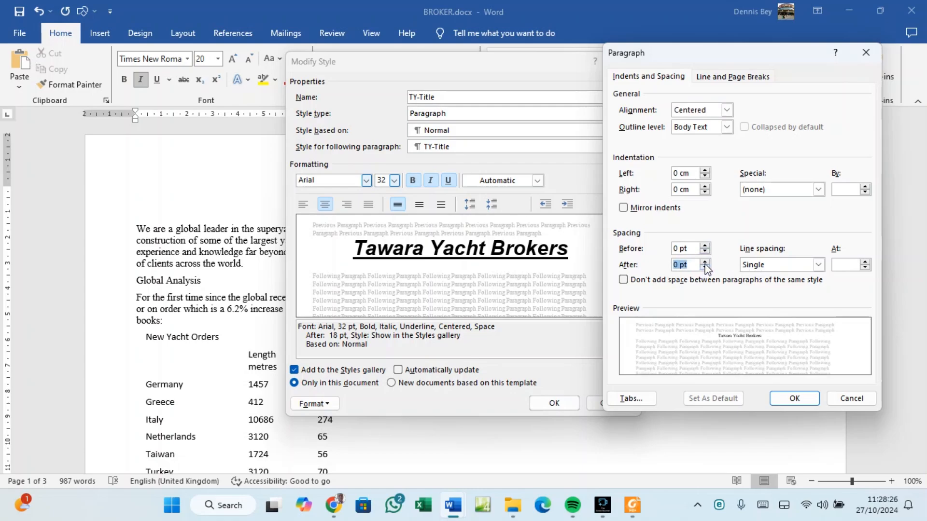
click(704, 262)
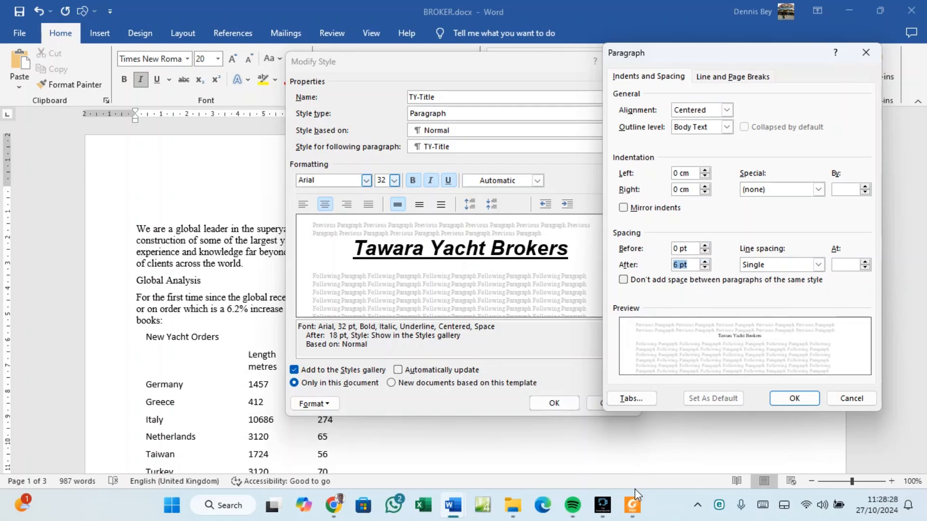
Snip the Paragraph and Modify Style dialogs together, then confirm both to save TY-Title.
click(635, 516)
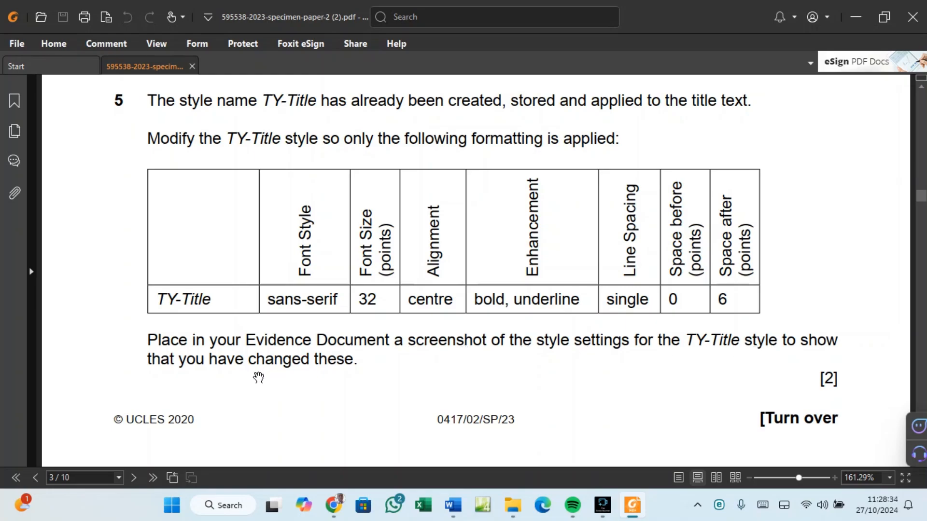
mouse_move(630, 514)
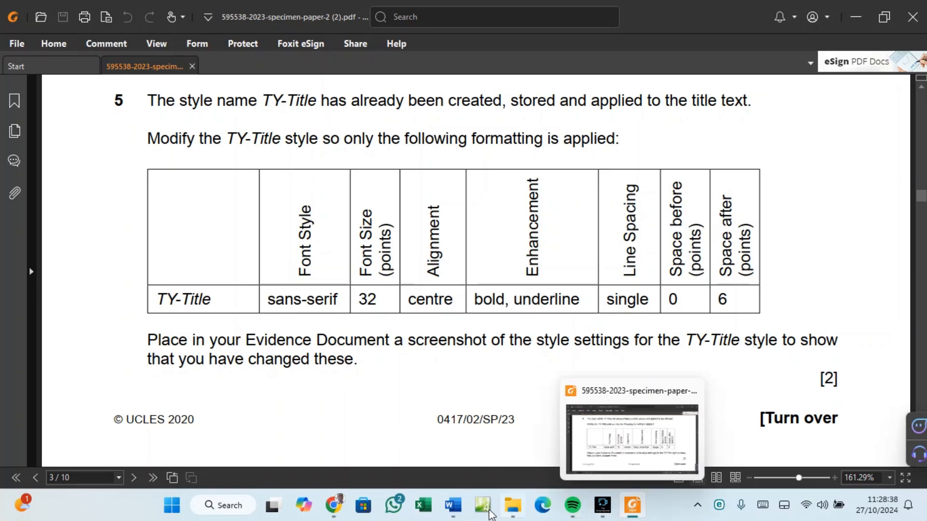
mouse_move(454, 506)
click(499, 460)
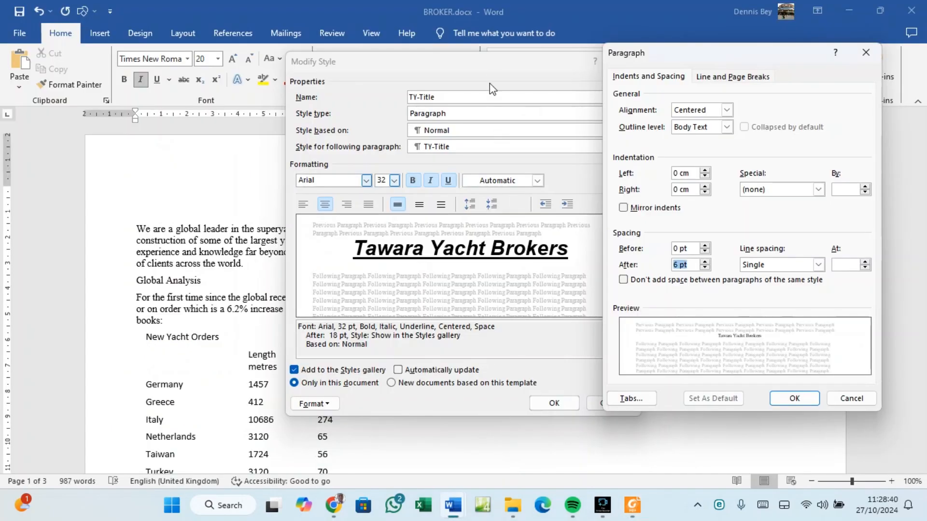
drag(652, 56, 689, 63)
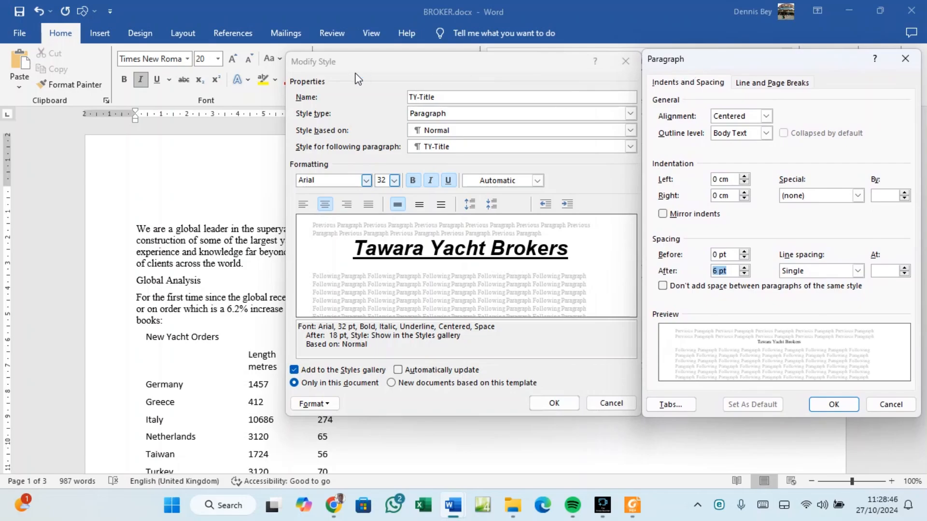
key(super+shift+s)
drag(288, 51, 920, 418)
click(828, 406)
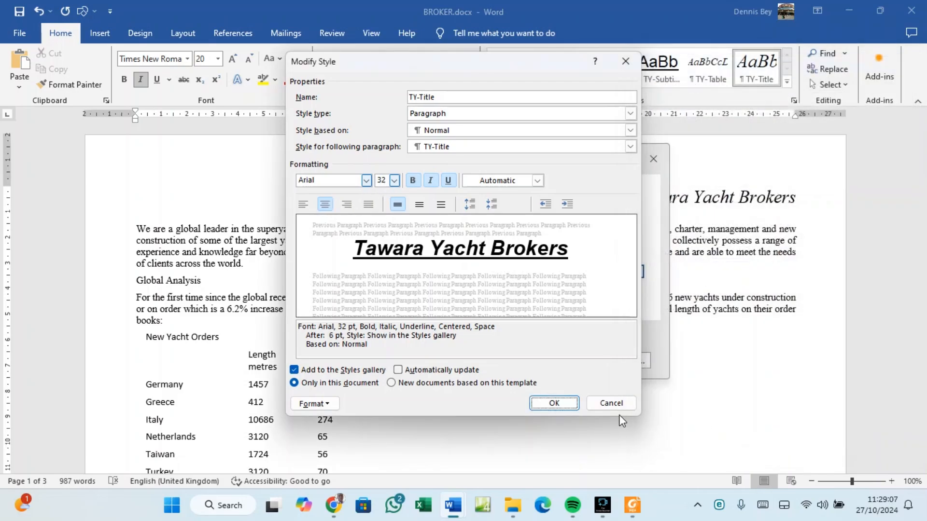
click(554, 403)
Paste the TY-Title dialogs screenshot under Step 5 – EVIDENCE 4 in SP02EVIDENCE003.docx.
mouse_move(455, 513)
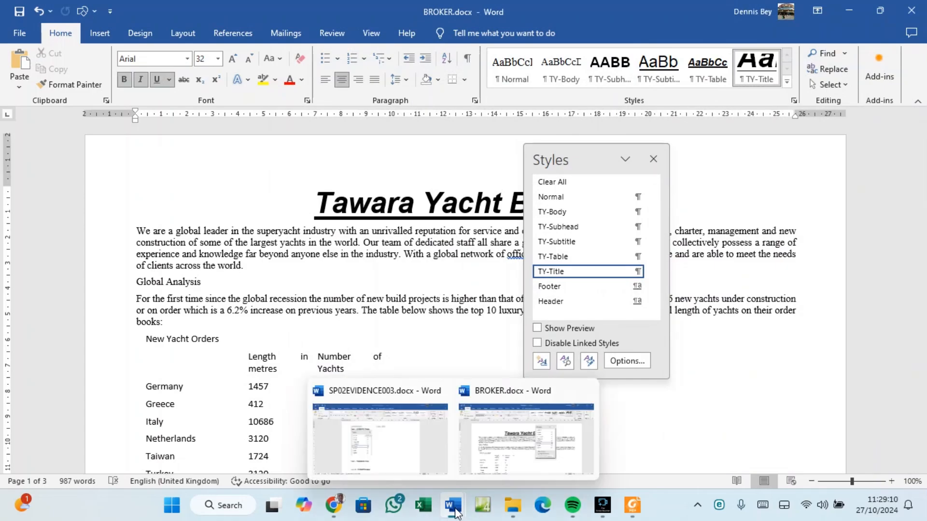
click(404, 465)
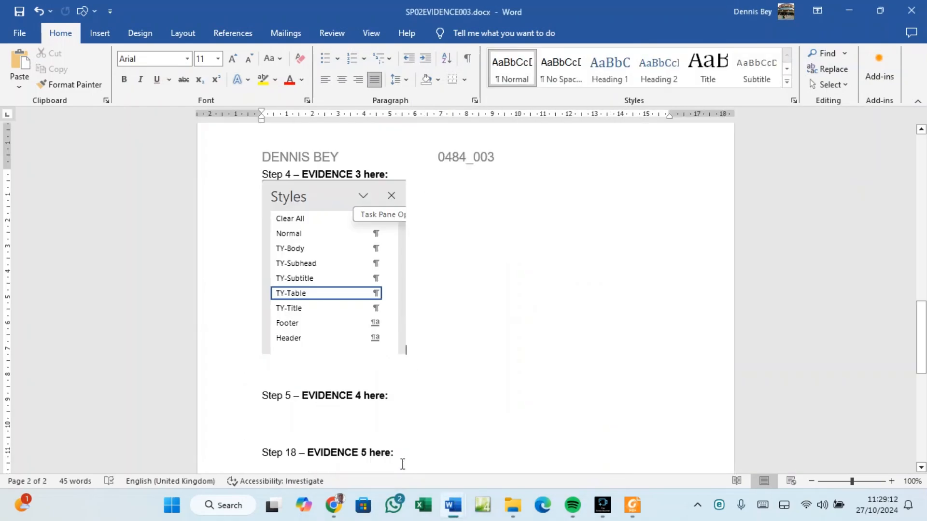
click(292, 411)
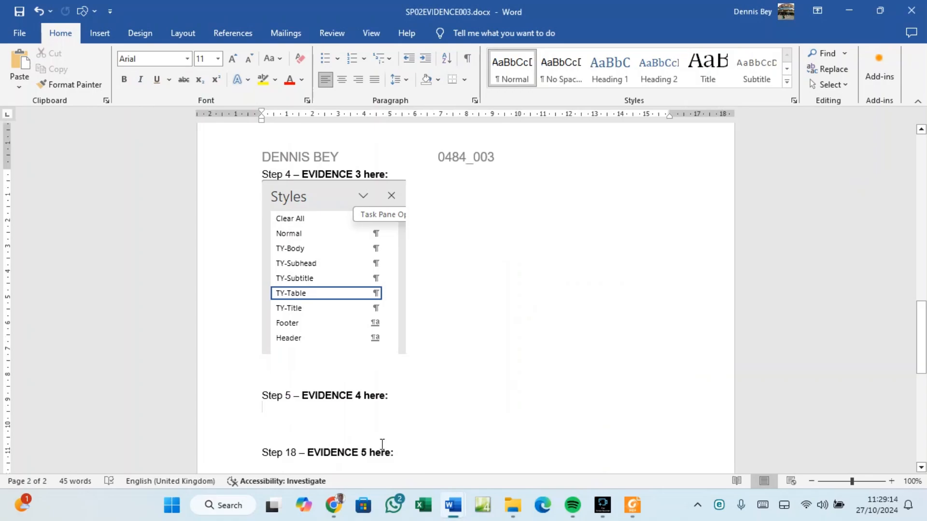
key(ctrl+v)
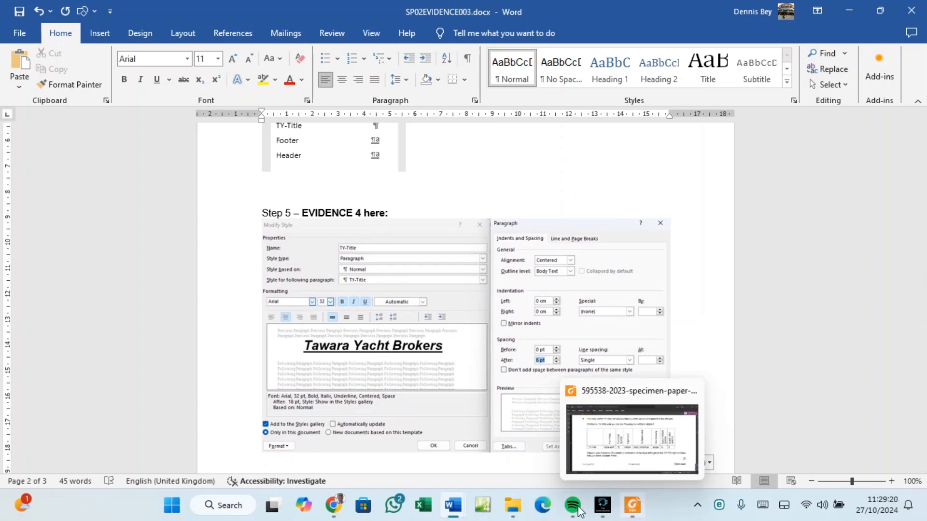
mouse_move(456, 516)
click(519, 456)
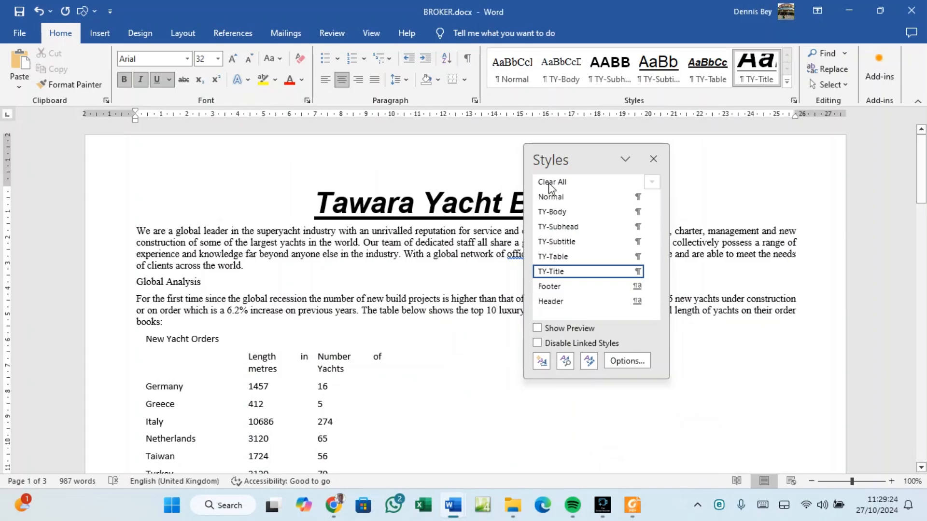
Modify TY-Title to turn italic off, leaving the title bold and underlined only.
drag(580, 154, 697, 261)
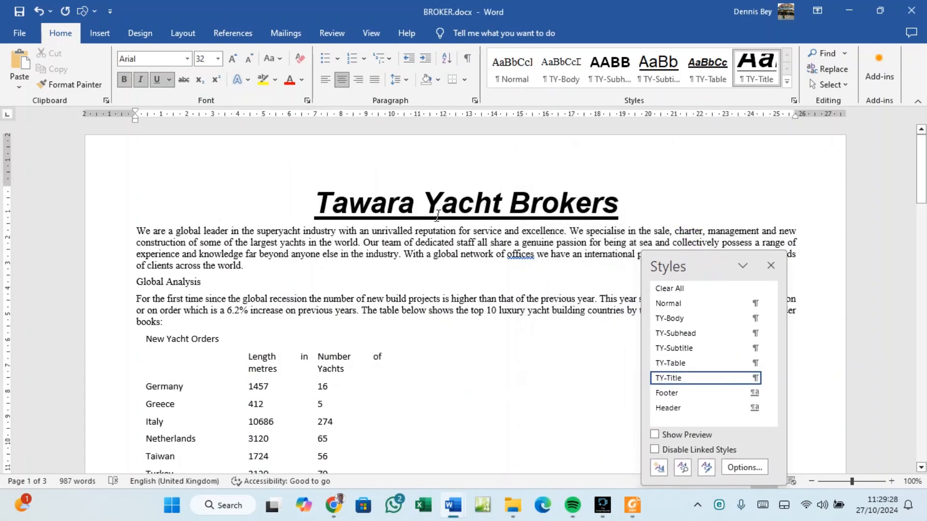
click(633, 507)
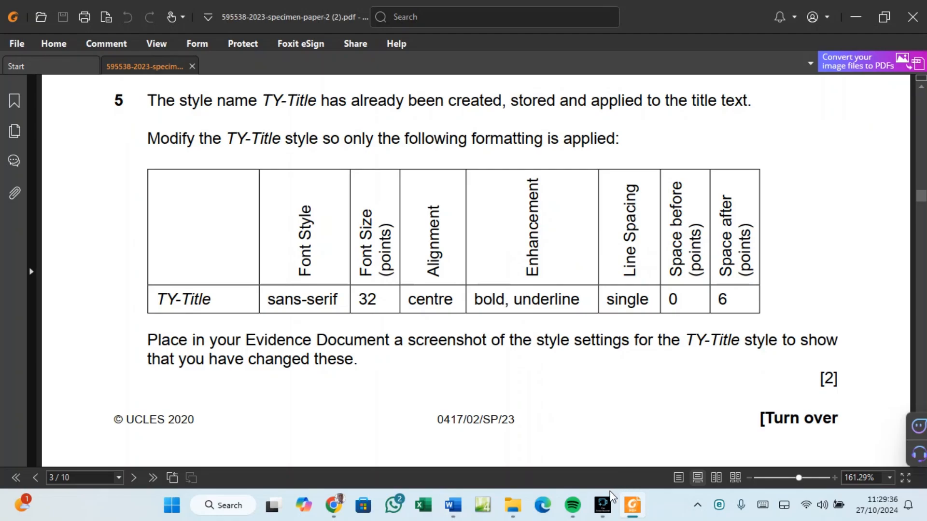
mouse_move(451, 507)
click(483, 457)
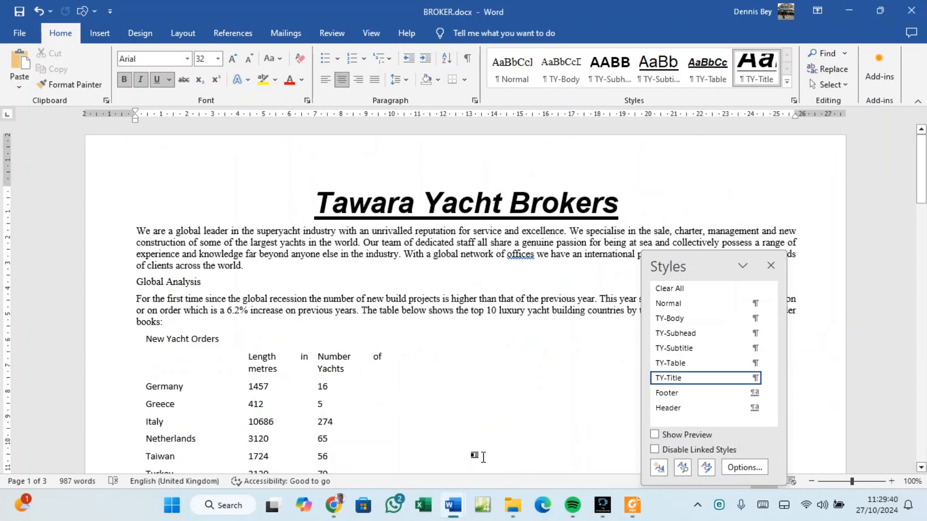
right_click(675, 381)
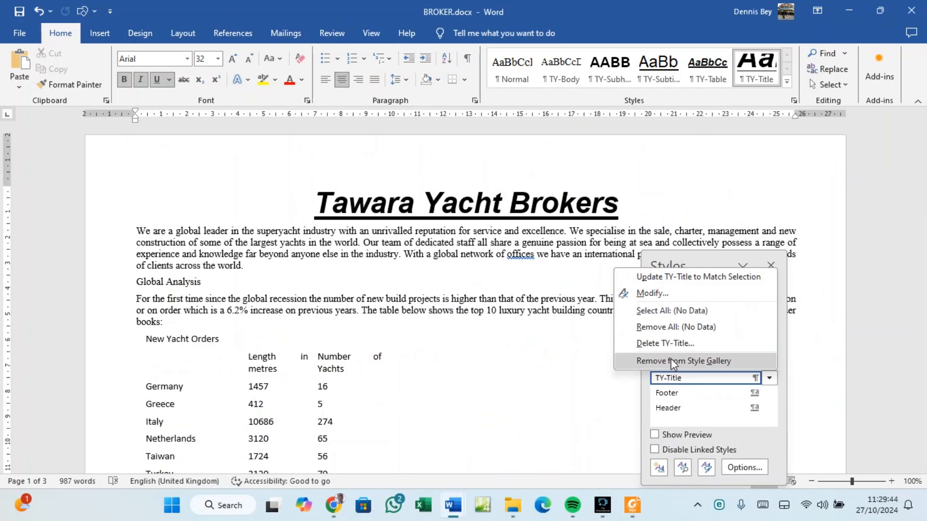
click(657, 293)
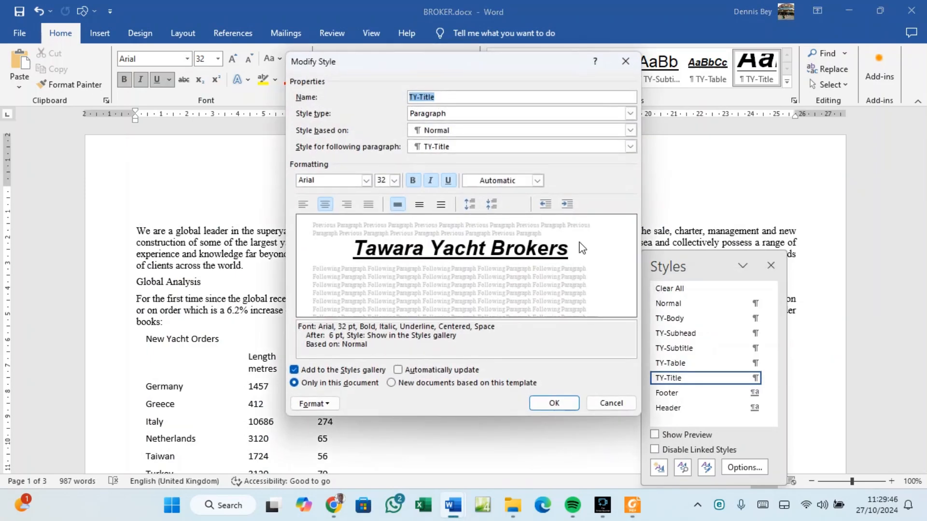
click(431, 181)
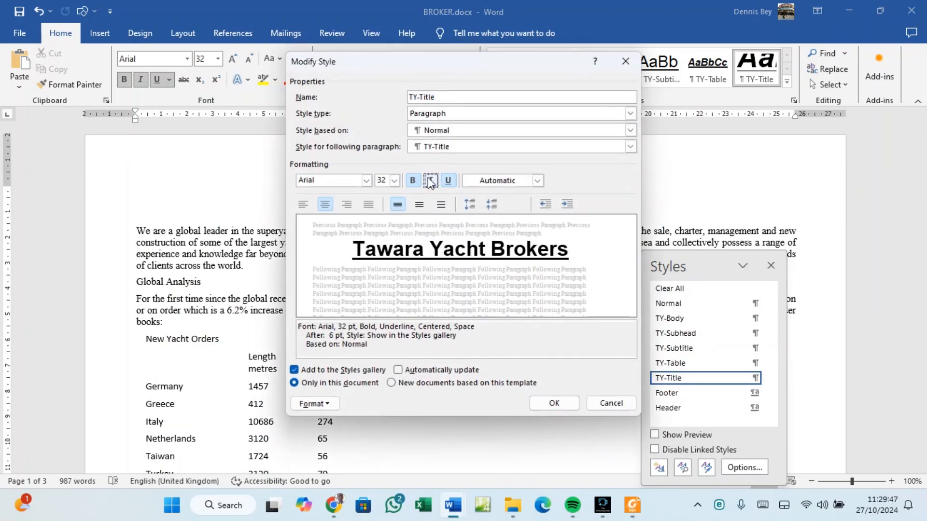
click(553, 404)
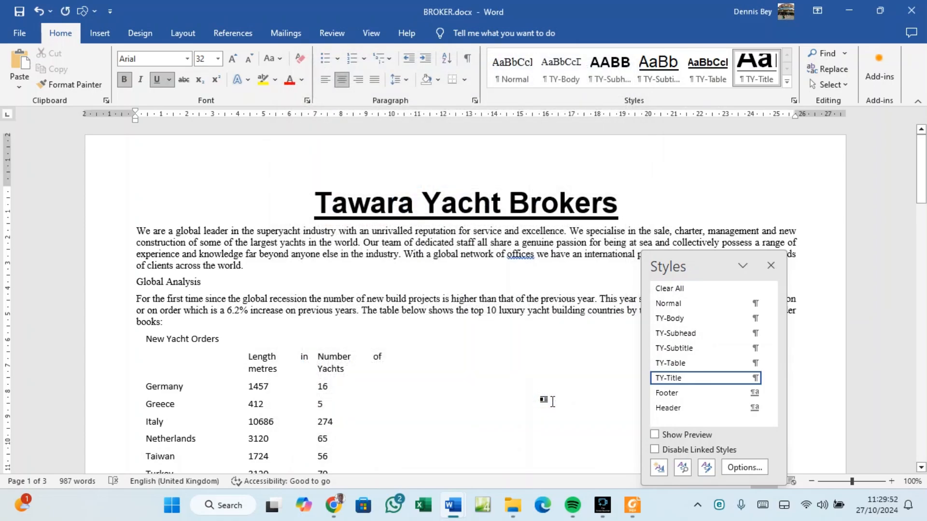
Reopen TY-Title's Modify Style dialog and its Paragraph settings to review alignment and spacing.
click(634, 507)
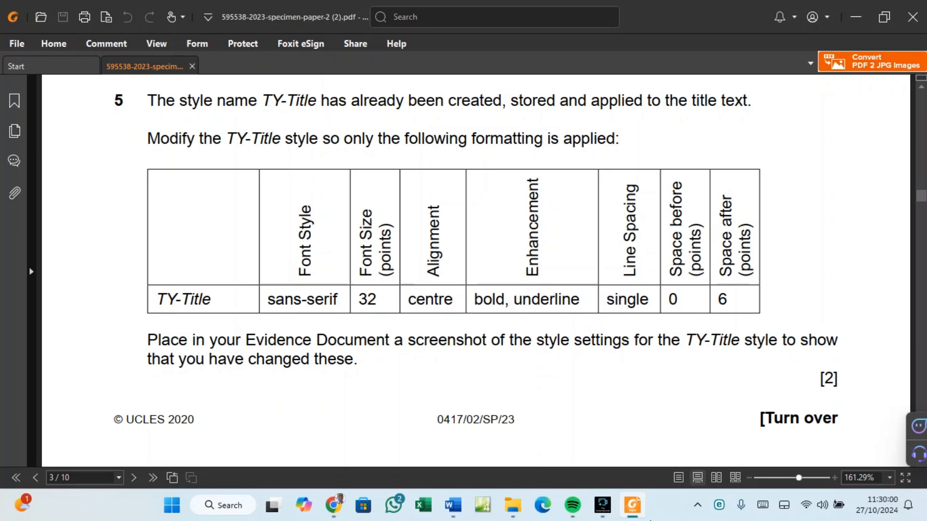
click(631, 511)
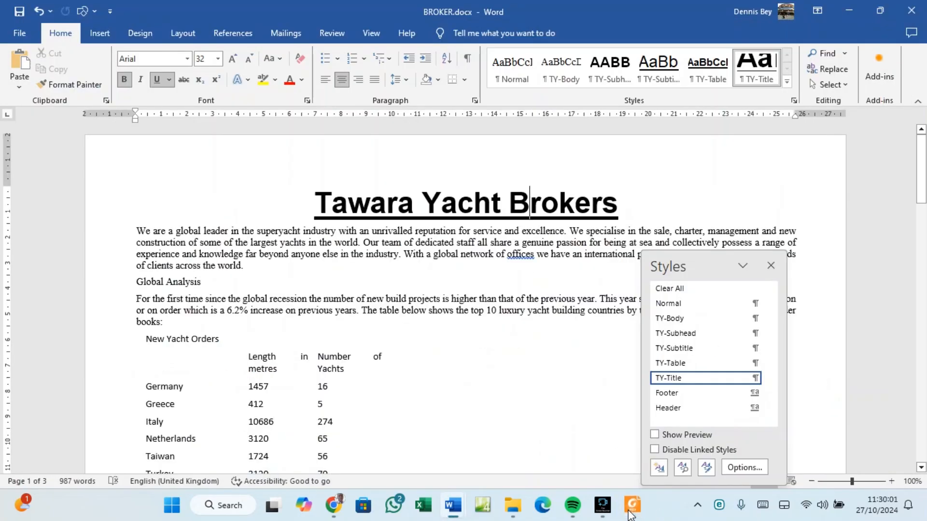
right_click(657, 378)
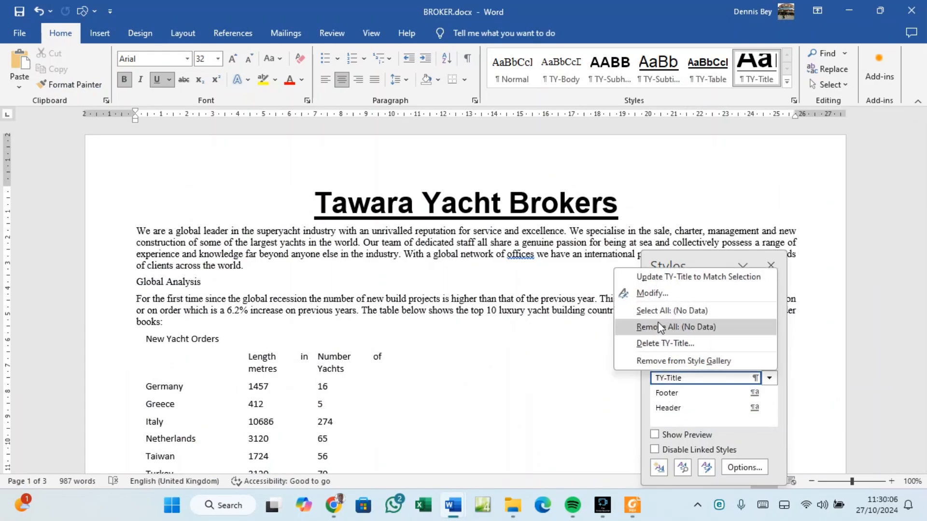
click(656, 293)
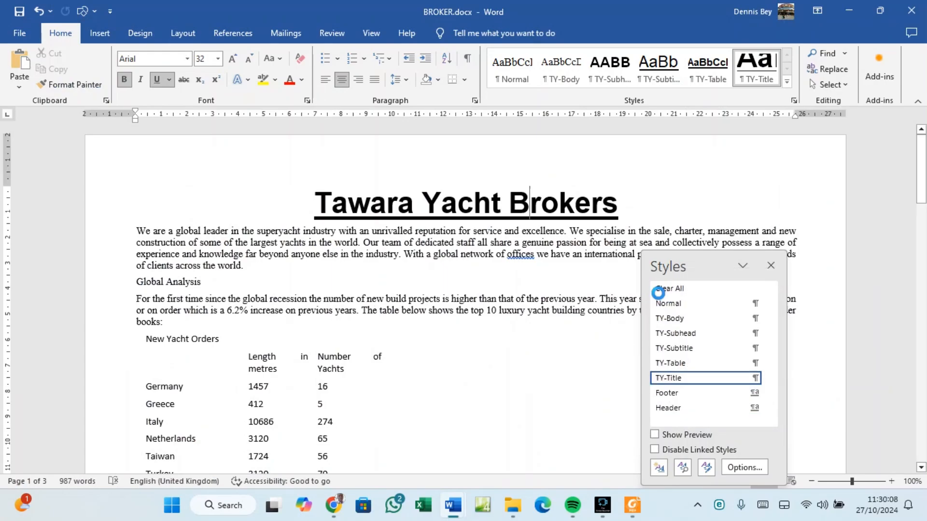
click(301, 402)
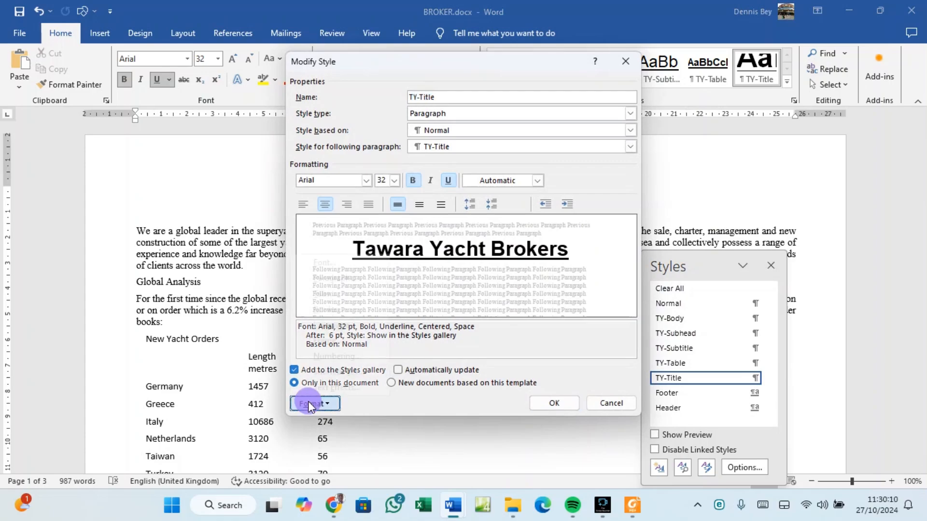
click(382, 66)
drag(343, 64, 114, 55)
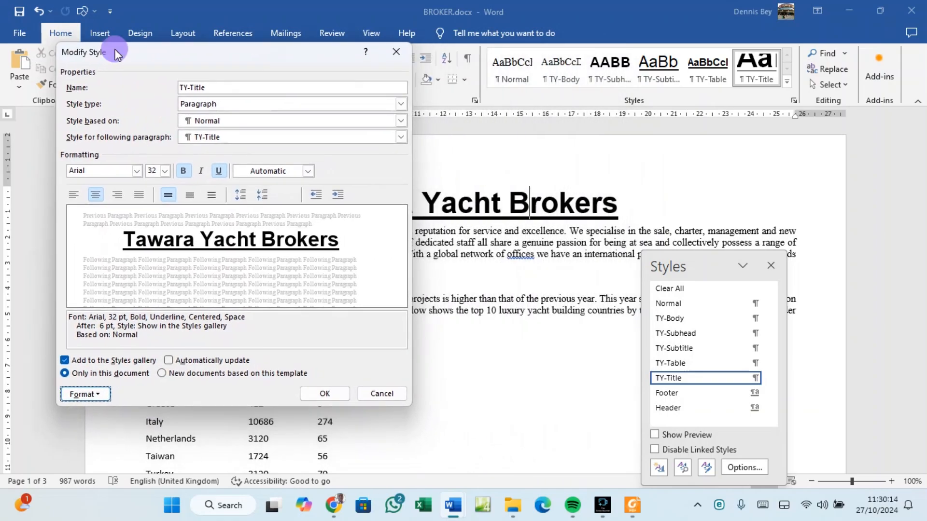
click(104, 394)
click(115, 269)
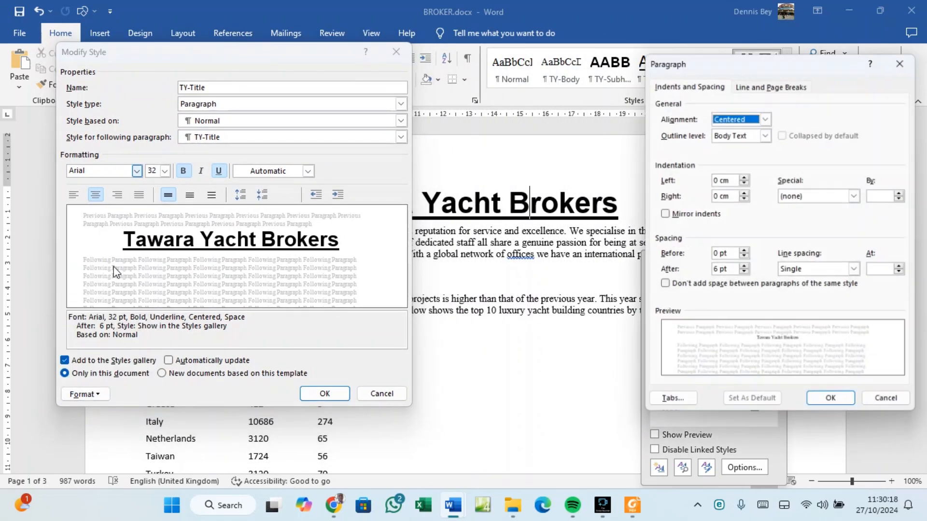
Snip both TY-Title dialogs side by side, then close them with OK.
drag(703, 57, 480, 49)
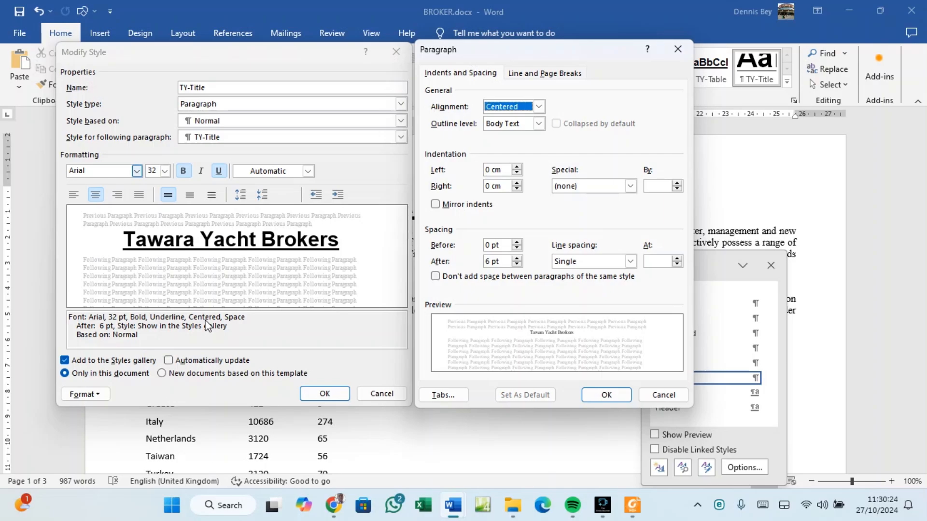
key(super+shift+s)
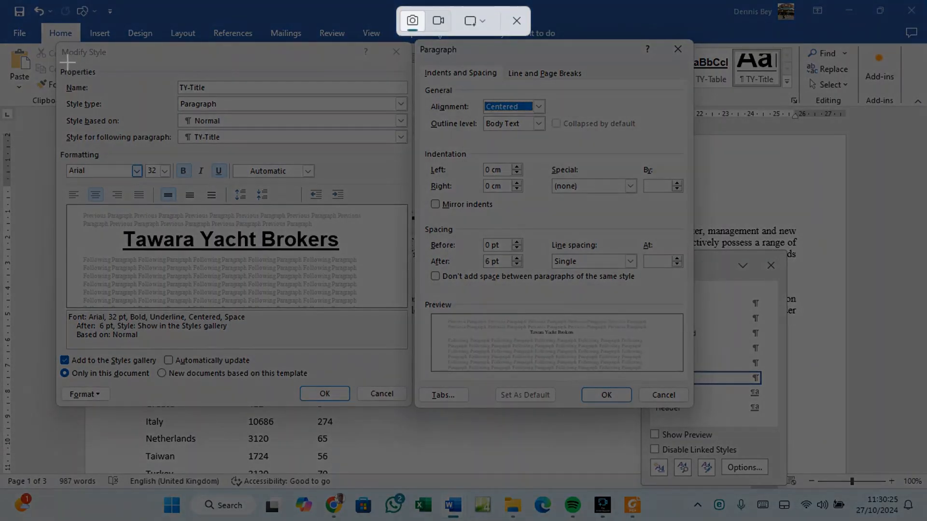
drag(59, 43, 692, 404)
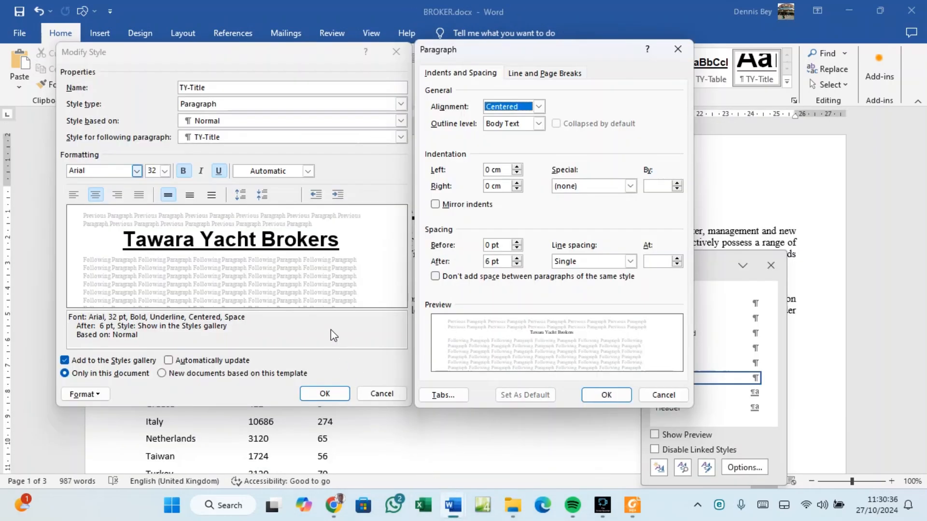
click(603, 394)
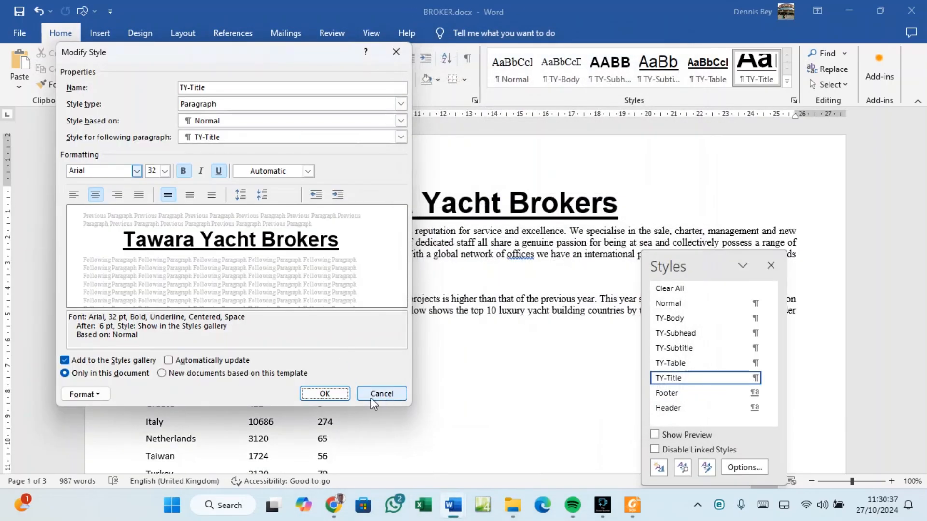
click(324, 394)
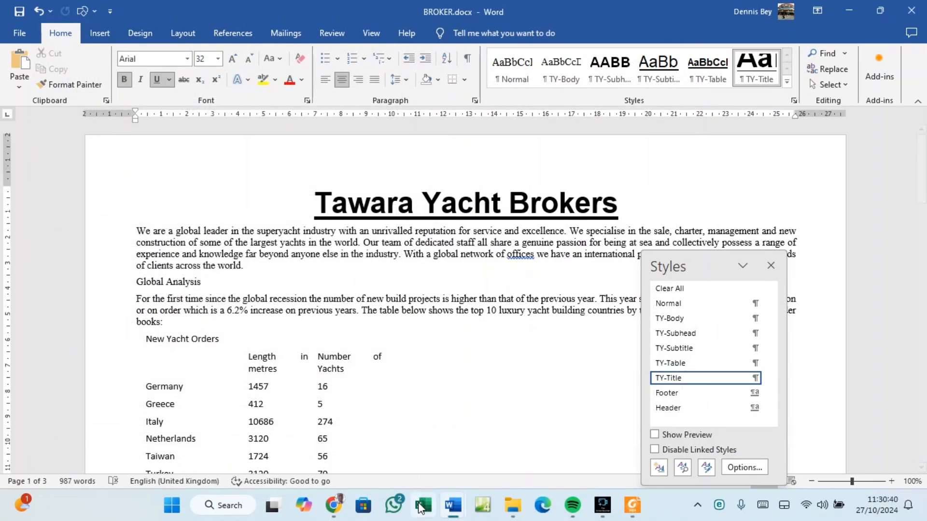
Swap the old Step 5 picture in SP02EVIDENCE003.docx for the new TY-Title screenshot.
mouse_move(452, 504)
click(405, 430)
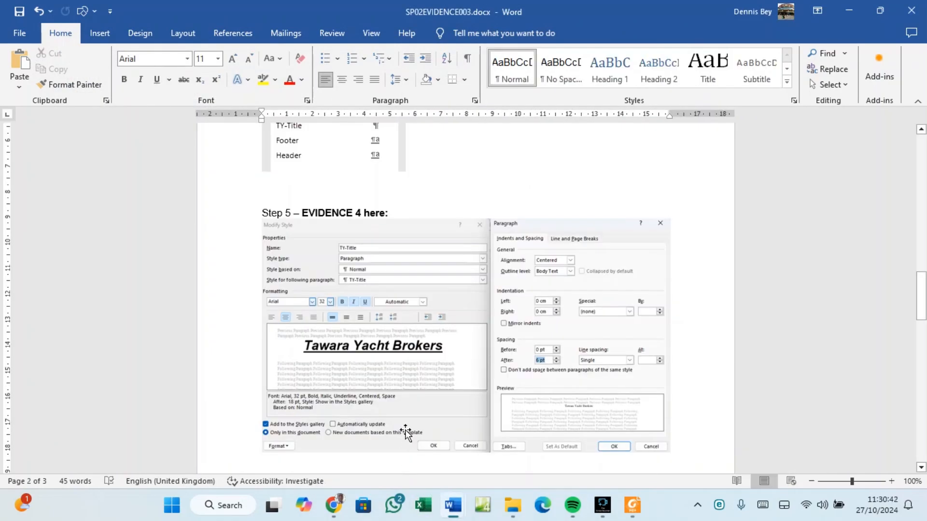
click(358, 301)
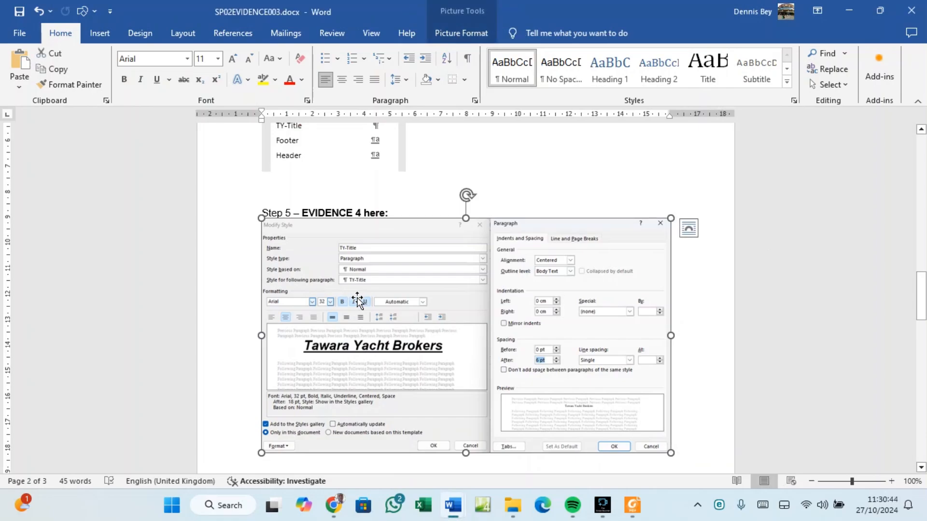
key(Delete)
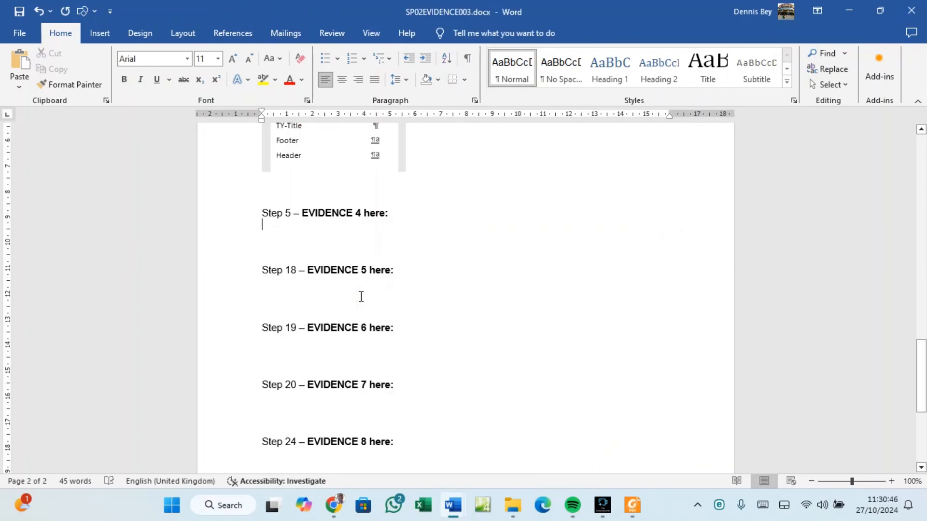
key(ctrl+v)
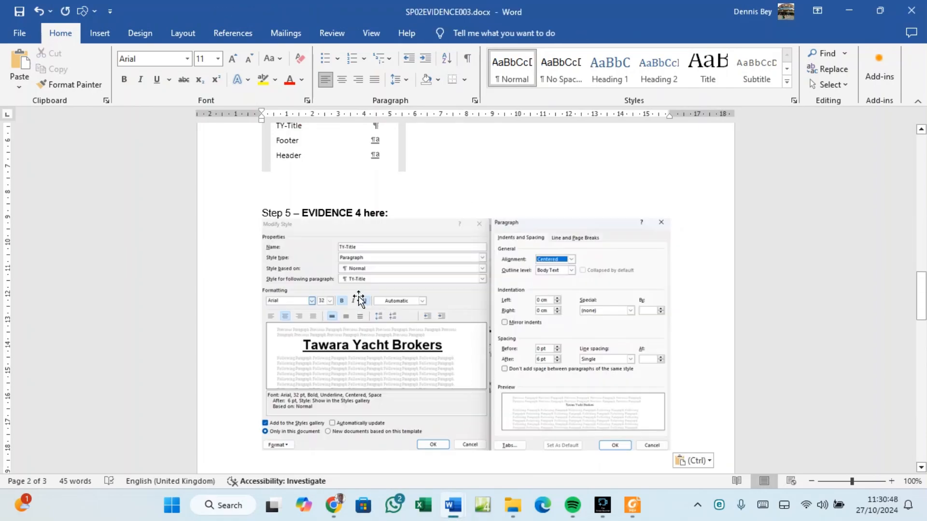
click(633, 506)
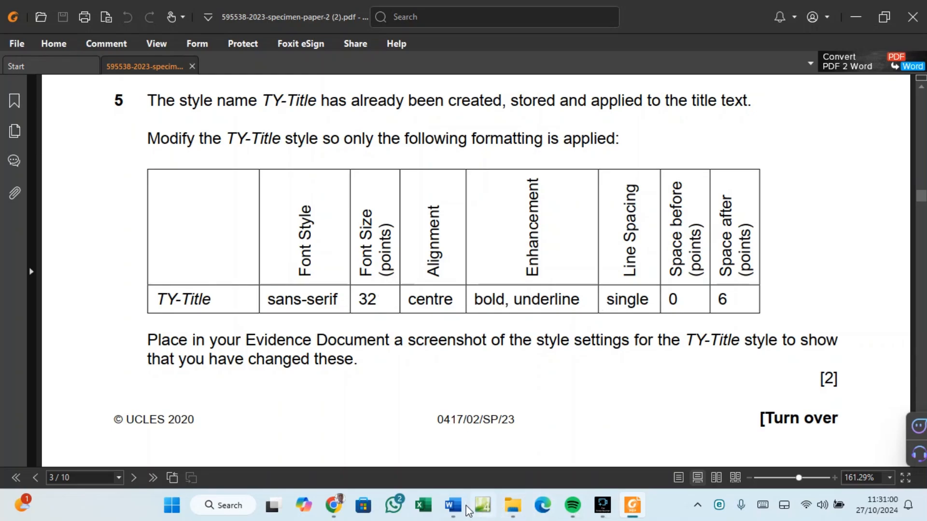
Close the Styles pane next to the BROKER report's Tawara Yacht Brokers title.
mouse_move(453, 505)
click(500, 462)
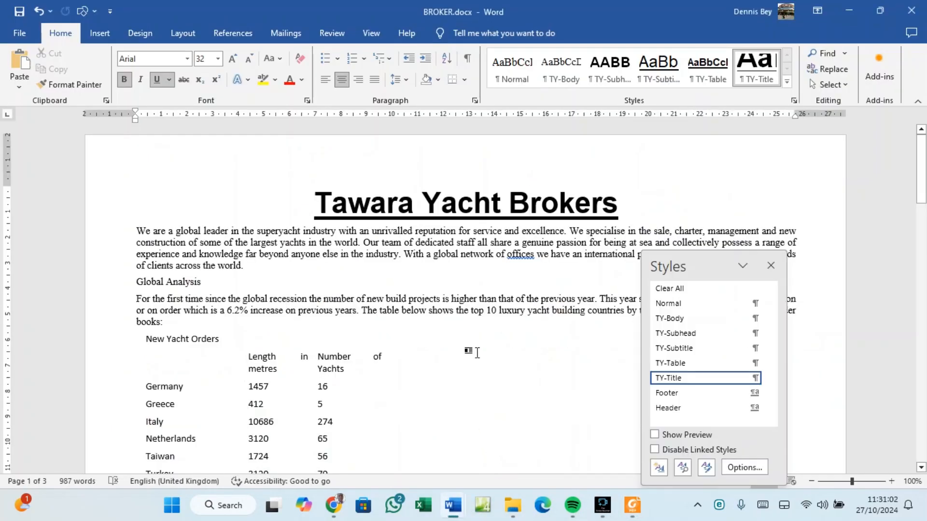
click(458, 217)
click(772, 268)
click(631, 506)
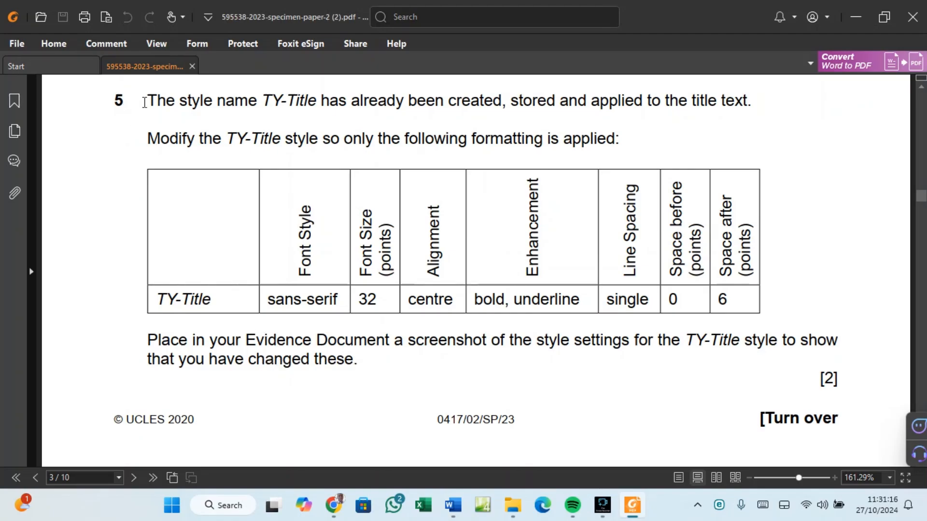
Select 'Draft report by:' including the colon in question 6 and copy it.
scroll(425, 238, down, 8)
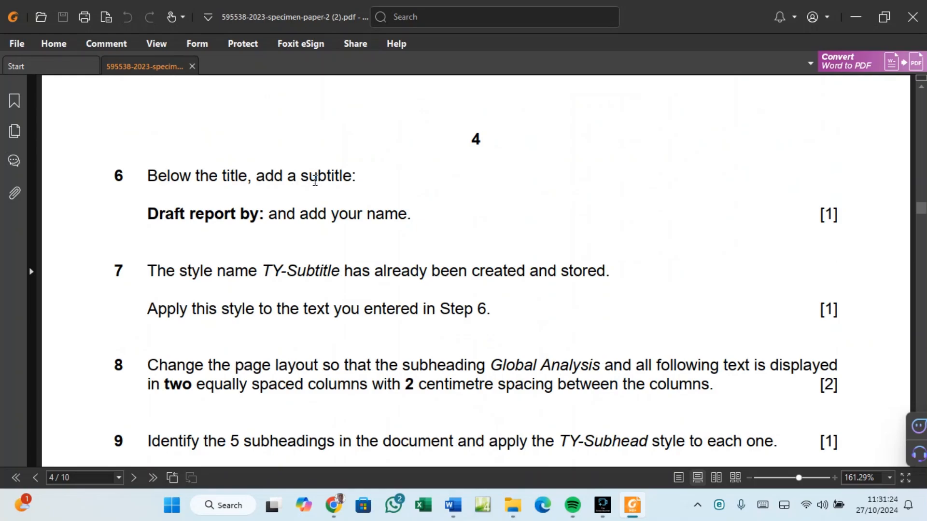
click(151, 207)
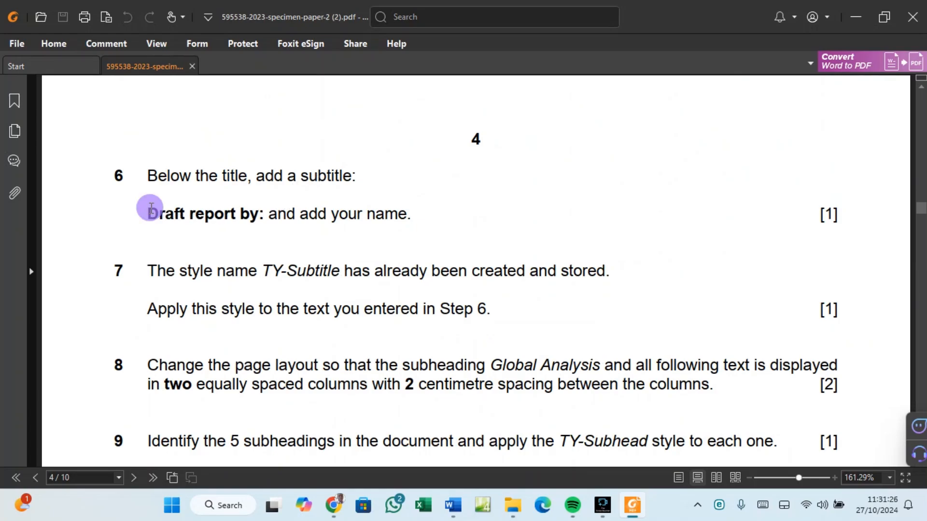
drag(151, 208, 257, 213)
right_click(247, 216)
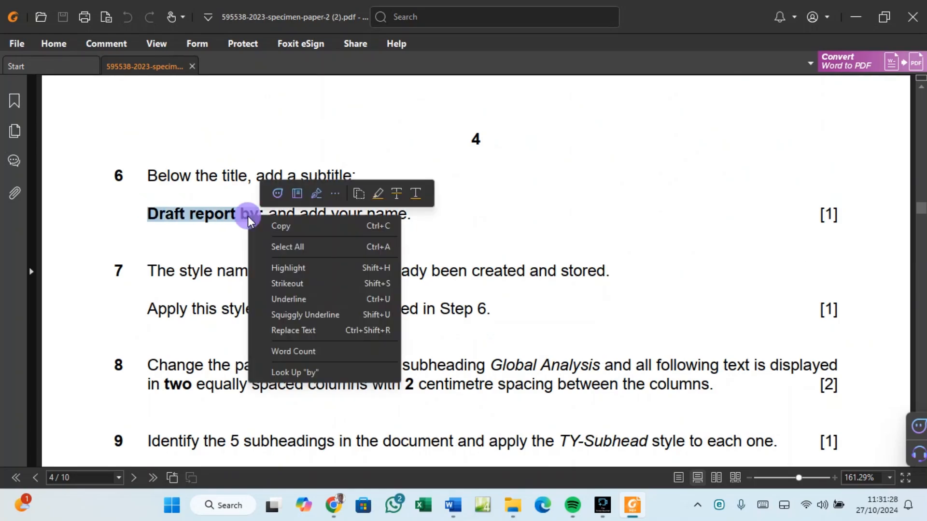
click(261, 216)
drag(263, 213, 163, 211)
right_click(160, 215)
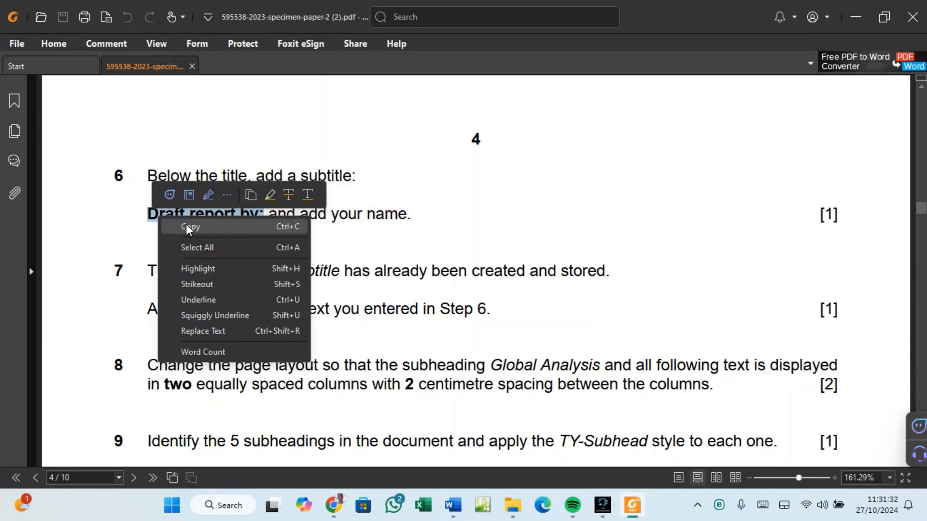
click(186, 229)
Paste 'Draft report by:' on a new line below the Tawara Yacht Brokers title.
mouse_move(453, 505)
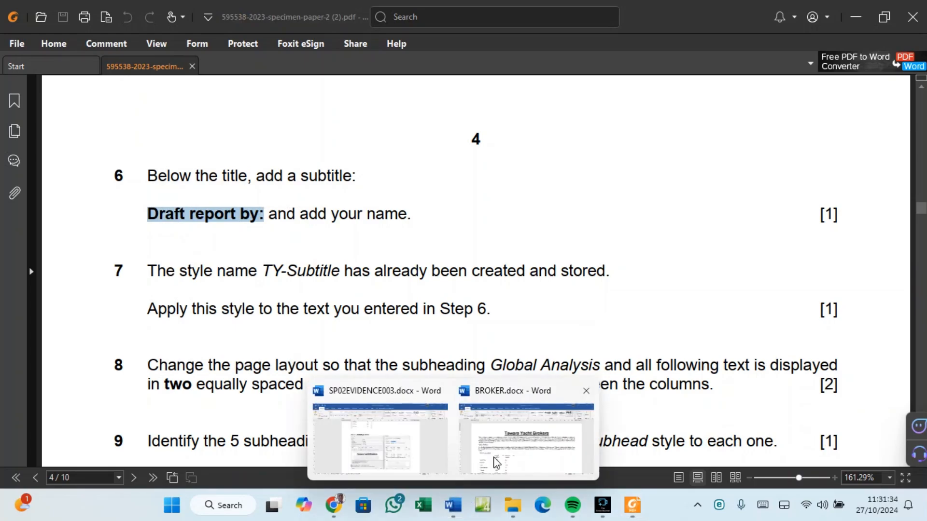
click(497, 456)
click(625, 205)
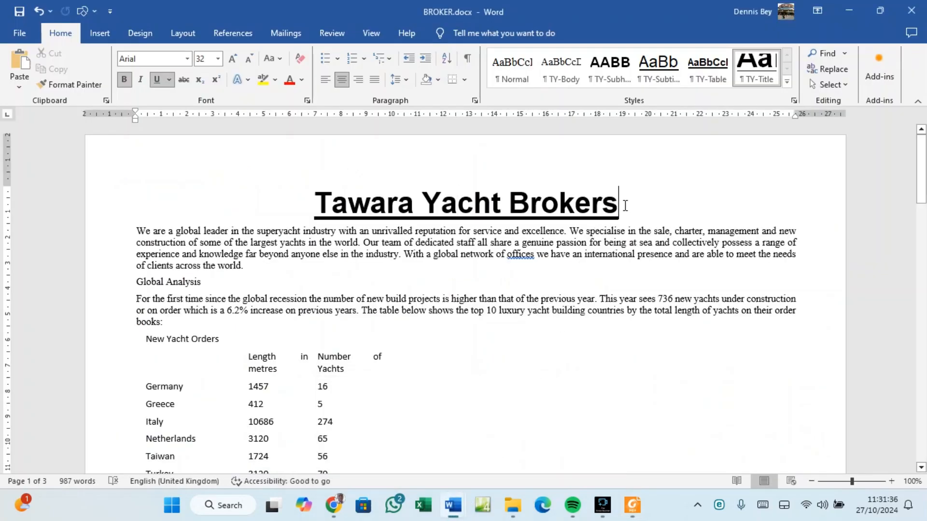
key(Return)
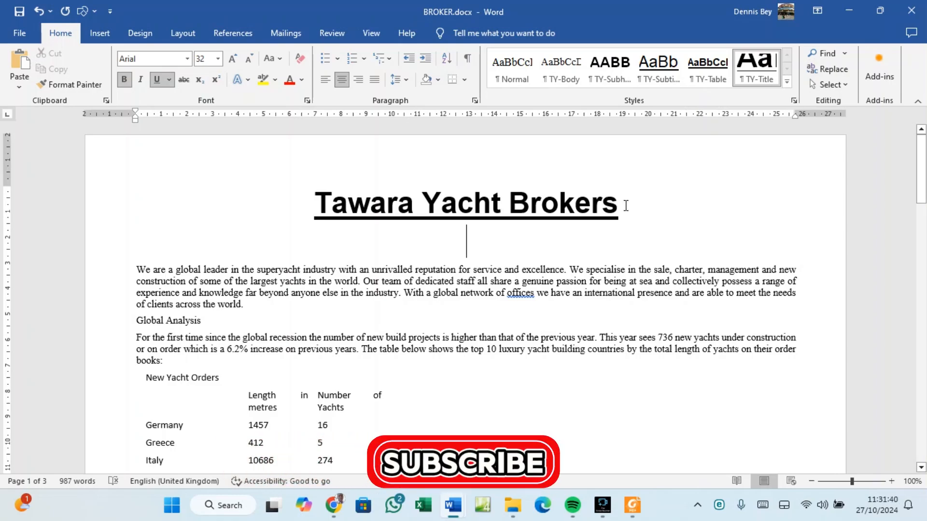
key(ctrl+v)
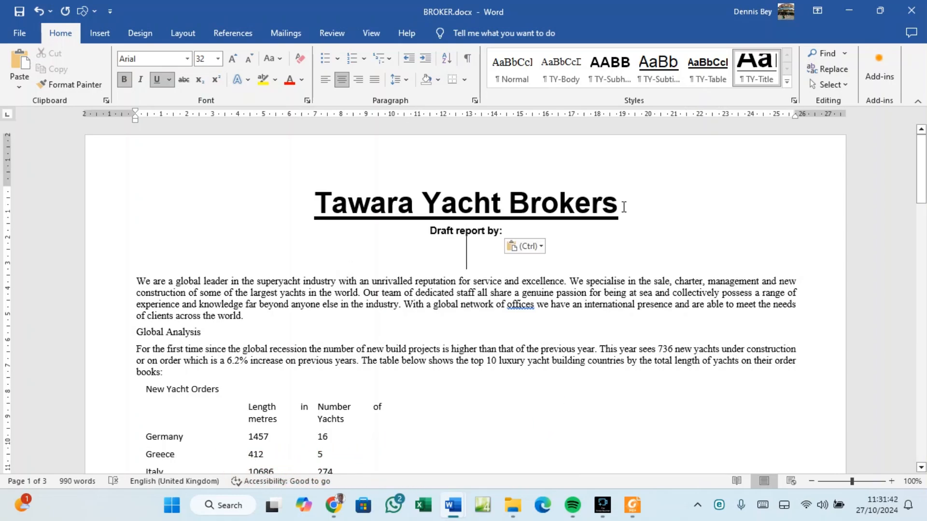
click(521, 231)
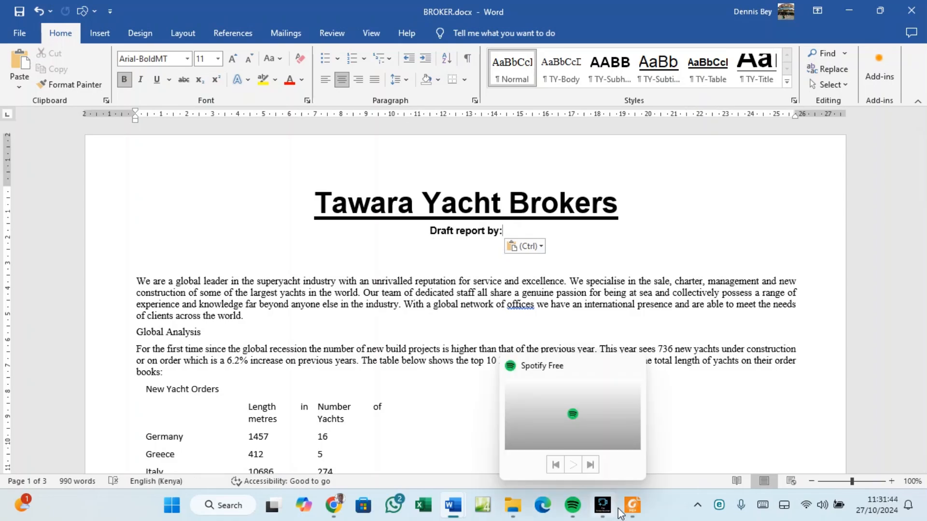
Type the candidate's name after 'Draft report by:'.
click(633, 505)
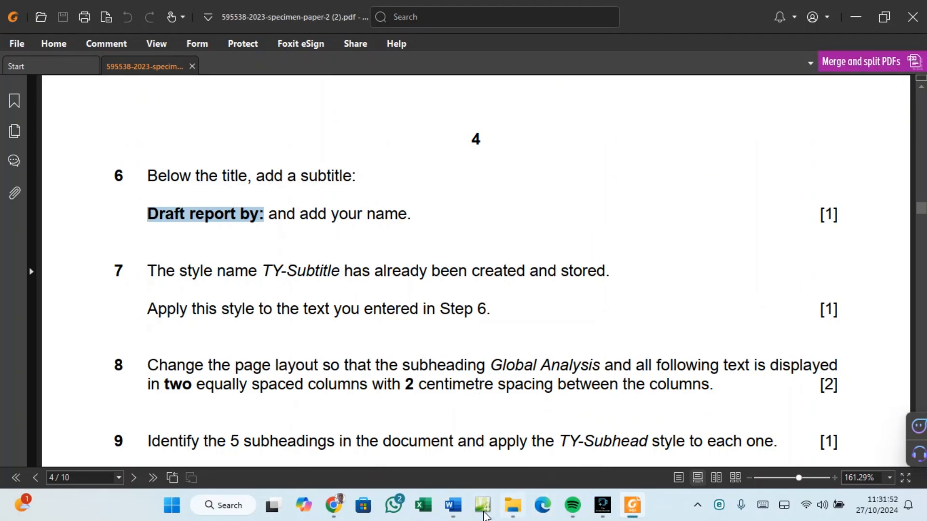
mouse_move(453, 505)
click(508, 466)
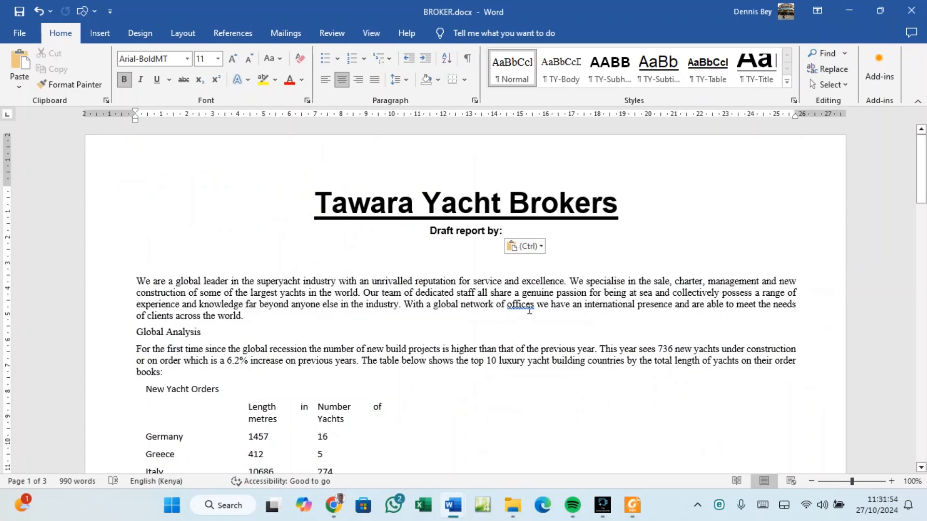
key(ctrl+z)
text(d)
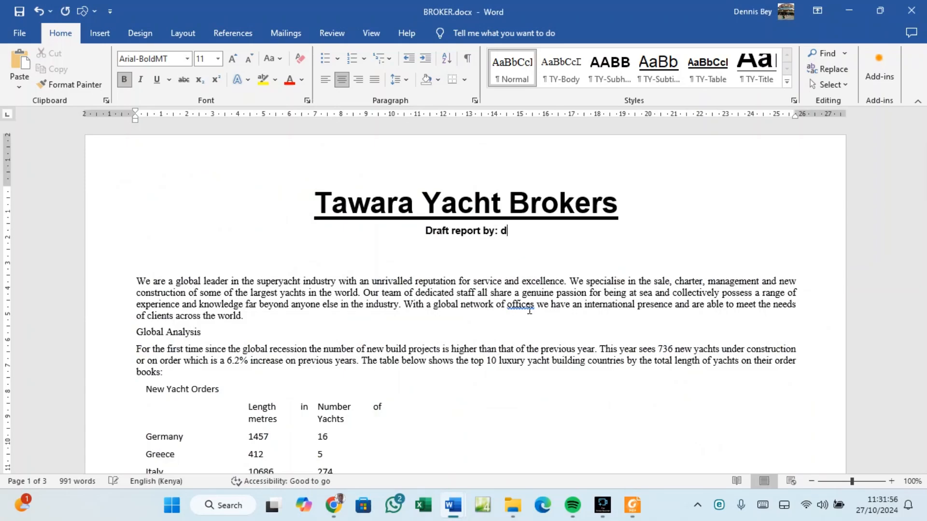
key(BackSpace)
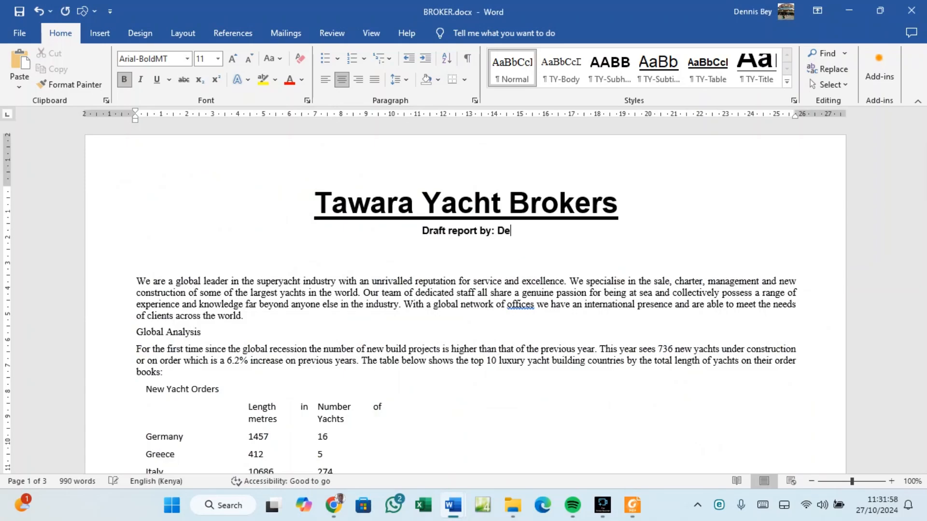
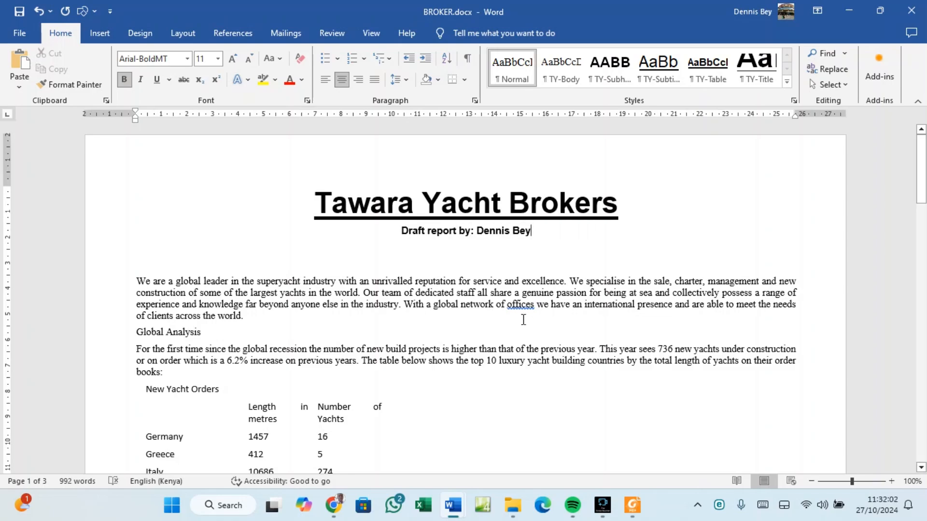
Left-align the subtitle and shrink the empty line beneath it to 6 pt.
click(324, 80)
click(202, 266)
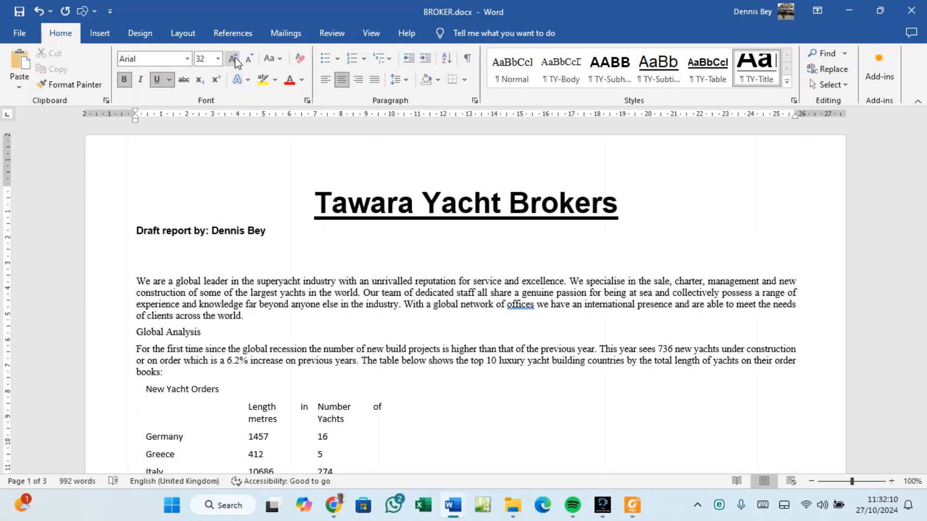
click(247, 61)
click(248, 60)
click(247, 61)
click(247, 60)
click(248, 60)
click(248, 61)
click(247, 61)
click(248, 61)
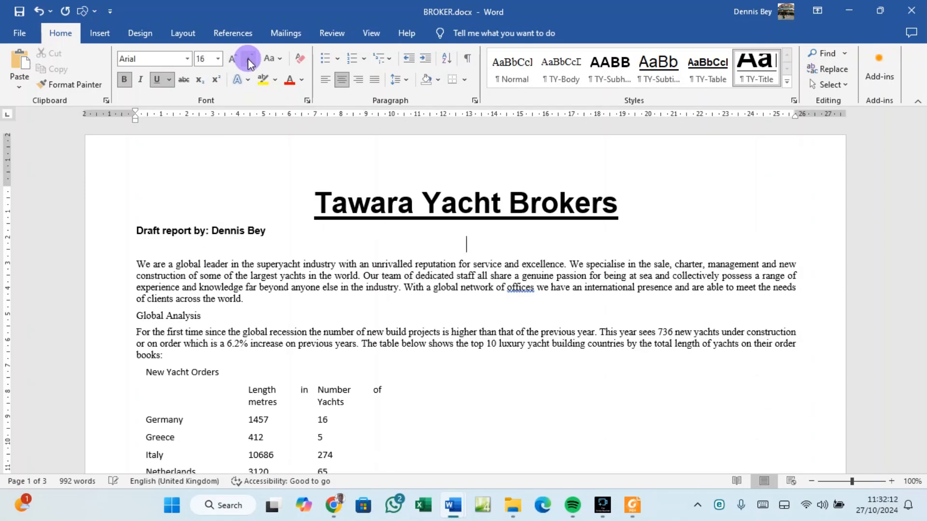
click(248, 60)
click(248, 61)
click(247, 60)
click(248, 60)
click(248, 59)
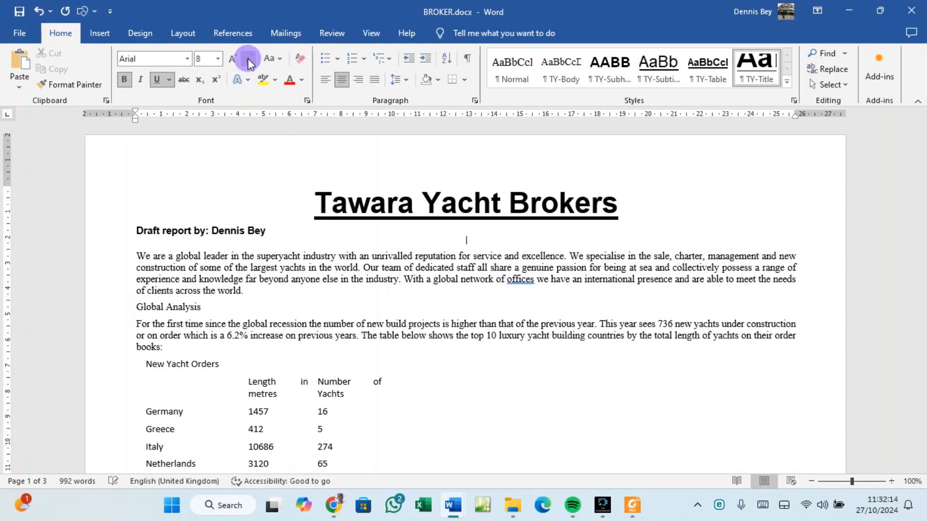
click(247, 59)
click(248, 59)
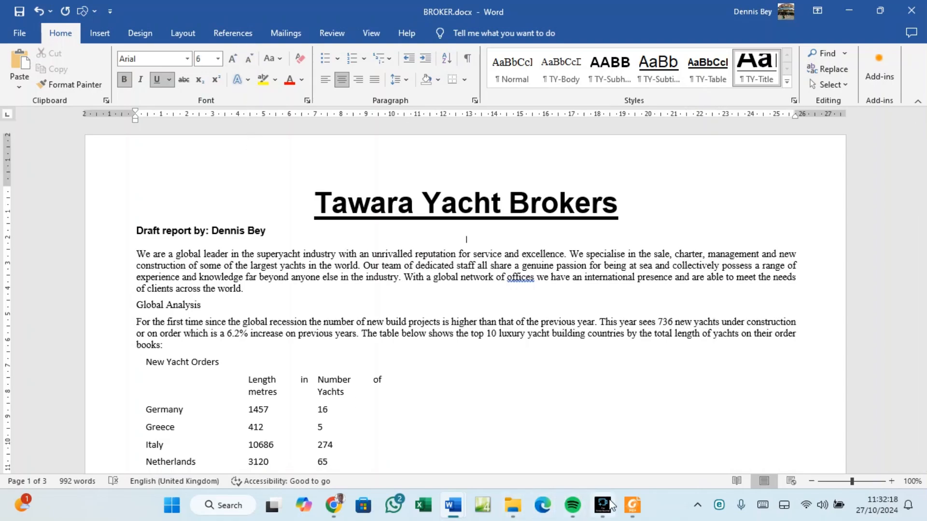
click(633, 507)
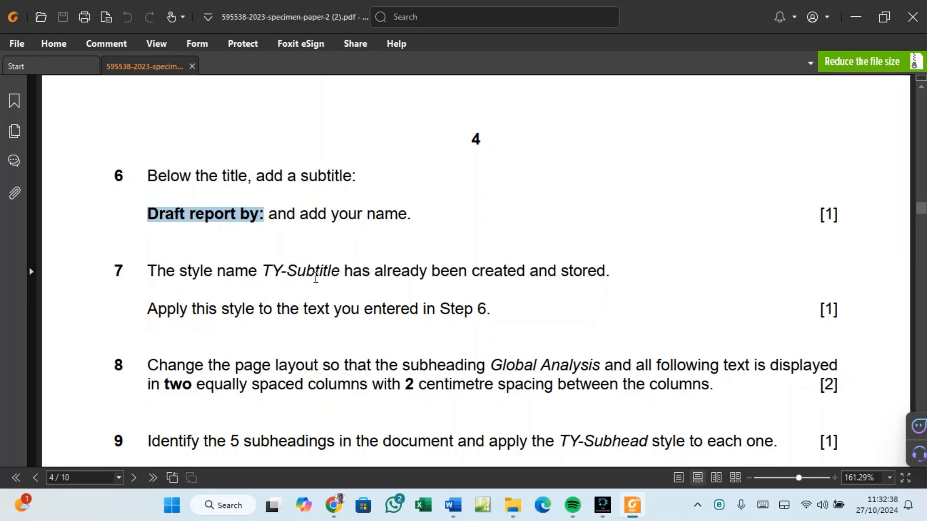
Apply the TY-Subtitle style to the 'Draft report by' subtitle line.
click(450, 509)
click(485, 458)
click(133, 228)
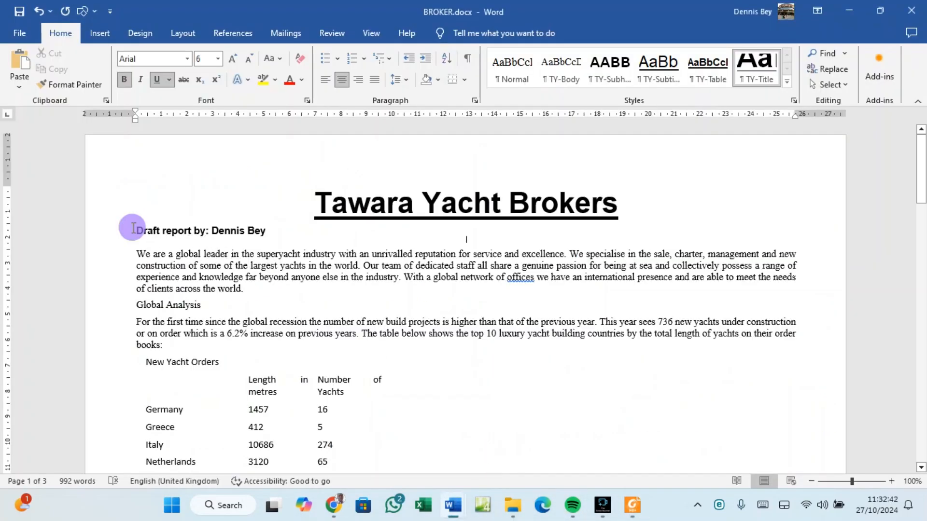
drag(132, 228, 268, 228)
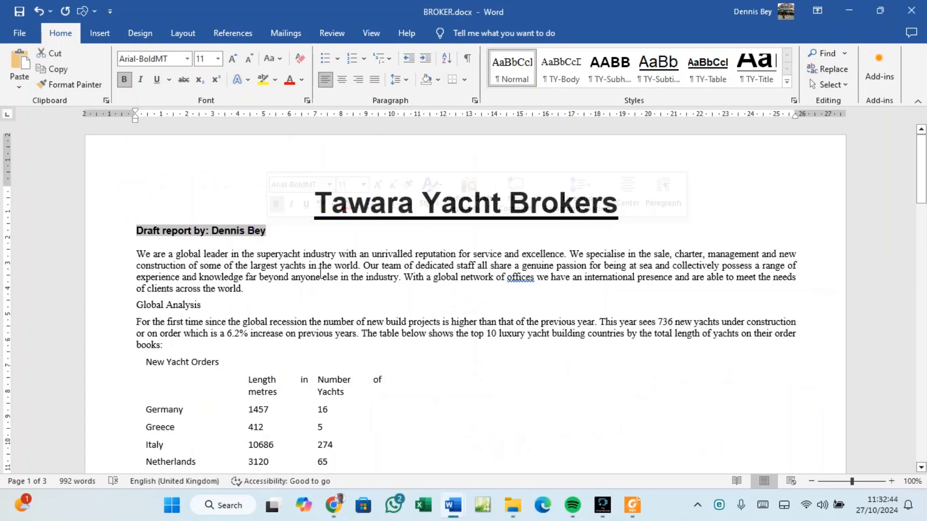
click(787, 82)
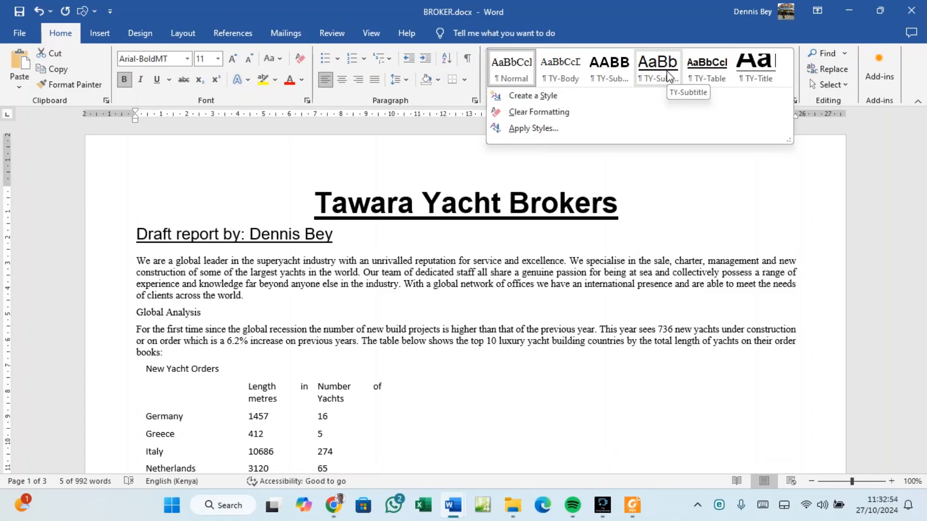
click(669, 78)
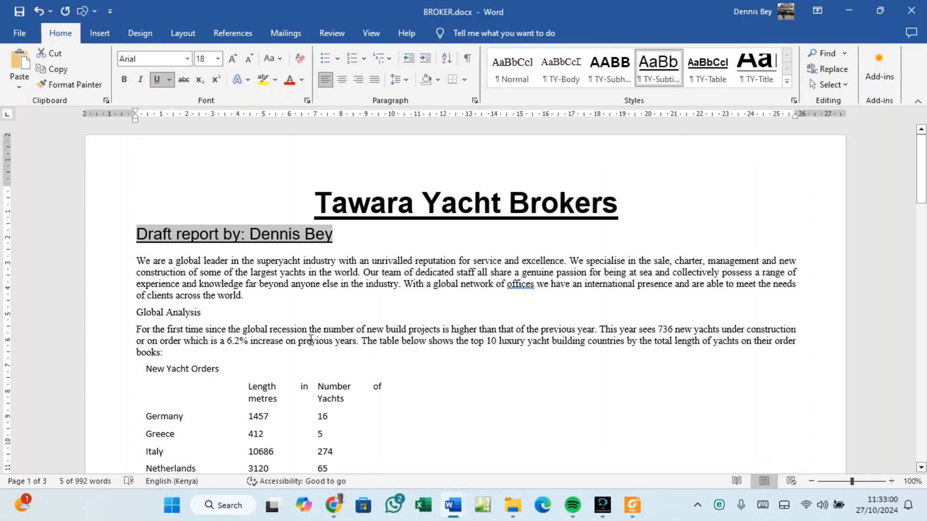
Open the Modify Style settings for TY-Subtitle, then return to the exam paper PDF.
click(334, 233)
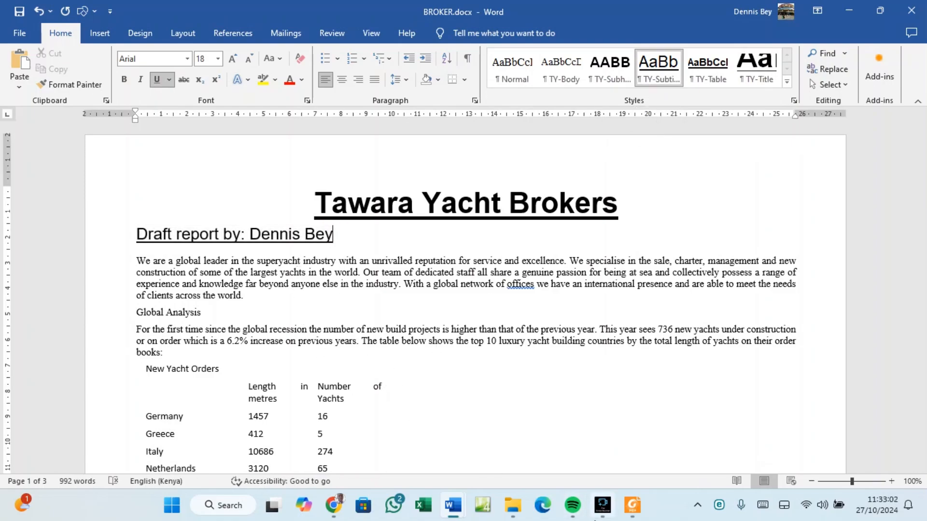
mouse_move(609, 511)
right_click(660, 77)
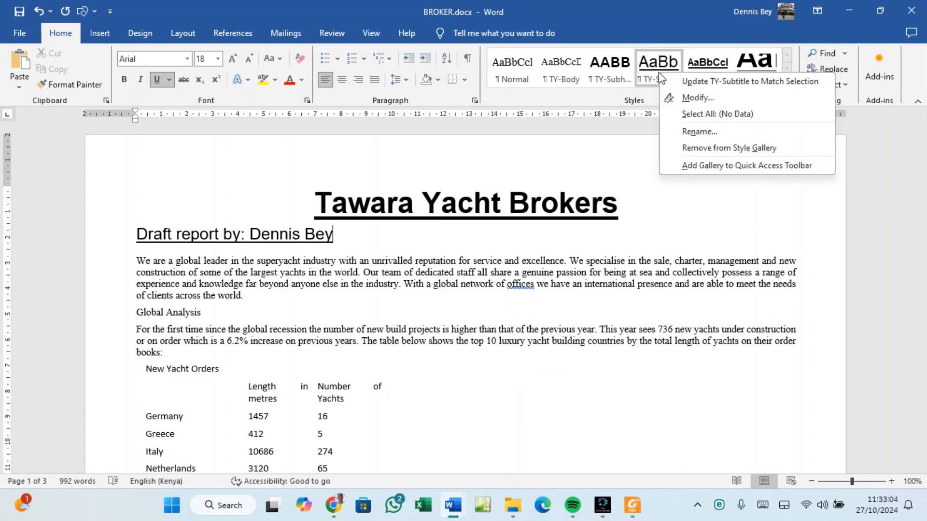
click(688, 97)
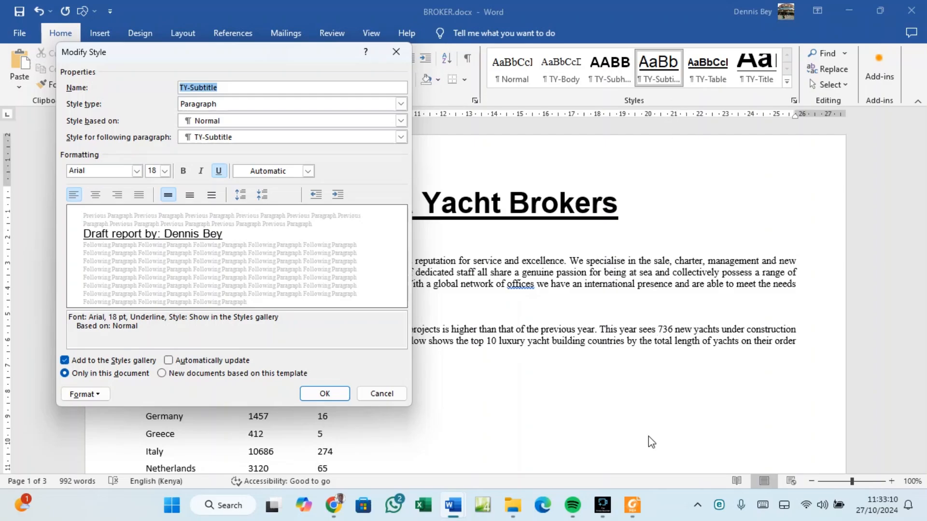
click(630, 506)
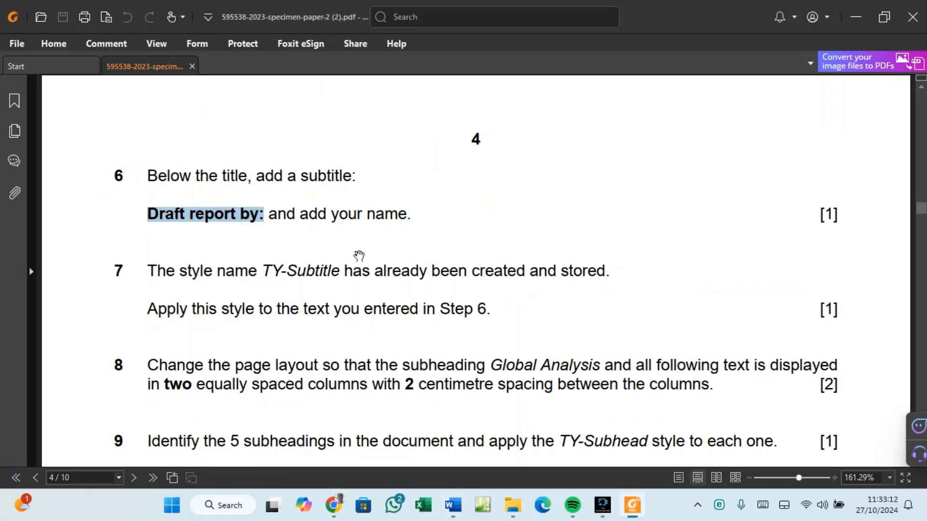
Scroll the PDF through questions 3–5 to review the style requirements.
scroll(360, 252, up, 10)
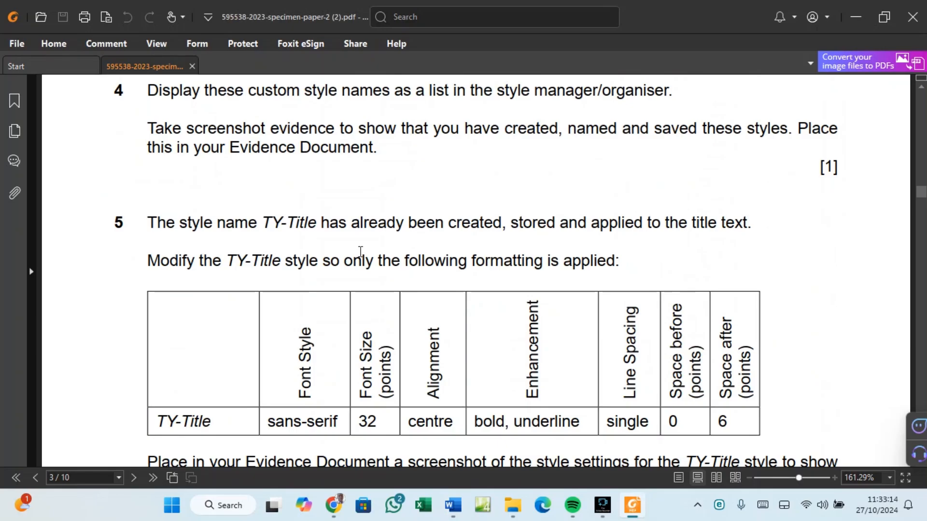
scroll(360, 252, up, 5)
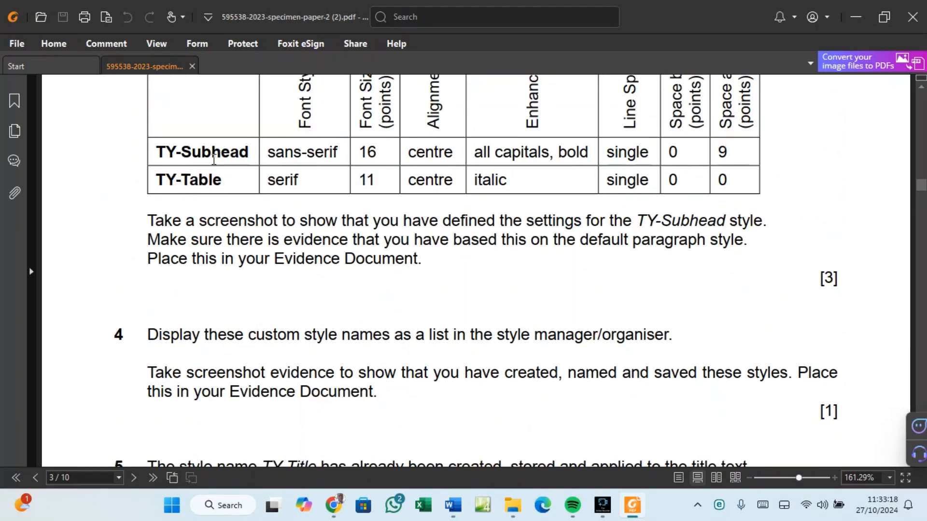
scroll(213, 202, down, 3)
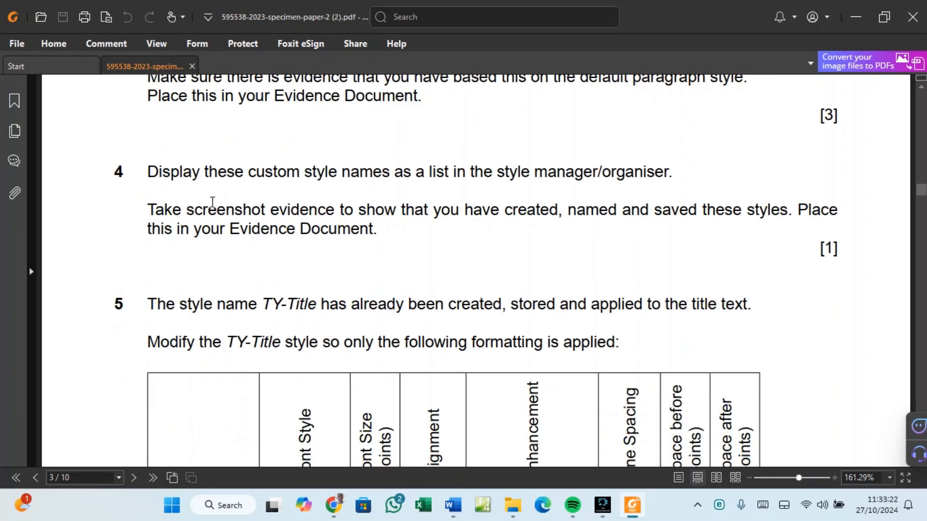
scroll(213, 202, down, 2)
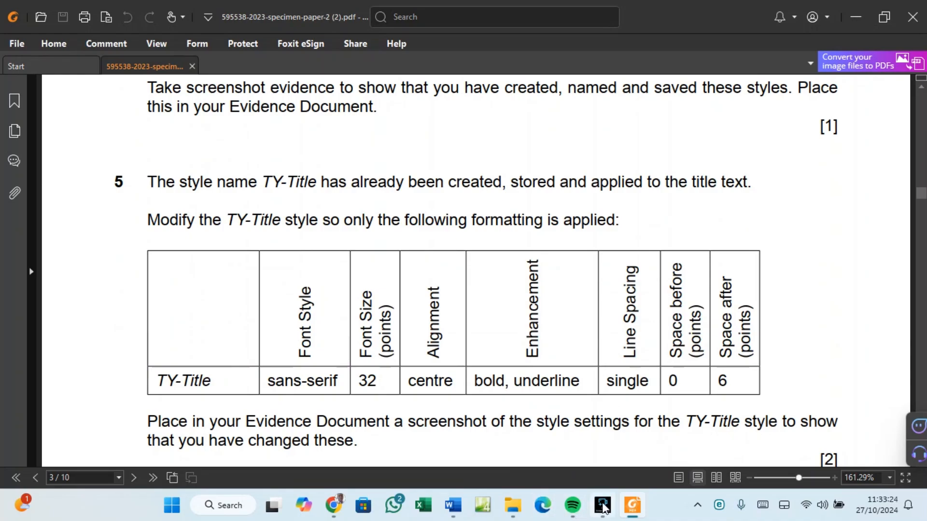
Close Word's TY-Subtitle Modify Style window unchanged and return to the PDF.
mouse_move(633, 513)
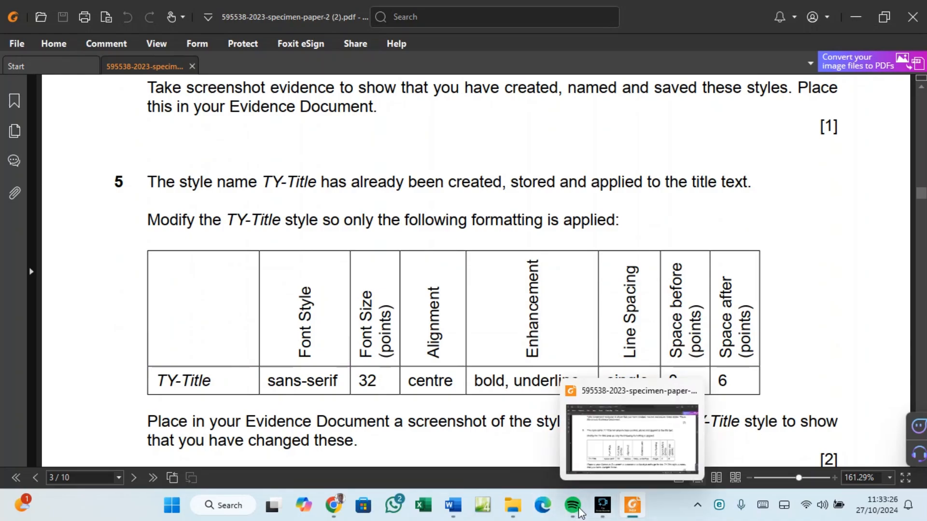
mouse_move(452, 507)
click(489, 433)
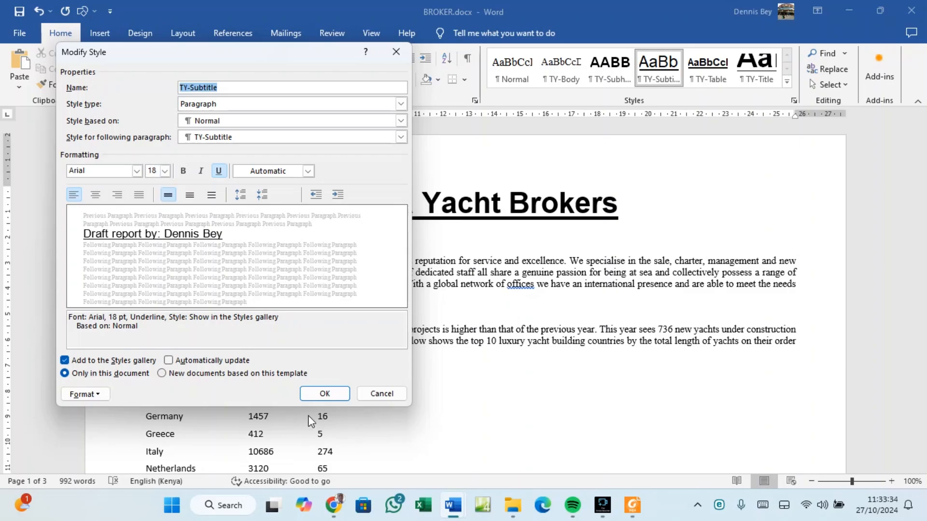
click(316, 396)
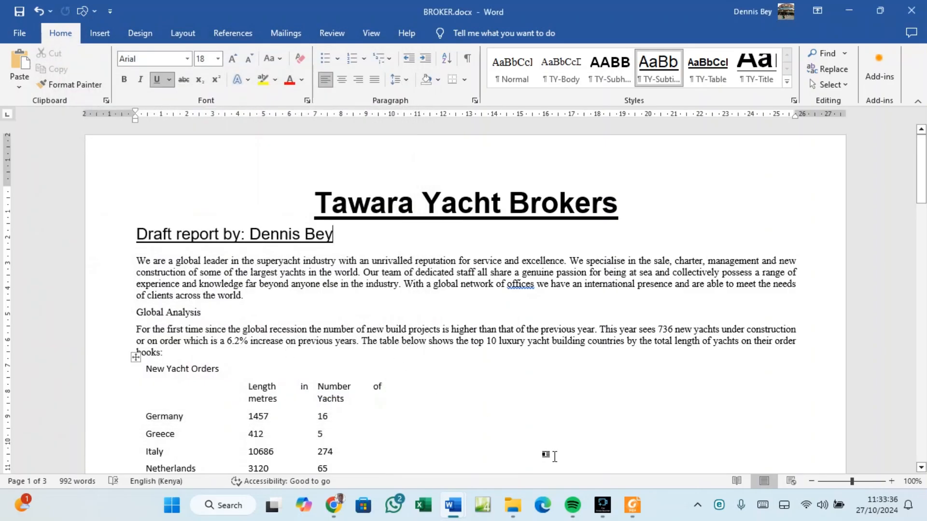
click(633, 504)
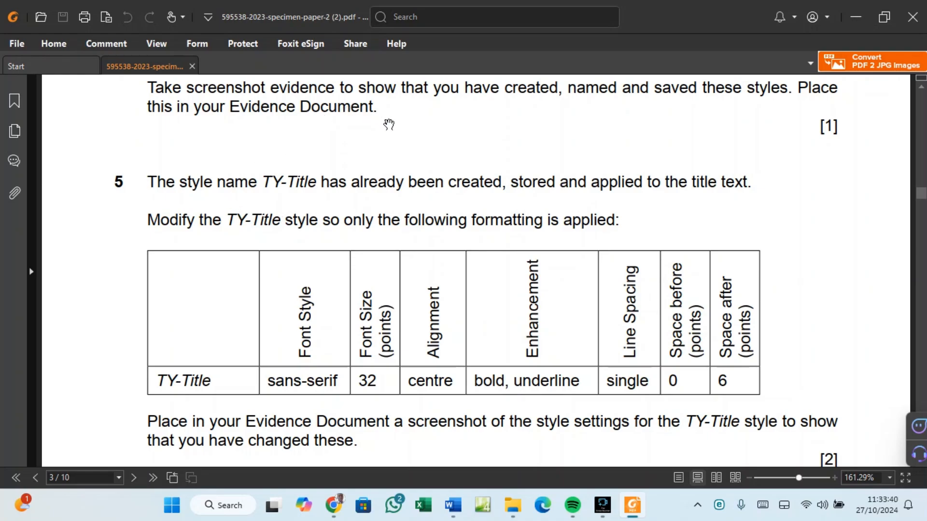
Find step 8 on page 4, highlight 'all following text is', and return to BROKER.docx.
scroll(320, 189, down, 3)
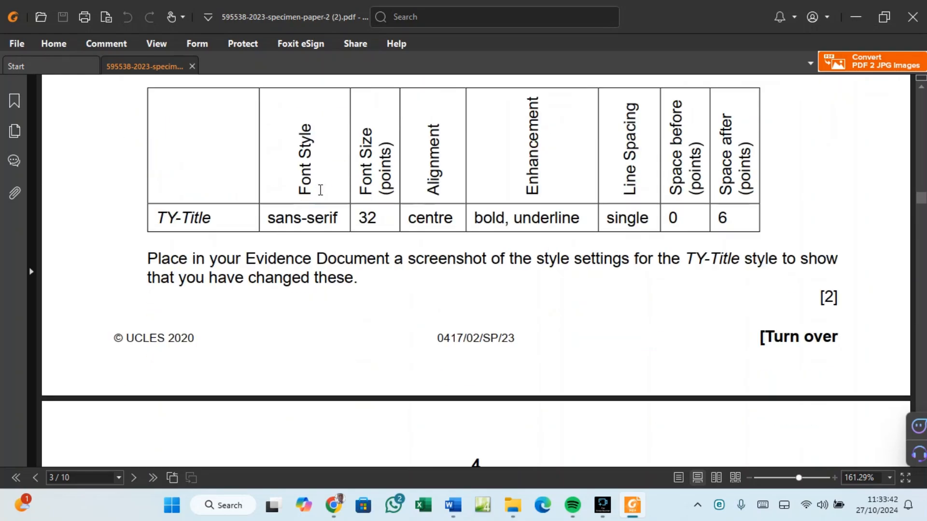
scroll(320, 190, down, 5)
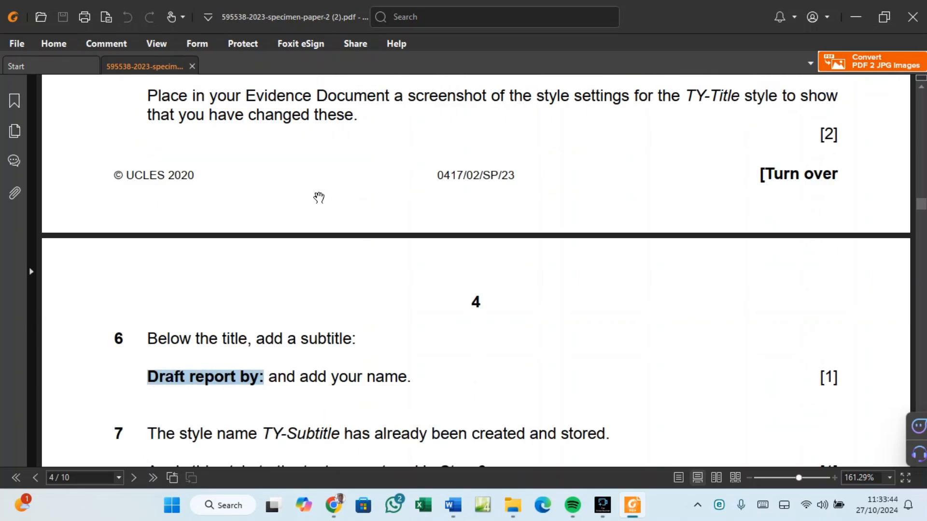
scroll(464, 357, down, 3)
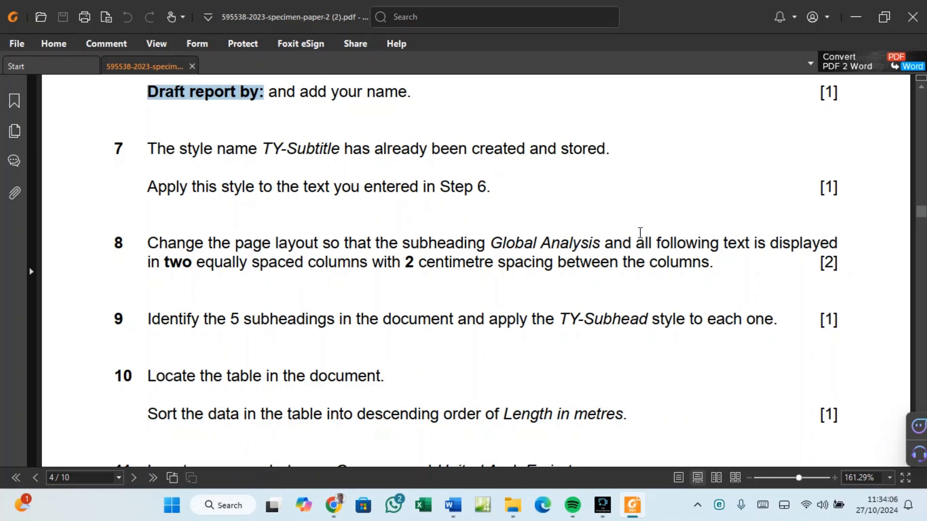
drag(638, 242, 763, 243)
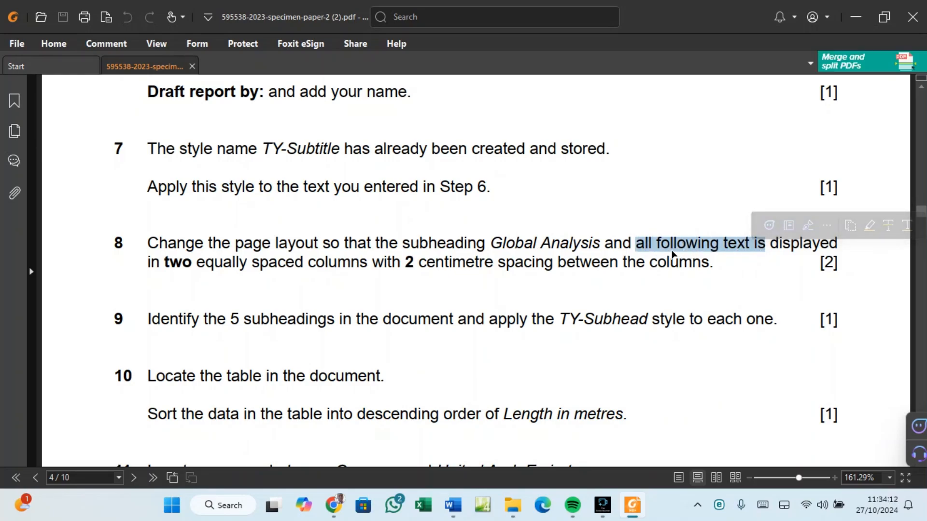
click(448, 498)
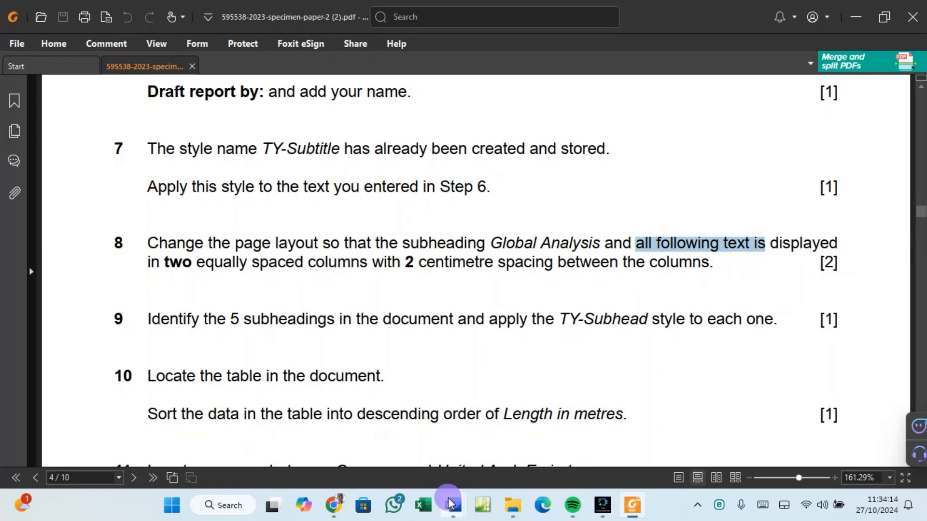
click(491, 440)
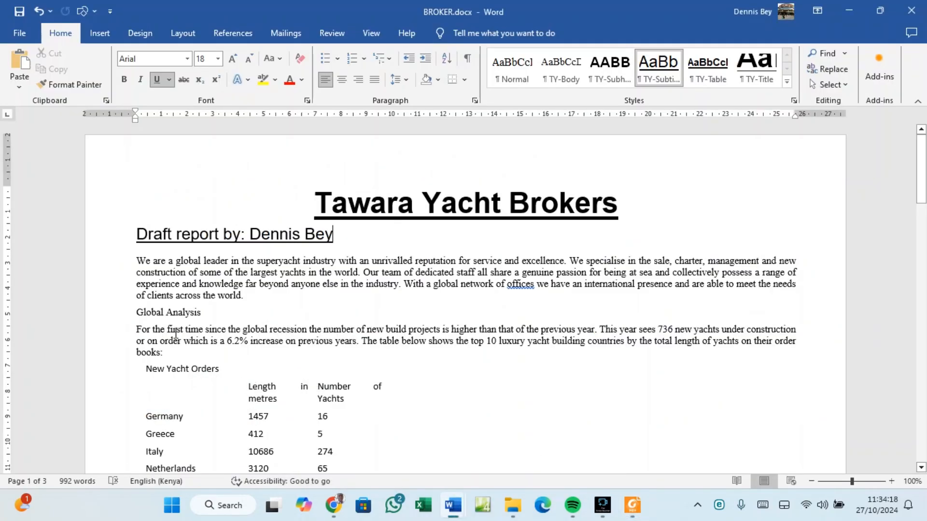
Scroll through the yacht table in Word, then mark 'Global Analysis' in step 8 of the PDF.
scroll(176, 333, down, 1)
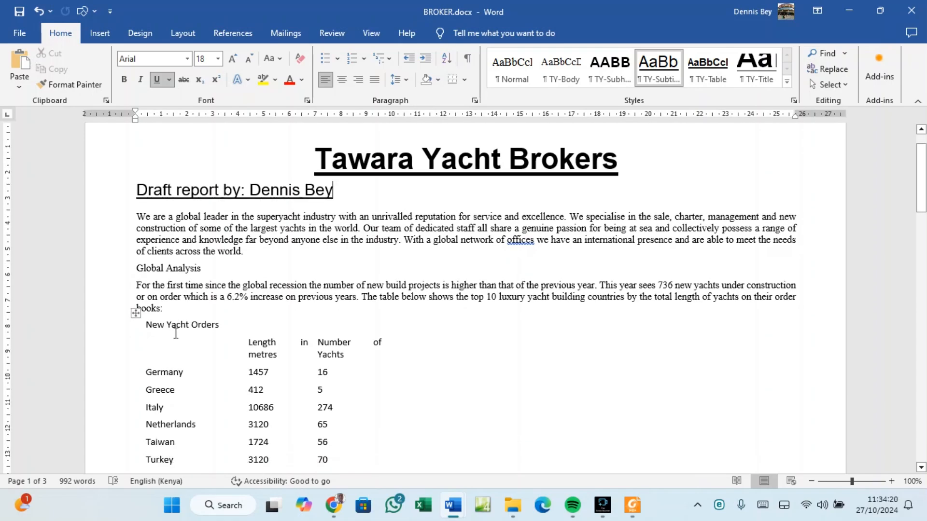
scroll(175, 333, down, 3)
scroll(175, 332, up, 4)
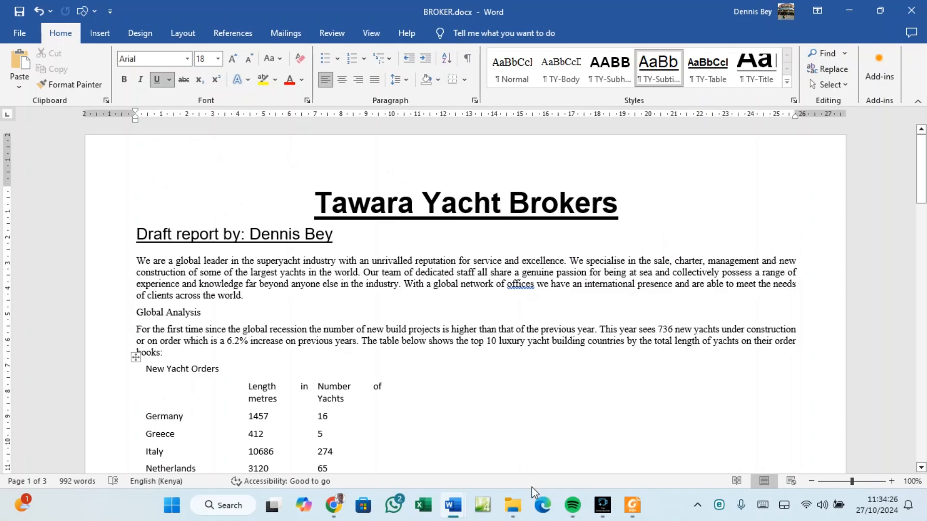
click(632, 505)
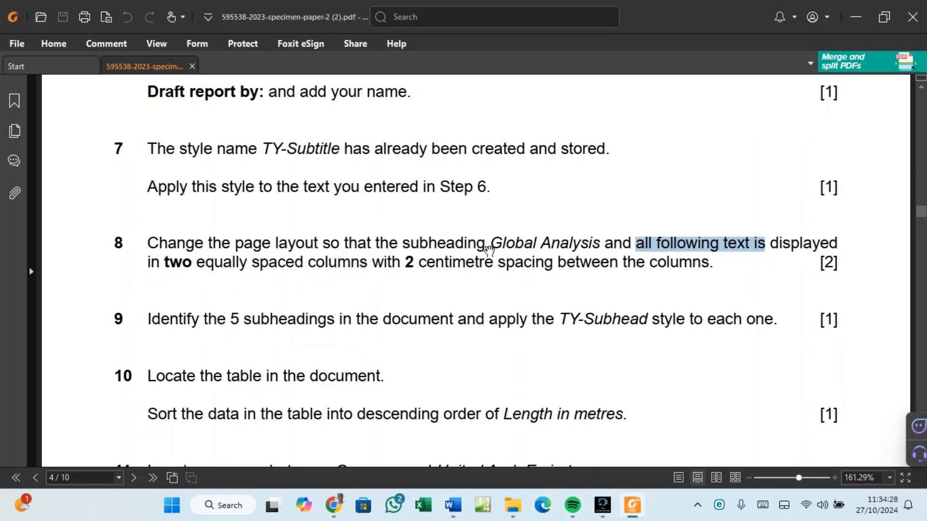
drag(489, 243, 600, 244)
Copy 'Global Analysis' from the PDF and find it in the BROKER report.
right_click(589, 247)
click(617, 258)
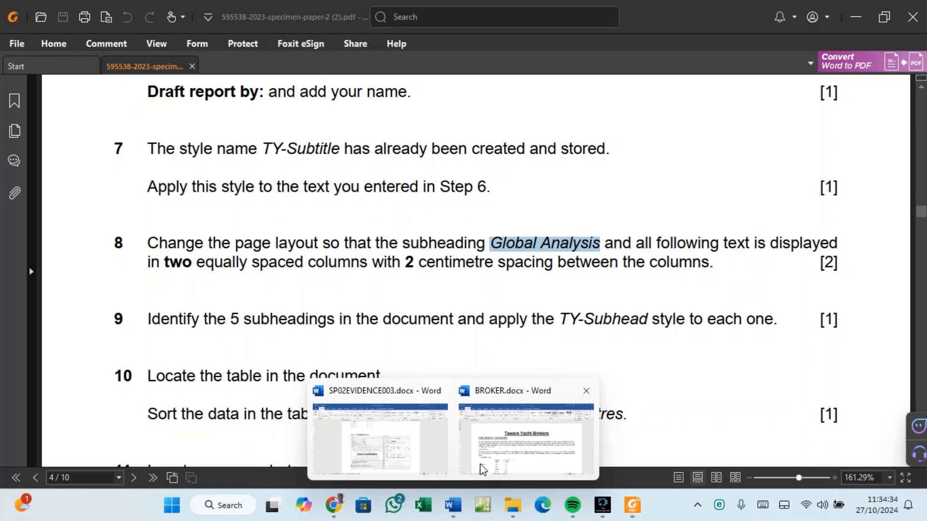
click(496, 448)
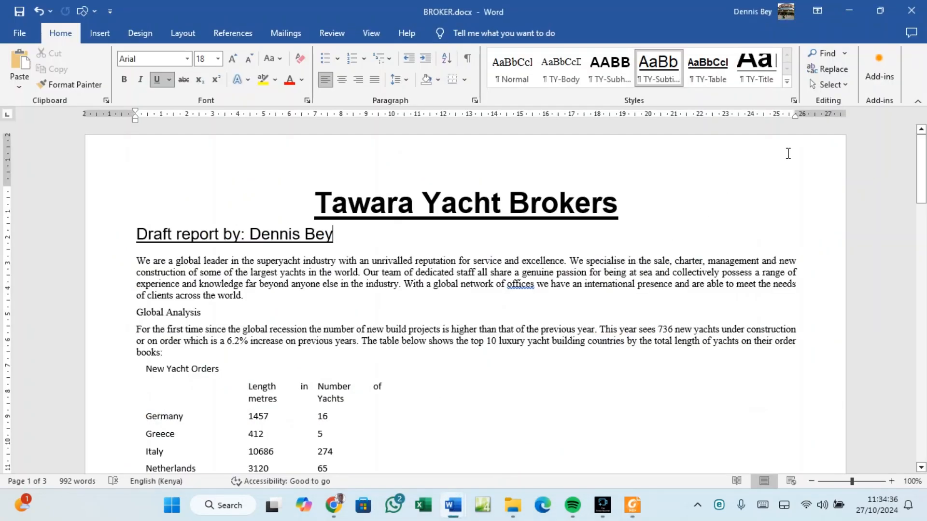
click(844, 54)
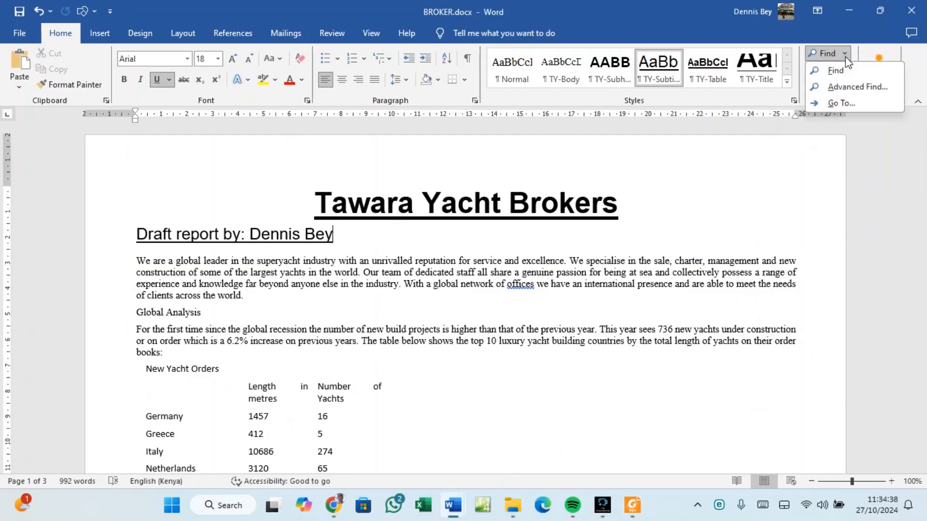
click(842, 68)
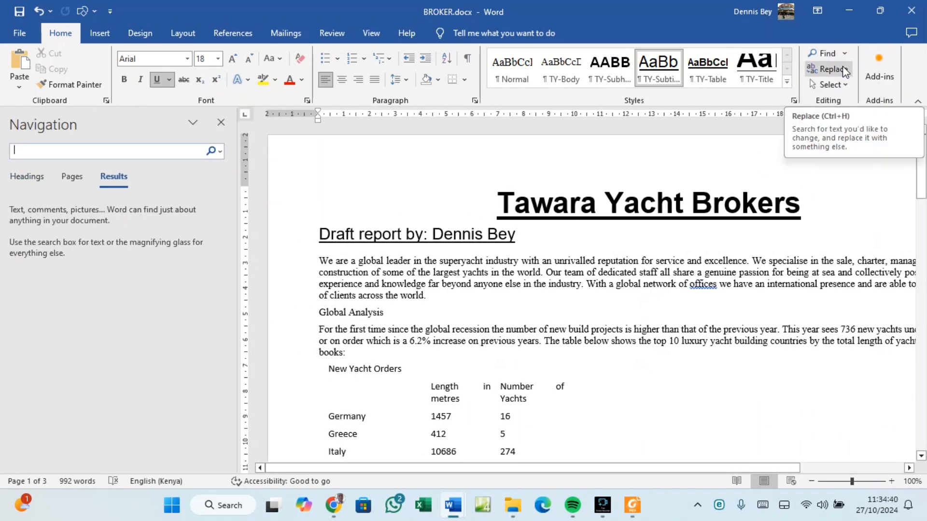
key(ctrl+v)
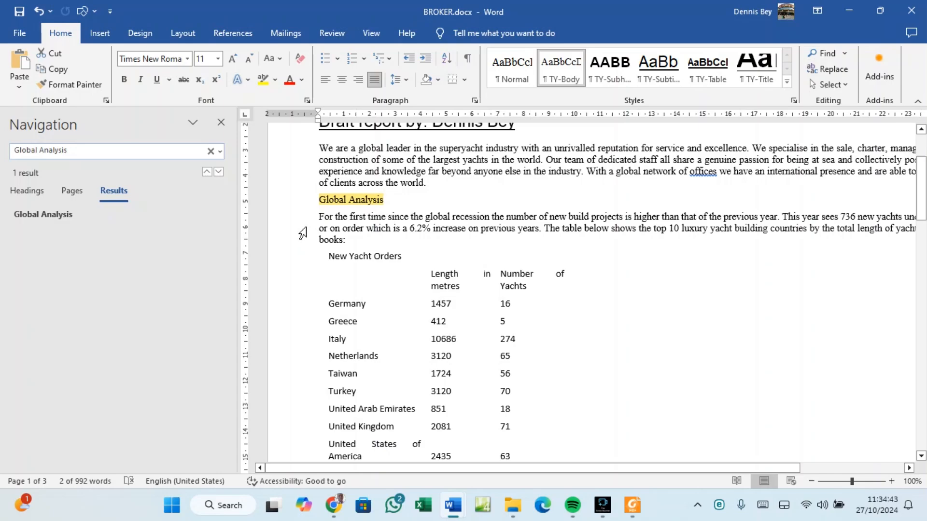
click(323, 200)
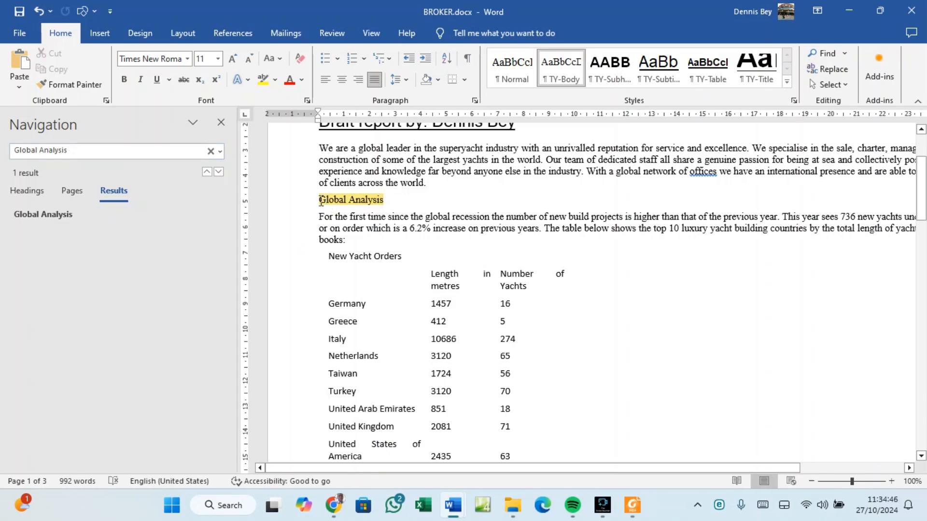
Select from Global Analysis to the end of the report and close the Navigation pane.
drag(321, 197, 448, 276)
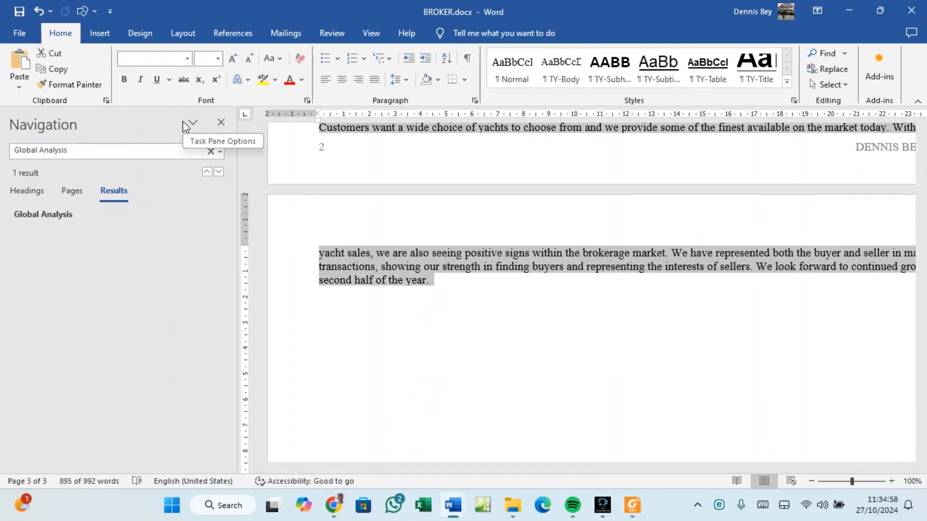
click(222, 122)
scroll(285, 211, up, 2)
scroll(285, 211, up, 15)
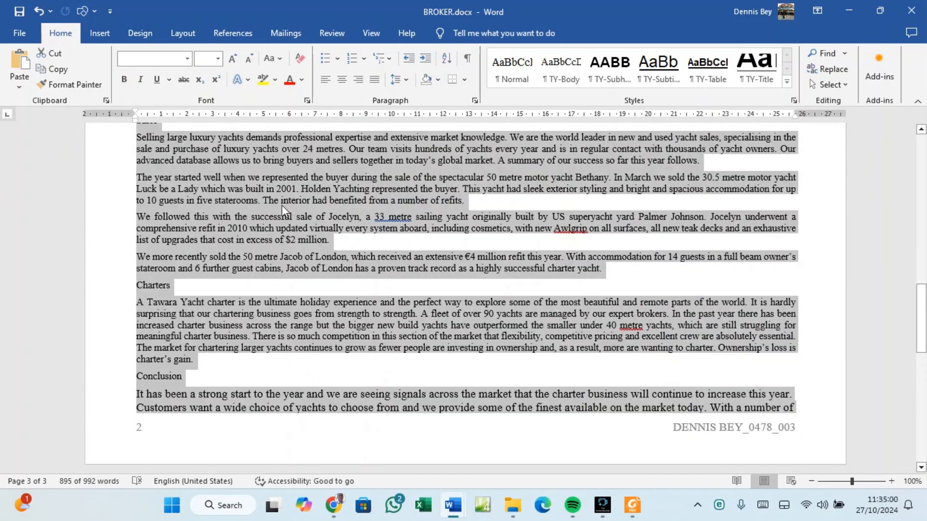
scroll(179, 261, up, 10)
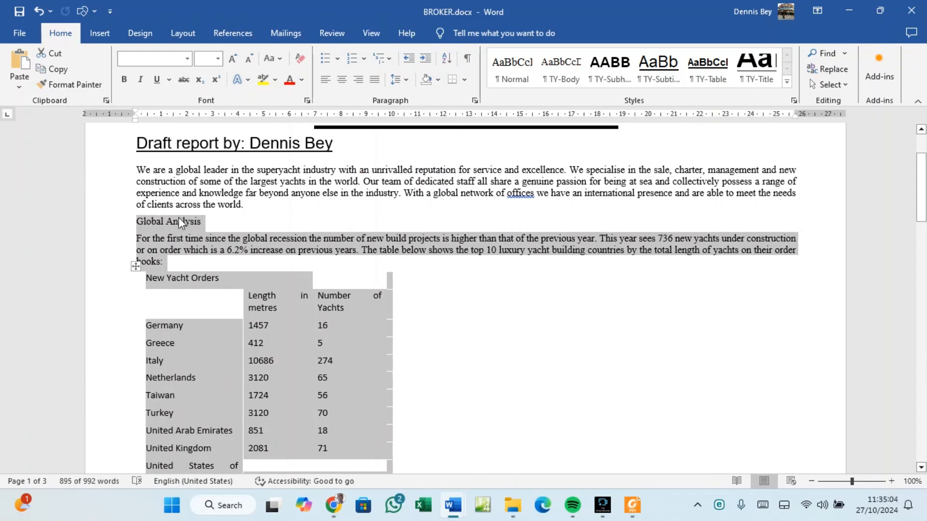
click(633, 505)
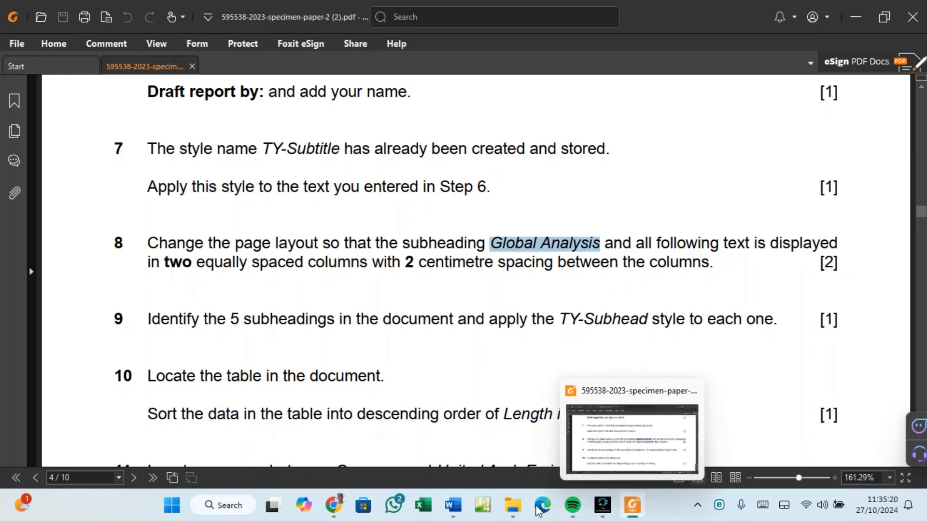
Set the selected text to two equal-width columns with 2 cm spacing via More Columns.
mouse_move(453, 505)
click(500, 456)
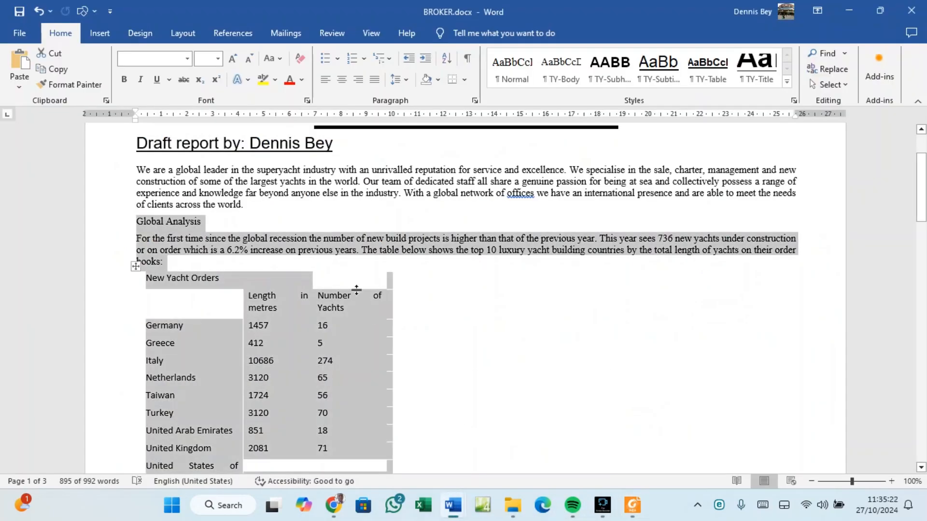
click(181, 32)
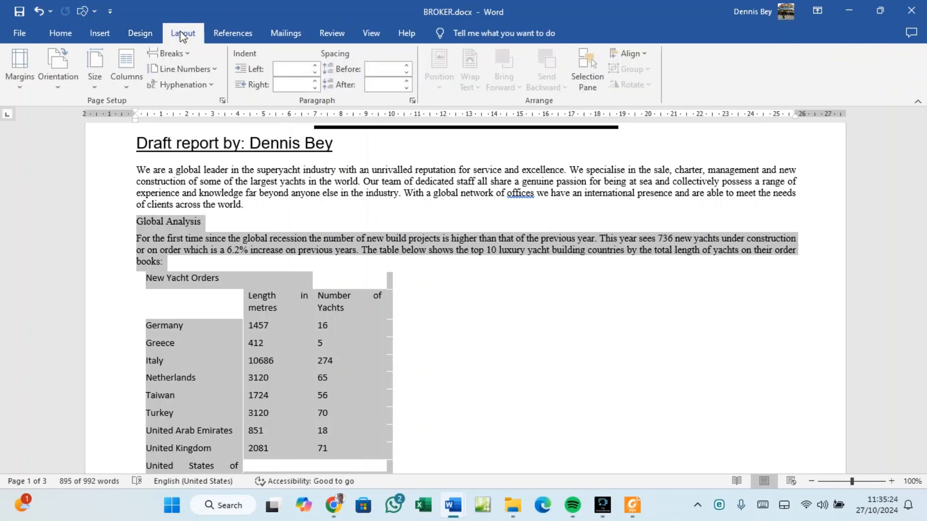
click(129, 82)
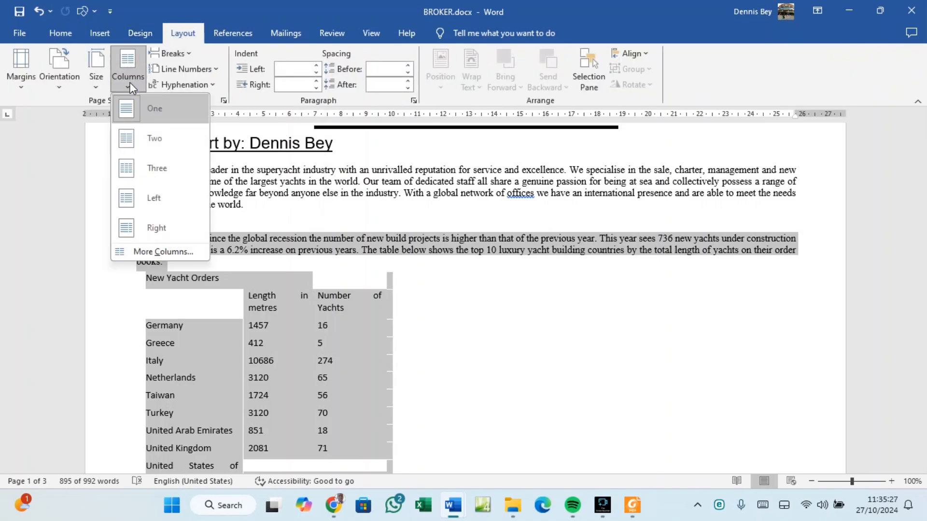
click(158, 250)
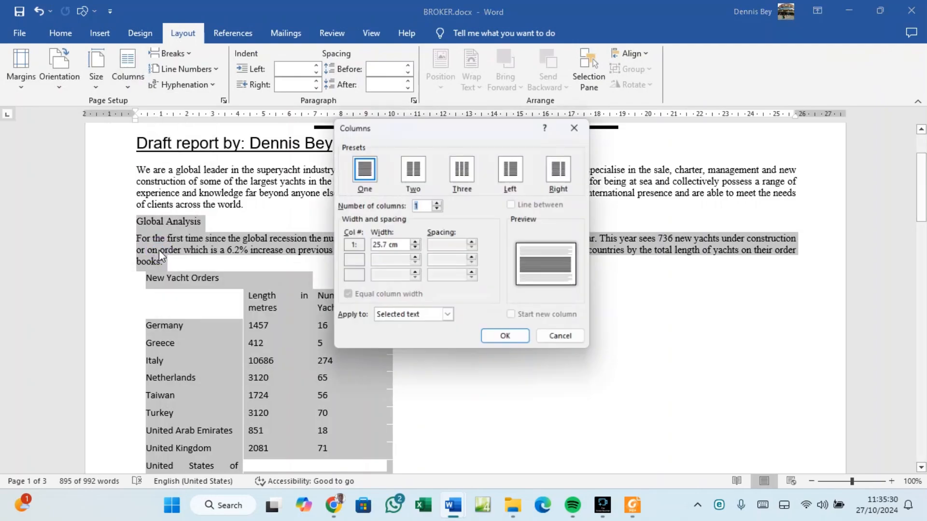
click(409, 170)
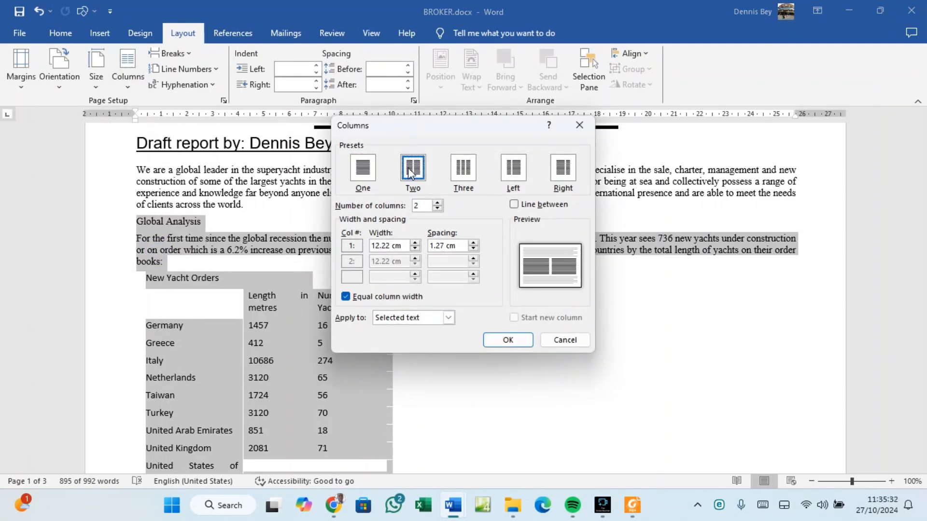
click(473, 243)
click(473, 243)
click(473, 243)
click(473, 243)
click(474, 244)
click(474, 244)
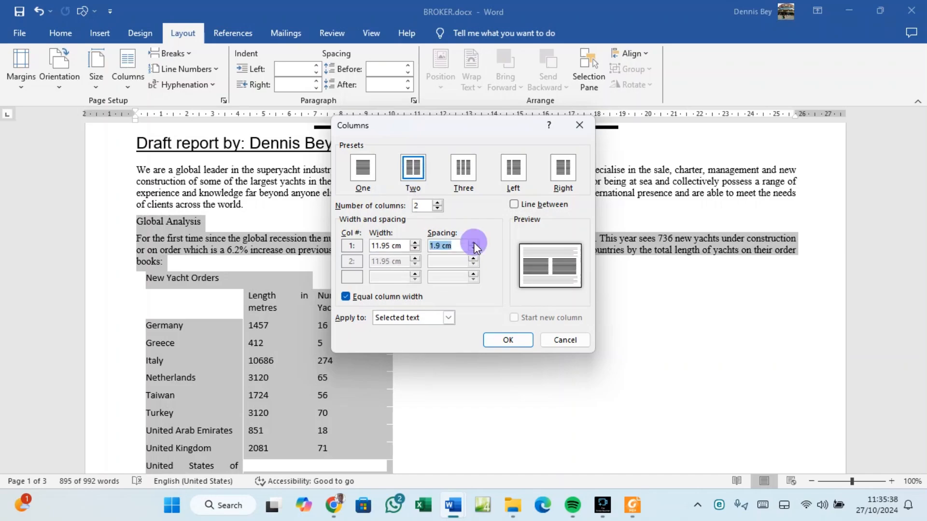
click(474, 243)
click(474, 243)
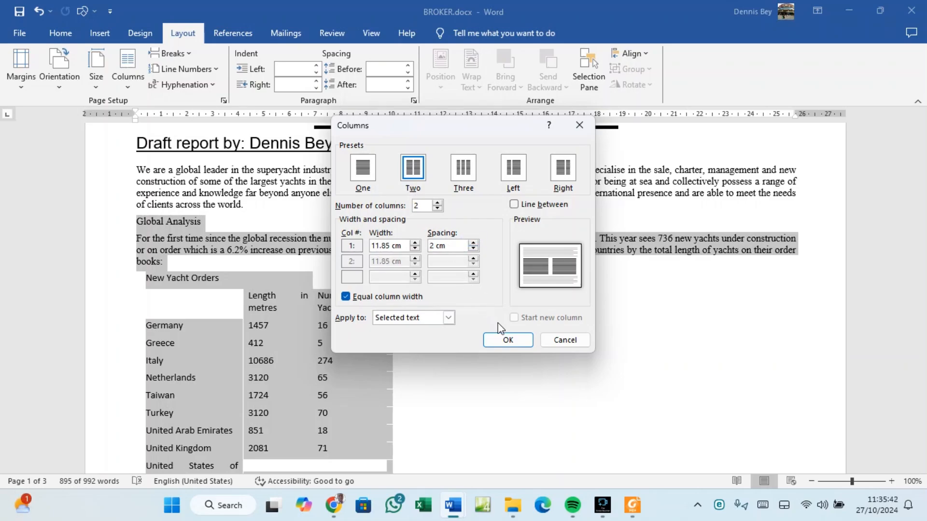
click(508, 340)
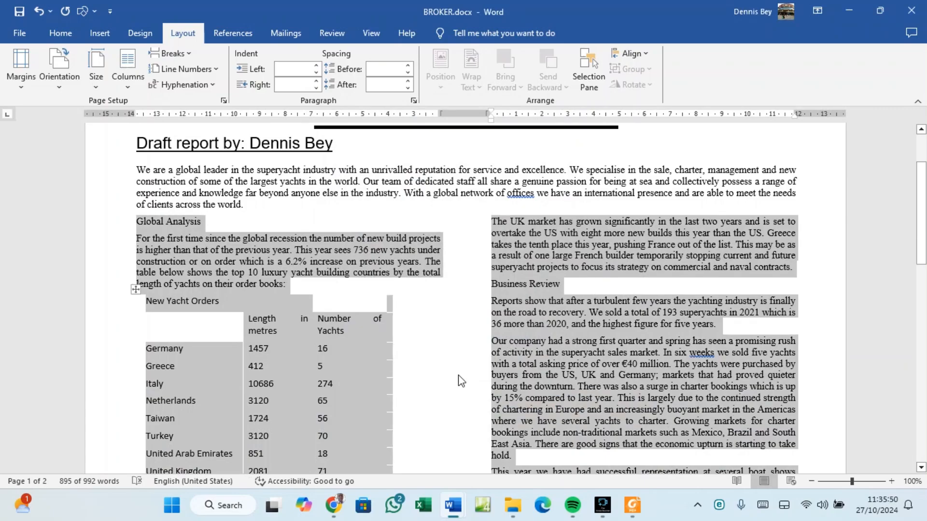
click(608, 472)
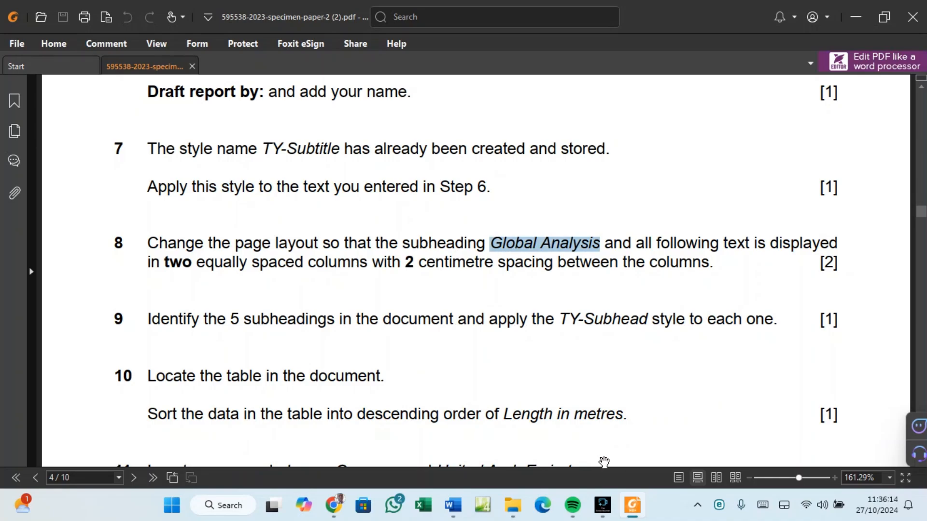
Switch back to the BROKER.docx window from its taskbar preview.
mouse_move(454, 512)
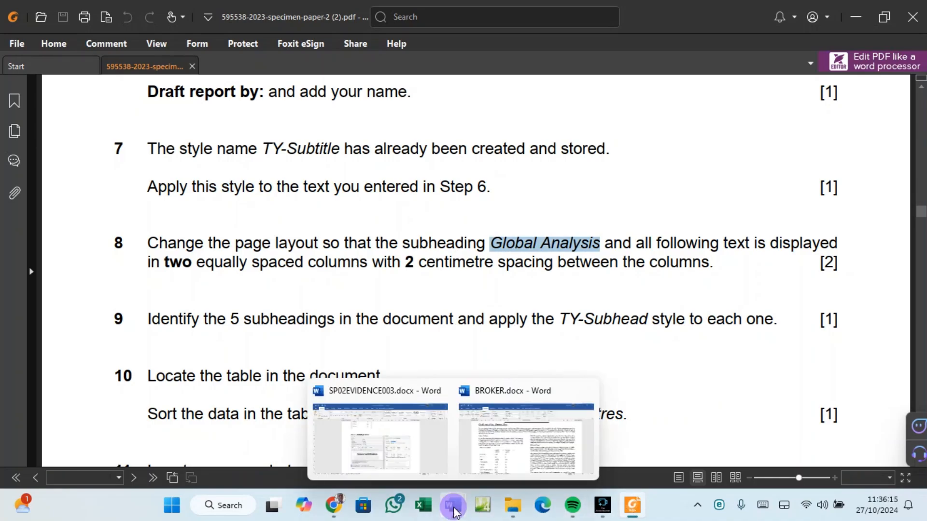
click(490, 458)
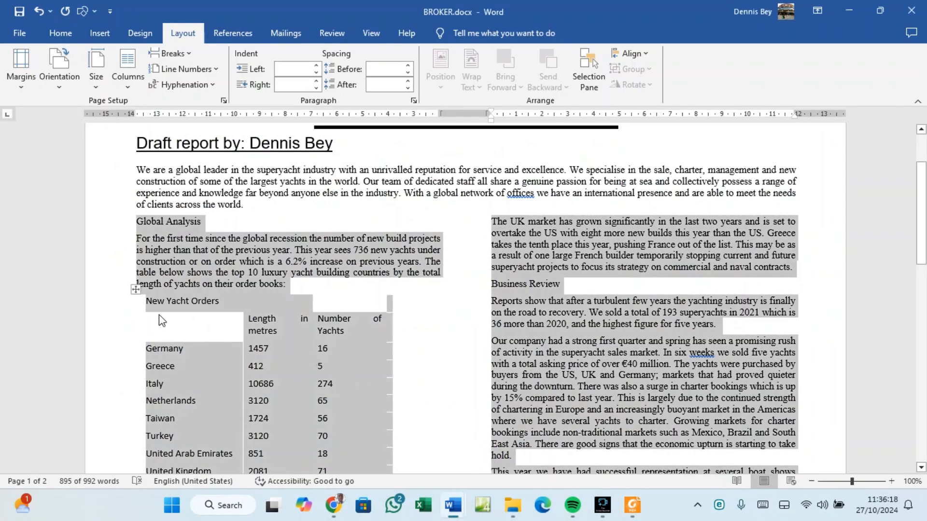
click(167, 225)
double_click(167, 225)
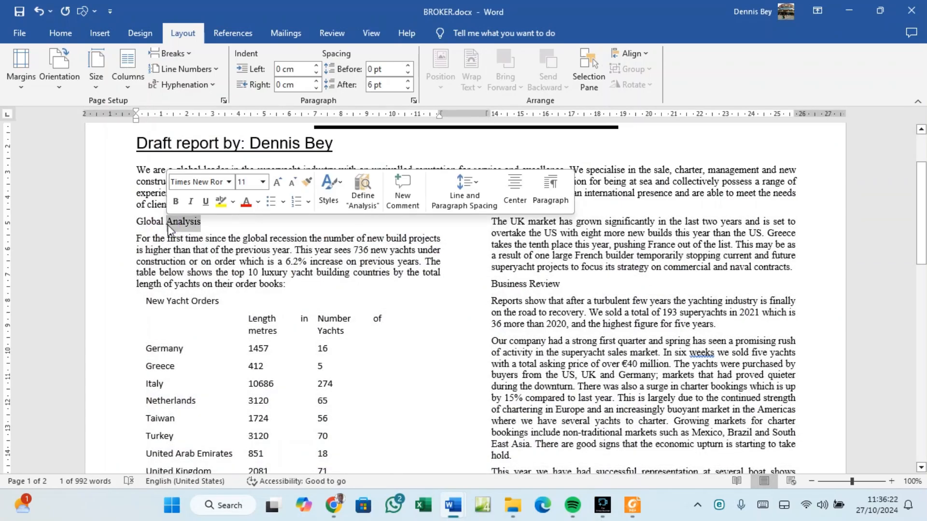
scroll(168, 242, down, 5)
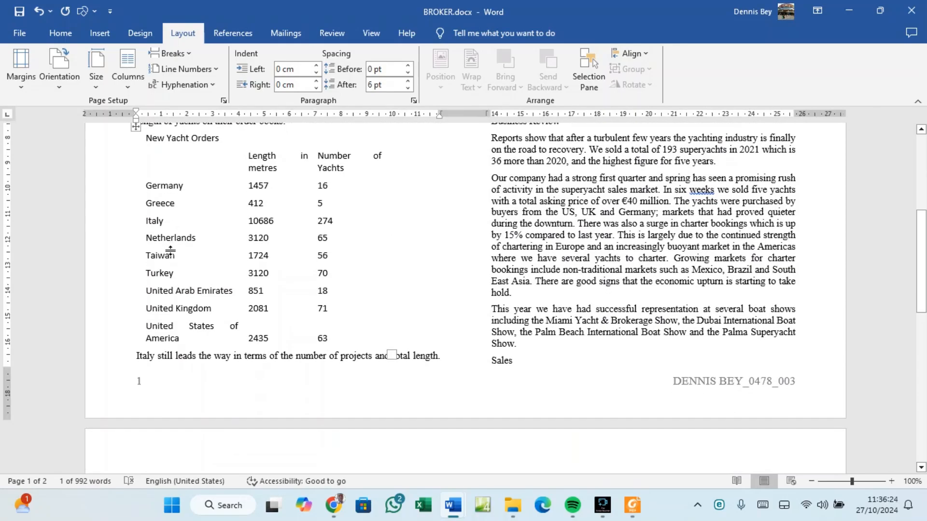
scroll(170, 251, down, 3)
scroll(170, 250, up, 3)
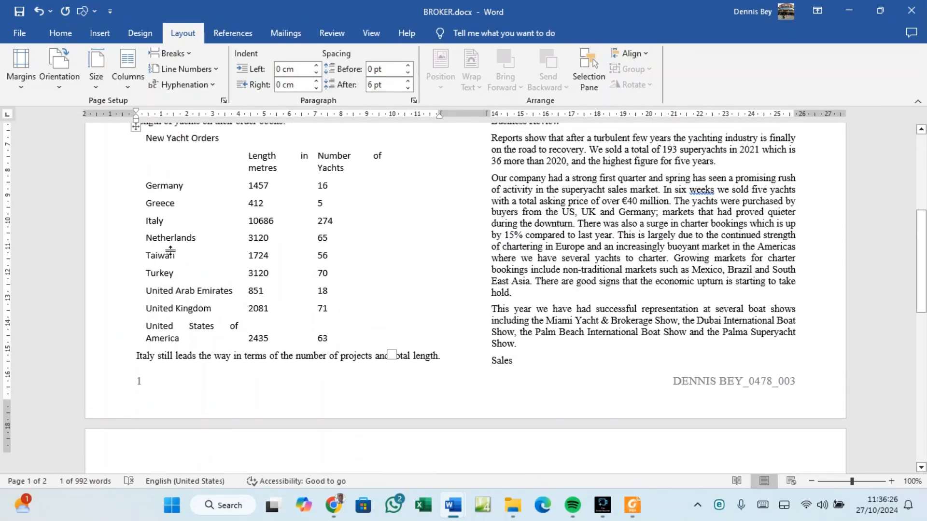
scroll(171, 255, down, 1)
scroll(171, 254, down, 10)
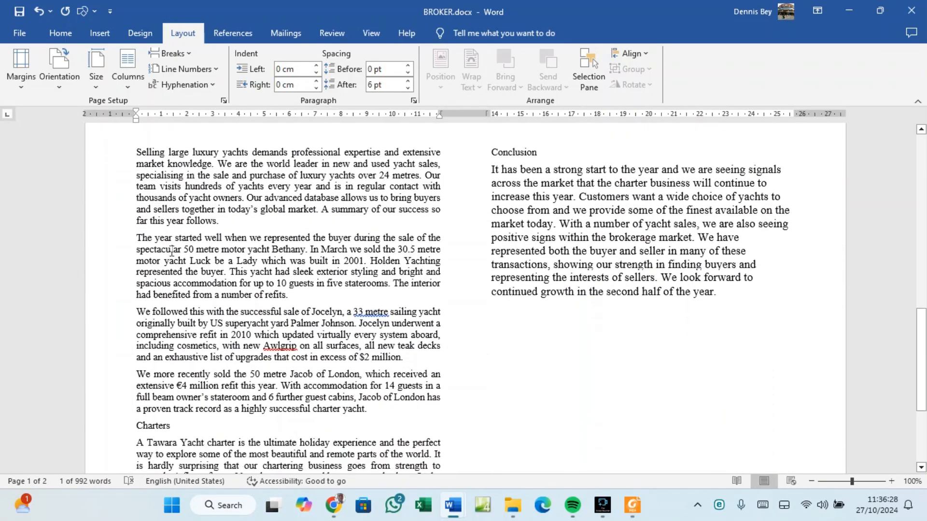
scroll(172, 250, down, 3)
double_click(155, 269)
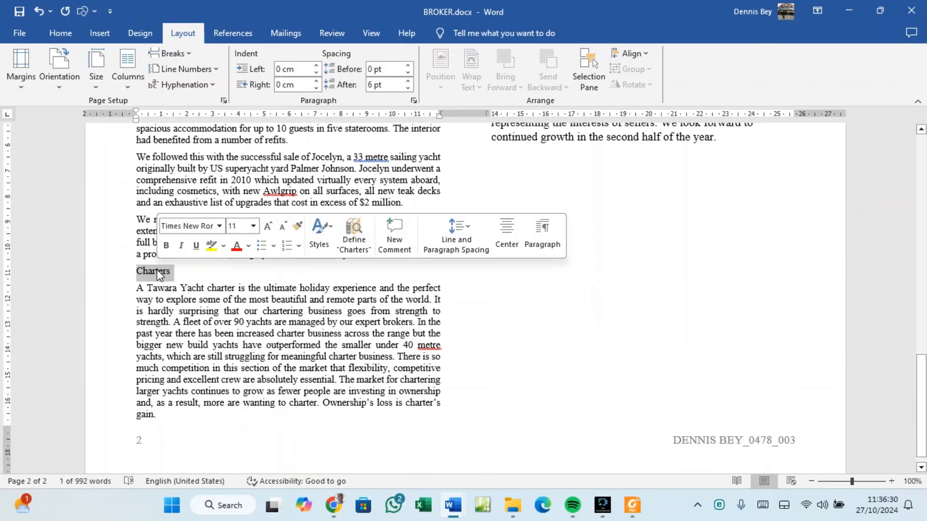
scroll(330, 330, up, 10)
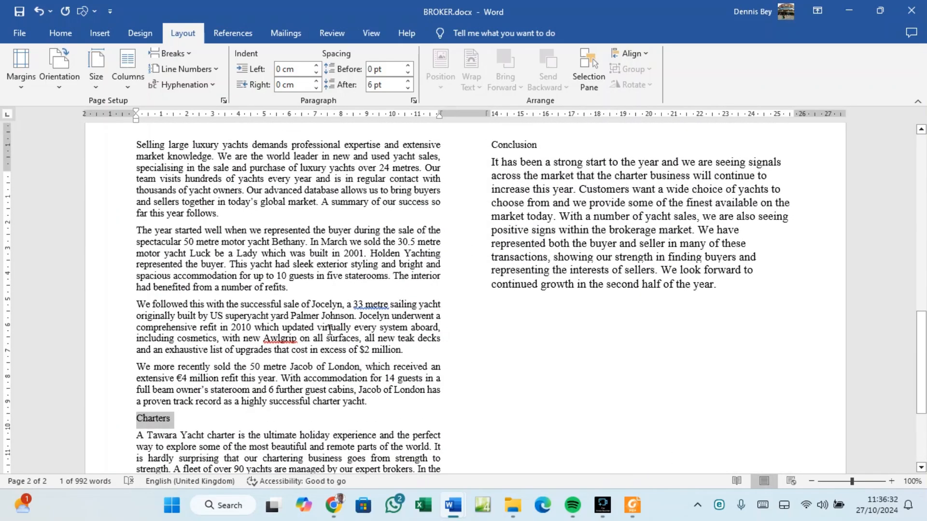
scroll(330, 329, up, 13)
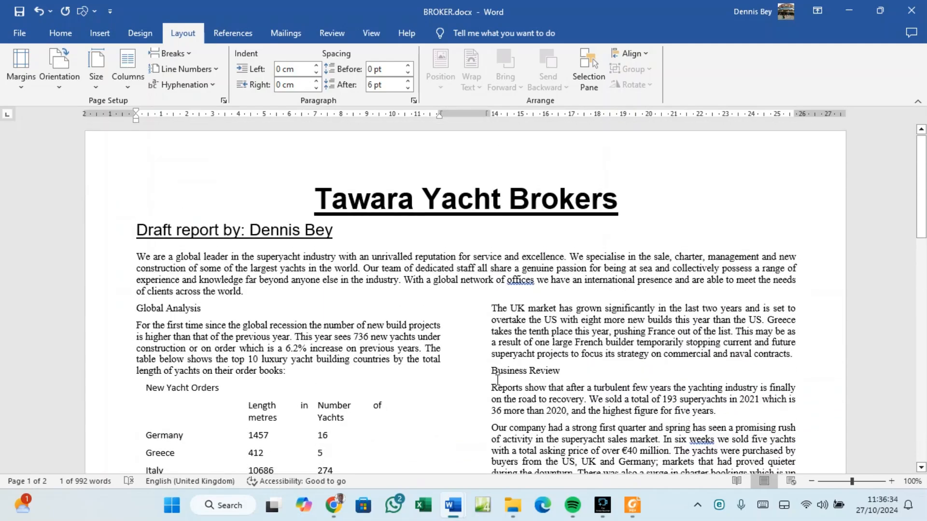
double_click(526, 375)
scroll(528, 374, down, 6)
scroll(528, 373, down, 2)
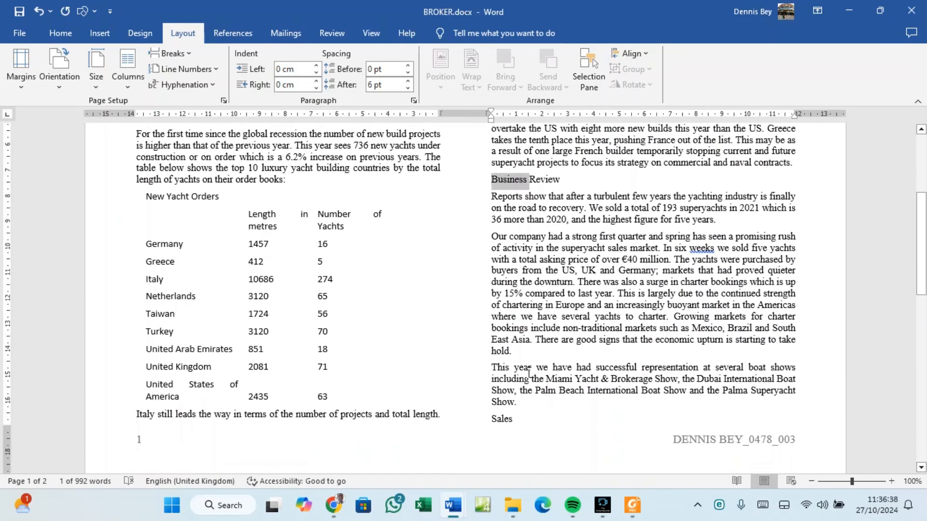
double_click(502, 386)
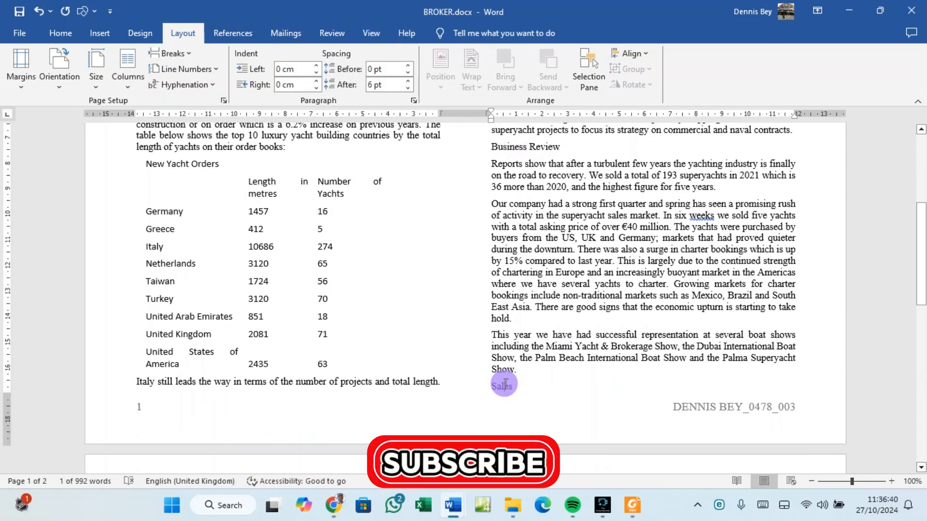
scroll(505, 385, down, 6)
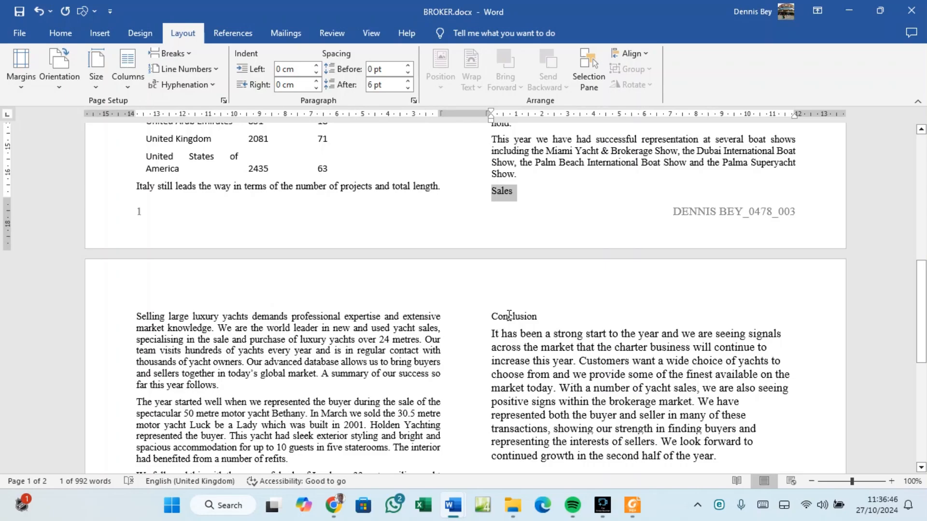
scroll(510, 319, down, 4)
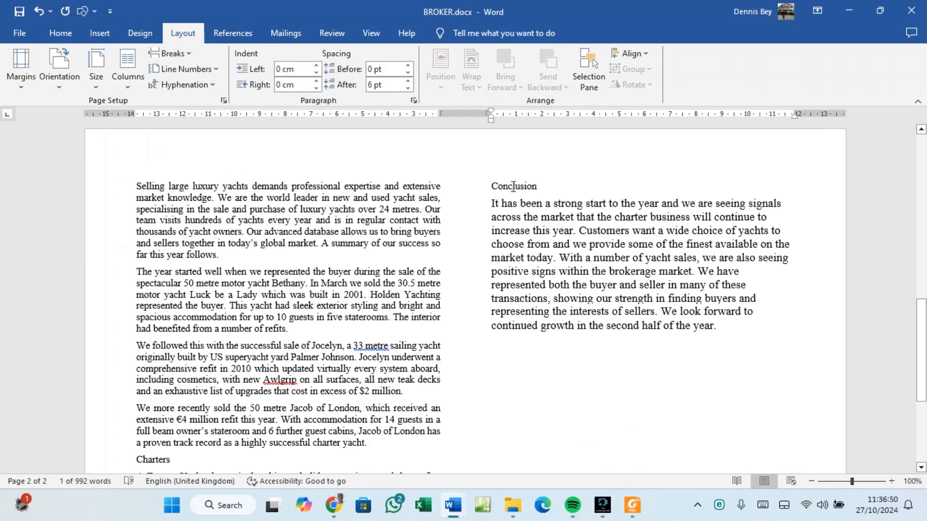
scroll(513, 186, up, 15)
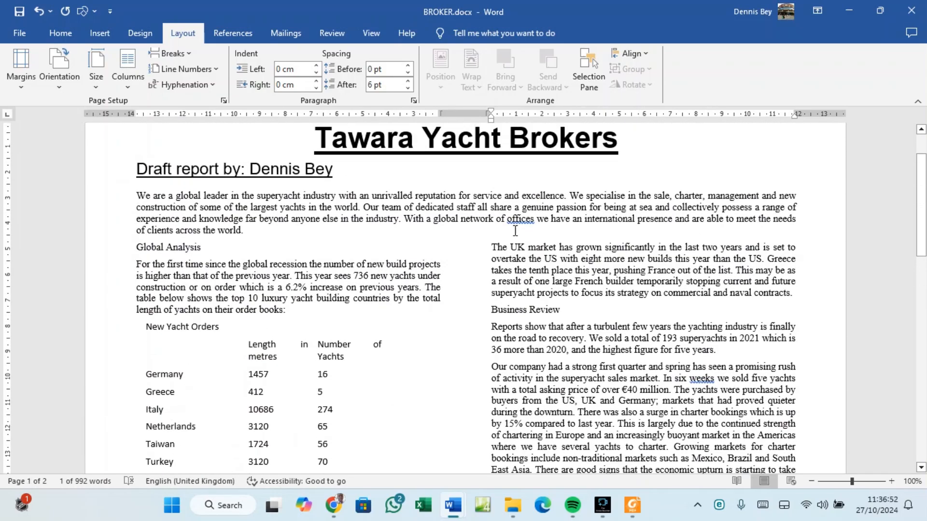
click(632, 506)
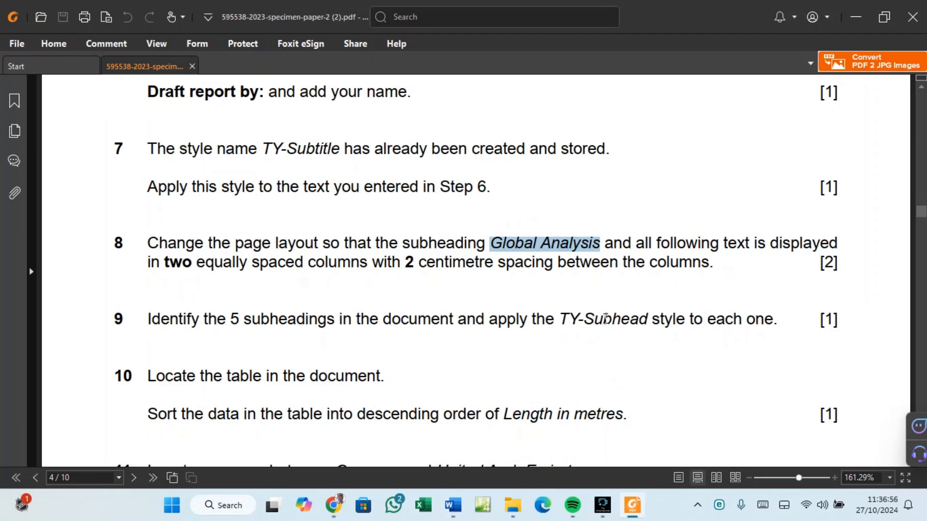
mouse_move(630, 518)
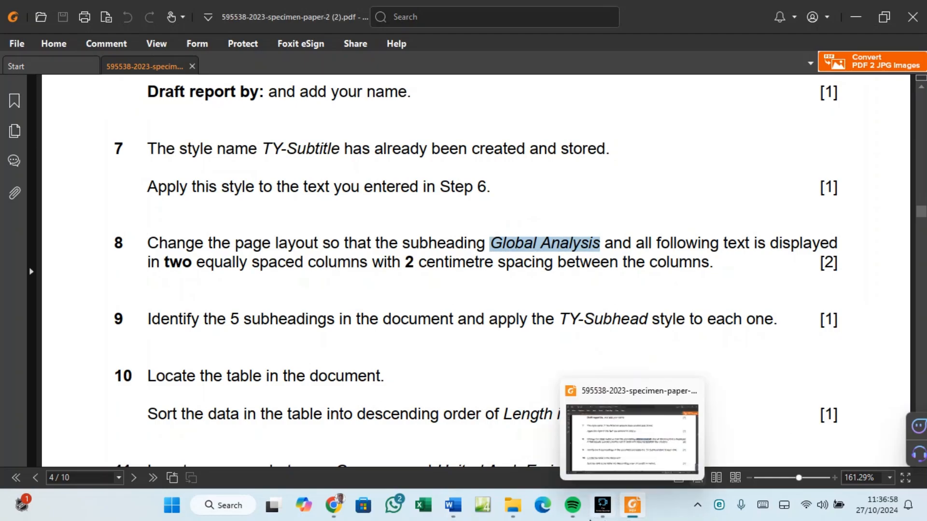
mouse_move(453, 507)
click(492, 448)
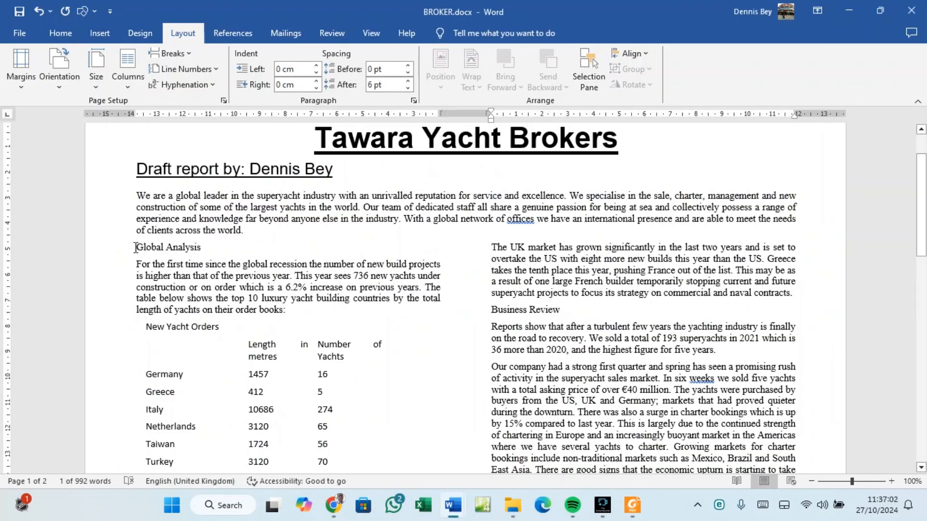
Apply the TY-Subhead style to the Global Analysis and Sales subheadings.
drag(136, 248, 203, 248)
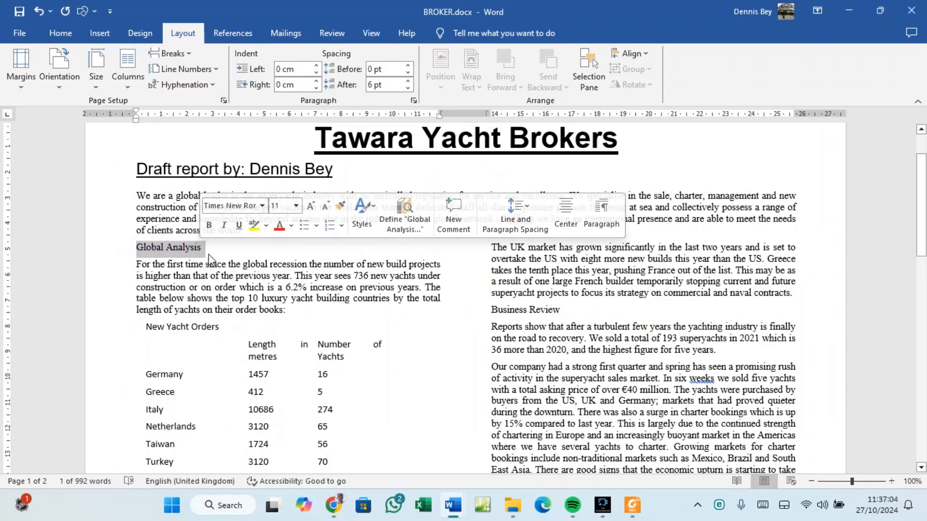
click(62, 34)
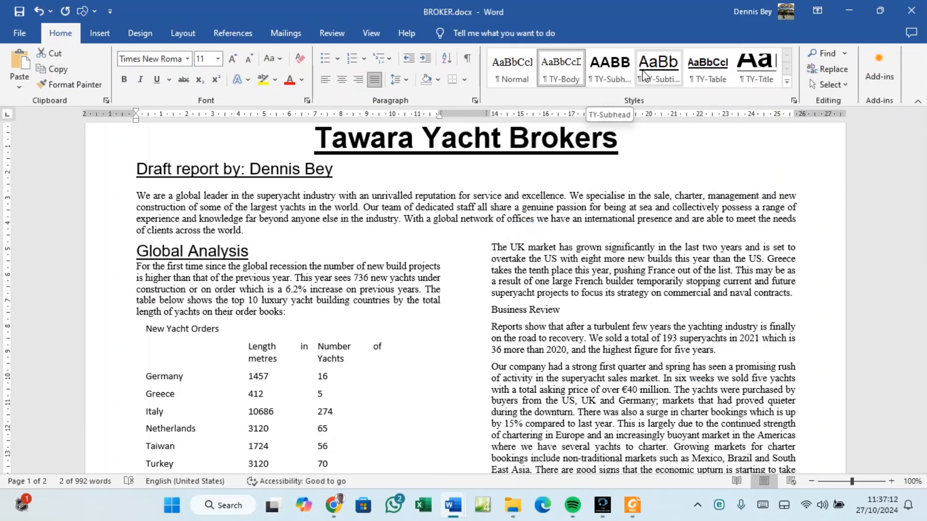
click(609, 77)
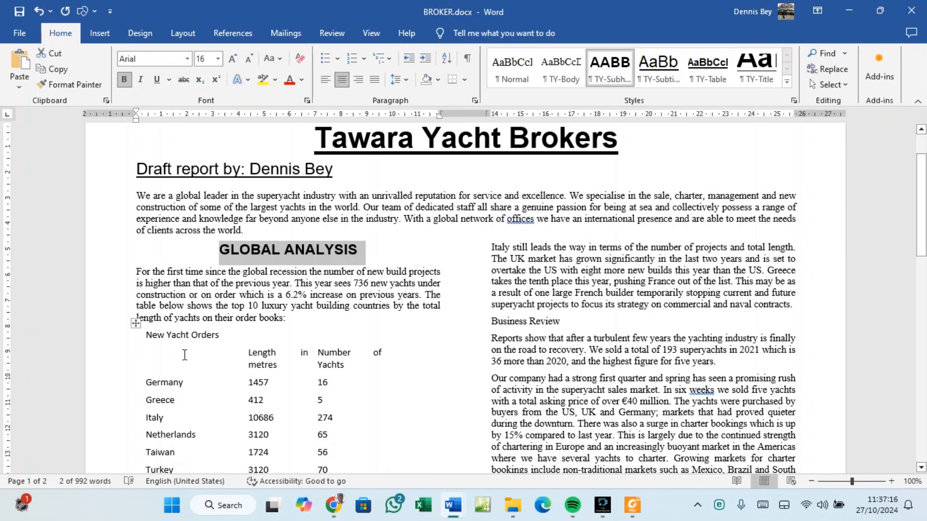
scroll(242, 328, down, 8)
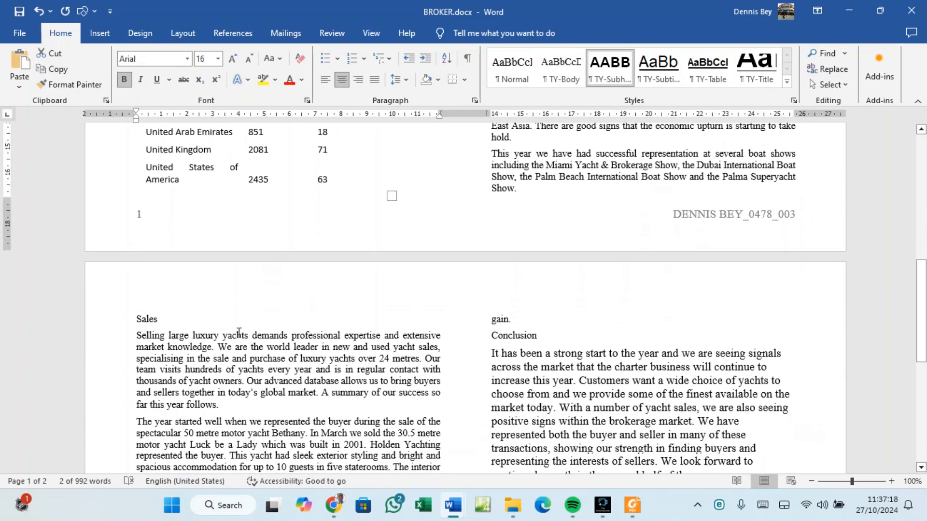
double_click(147, 316)
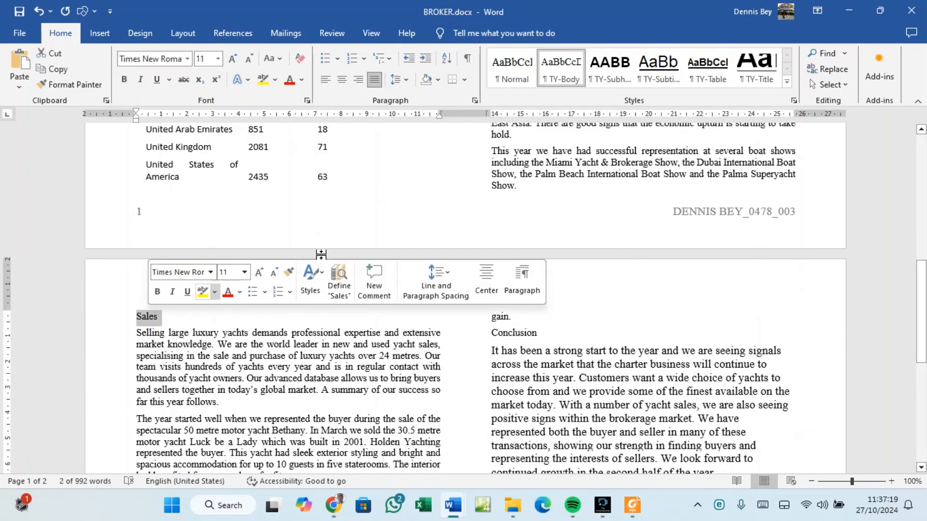
click(620, 78)
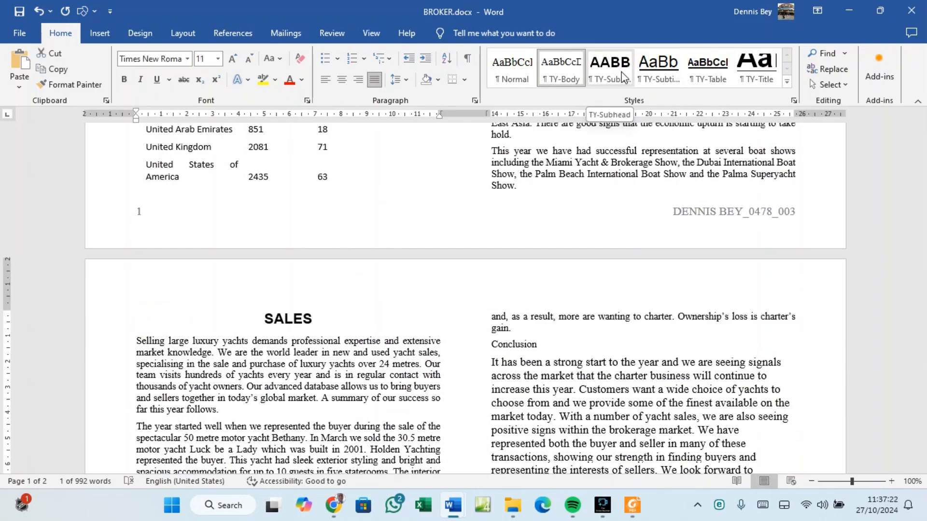
click(623, 77)
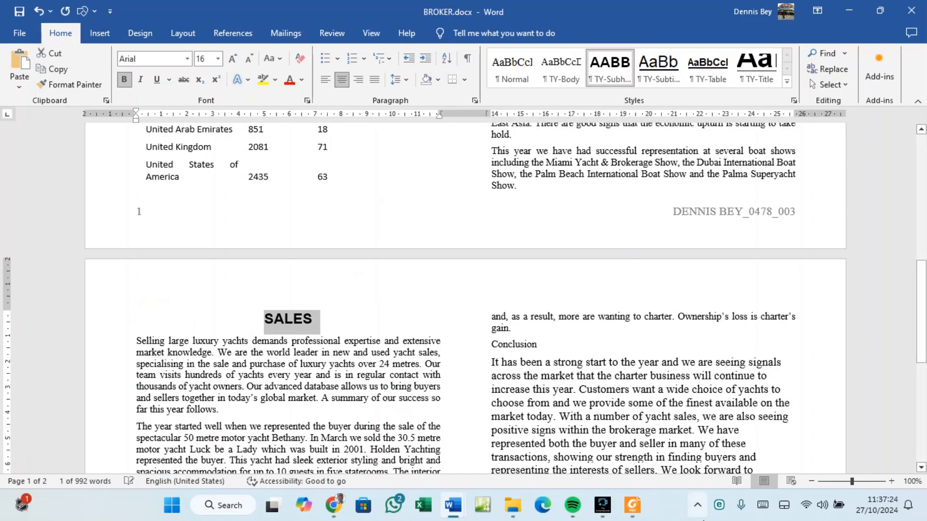
After rechecking the exam paper, apply TY-Subhead to the Charters subheading.
click(634, 506)
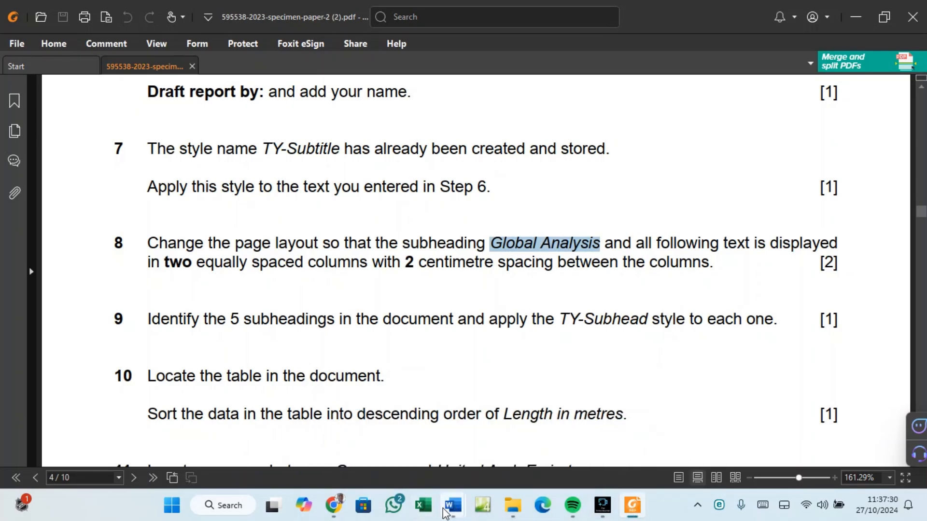
mouse_move(444, 512)
click(488, 464)
scroll(298, 365, down, 2)
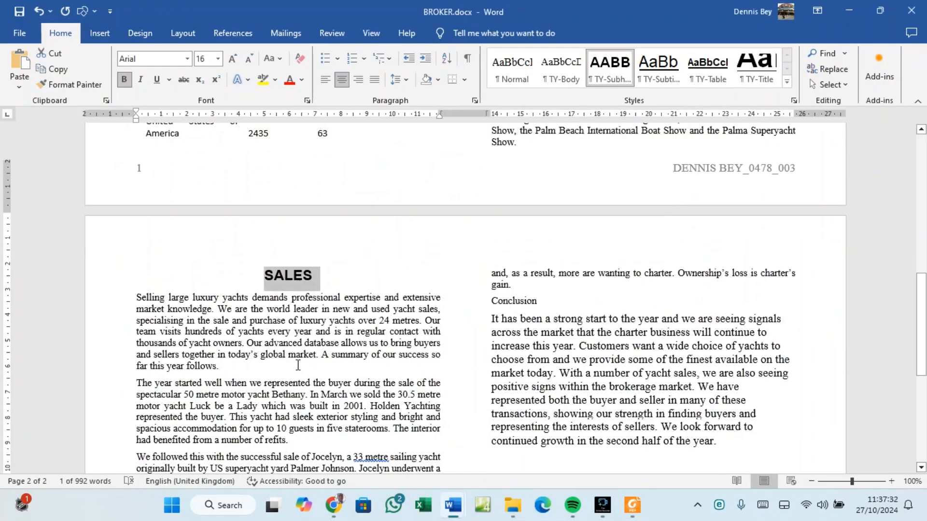
scroll(298, 365, down, 6)
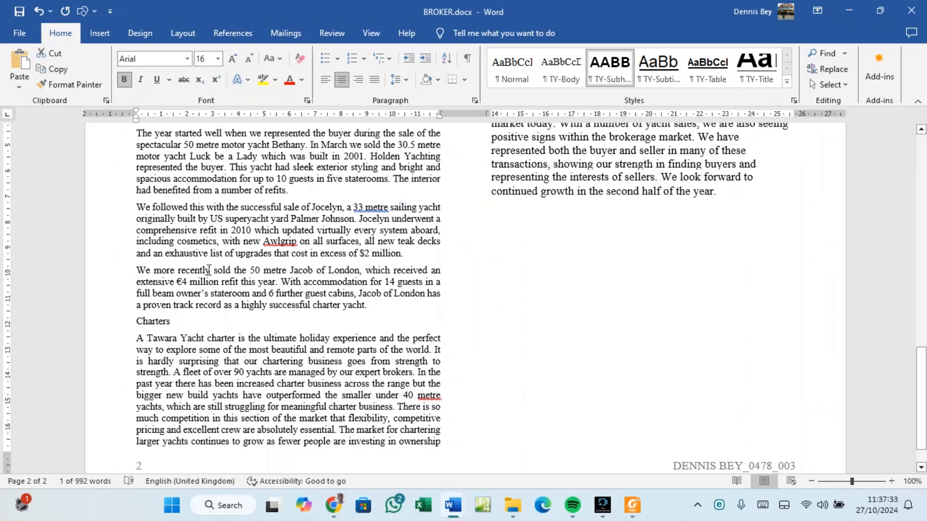
double_click(147, 321)
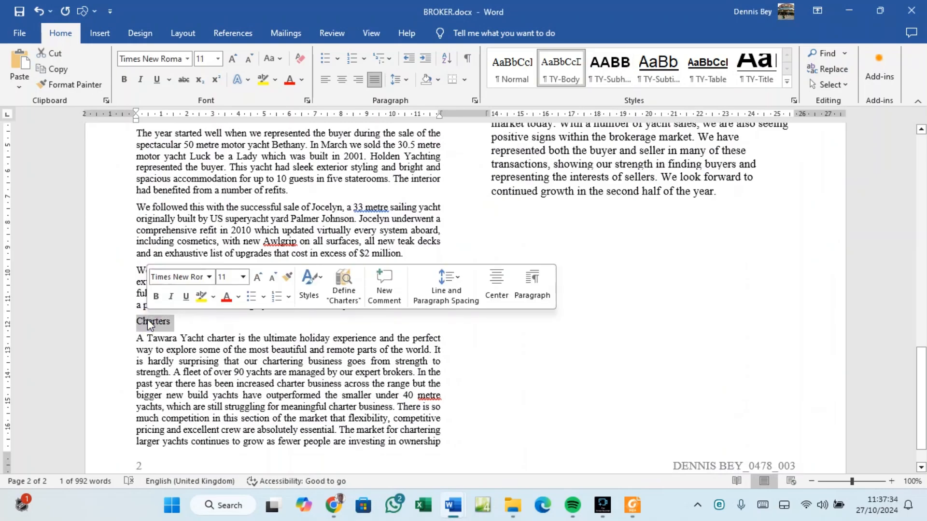
click(616, 82)
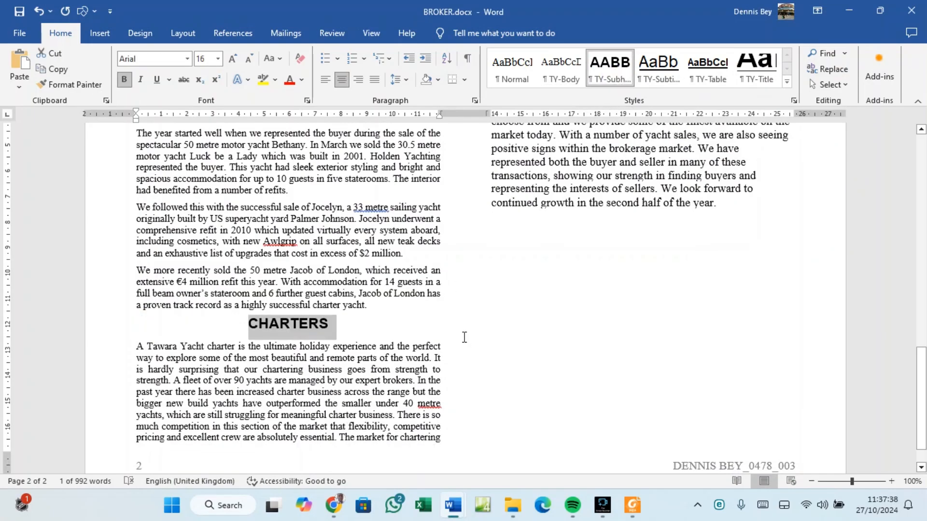
Apply TY-Subhead to the Conclusion and Business Review subheadings.
scroll(464, 336, up, 2)
scroll(464, 337, down, 3)
scroll(465, 337, up, 8)
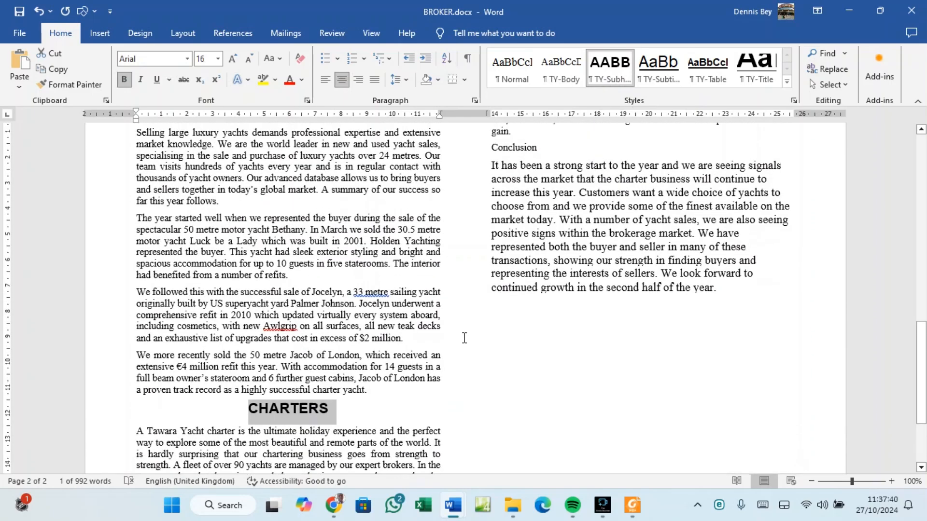
double_click(512, 248)
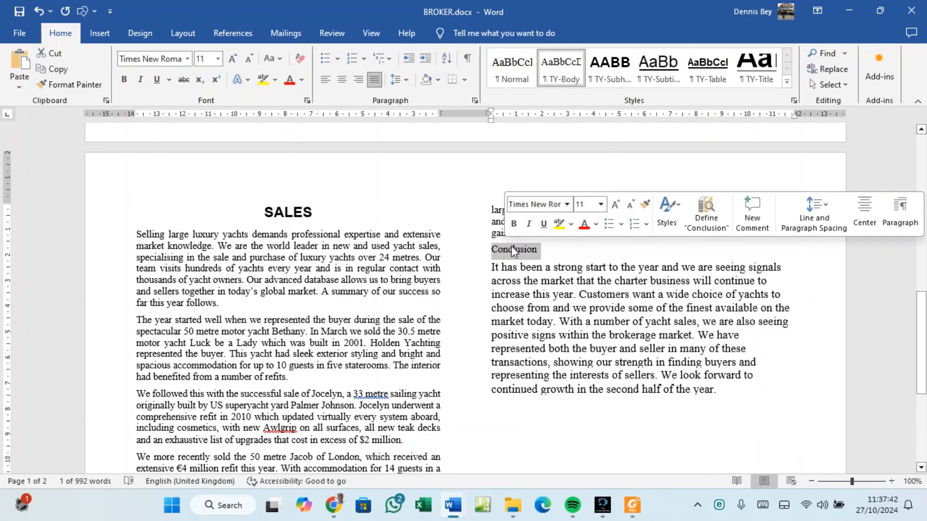
click(609, 74)
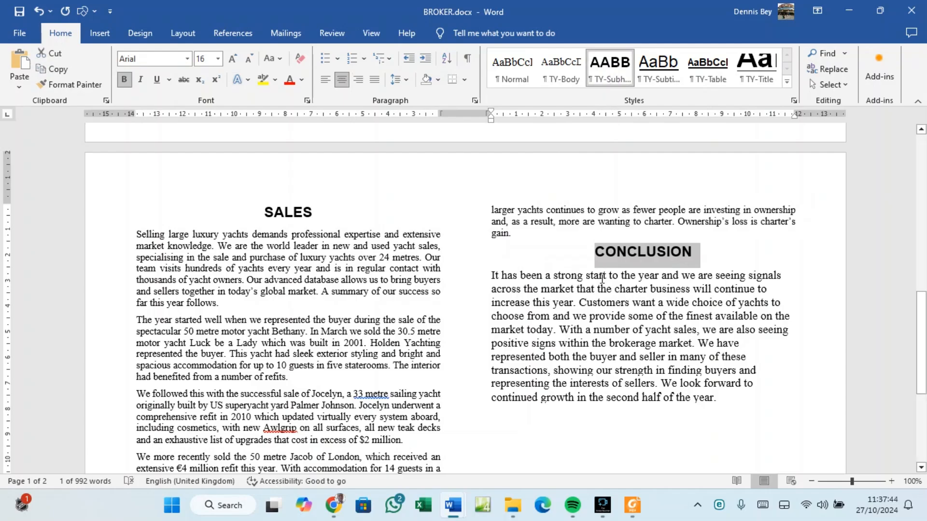
scroll(606, 291, up, 3)
scroll(606, 291, up, 4)
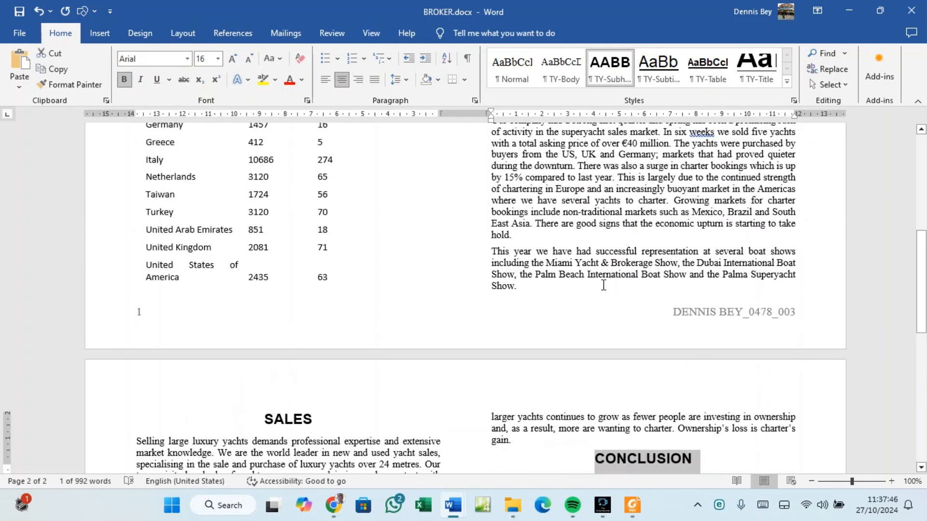
scroll(603, 285, up, 1)
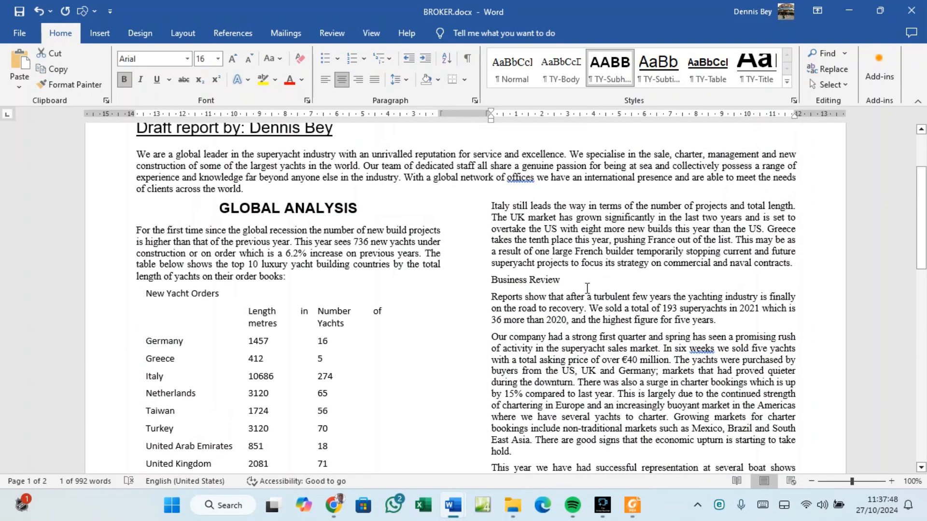
click(477, 288)
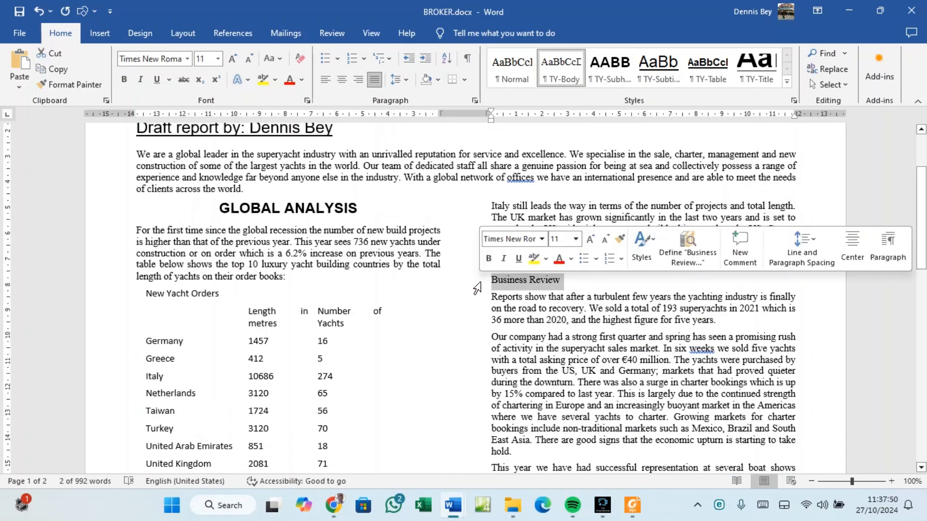
click(618, 74)
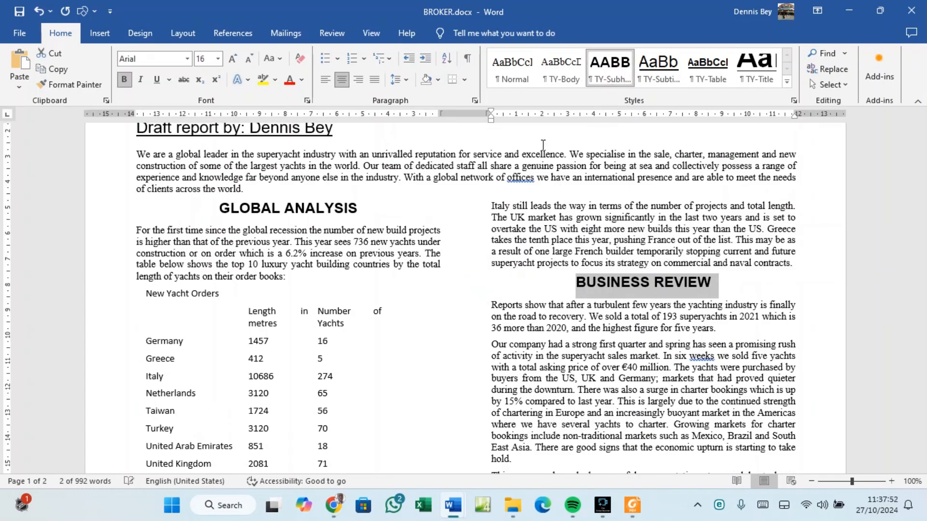
scroll(269, 352, down, 7)
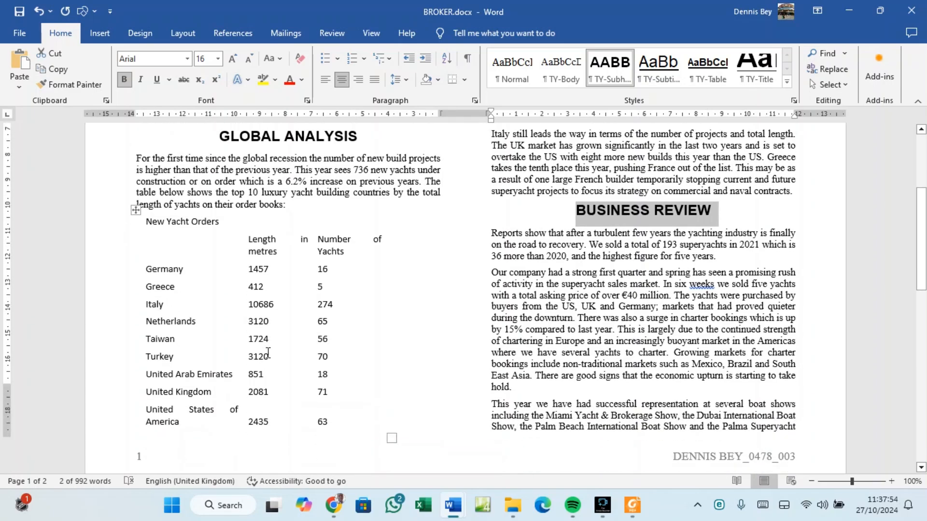
scroll(283, 289, down, 7)
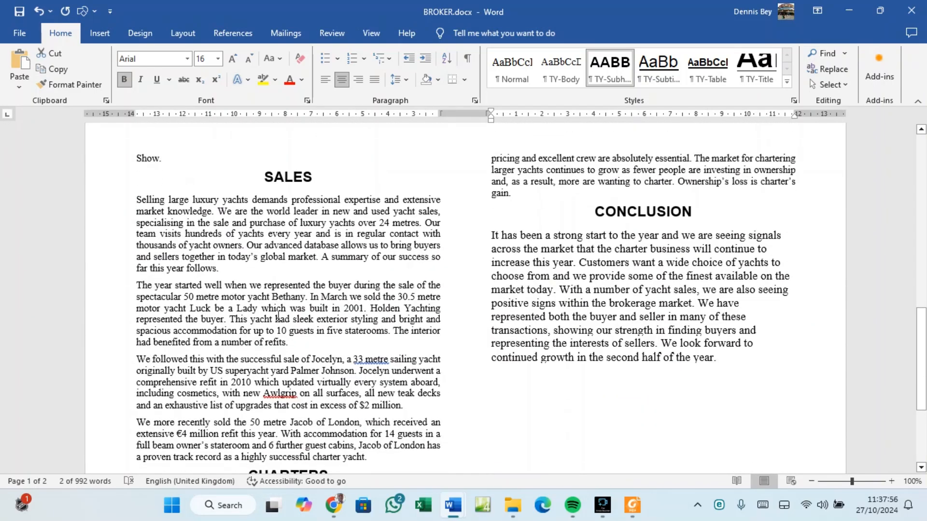
scroll(570, 397, up, 12)
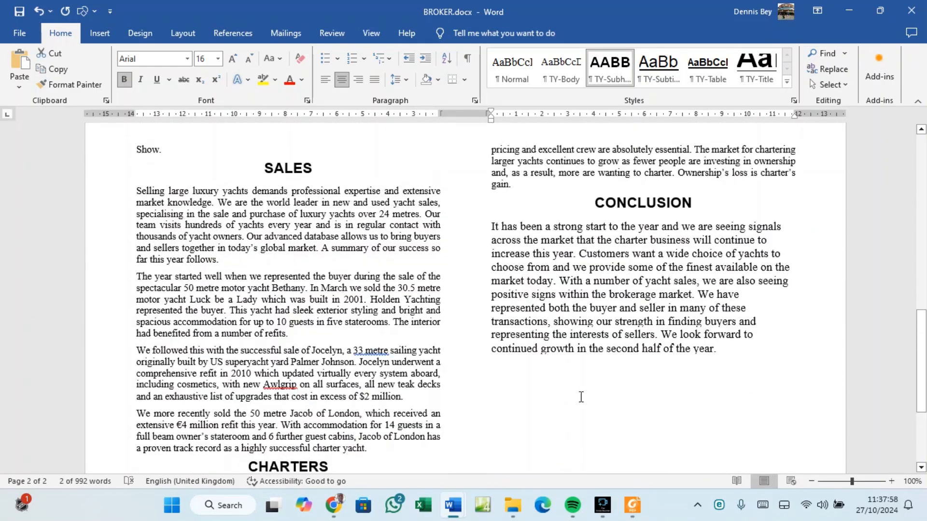
scroll(619, 298, up, 3)
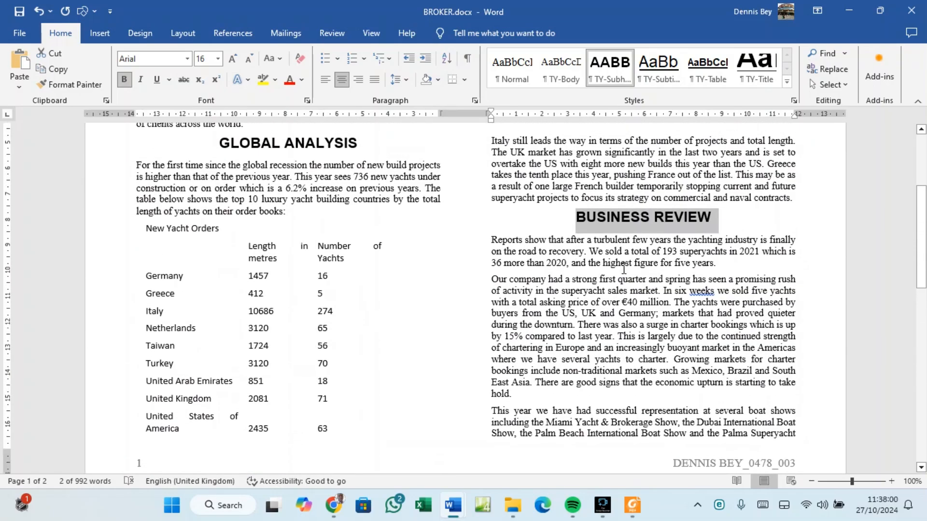
click(627, 518)
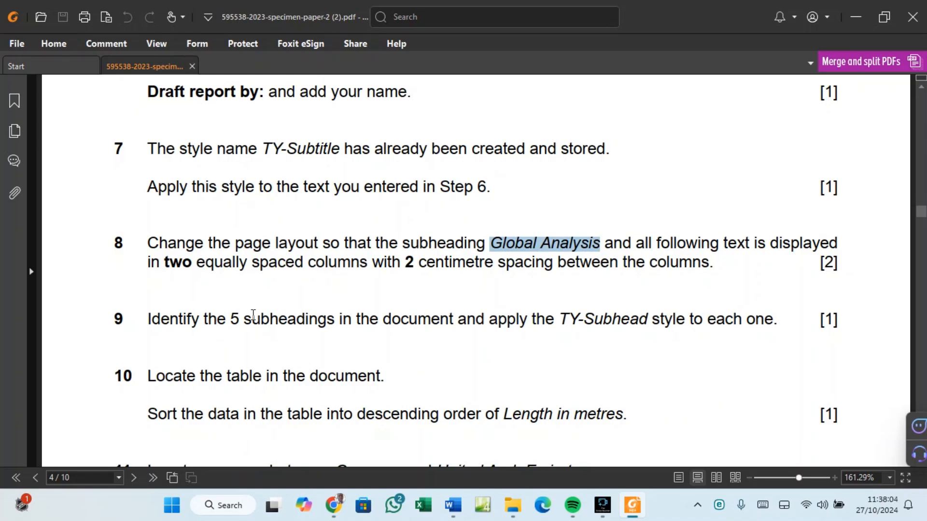
scroll(304, 377, down, 2)
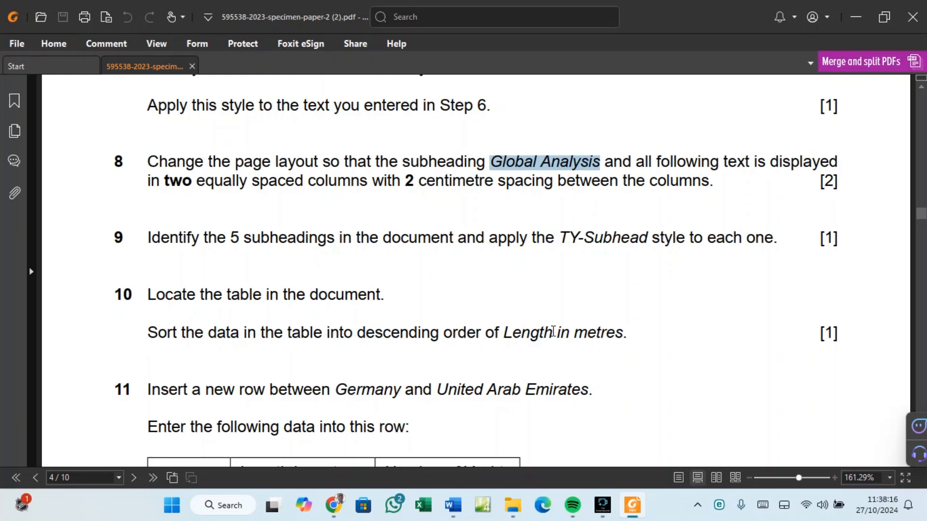
click(452, 506)
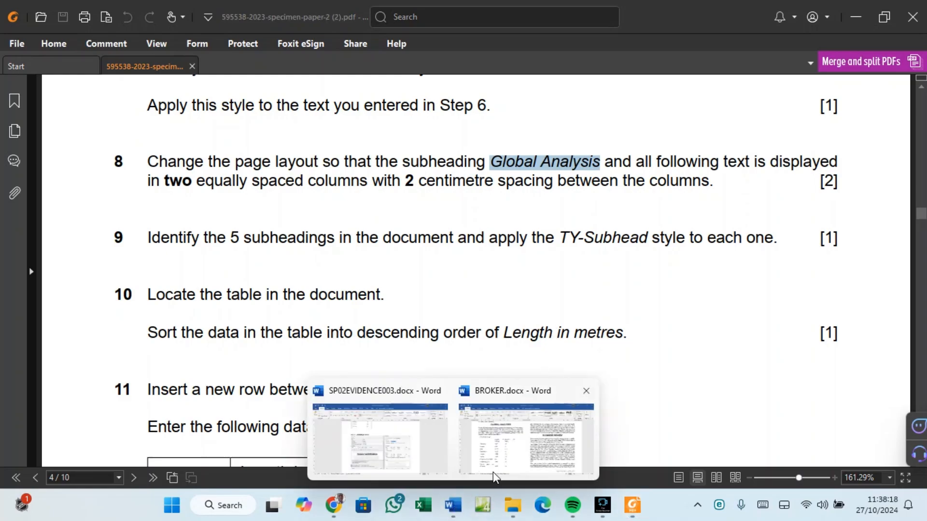
click(495, 477)
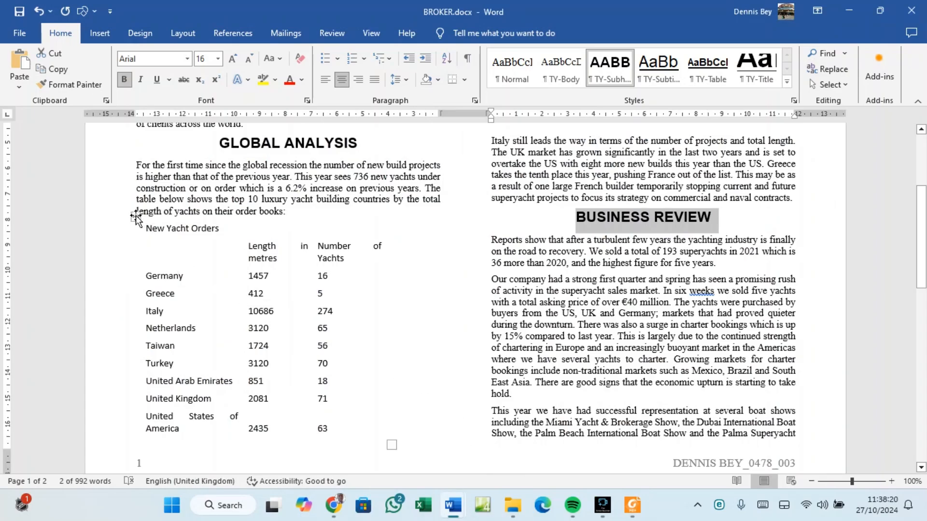
Select the New Yacht Orders table and apply All Borders from Table Design.
click(136, 217)
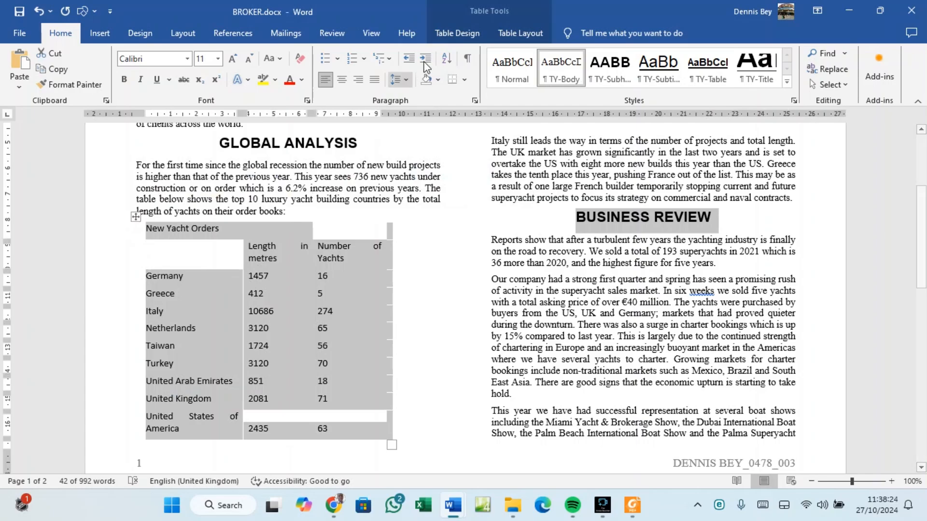
click(458, 35)
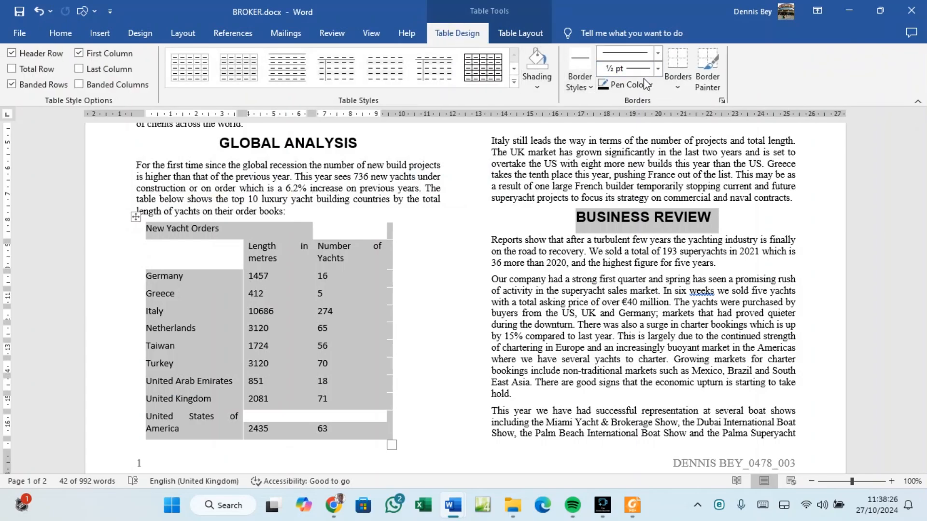
click(677, 88)
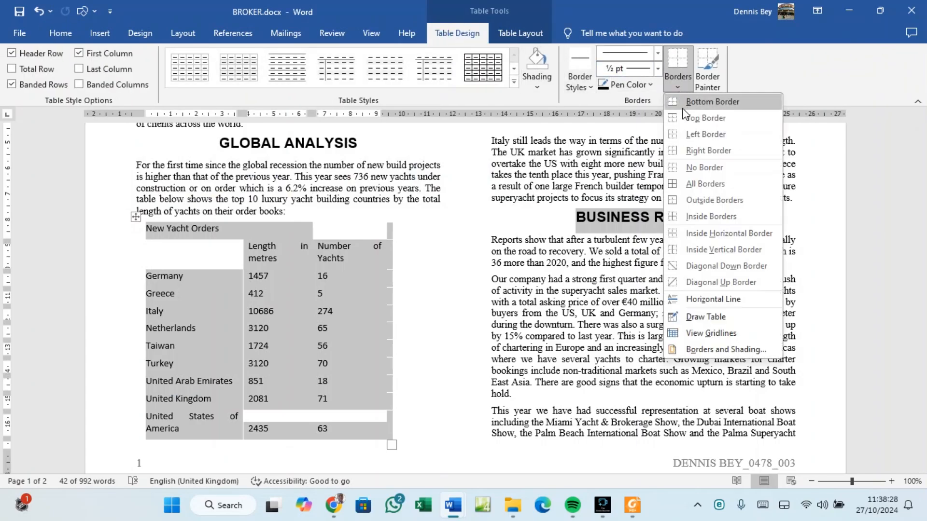
click(701, 184)
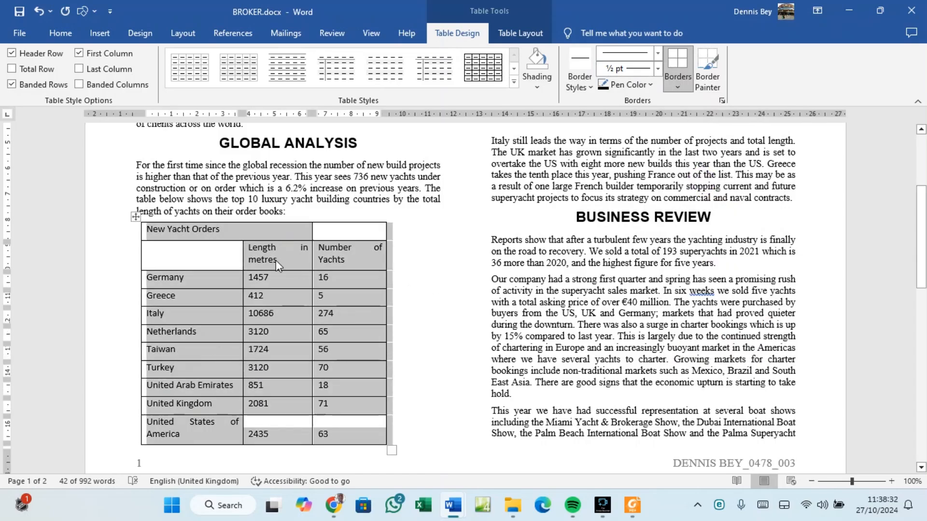
After checking the exam paper, reapply All Borders to the whole yacht table.
click(633, 505)
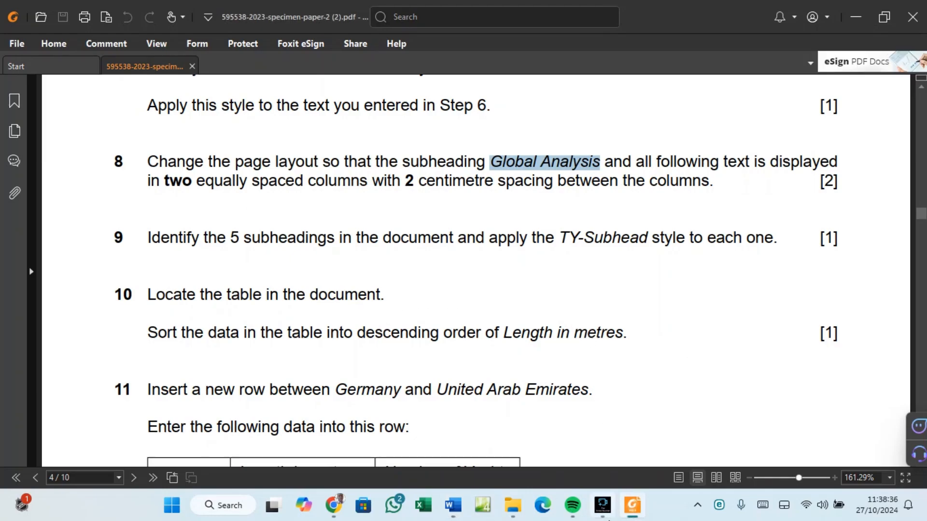
mouse_move(453, 507)
click(480, 466)
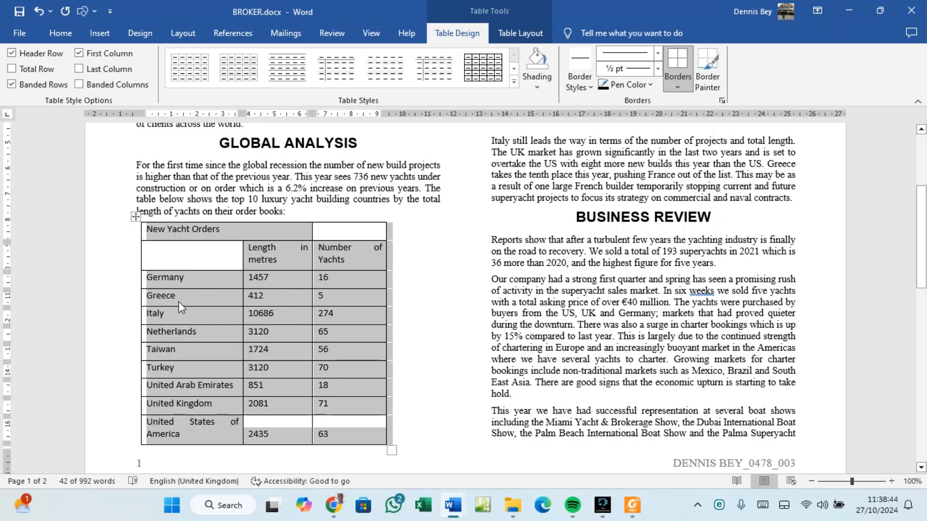
click(135, 217)
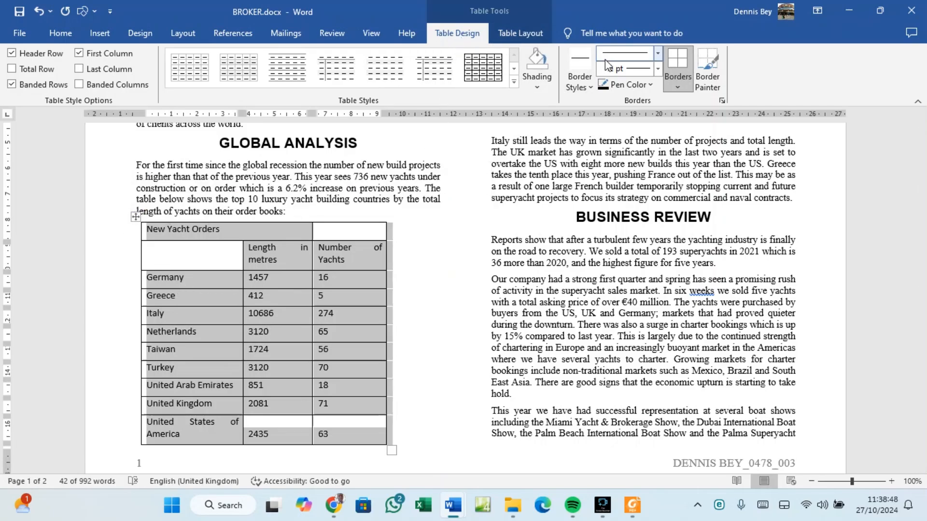
click(677, 88)
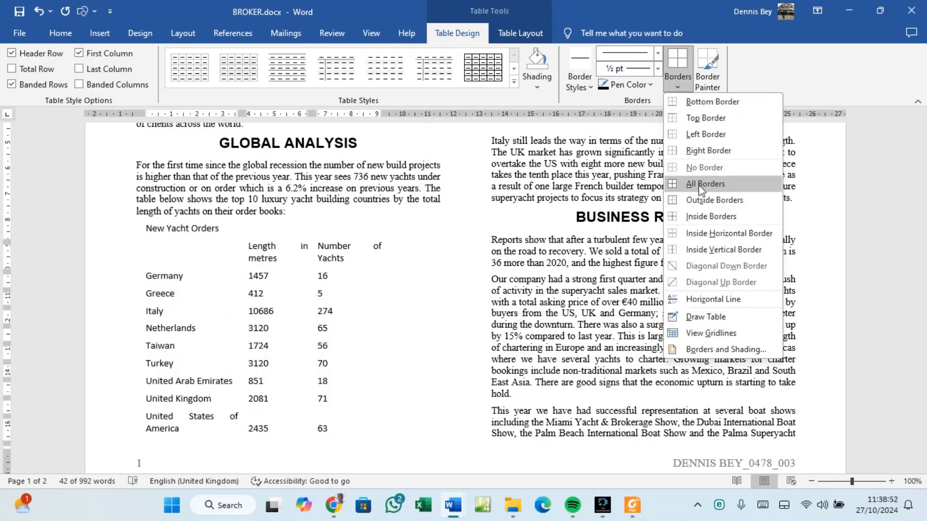
click(699, 184)
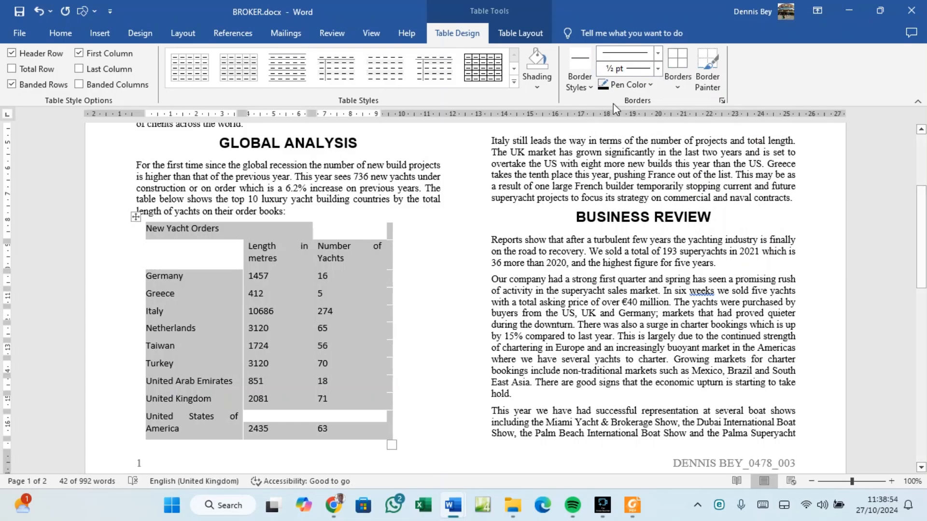
click(678, 82)
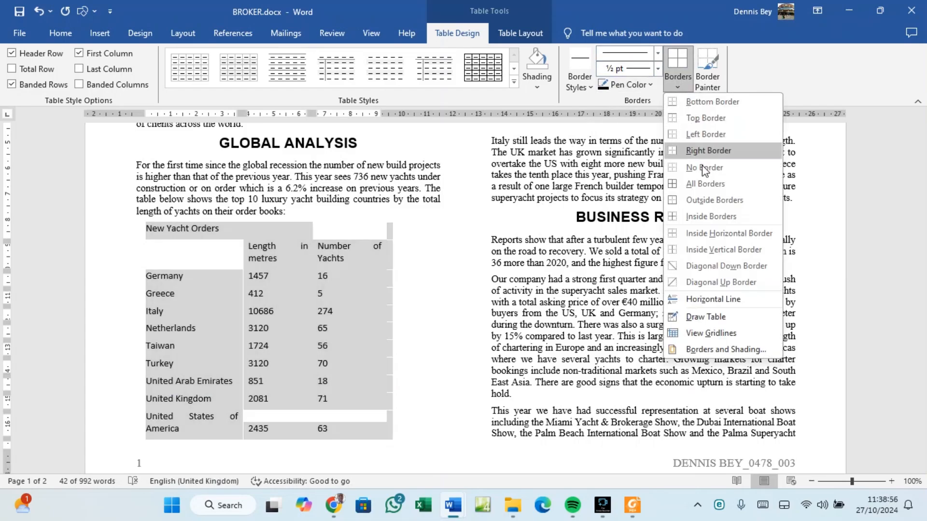
click(703, 185)
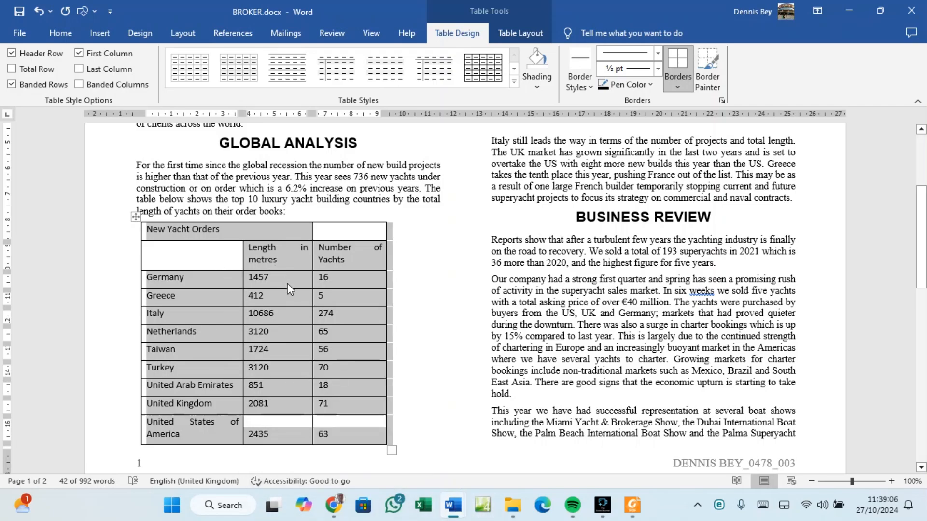
Select the table's data rows from Germany to United States of America.
click(208, 288)
drag(207, 285, 349, 280)
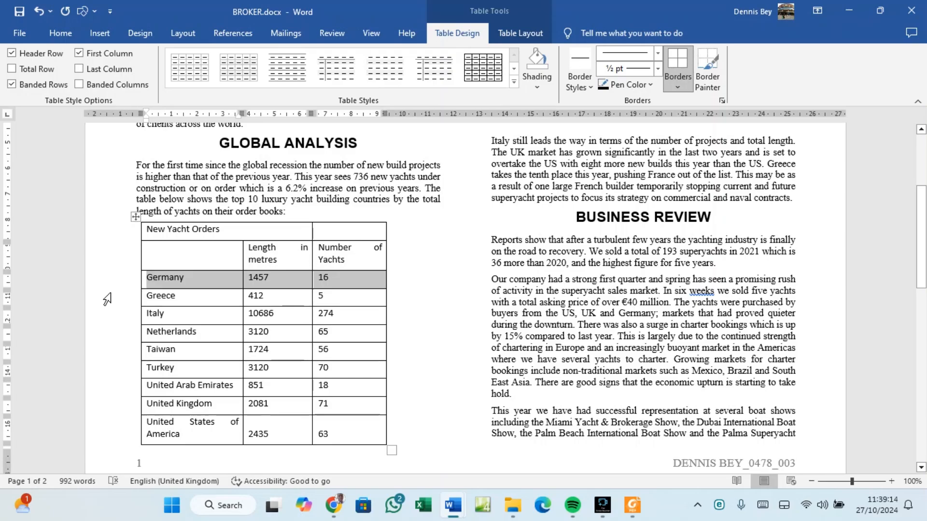
click(164, 276)
drag(163, 276, 345, 437)
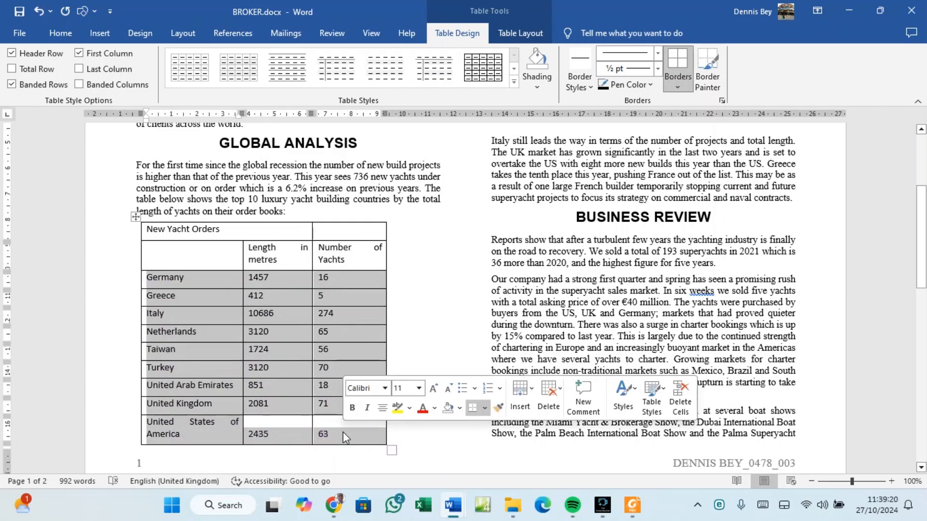
After checking the exam paper, bring up the Table Layout tools for the selected rows.
click(632, 505)
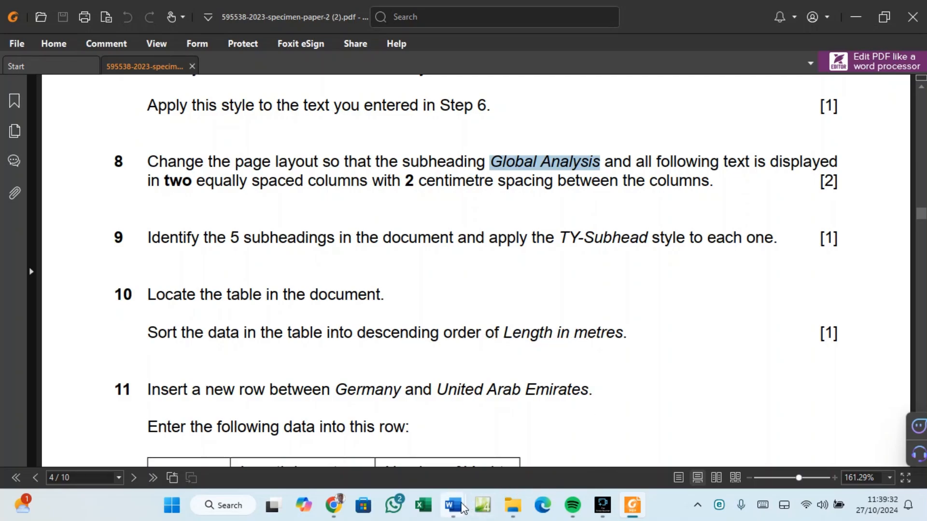
mouse_move(460, 508)
click(509, 462)
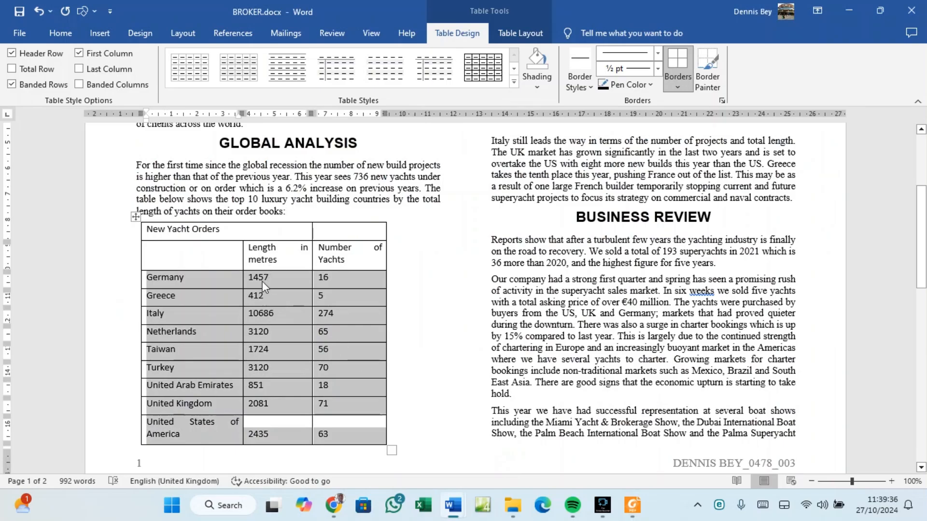
click(60, 33)
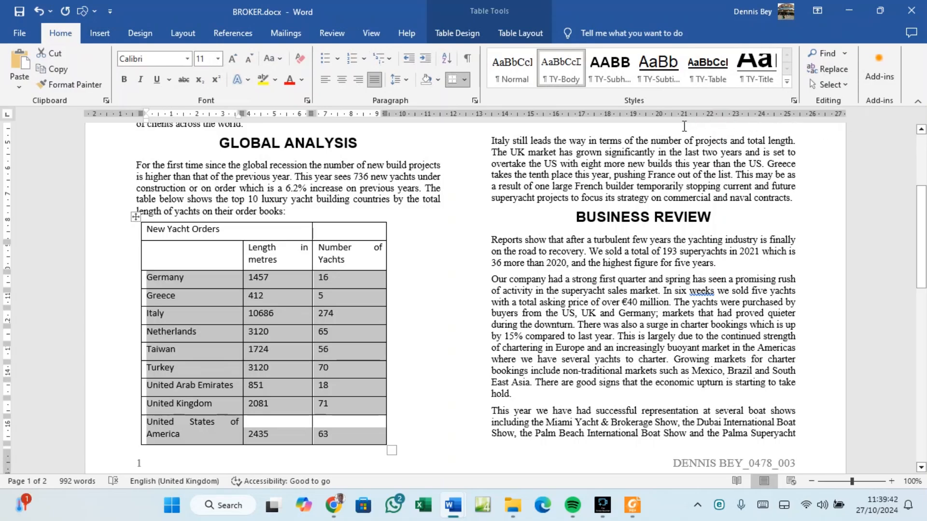
click(465, 33)
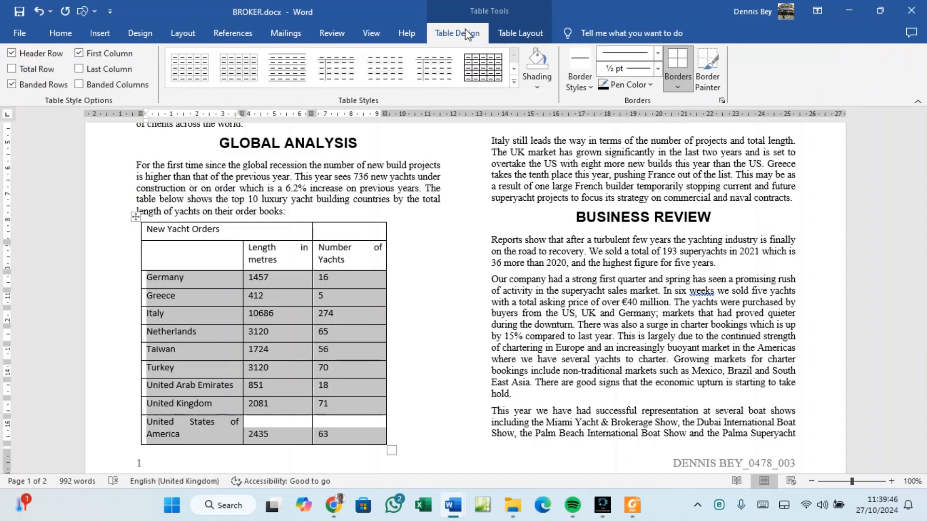
click(513, 36)
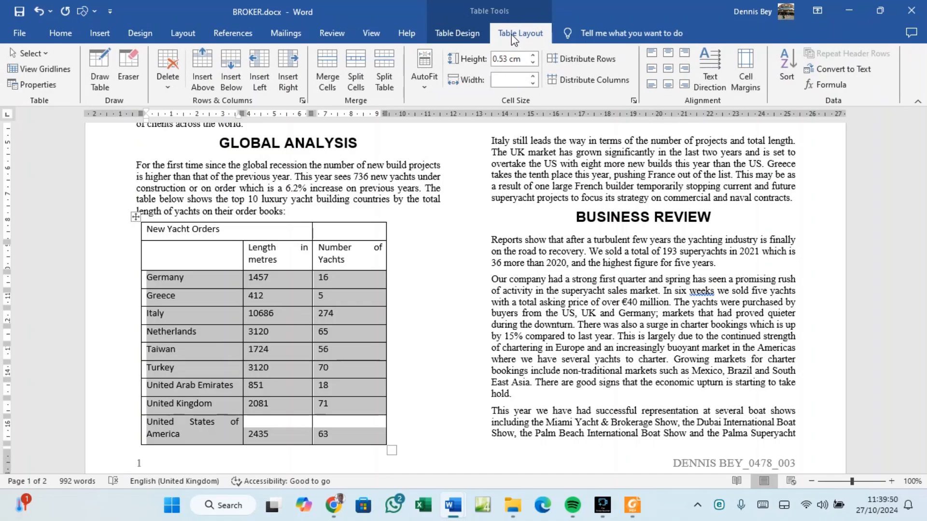
Sort the yacht table by Column 2, Length in metres, descending, so Italy leads and Greece ends.
click(792, 83)
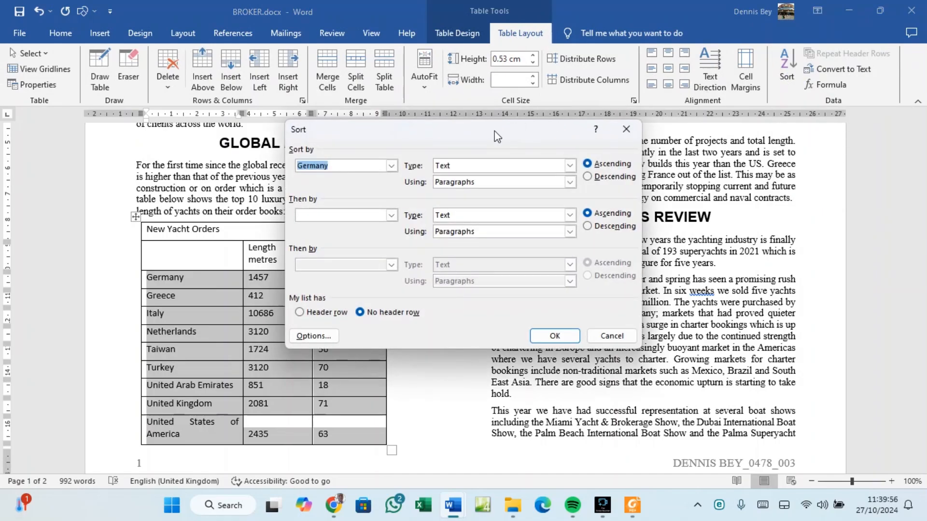
drag(473, 140, 627, 135)
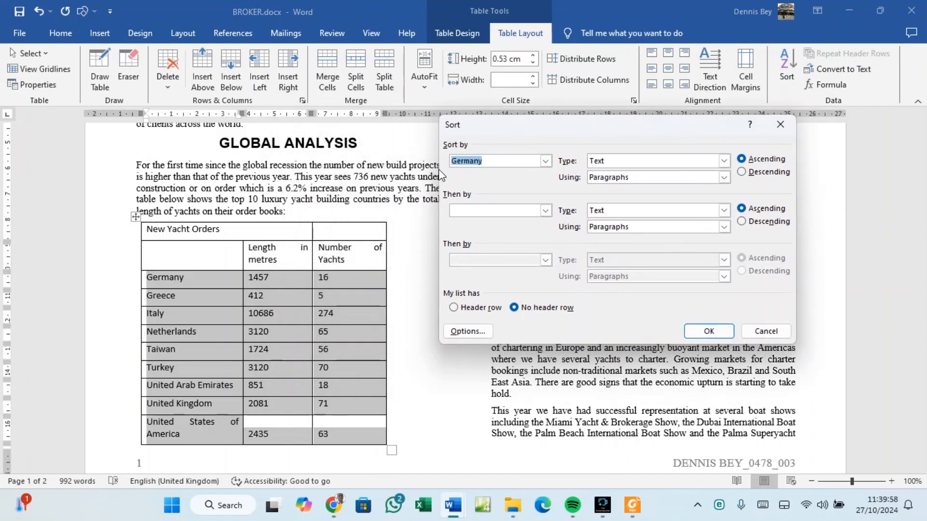
click(545, 160)
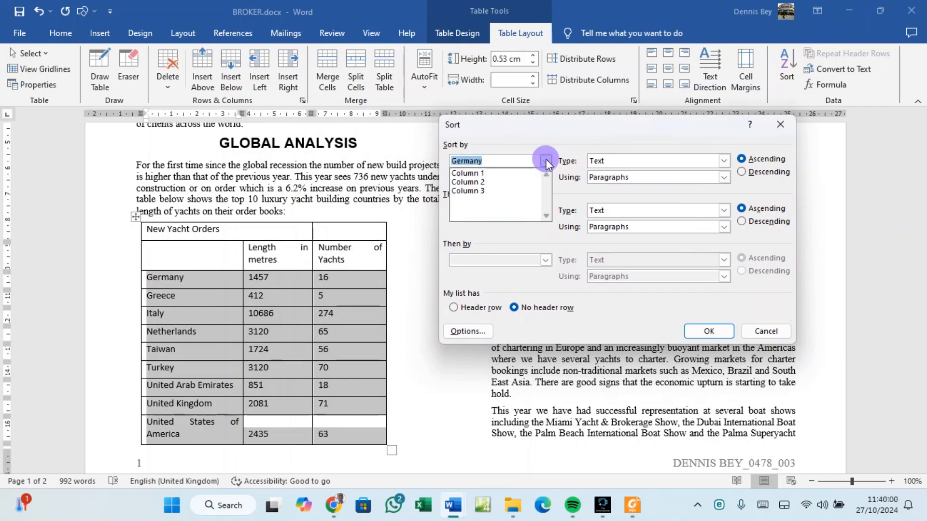
click(503, 181)
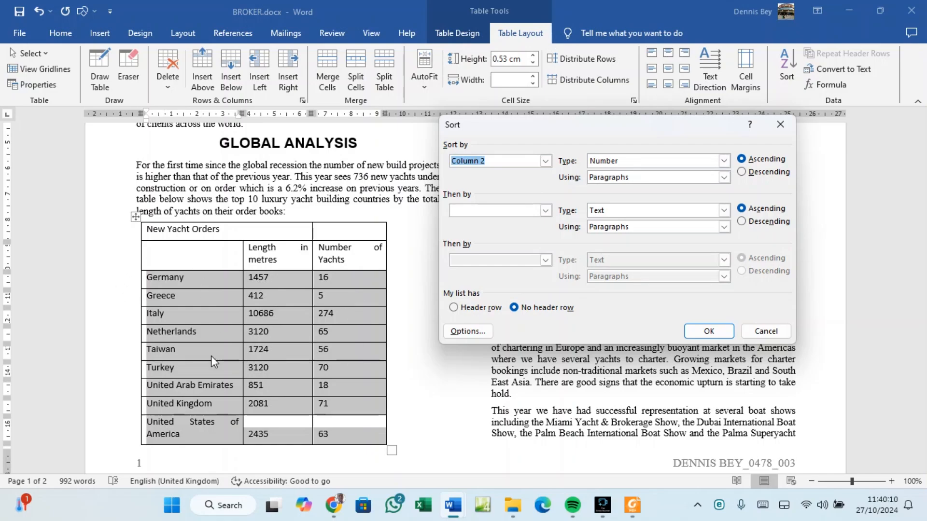
click(742, 172)
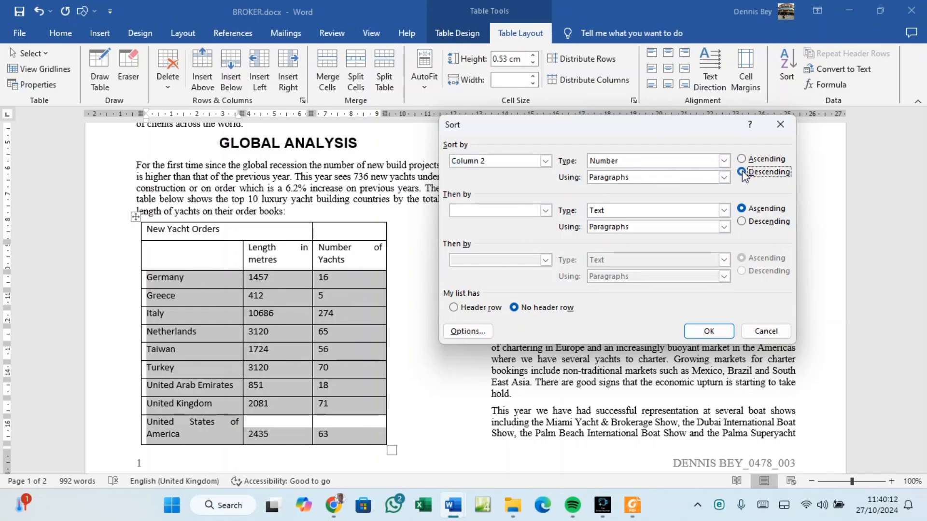
click(712, 331)
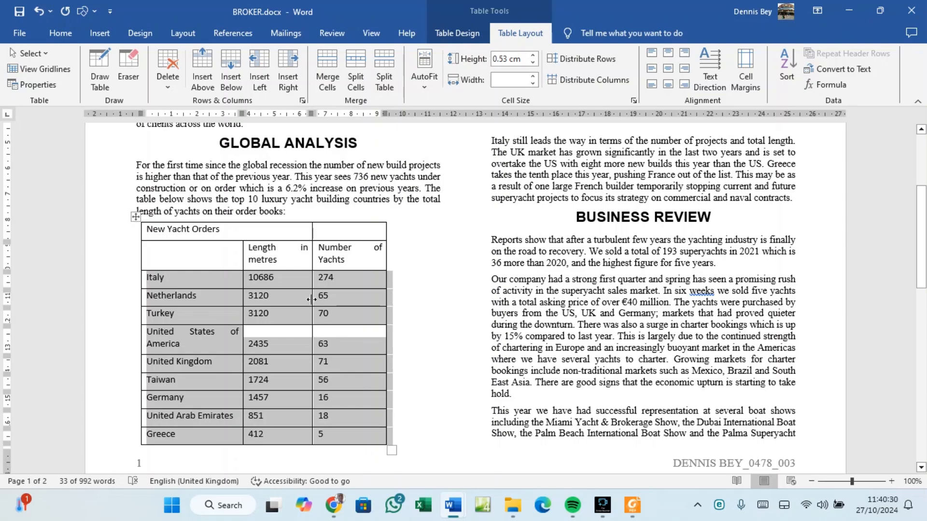
click(633, 505)
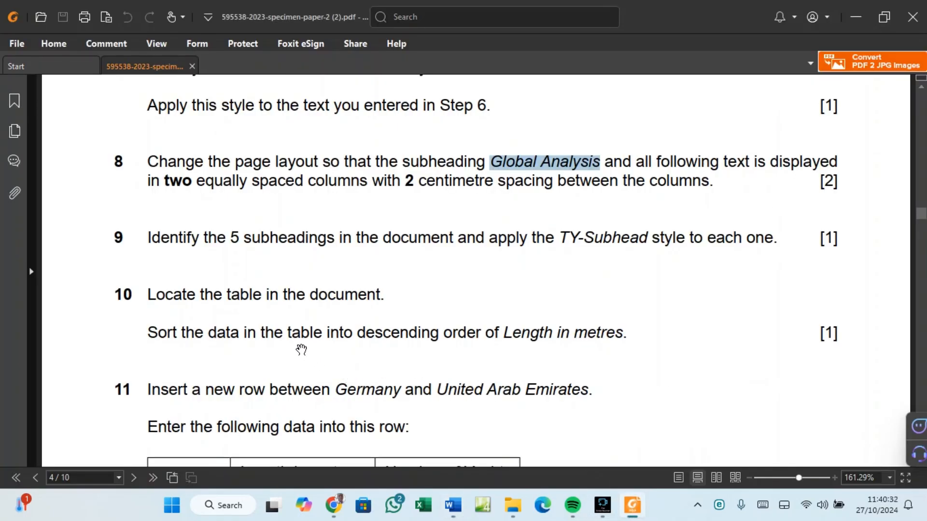
scroll(231, 311, down, 3)
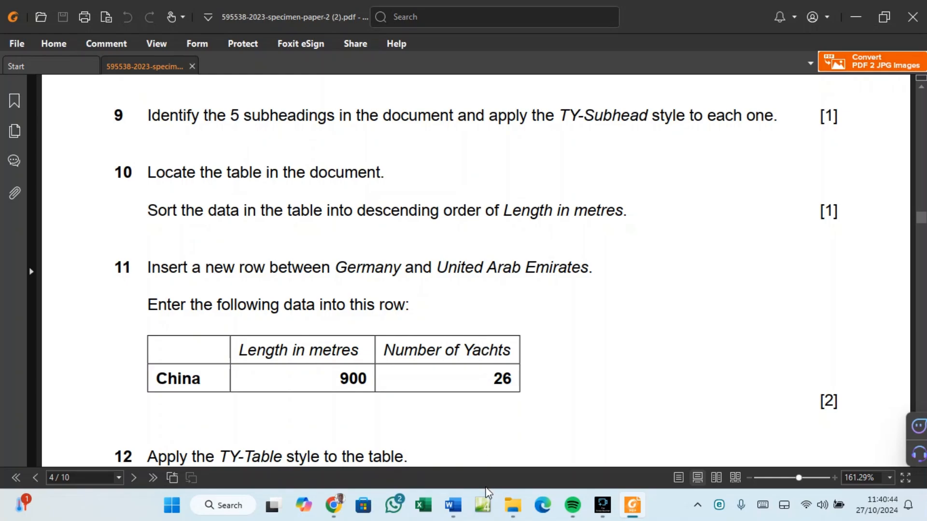
mouse_move(453, 508)
click(486, 466)
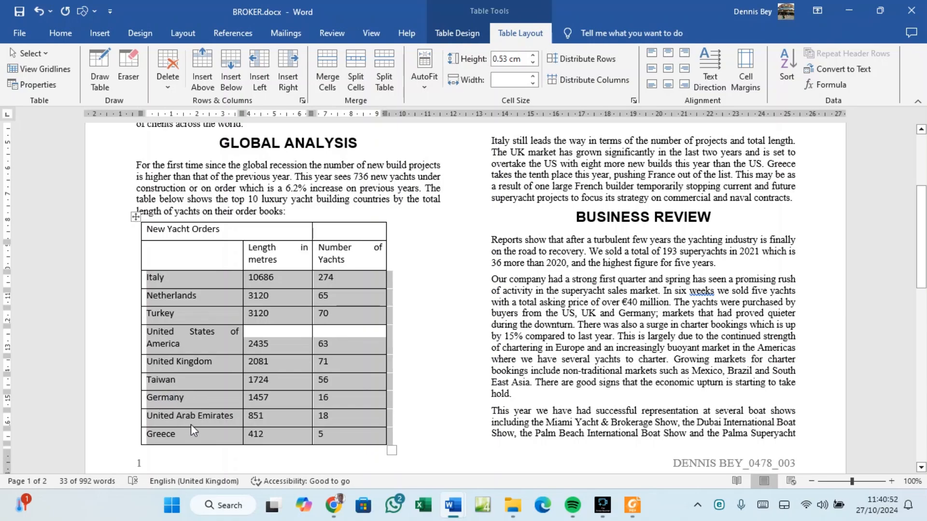
Insert an empty row above the United Arab Emirates row in the yacht table.
click(184, 400)
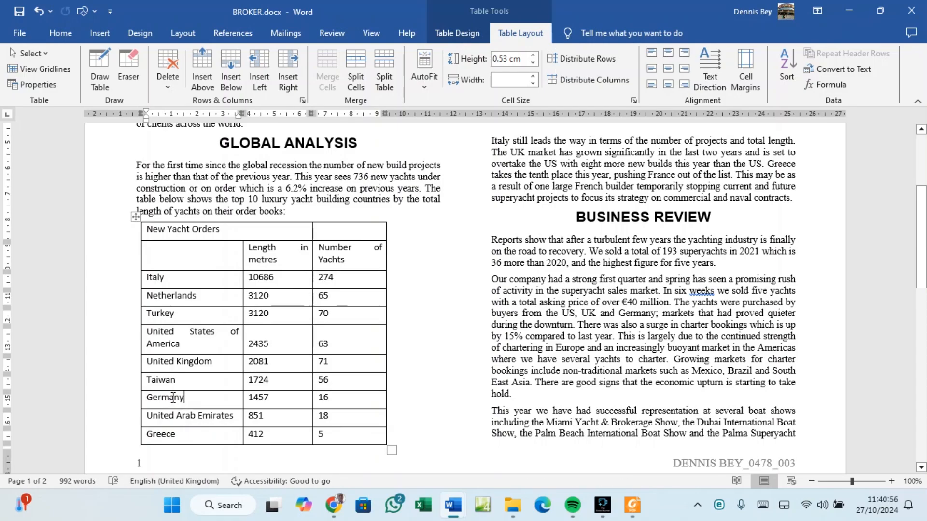
drag(173, 396, 336, 401)
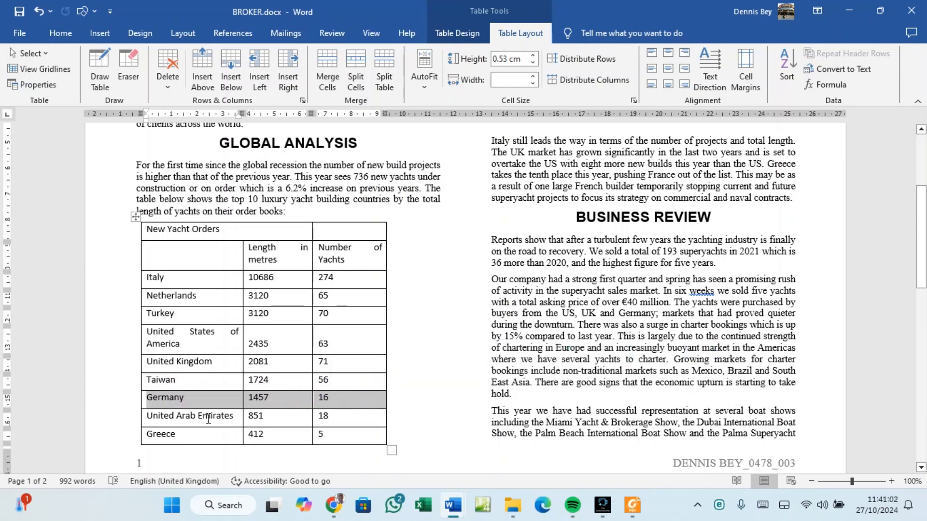
drag(171, 416, 345, 424)
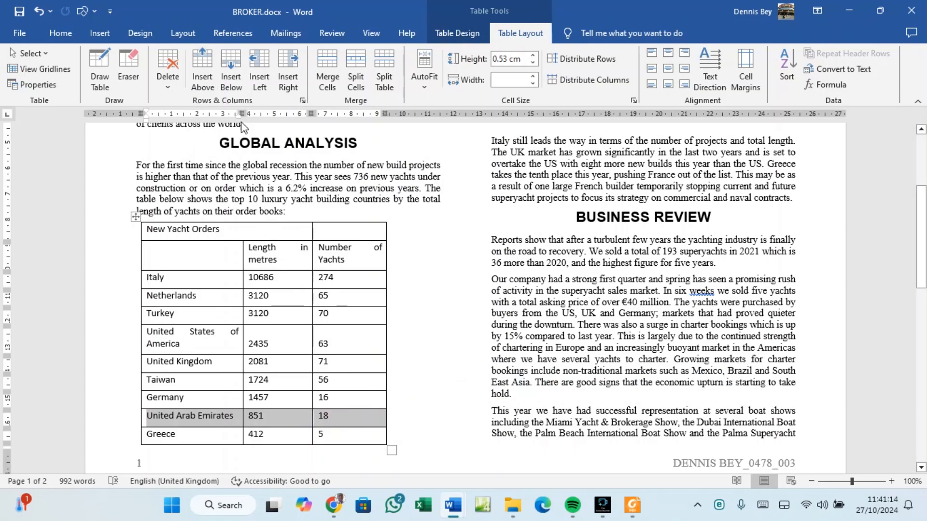
click(199, 61)
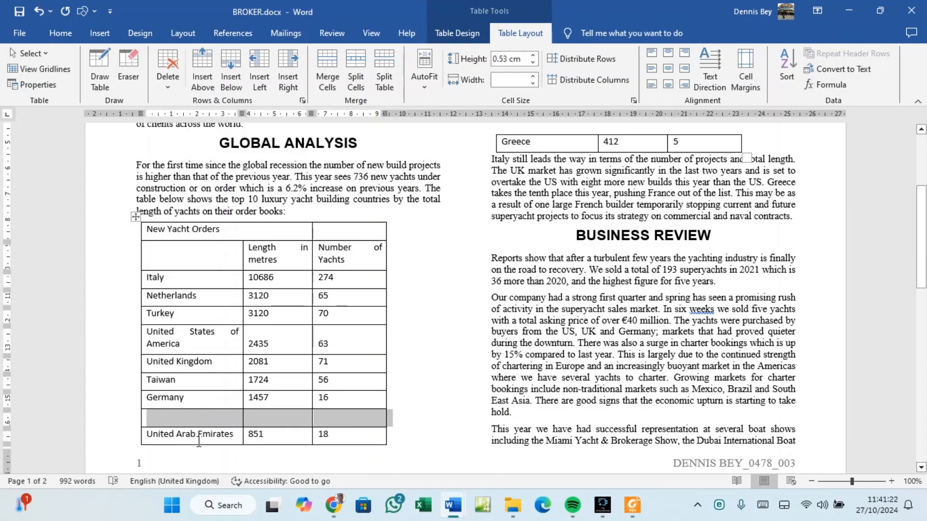
Fill the new row with China, 900 and 26, checking the exam paper for the data.
click(632, 505)
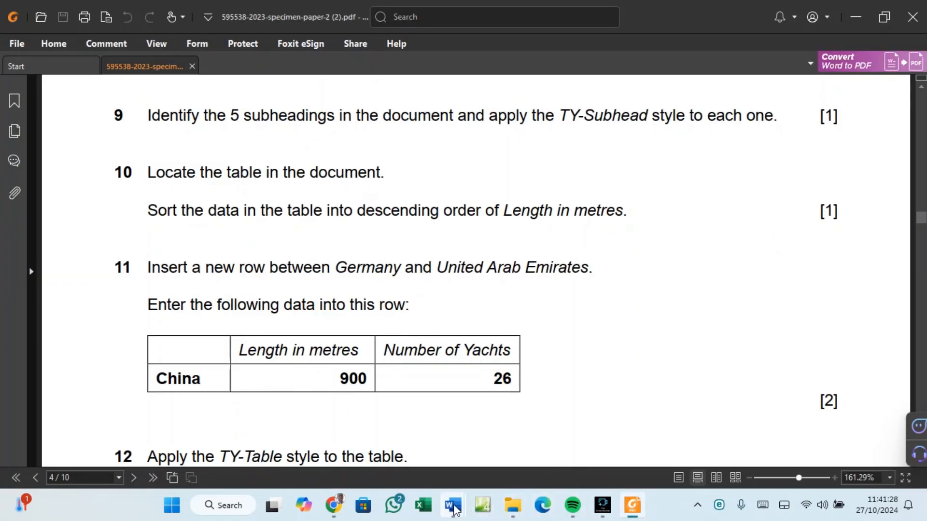
mouse_move(453, 505)
click(490, 462)
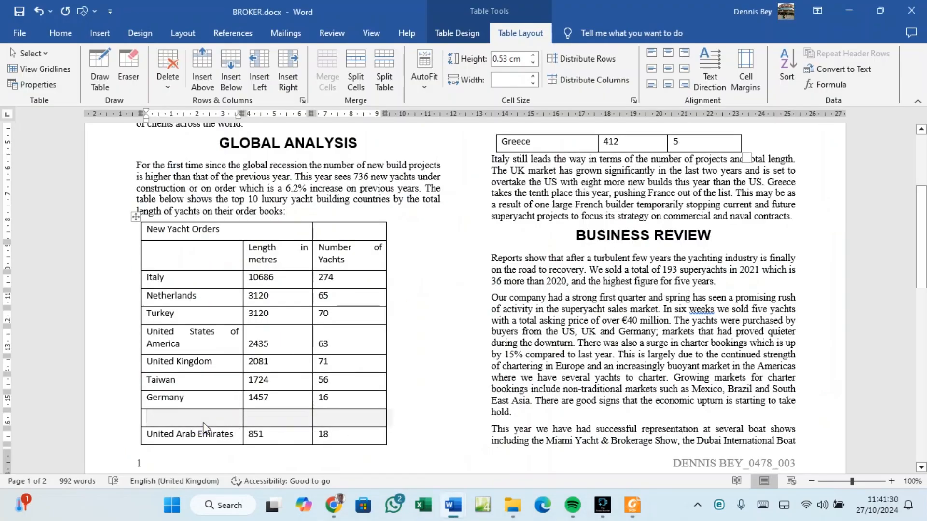
click(217, 414)
text(China)
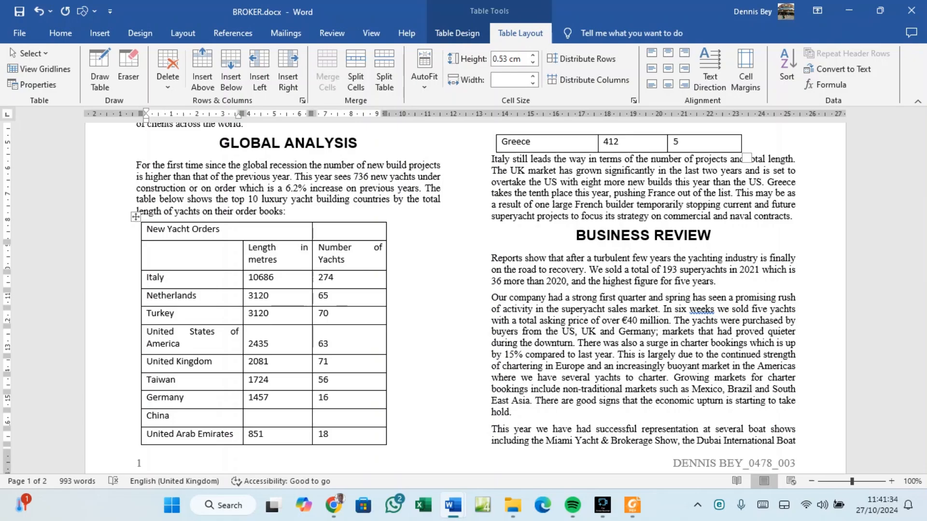
key(Tab)
click(632, 511)
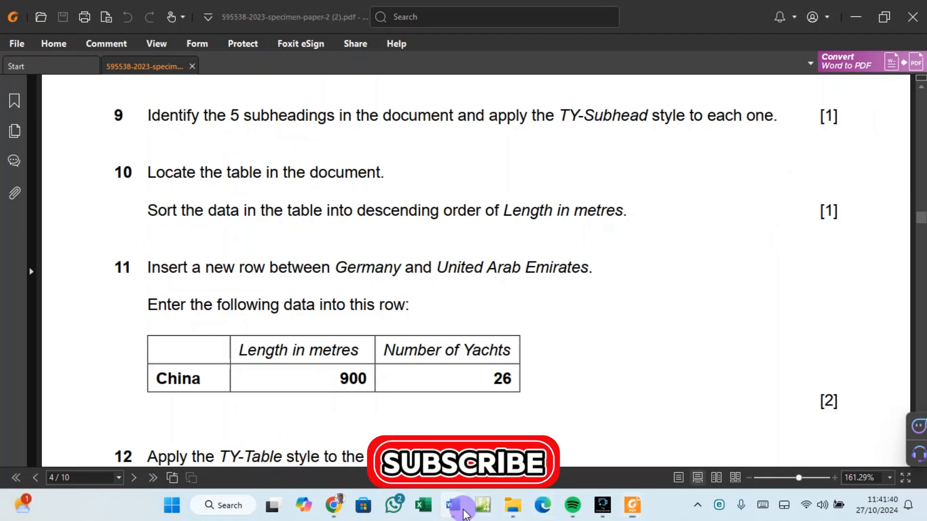
mouse_move(465, 513)
click(472, 471)
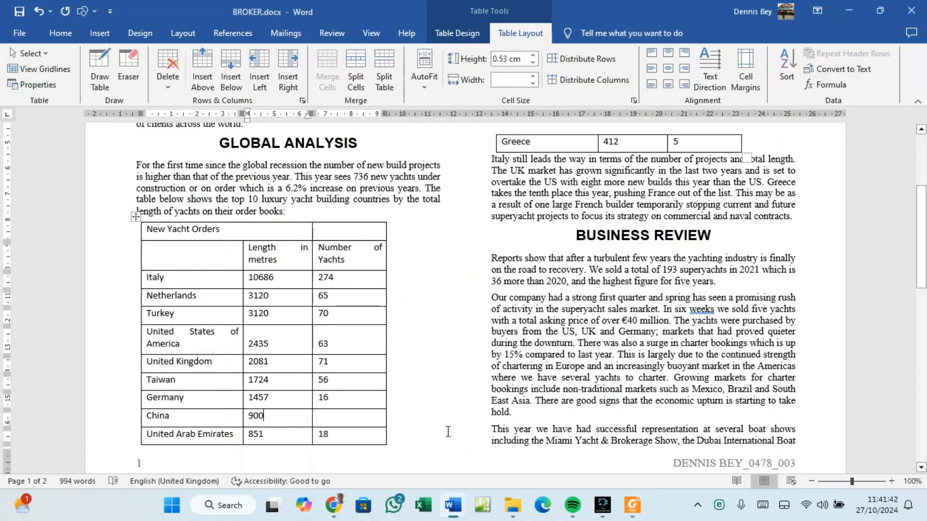
click(328, 418)
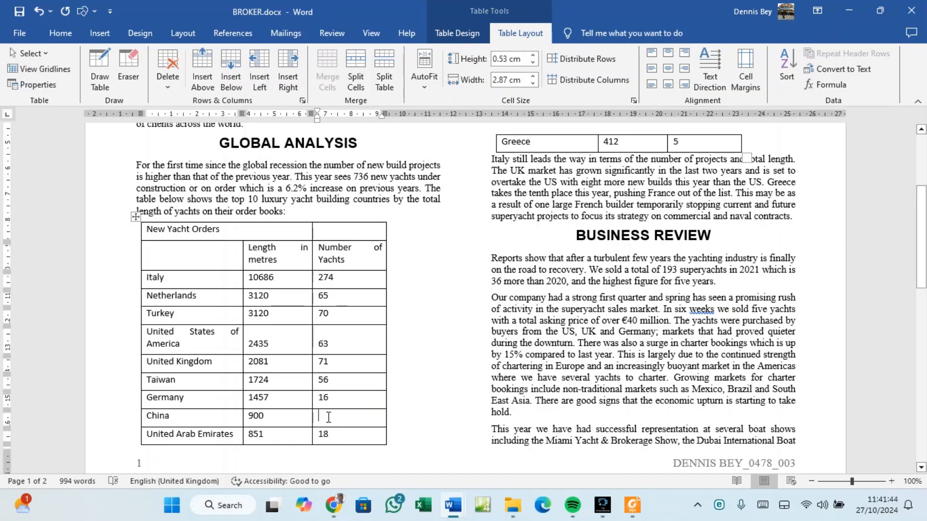
text(2)
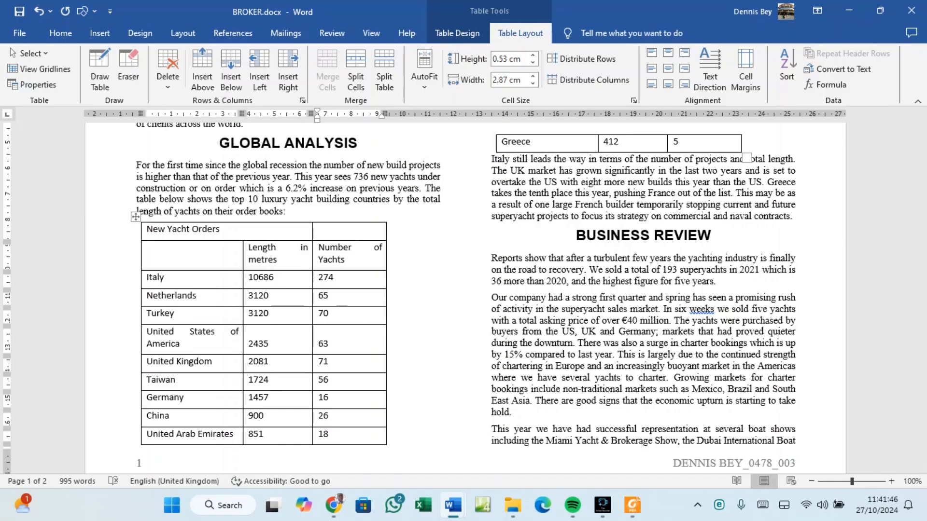
text(6)
Read the next task in the exam paper, then return to the BROKER document.
click(632, 505)
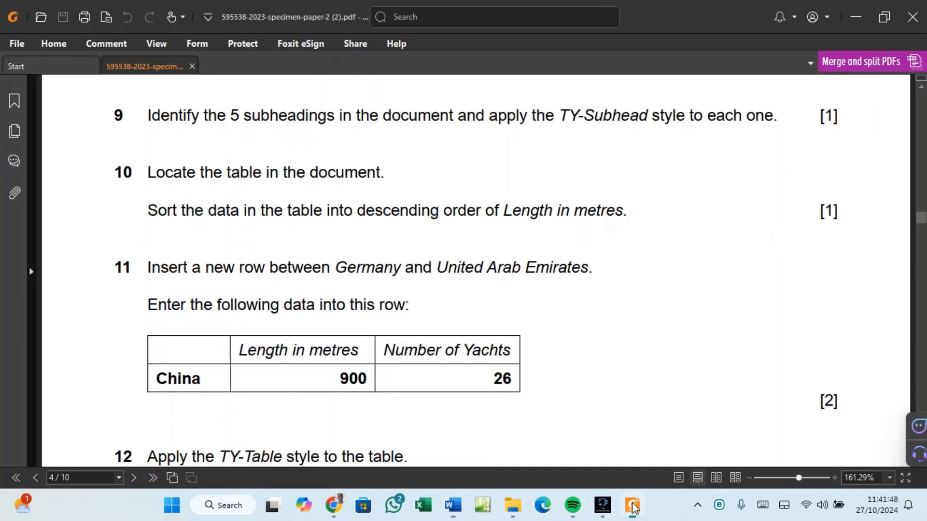
scroll(409, 401, down, 3)
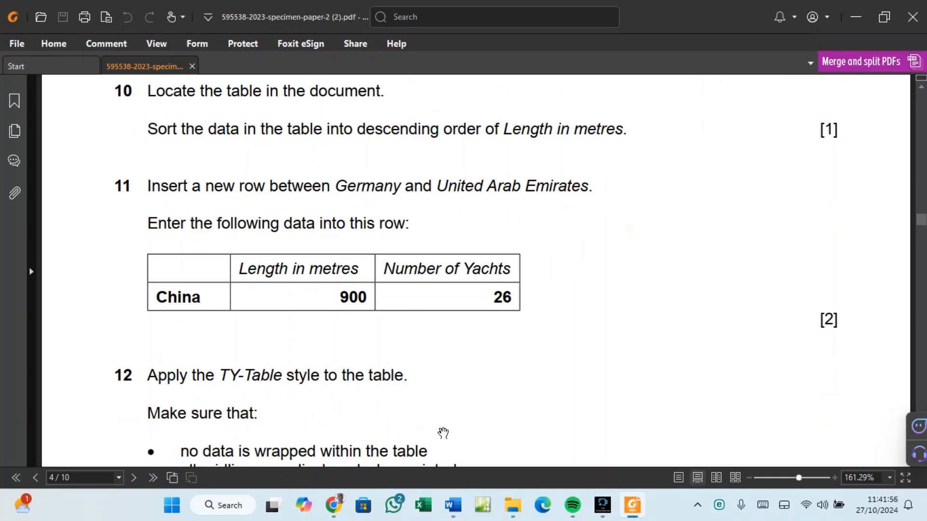
mouse_move(452, 504)
click(507, 449)
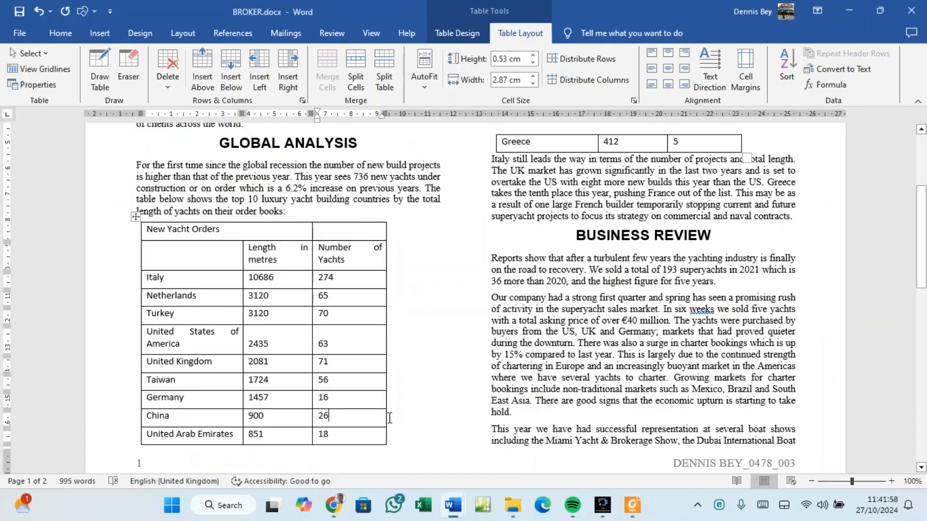
Select the whole yacht table and apply the TY-Table style from the Styles gallery.
click(136, 221)
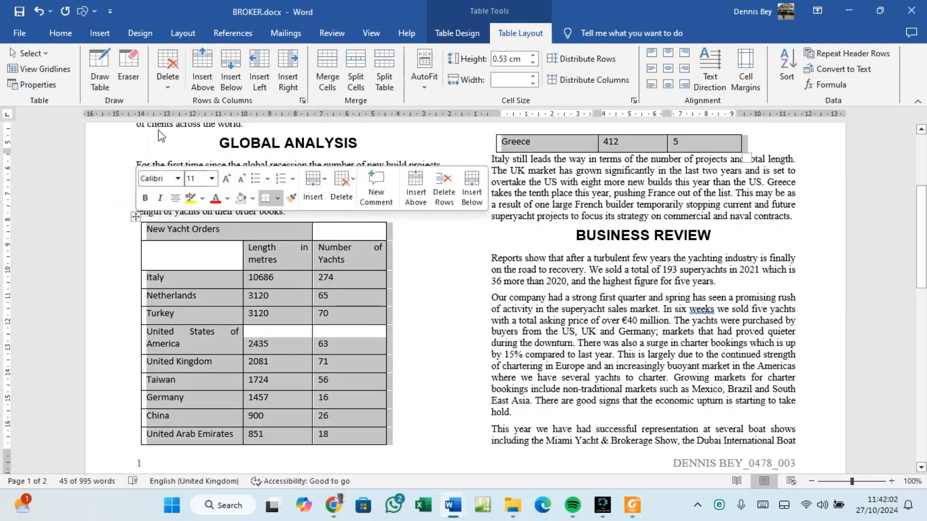
click(66, 41)
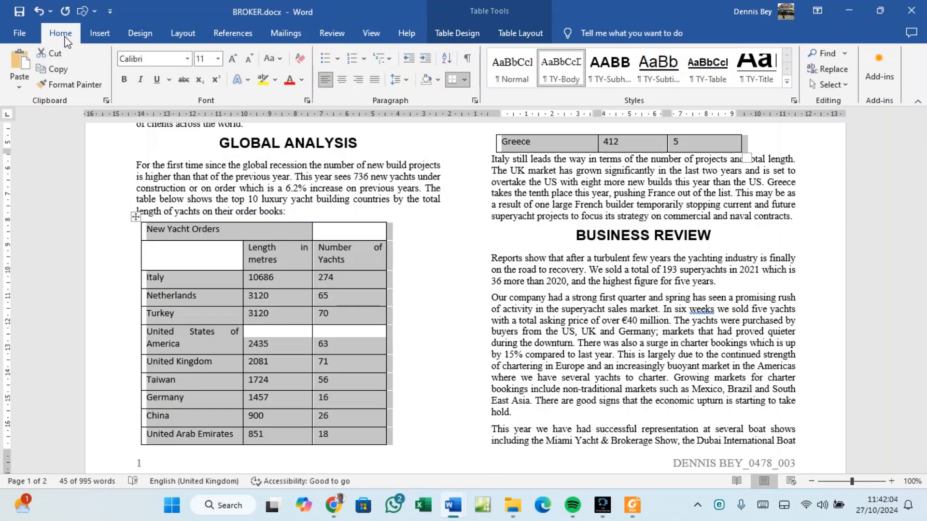
click(706, 72)
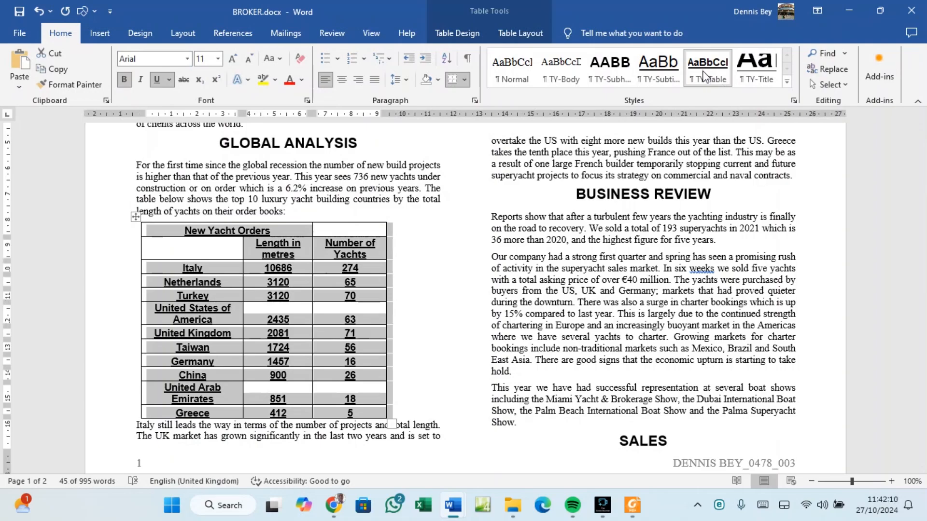
Check the exam paper's TY-Table spec: serif, 11 pt, centred, italic.
click(632, 505)
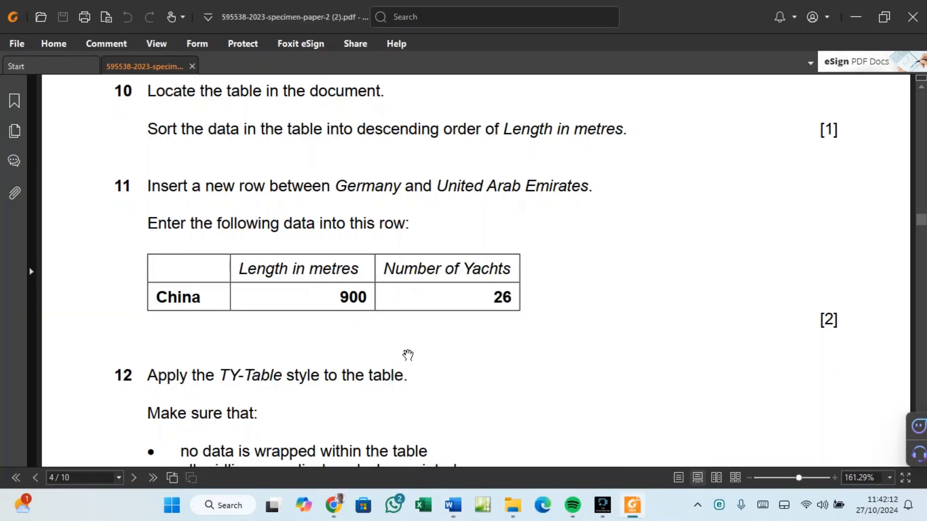
scroll(408, 355, up, 10)
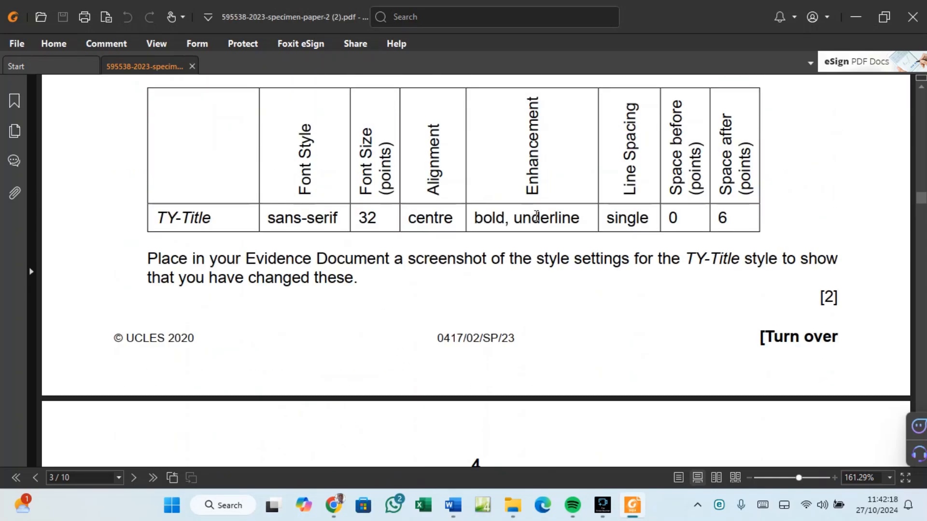
scroll(536, 222, up, 10)
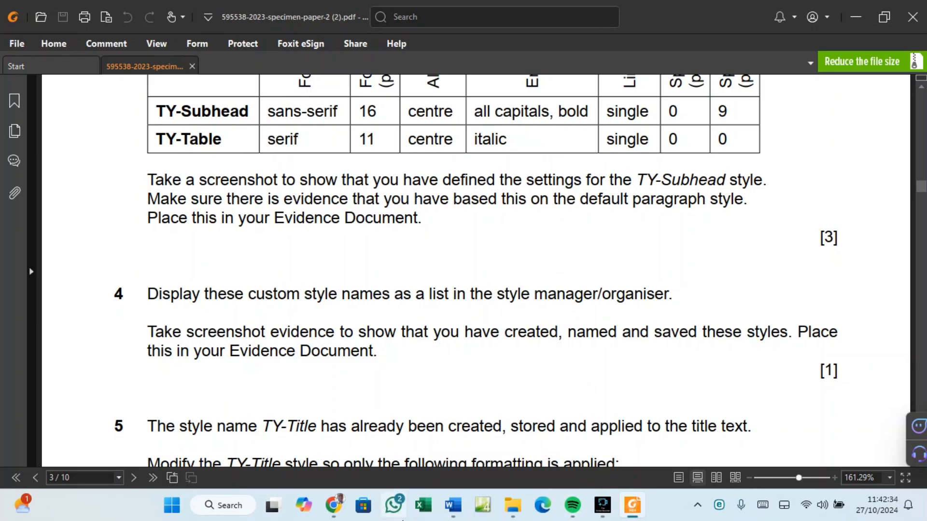
Open Modify Style for TY-Table and remove the underline from the style.
mouse_move(459, 507)
click(515, 461)
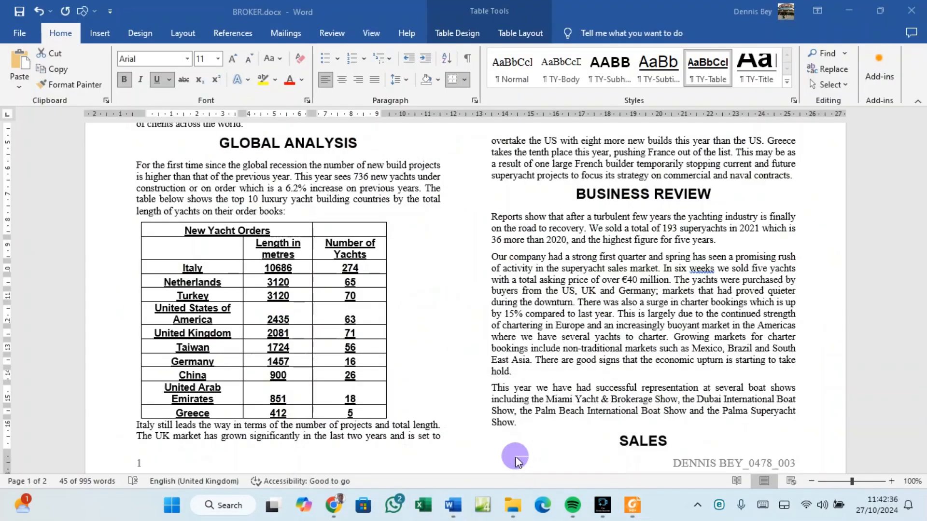
right_click(713, 78)
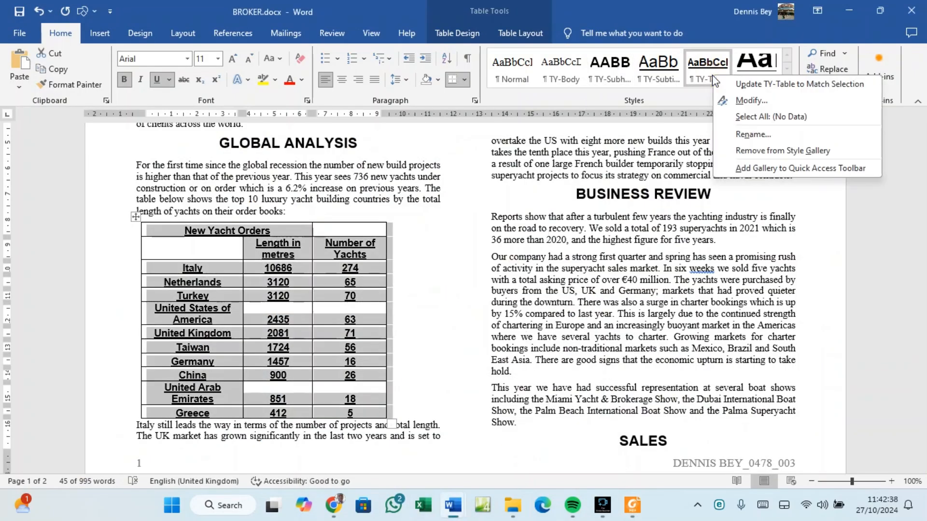
click(698, 100)
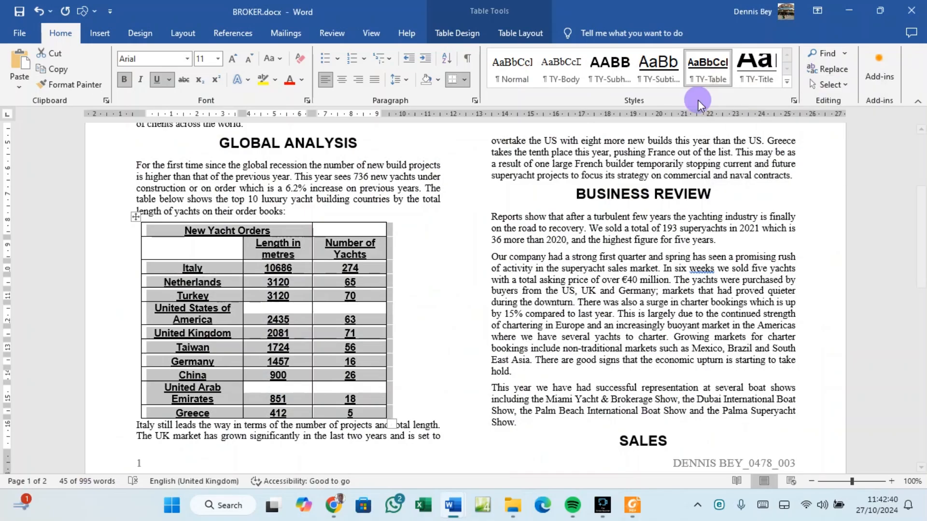
right_click(713, 73)
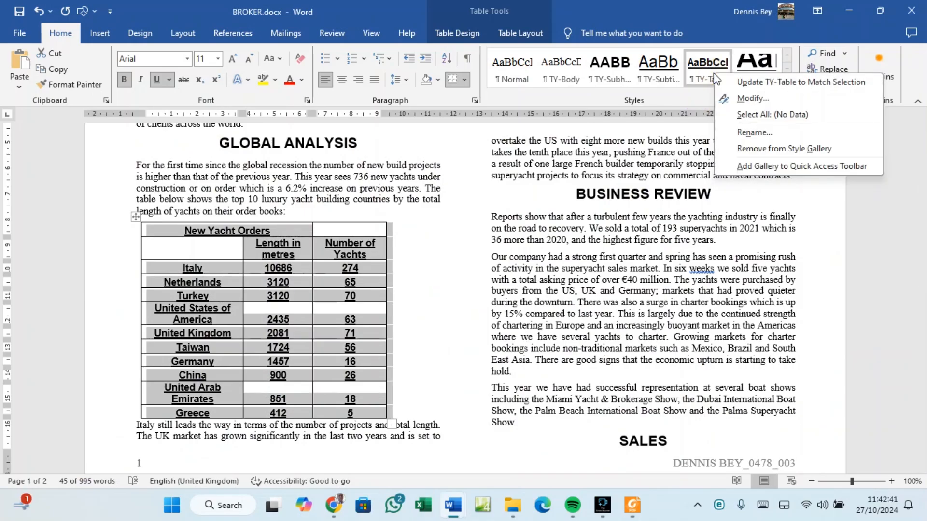
click(752, 99)
click(201, 175)
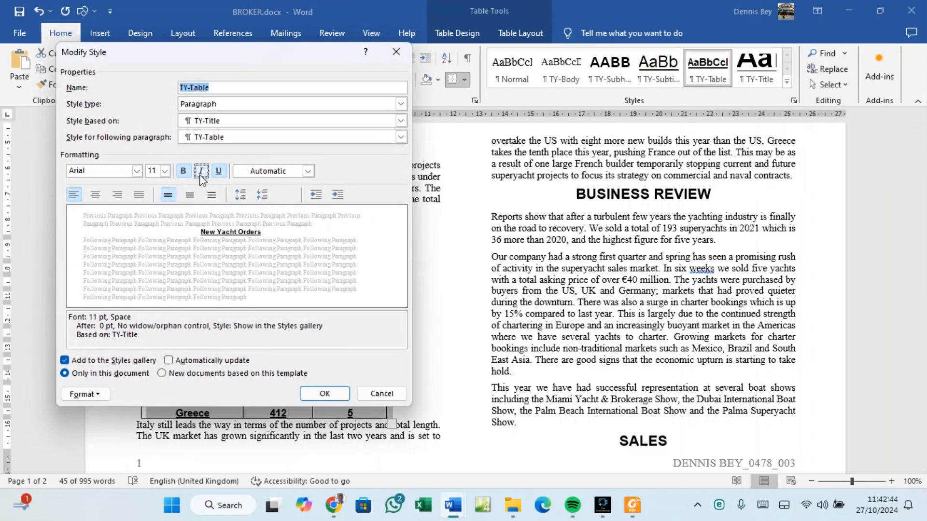
click(219, 172)
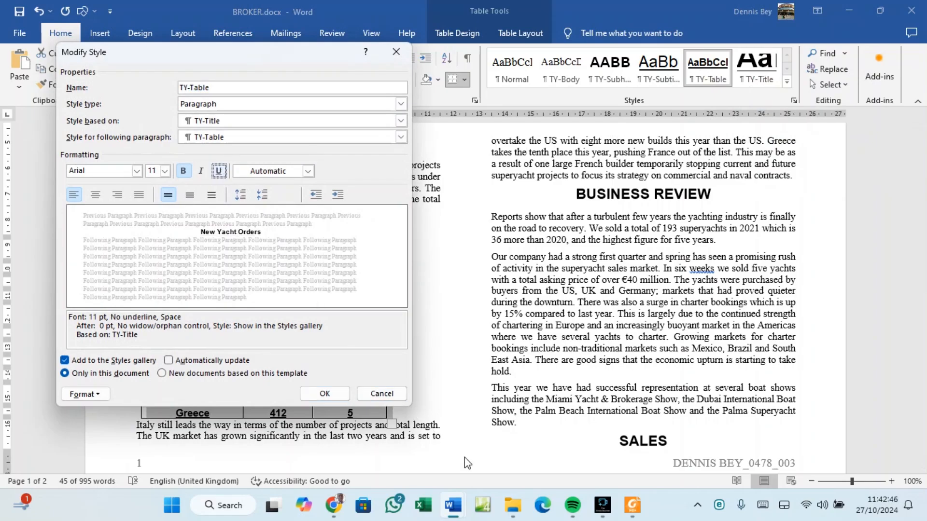
Set the TY-Table style font to Times New Roman, per the exam paper's specification.
click(632, 507)
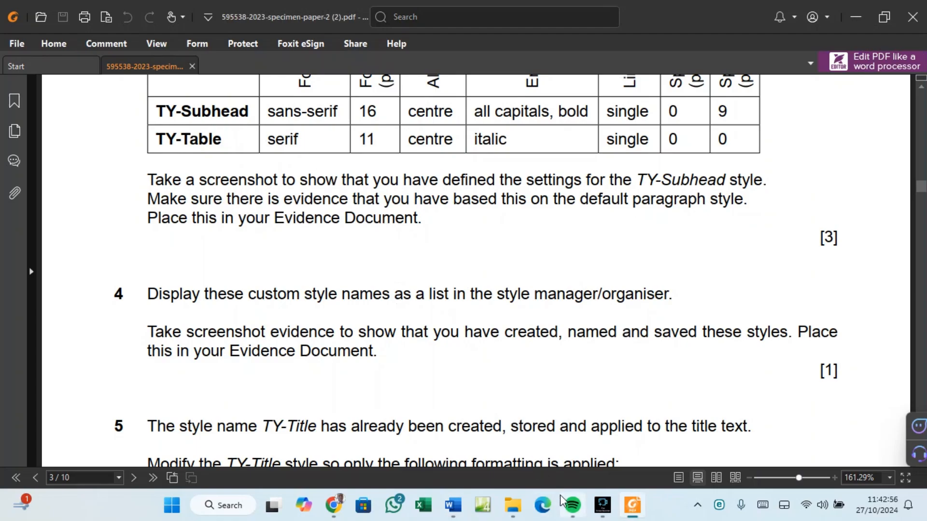
mouse_move(458, 516)
click(486, 465)
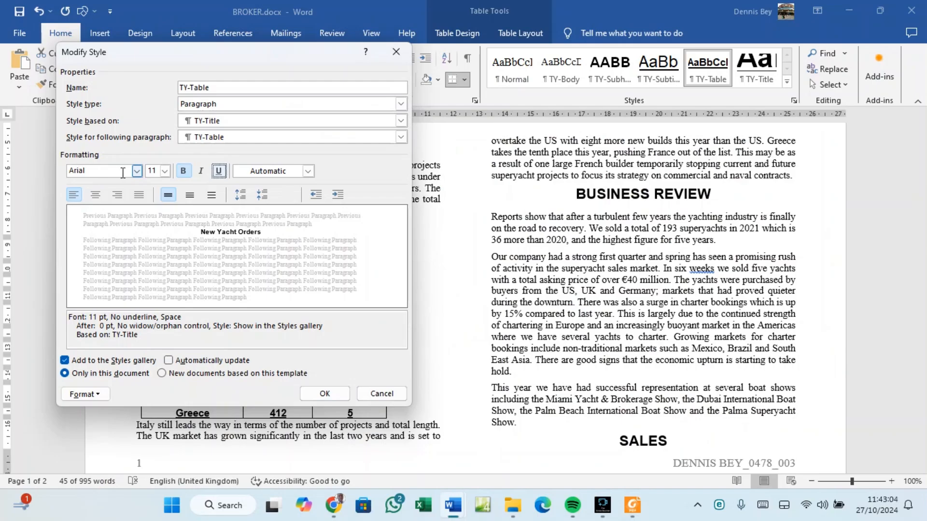
click(137, 171)
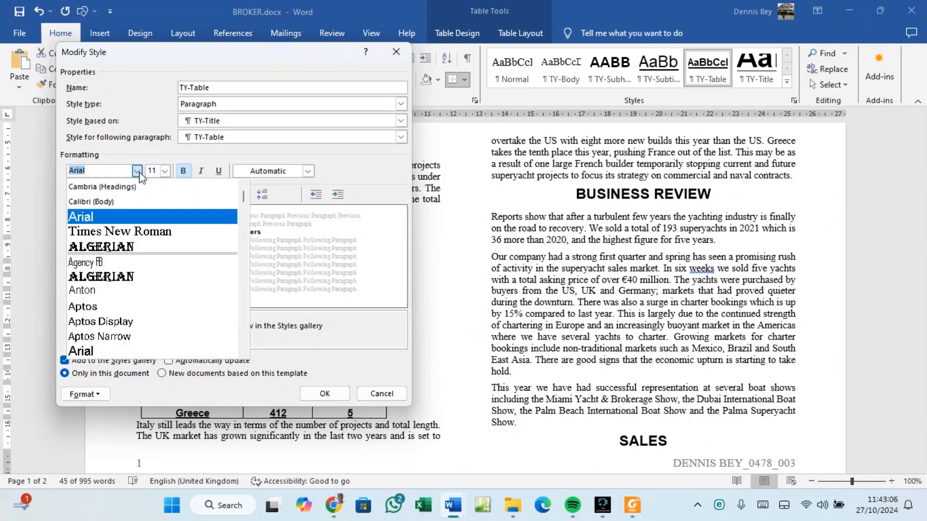
click(113, 231)
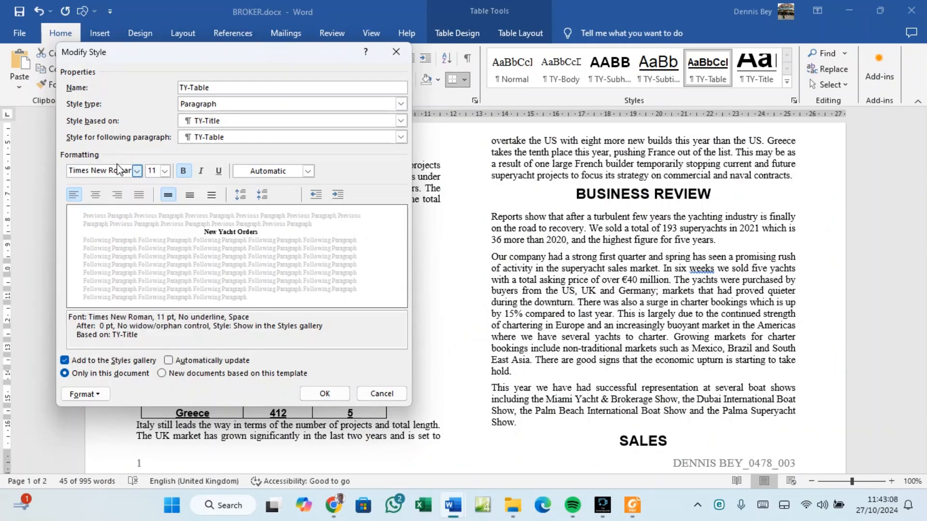
click(632, 507)
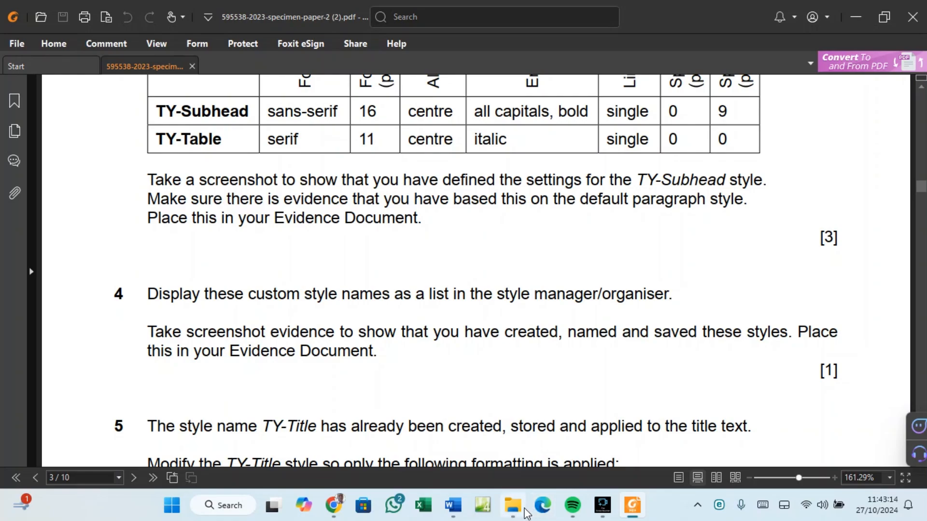
mouse_move(453, 505)
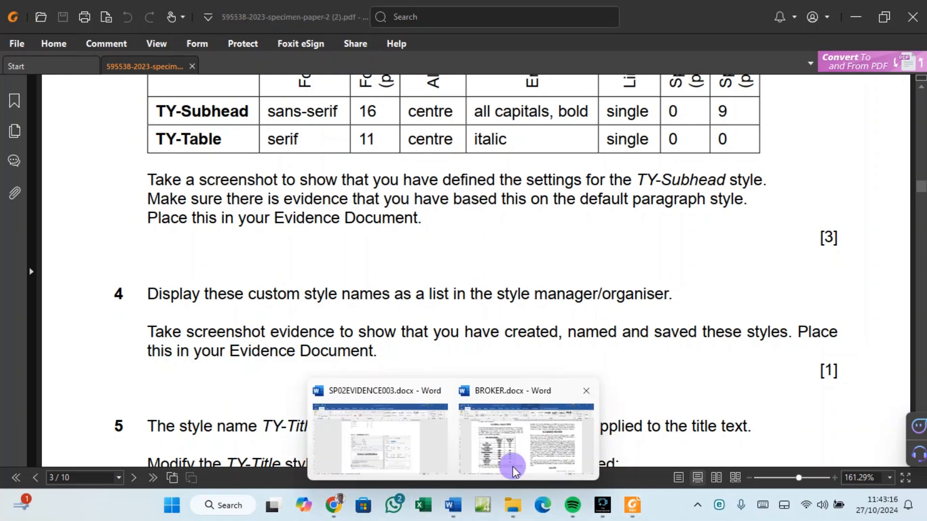
click(528, 425)
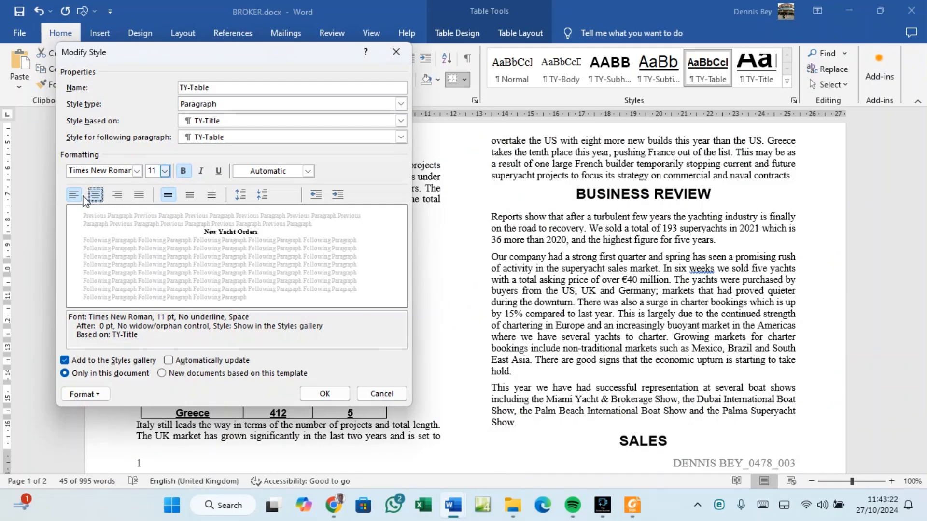
Keep the TY-Table style centred and italic, checking the paper's requirements.
click(78, 196)
click(96, 196)
click(203, 171)
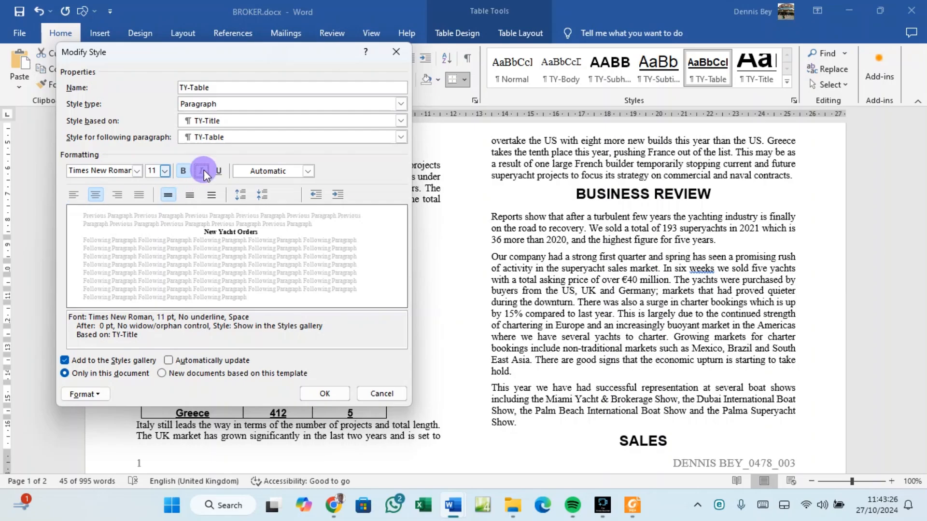
click(632, 505)
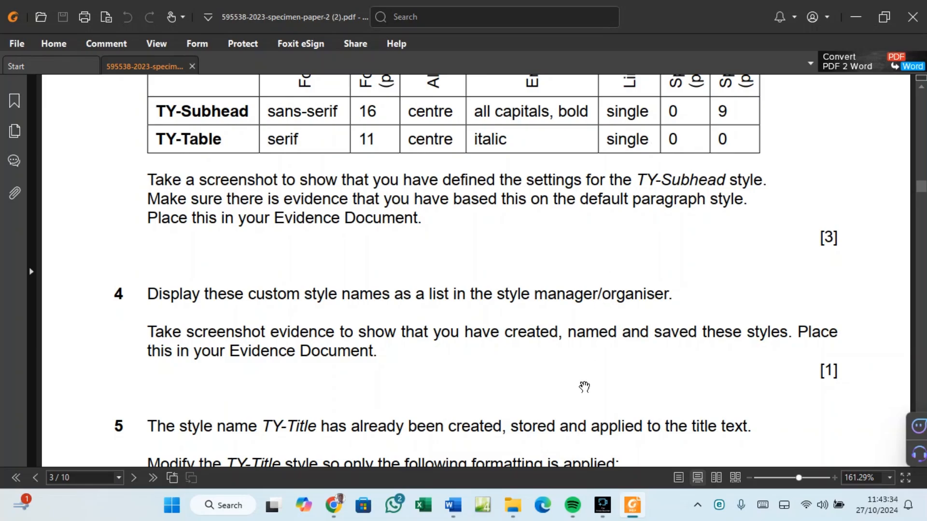
mouse_move(632, 517)
mouse_move(453, 506)
click(497, 474)
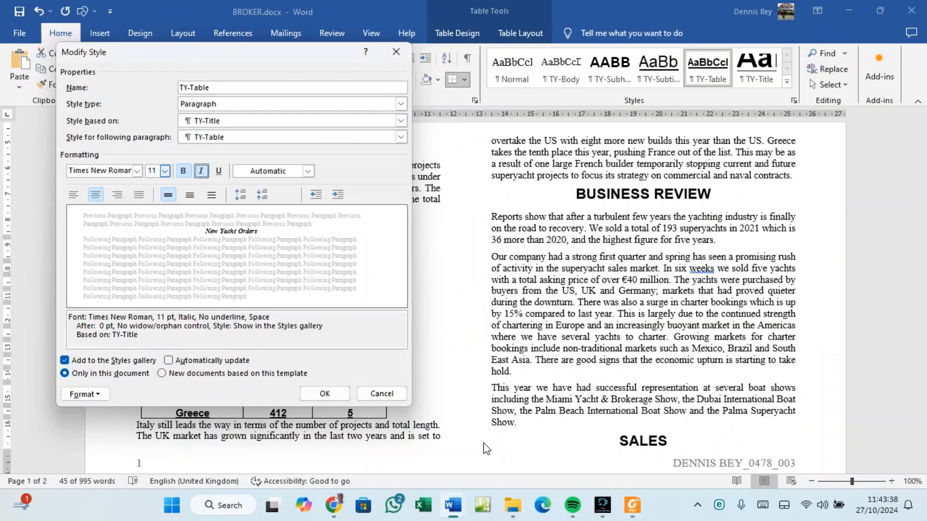
Turn bold off and confirm centred paragraph settings with 0 pt spacing before and after.
click(183, 171)
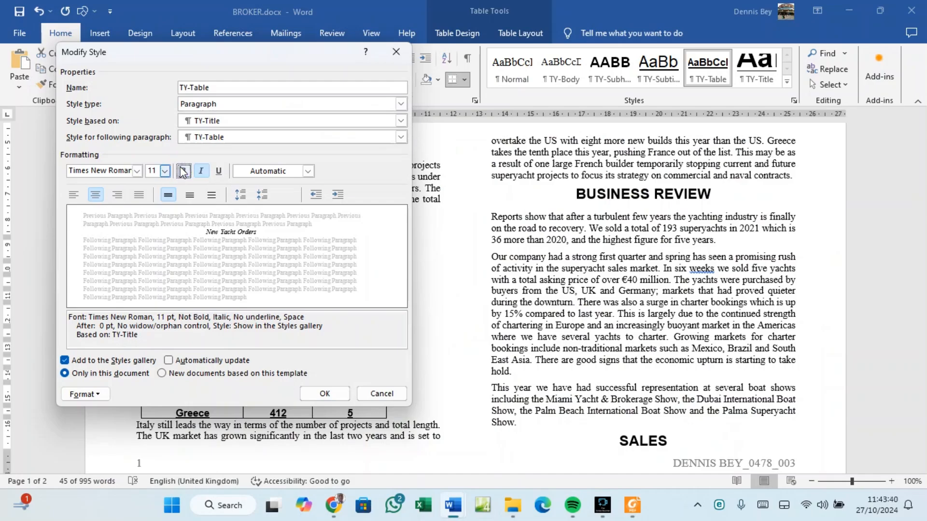
click(96, 395)
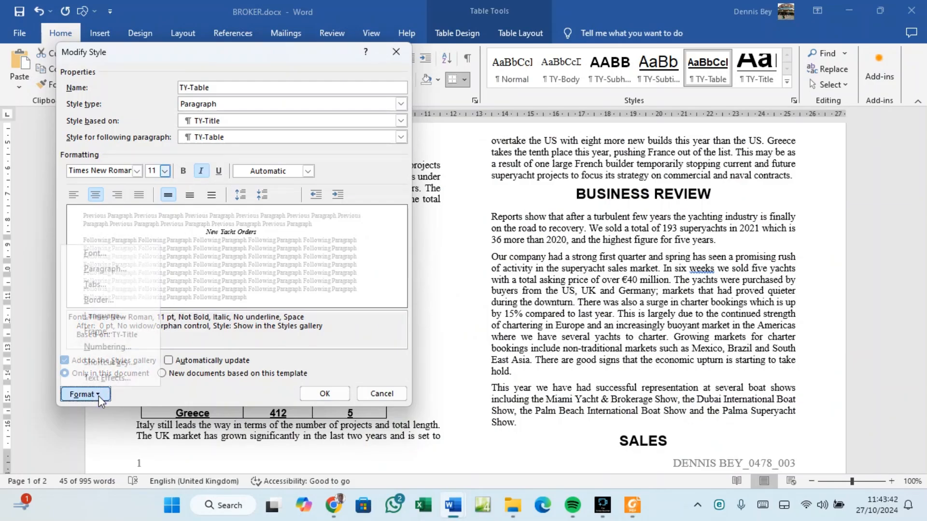
click(105, 269)
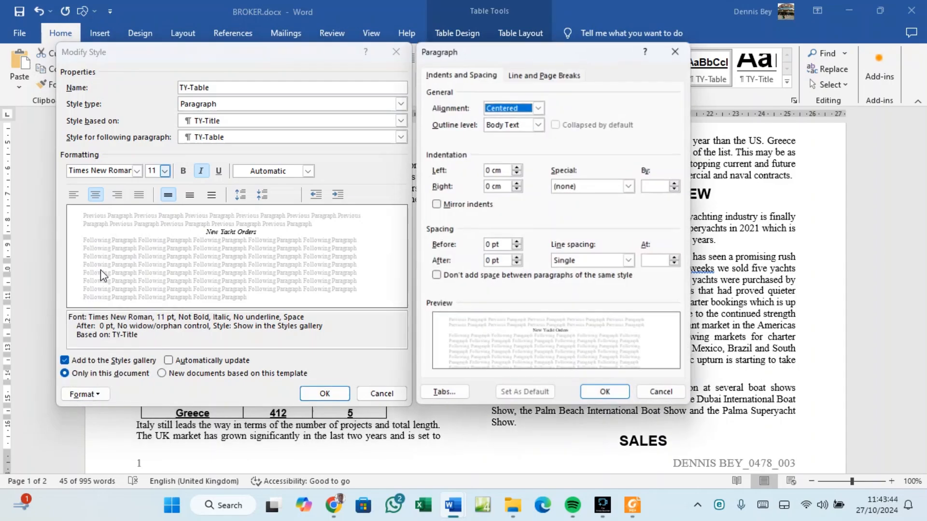
click(607, 396)
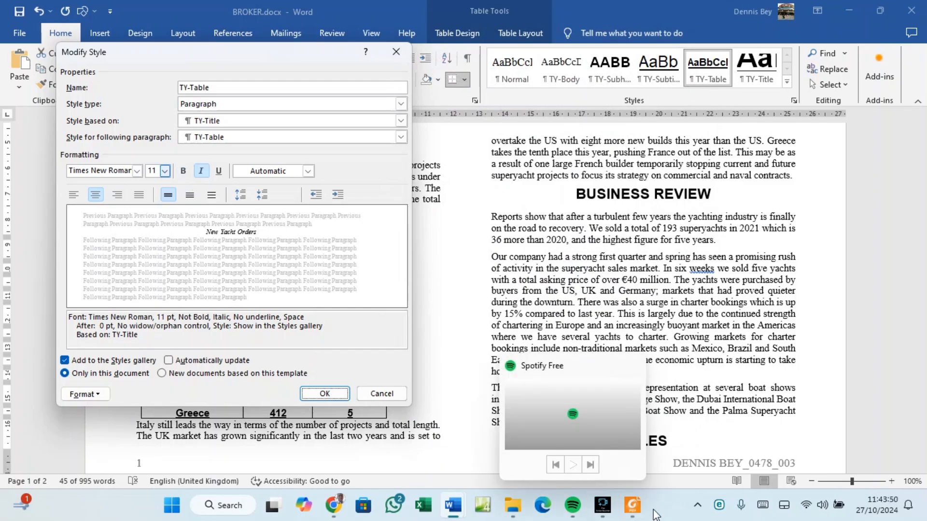
click(638, 507)
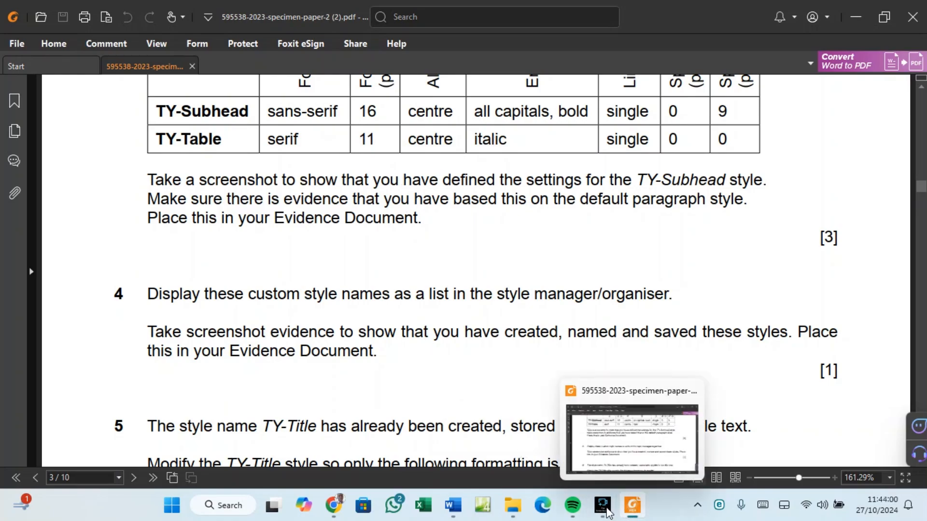
mouse_move(453, 505)
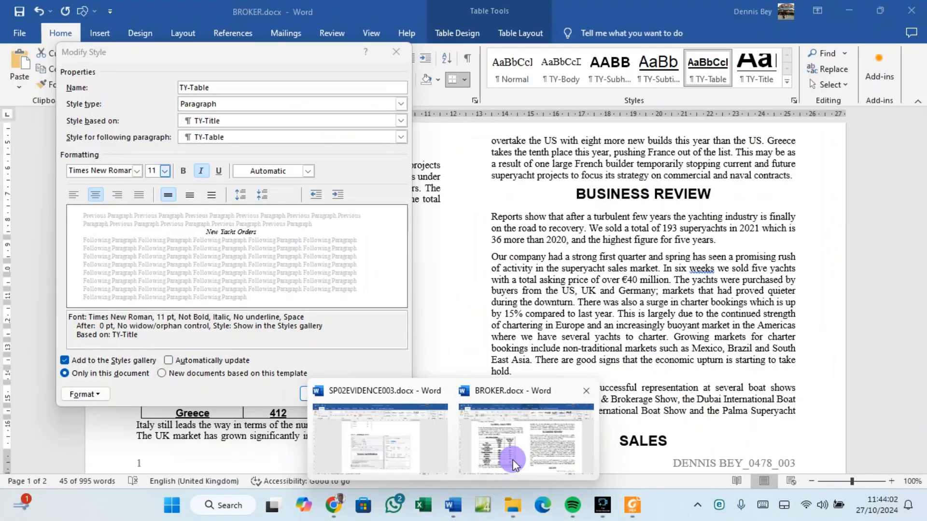
click(507, 466)
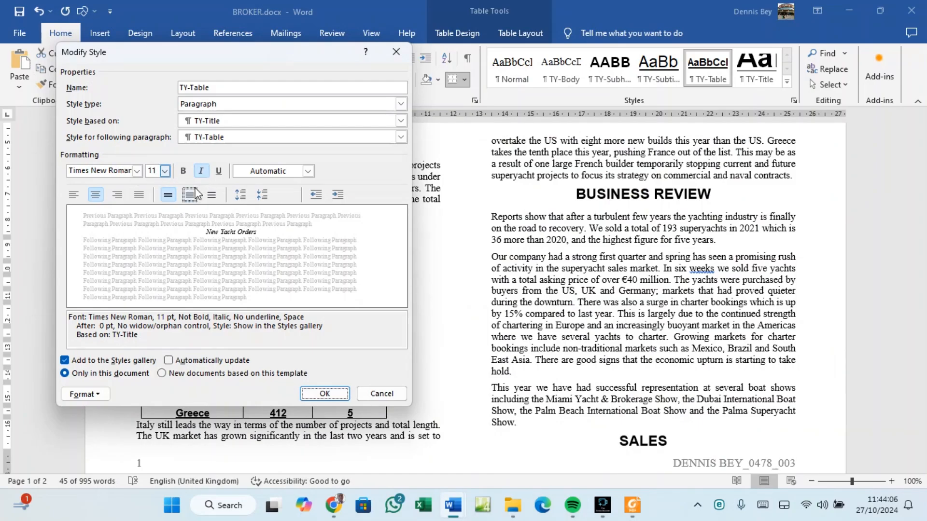
Save the modified TY-Table style, then scroll through the specimen paper's later questions.
click(318, 394)
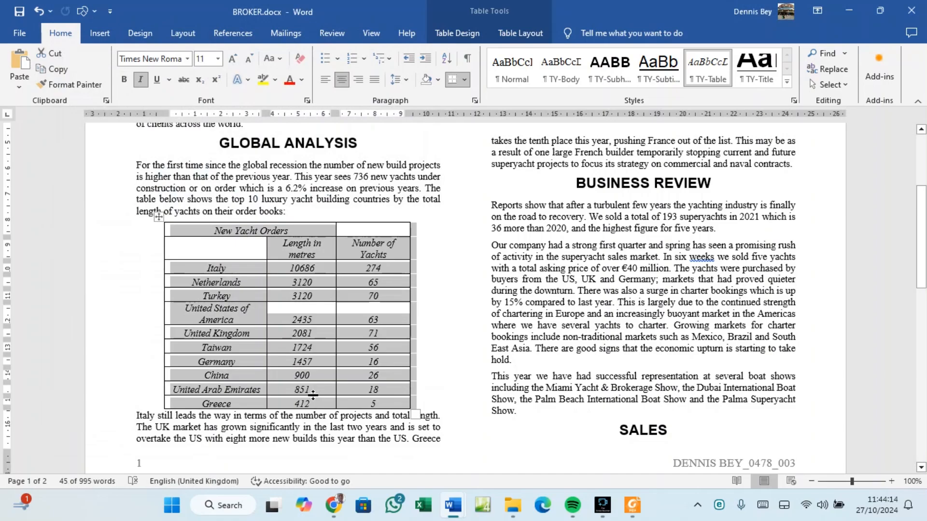
click(634, 507)
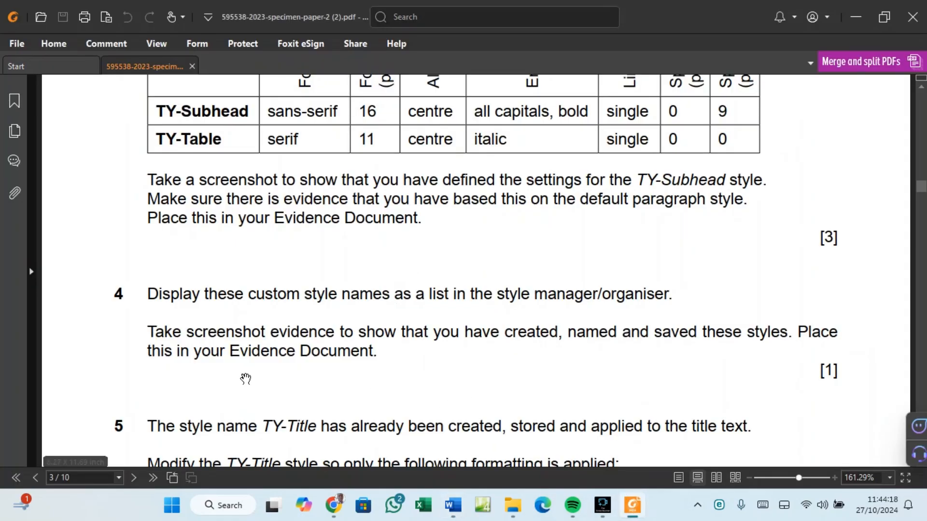
scroll(248, 375, down, 1)
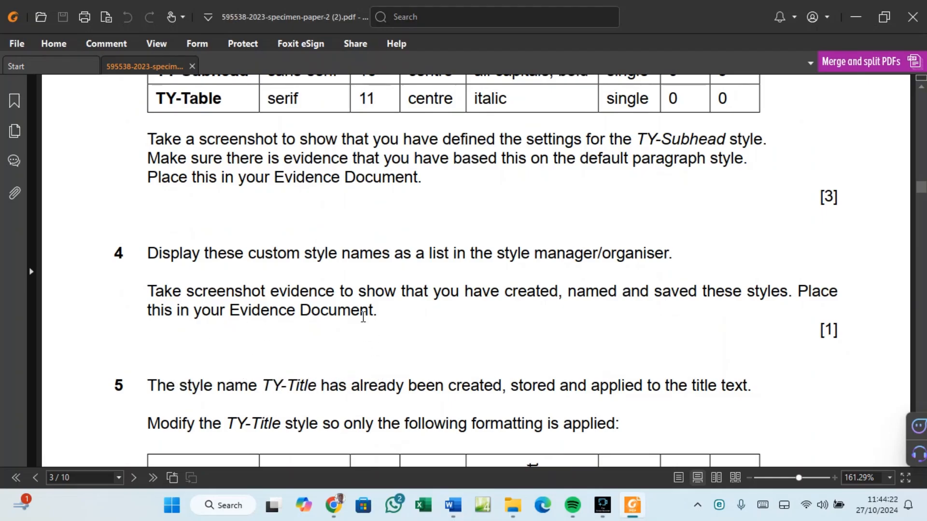
scroll(361, 316, down, 15)
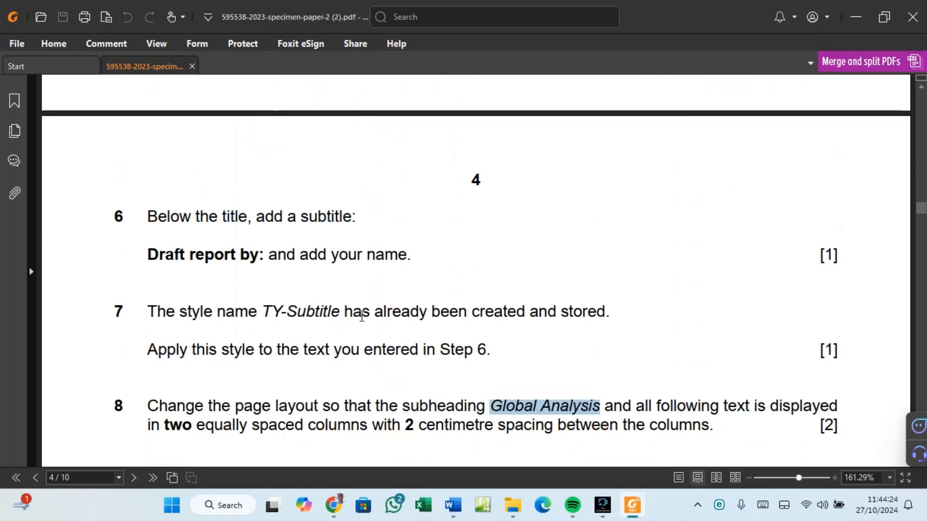
scroll(361, 322, down, 3)
scroll(361, 323, down, 3)
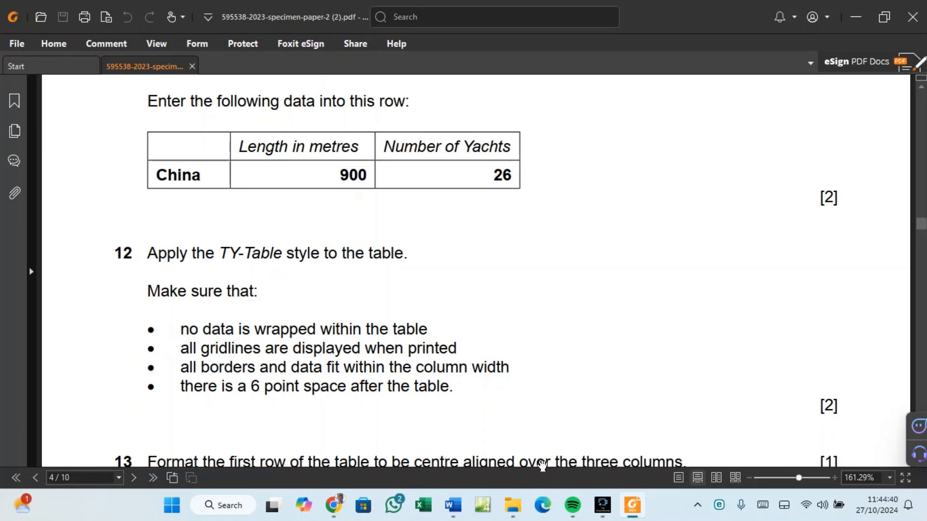
click(452, 510)
click(492, 471)
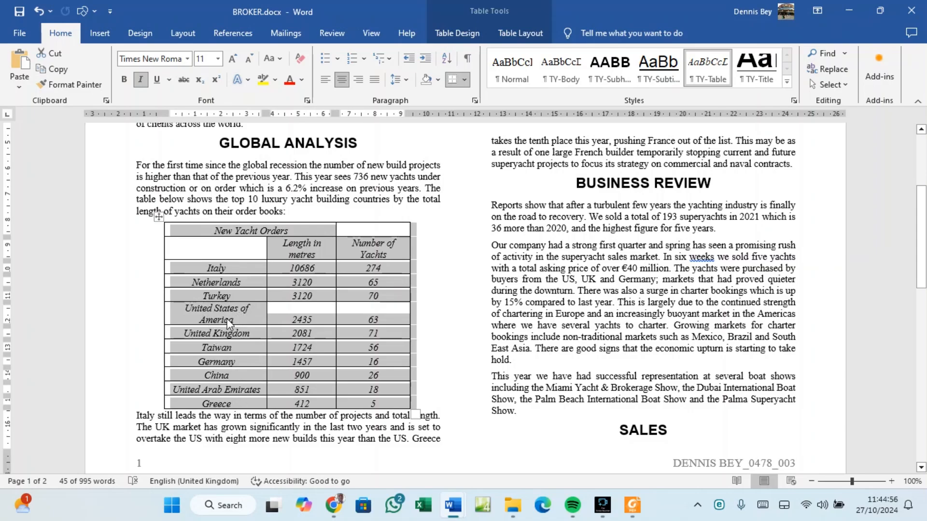
Scroll the specimen paper to questions 11 and 12.
click(633, 505)
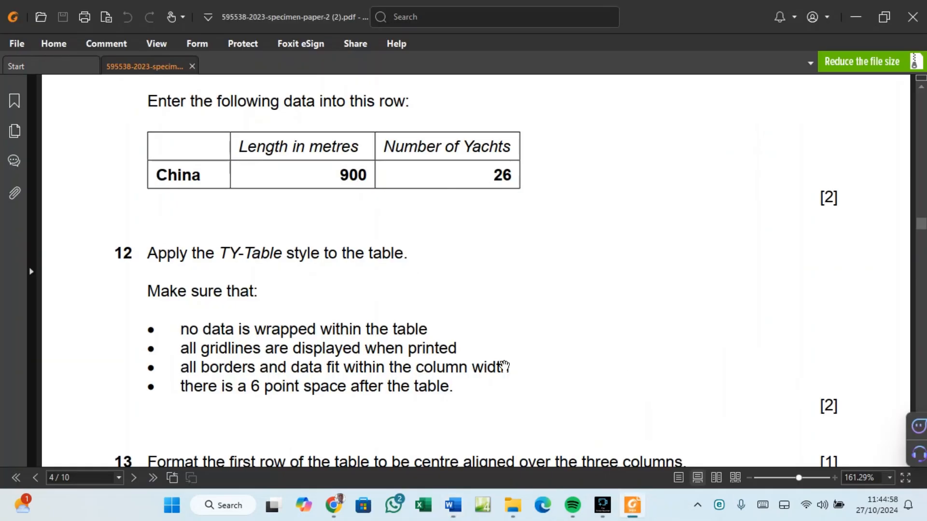
scroll(320, 271, up, 3)
scroll(320, 272, up, 1)
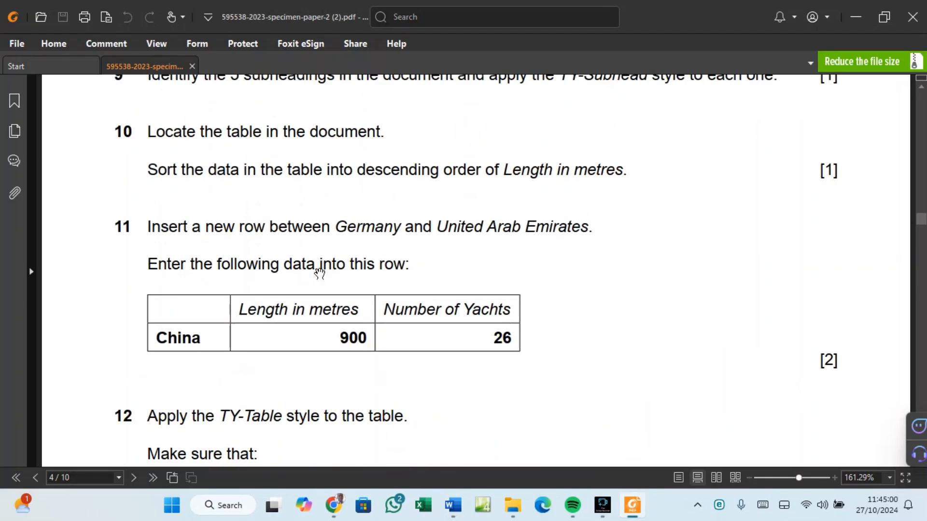
scroll(357, 331, down, 2)
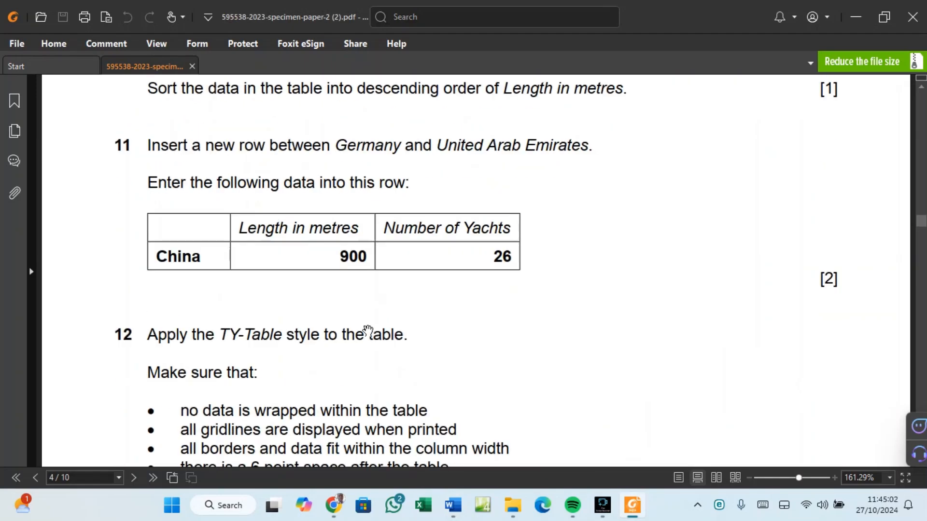
scroll(275, 324, down, 1)
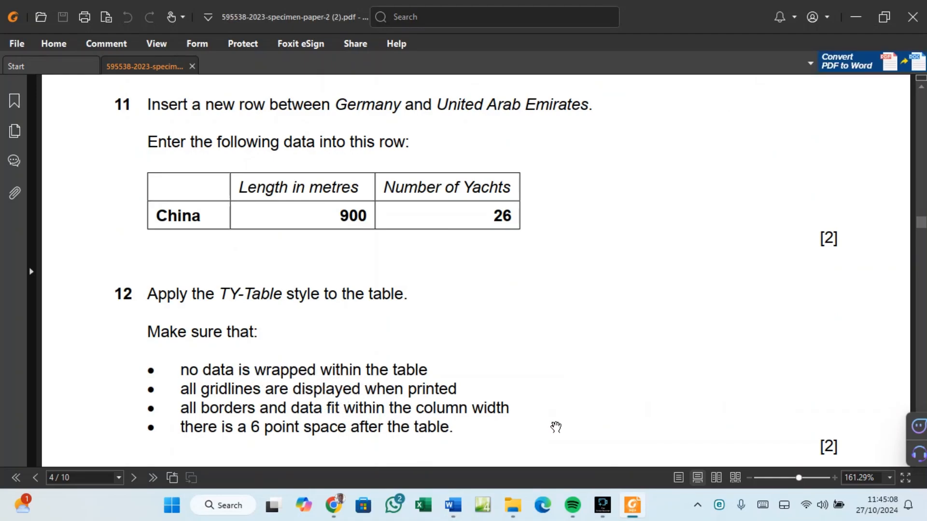
Drag the table's right, Length-column and left borders outward so 'United States of America' fits one line.
mouse_move(453, 505)
click(511, 463)
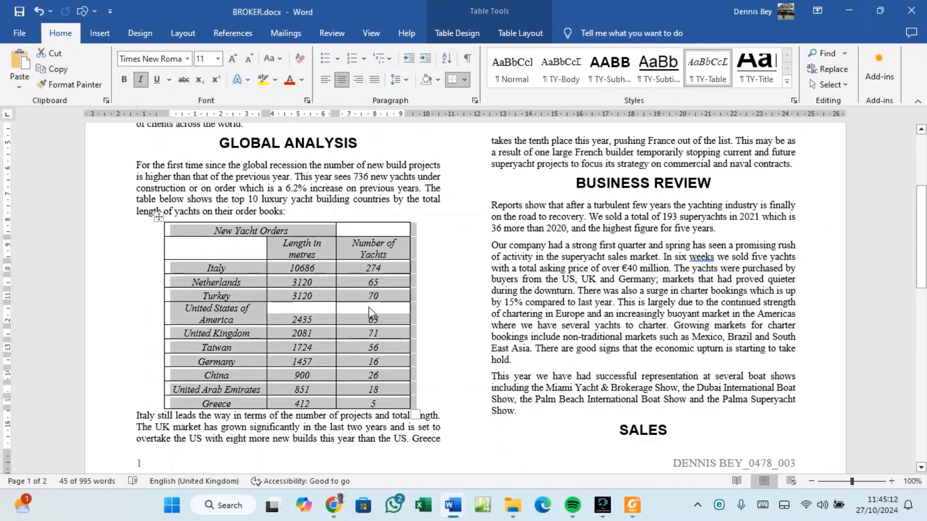
click(331, 248)
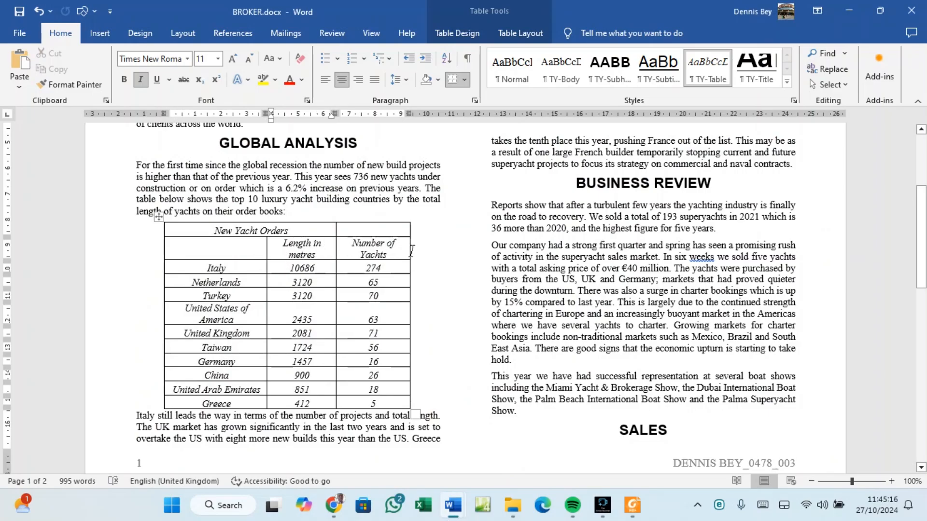
drag(410, 249, 433, 249)
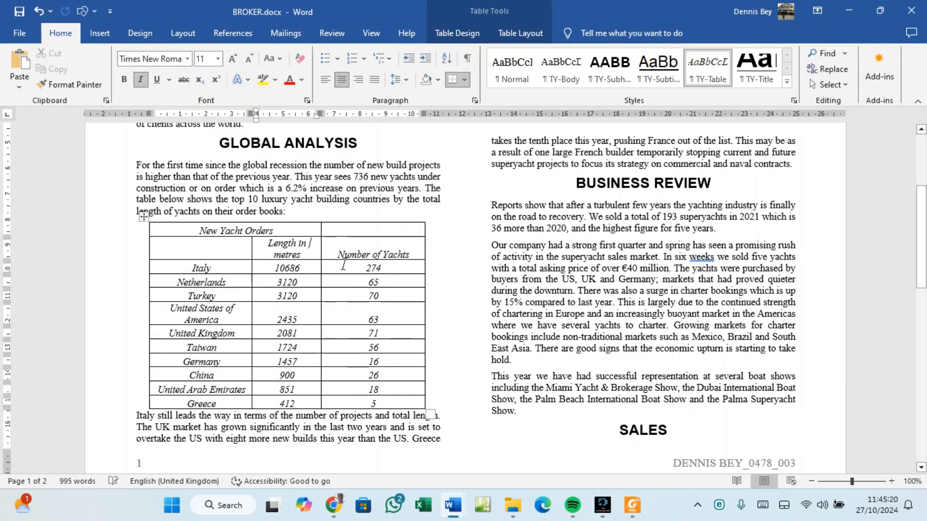
drag(321, 249, 339, 252)
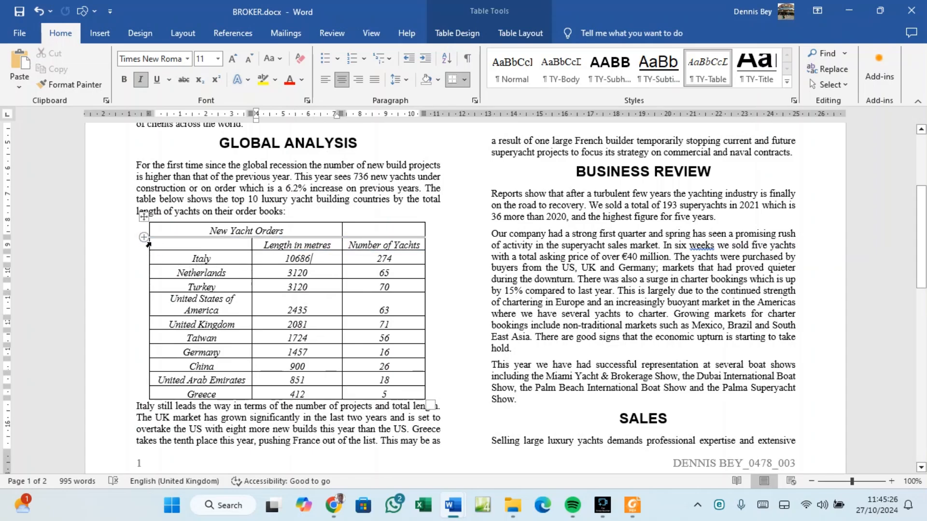
drag(149, 241, 131, 242)
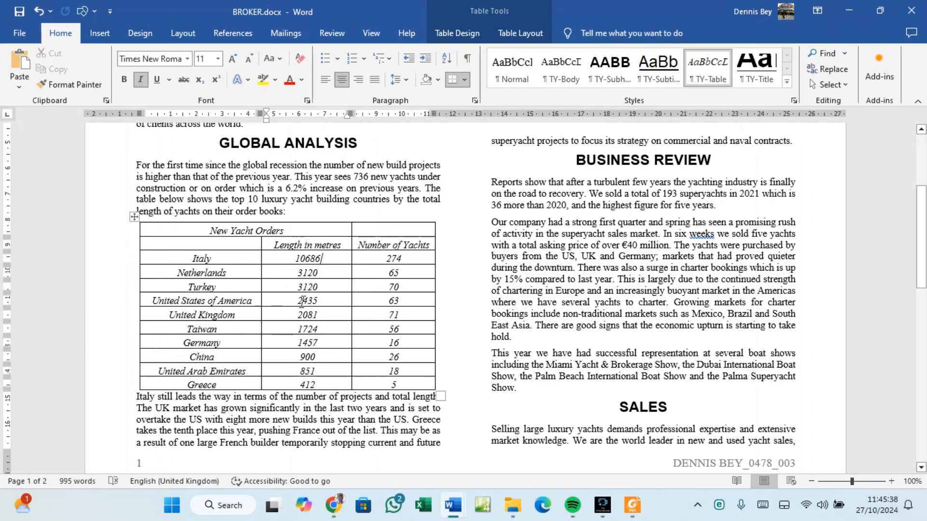
Reopen TY-Table's Modify Style, keep it centred, and open its Paragraph settings.
right_click(700, 72)
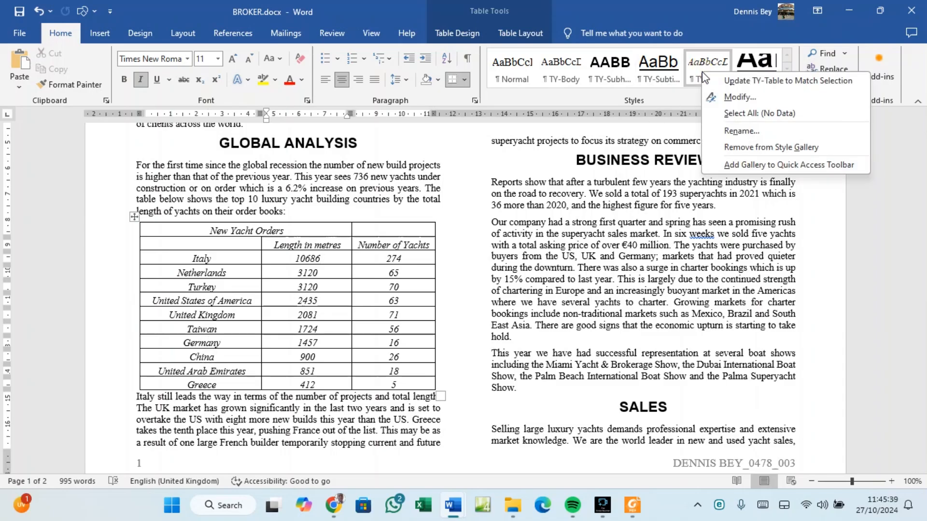
click(728, 97)
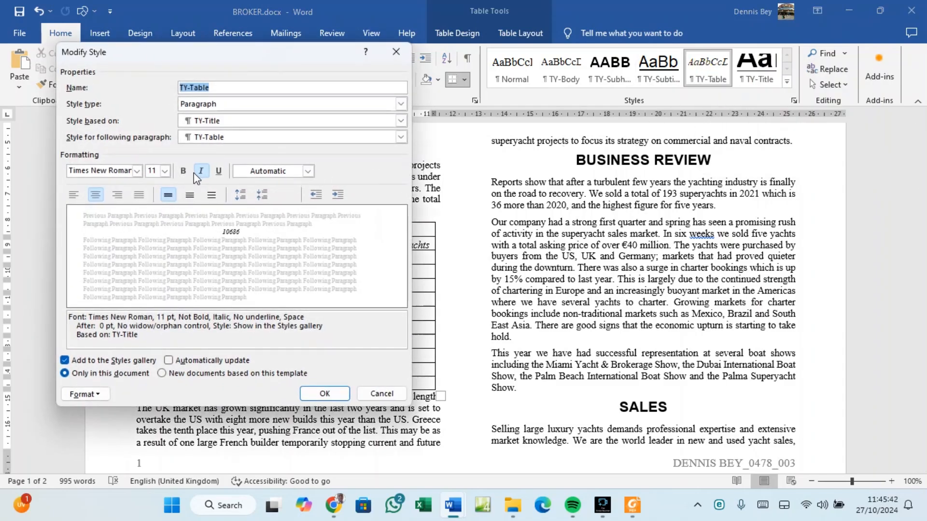
click(96, 195)
click(105, 395)
click(97, 265)
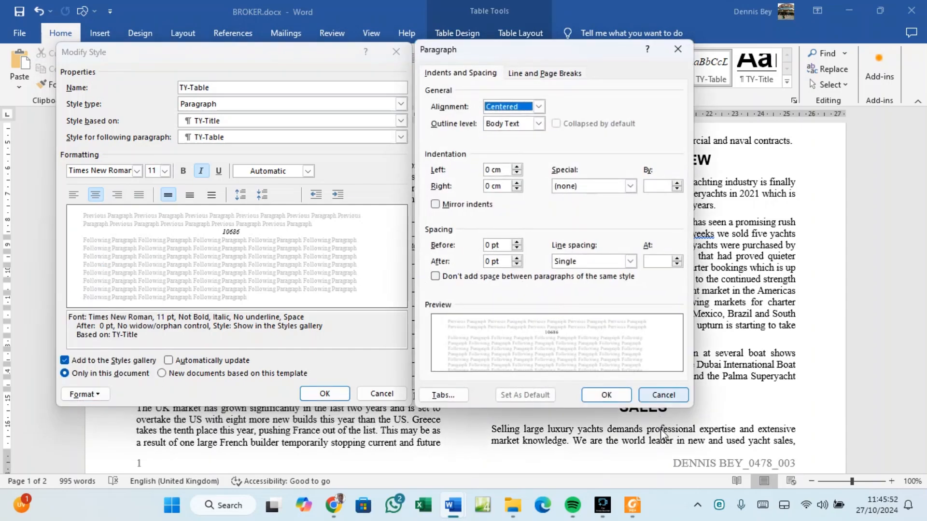
click(632, 506)
Scroll the specimen paper to task 12's TY-Table checklist, ending with 6 pt space after.
scroll(248, 241, up, 10)
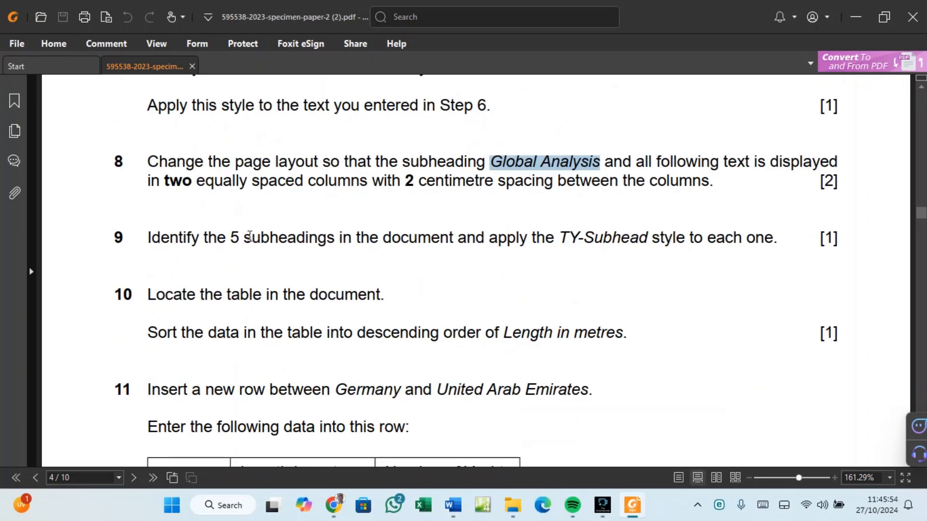
scroll(252, 239, up, 10)
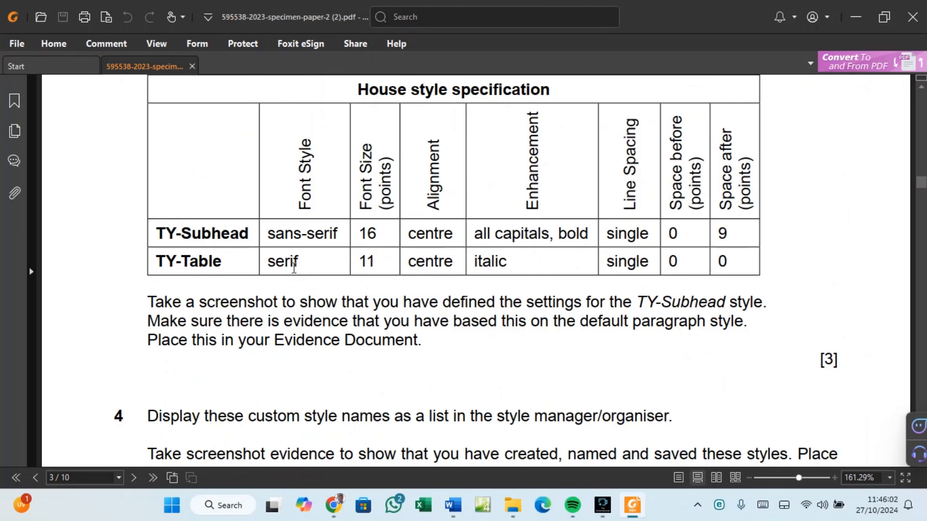
scroll(297, 268, down, 15)
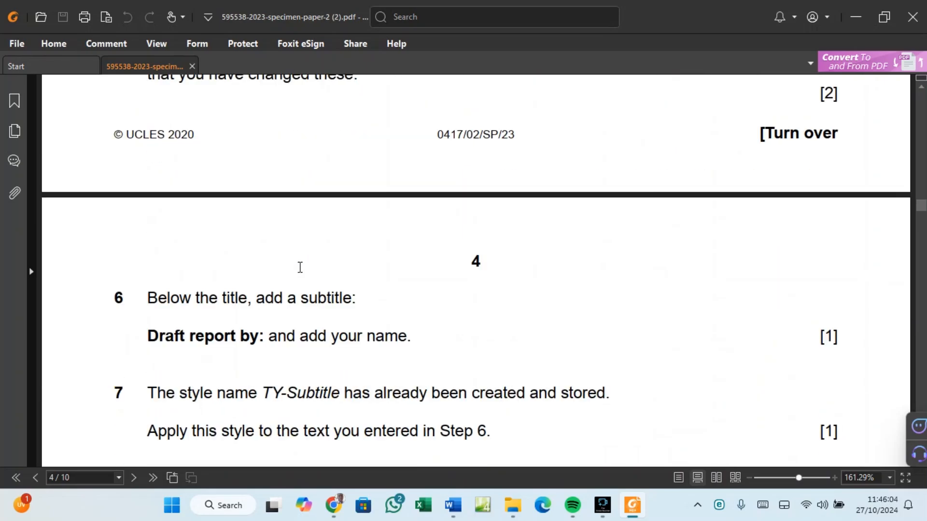
scroll(299, 272, down, 12)
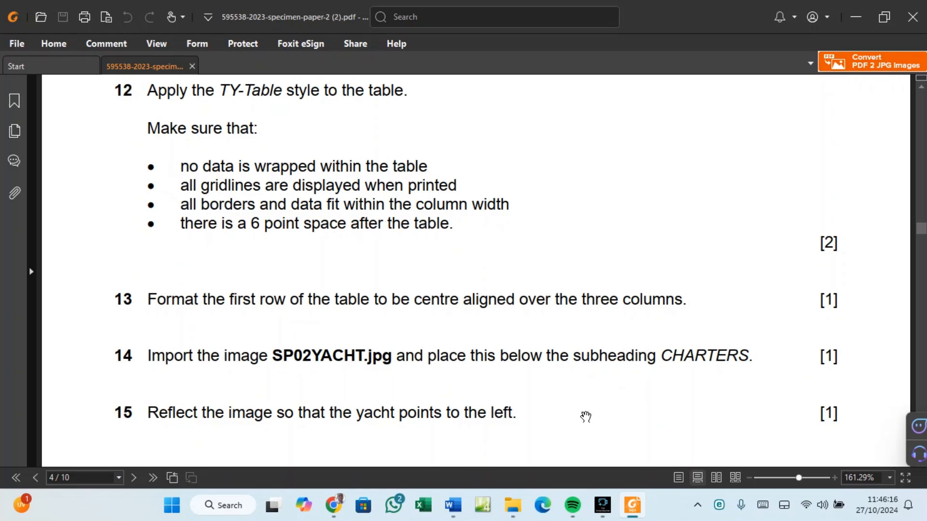
mouse_move(458, 512)
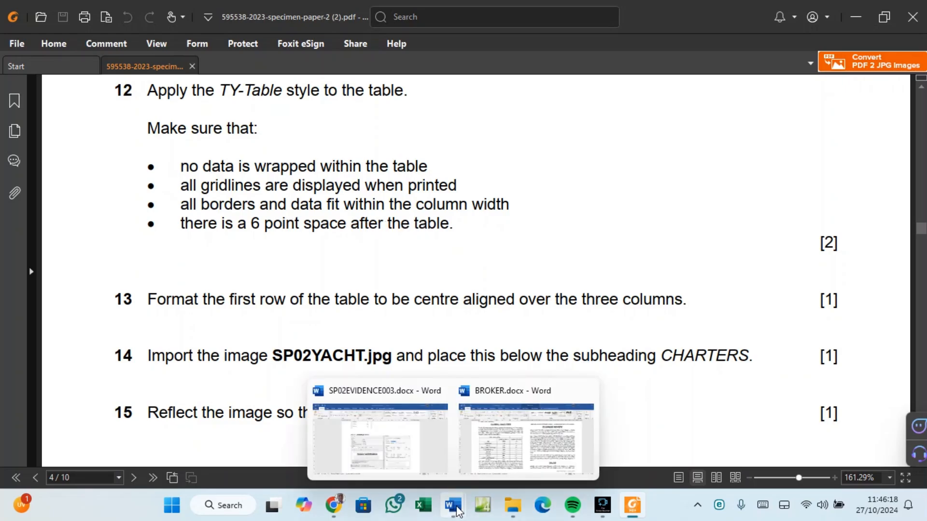
Confirm the style's paragraph settings and save the TY-Table style changes.
click(502, 465)
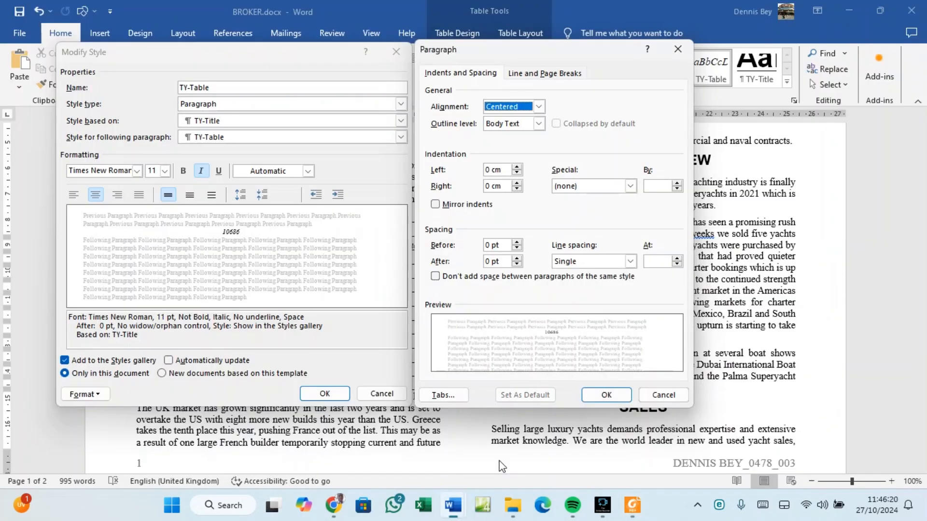
click(596, 399)
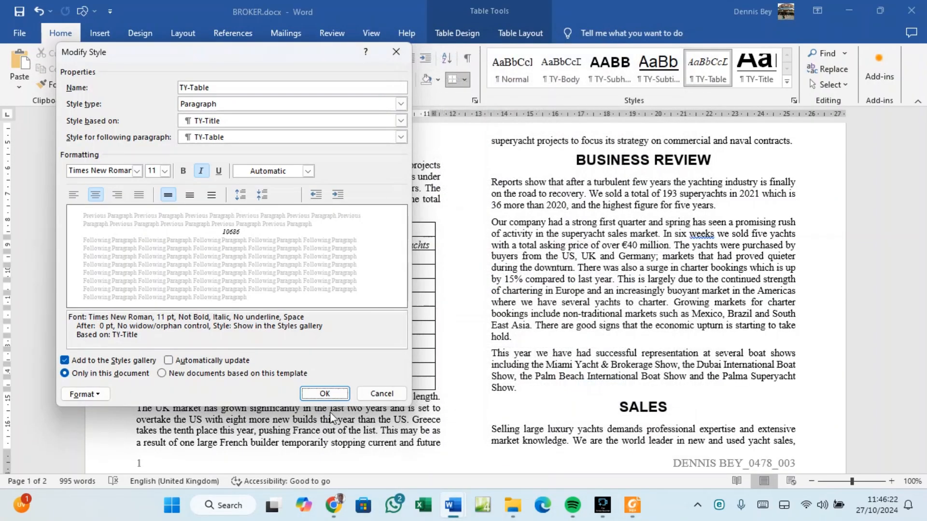
click(330, 398)
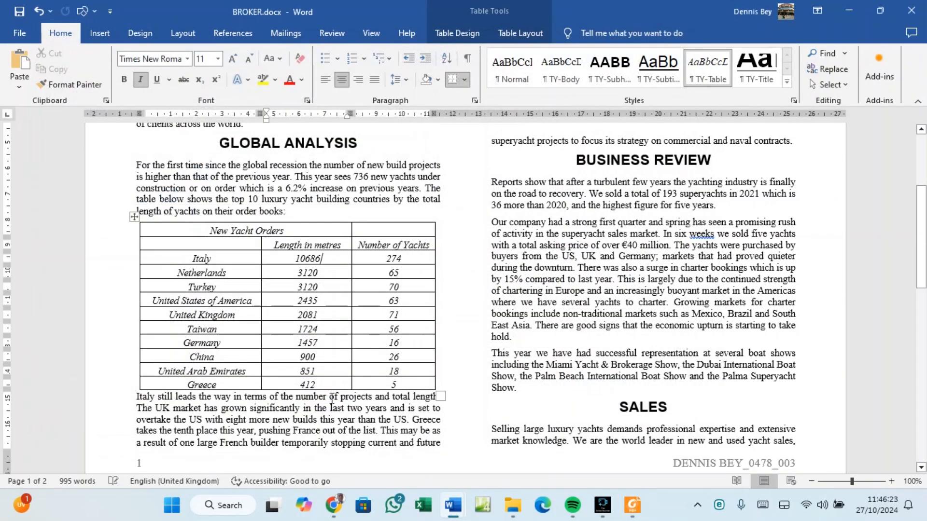
Give the Greece row 6 pt spacing after, so a gap follows the table.
click(133, 392)
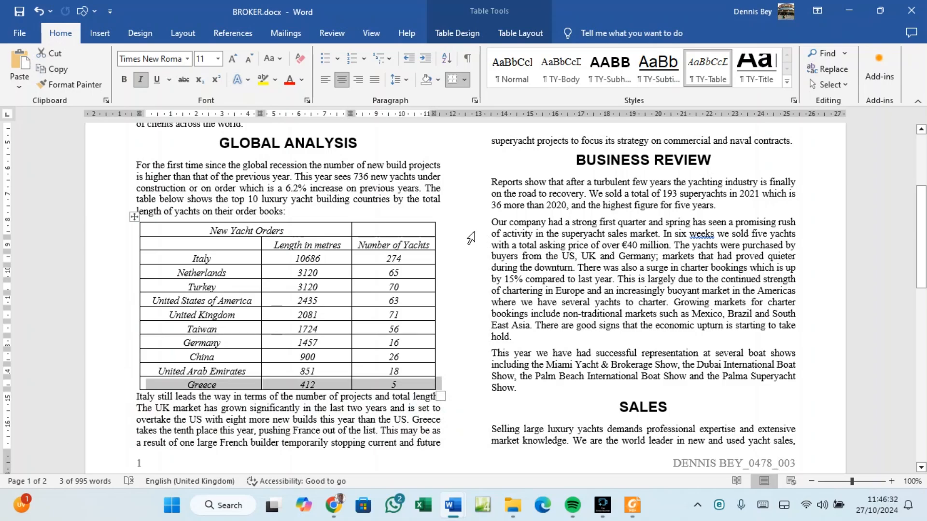
click(475, 100)
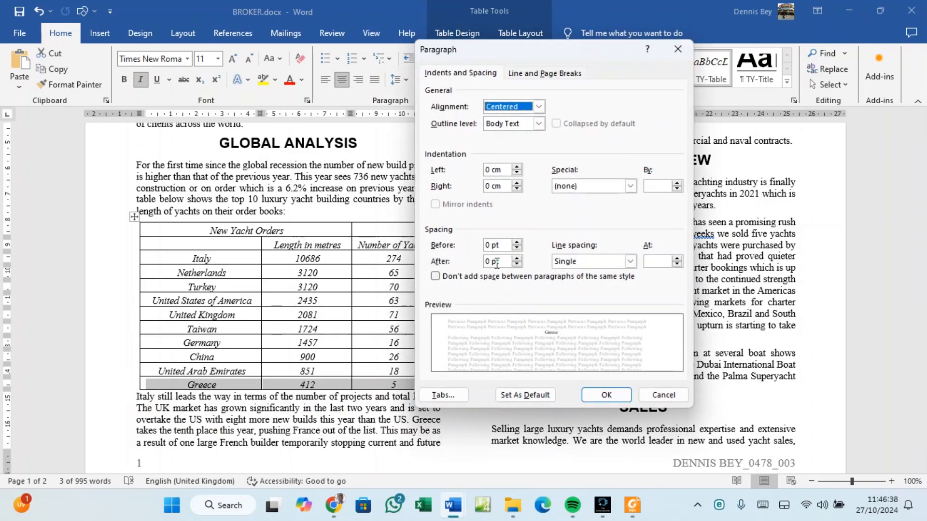
click(517, 259)
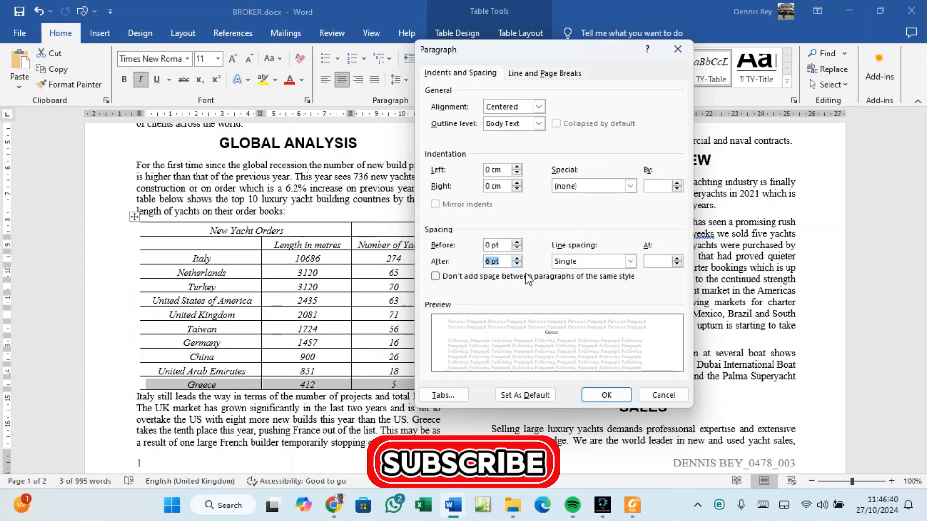
click(606, 394)
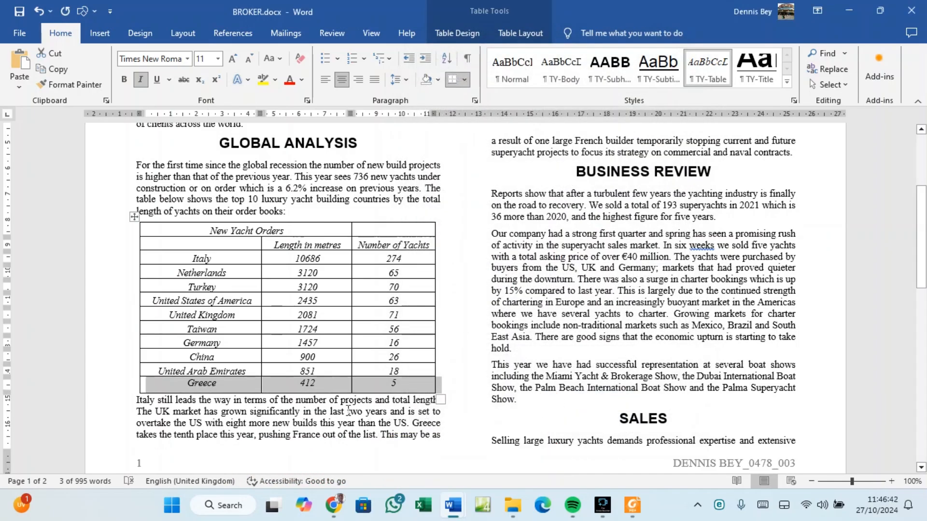
Verify the paragraph below the table shows 0 pt before and 6 pt after.
click(323, 400)
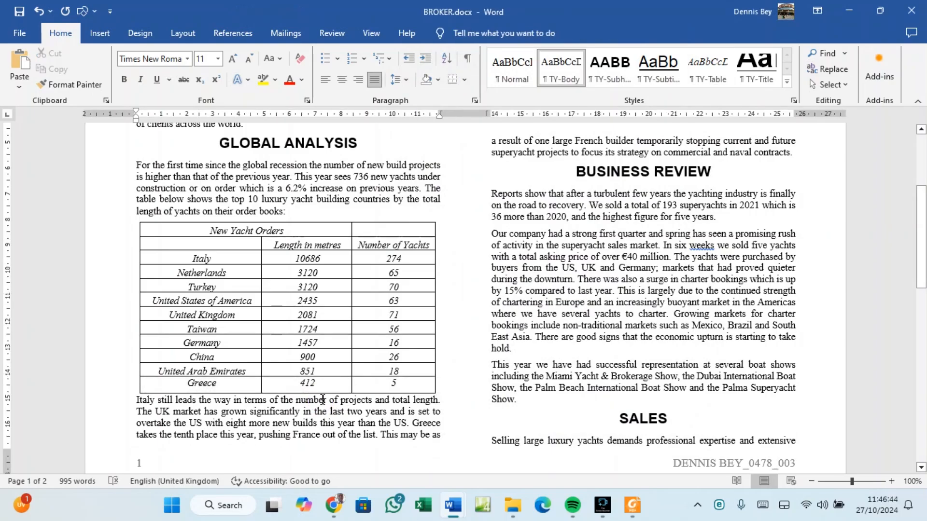
click(122, 410)
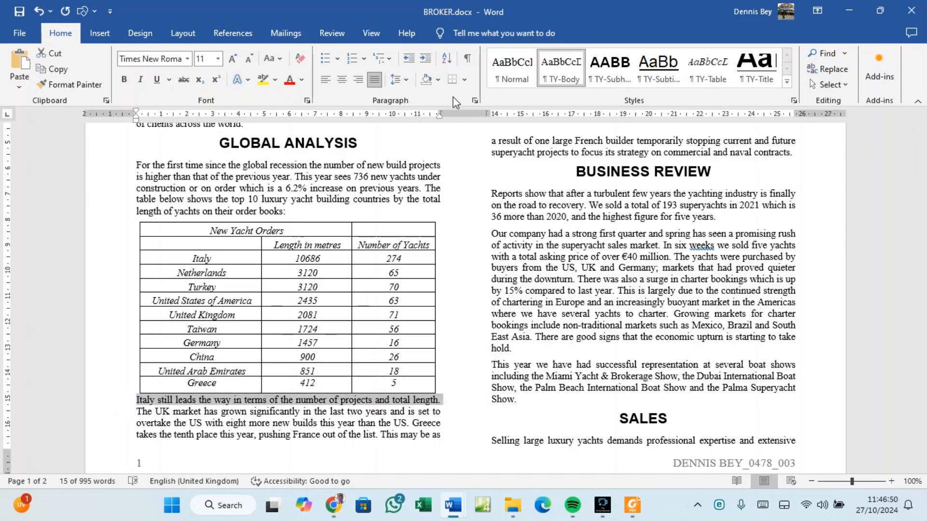
click(475, 101)
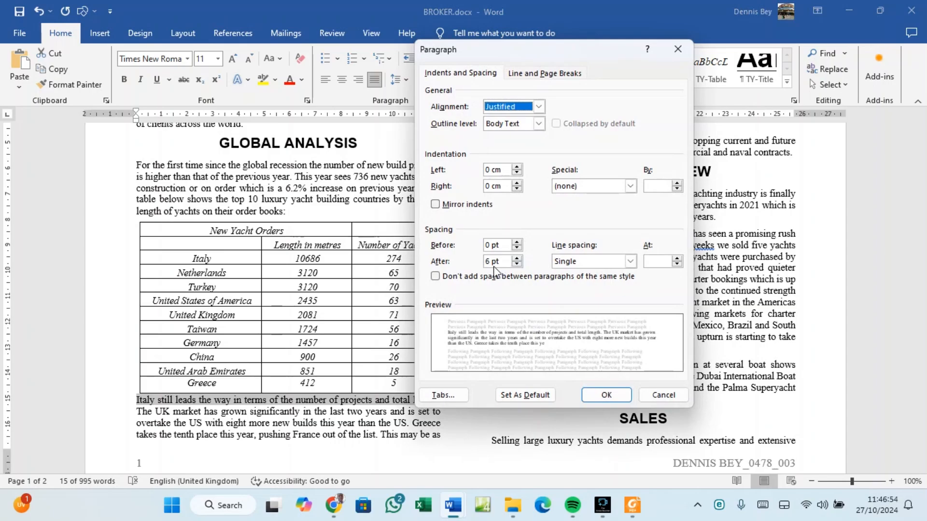
click(605, 397)
click(397, 411)
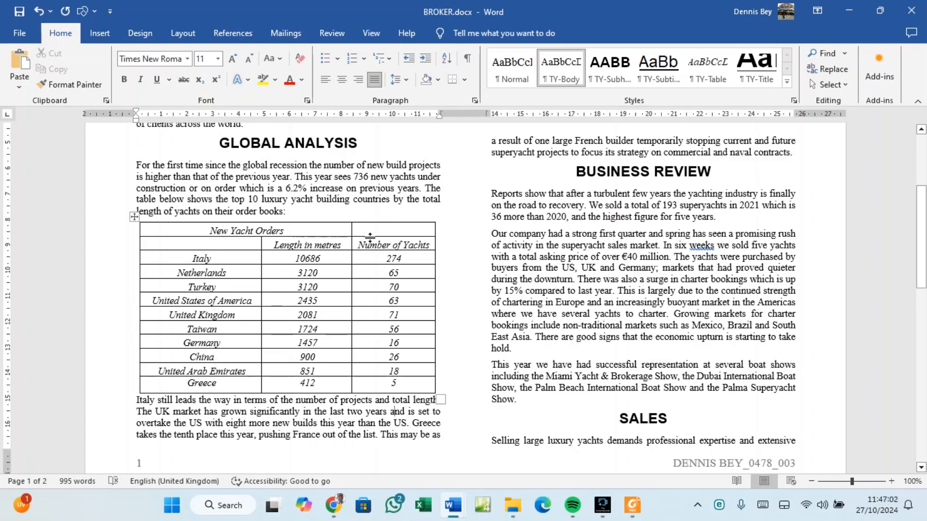
Read task 13 in the PDF: centre the table's first row across all three columns.
click(628, 500)
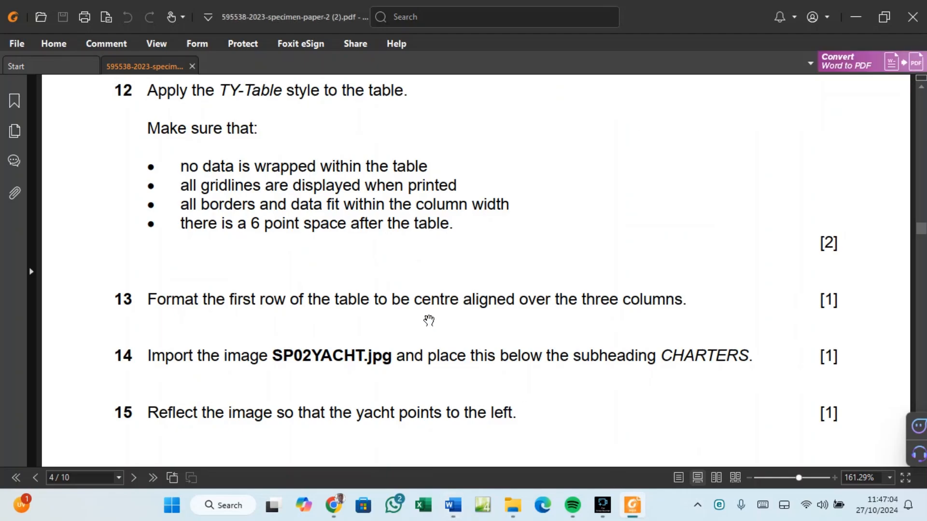
scroll(425, 314, down, 3)
scroll(425, 314, up, 2)
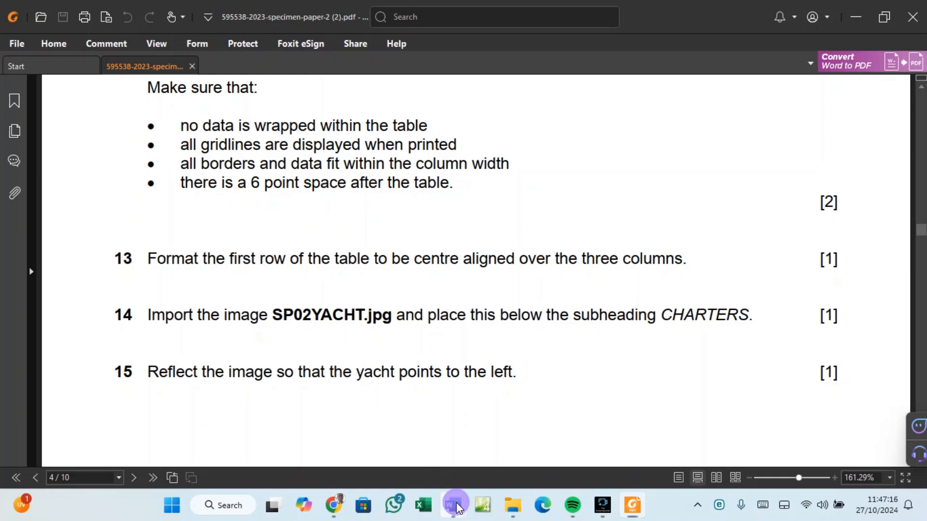
Back in BROKER.docx, select the New Yacht Orders title row of the yacht table.
mouse_move(454, 502)
click(488, 467)
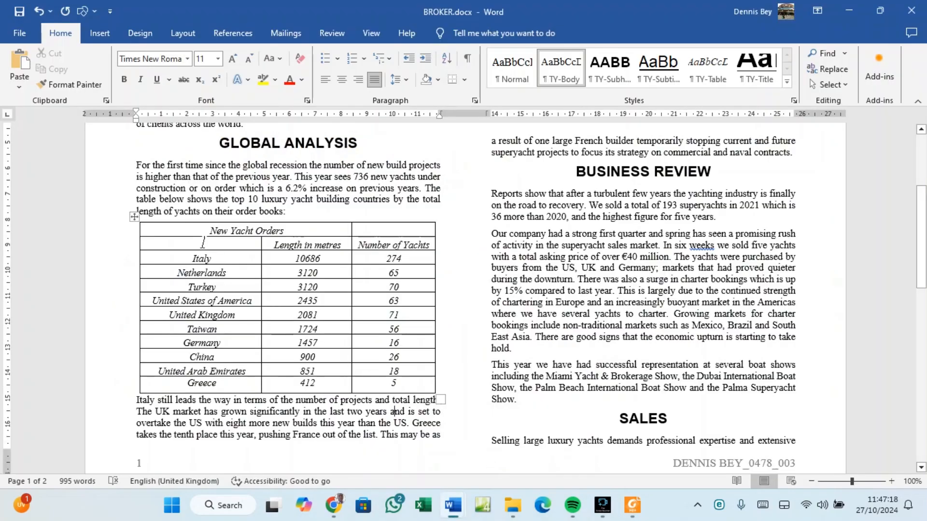
drag(203, 230, 426, 233)
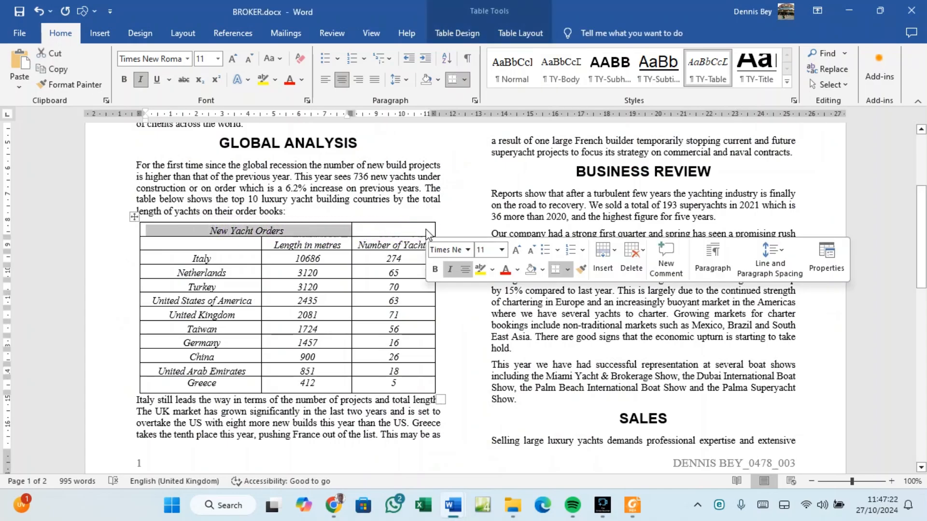
click(319, 232)
drag(316, 231, 409, 237)
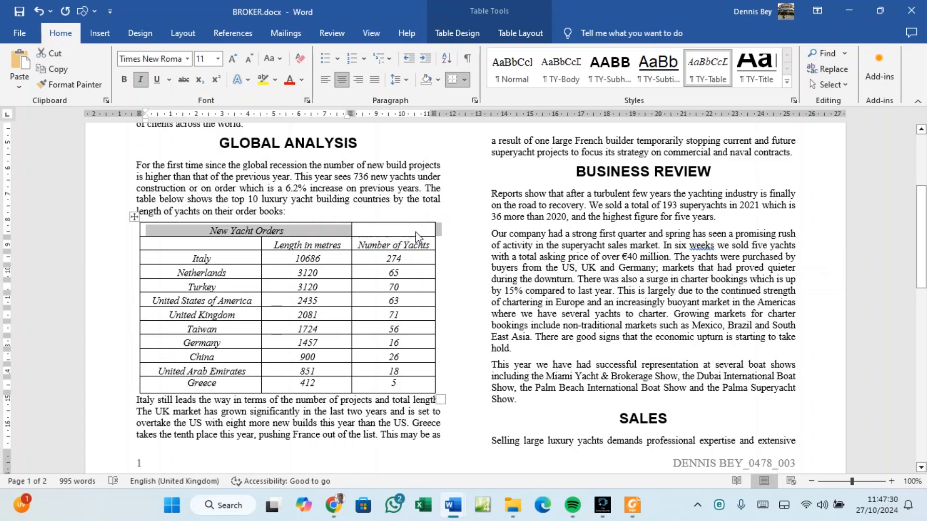
drag(414, 229, 304, 231)
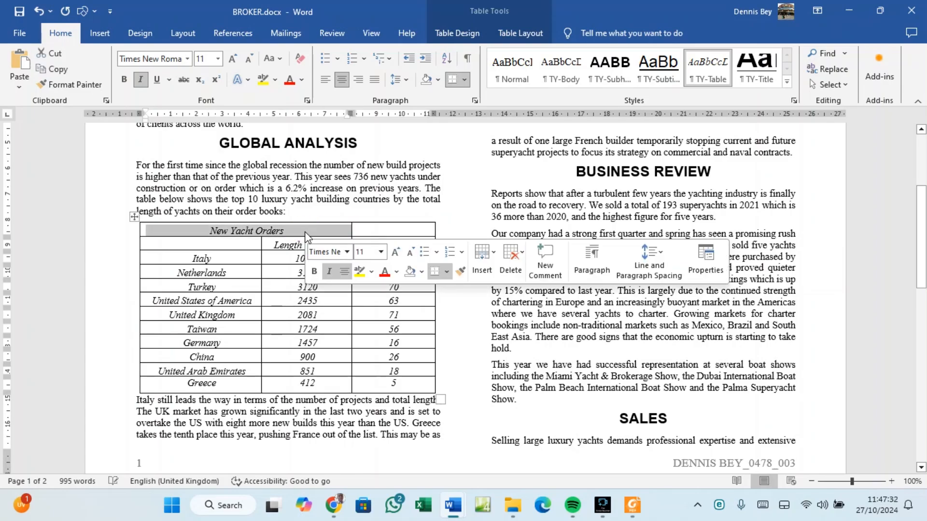
click(388, 229)
mouse_move(366, 225)
mouse_down()
mouse_move(324, 222)
mouse_move(362, 227)
mouse_move(333, 225)
mouse_up()
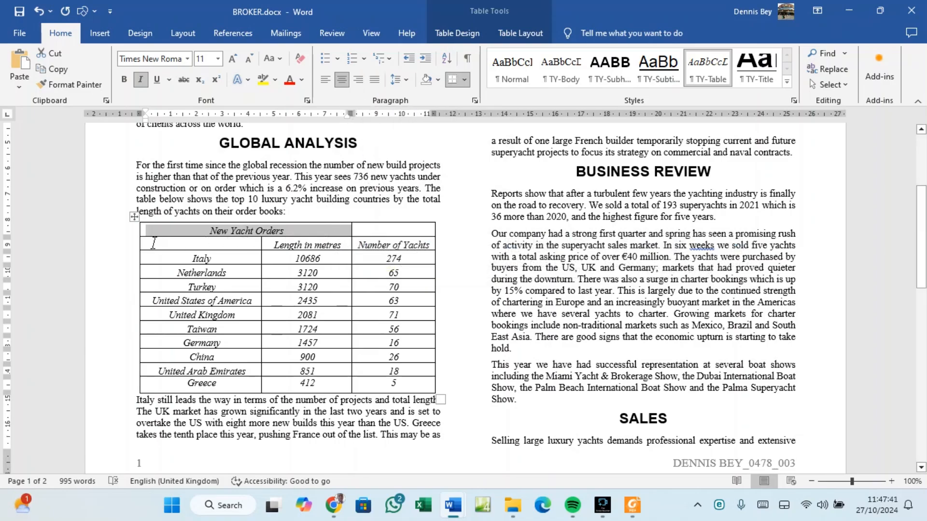
Merge the New Yacht Orders row into one cell spanning all three columns.
click(118, 233)
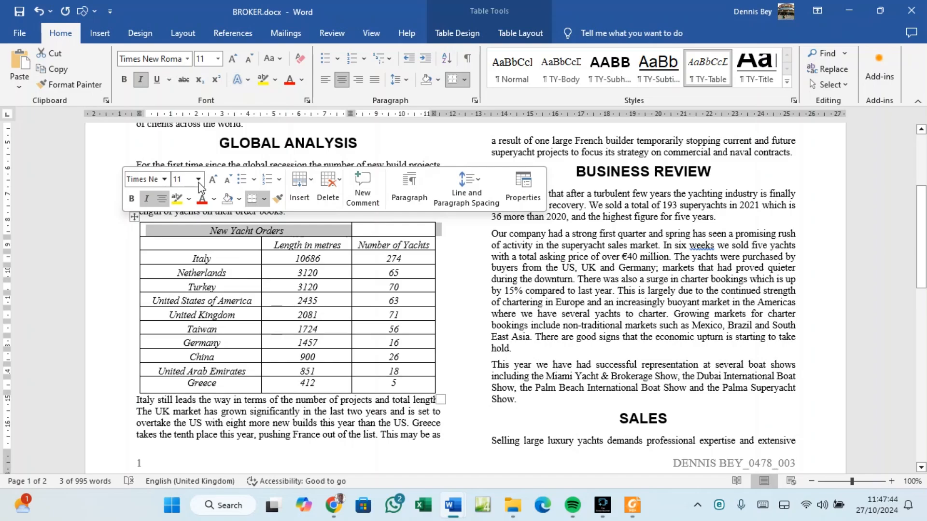
click(453, 35)
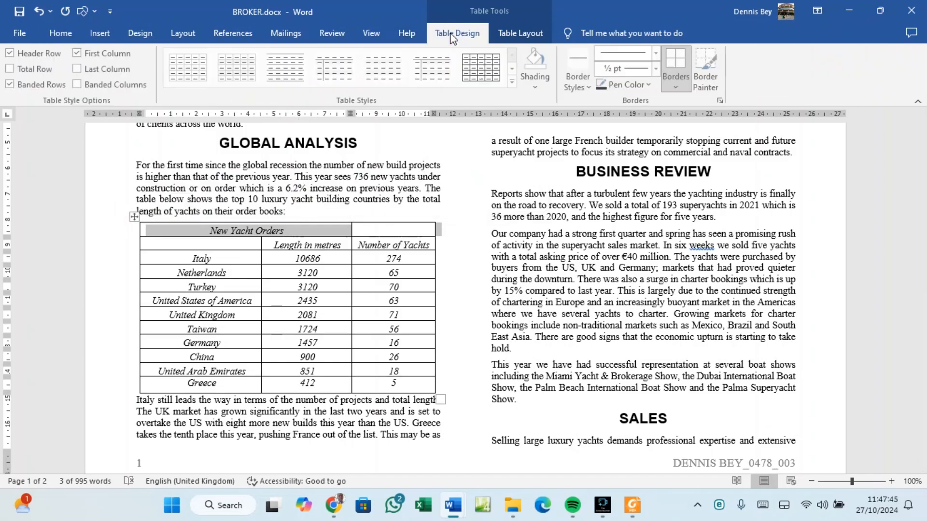
click(518, 35)
click(331, 78)
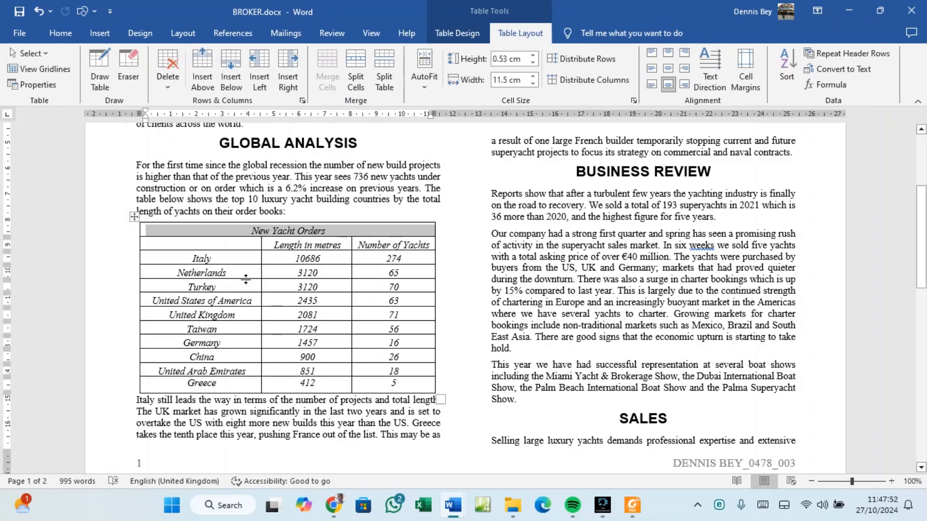
click(631, 505)
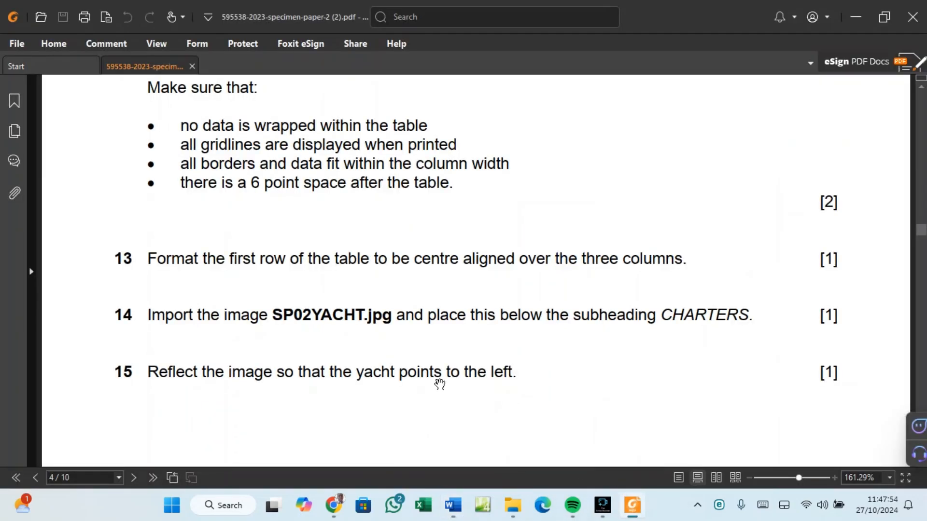
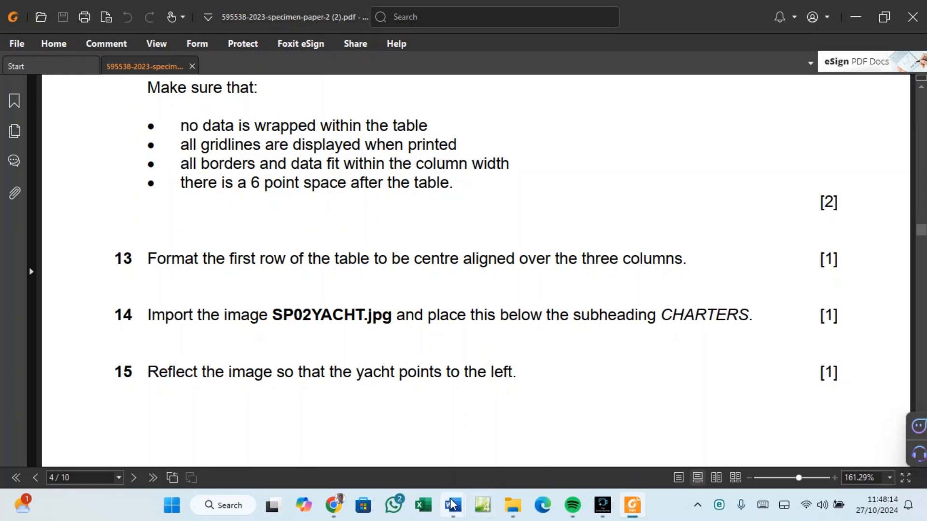
Back in BROKER.docx, add a blank line right after the CHARTERS subheading.
mouse_move(450, 507)
click(477, 445)
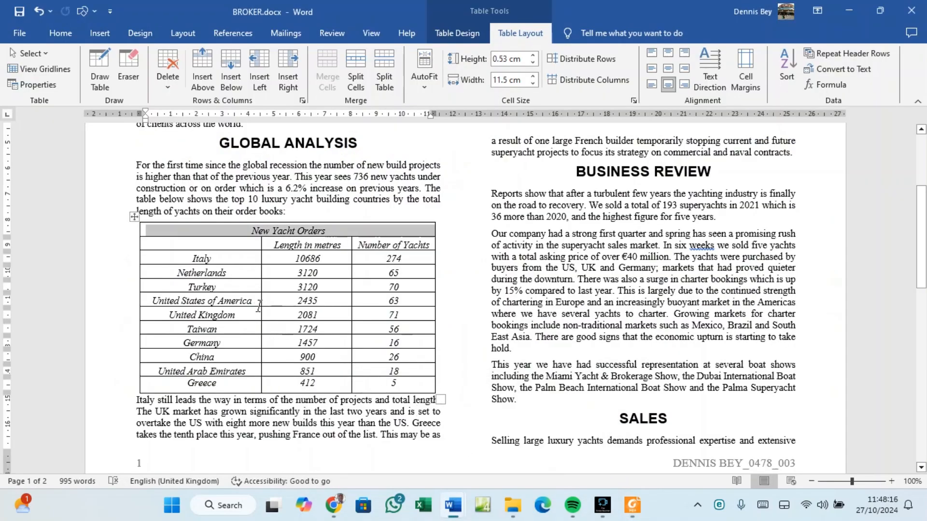
scroll(258, 307, down, 3)
scroll(258, 307, down, 10)
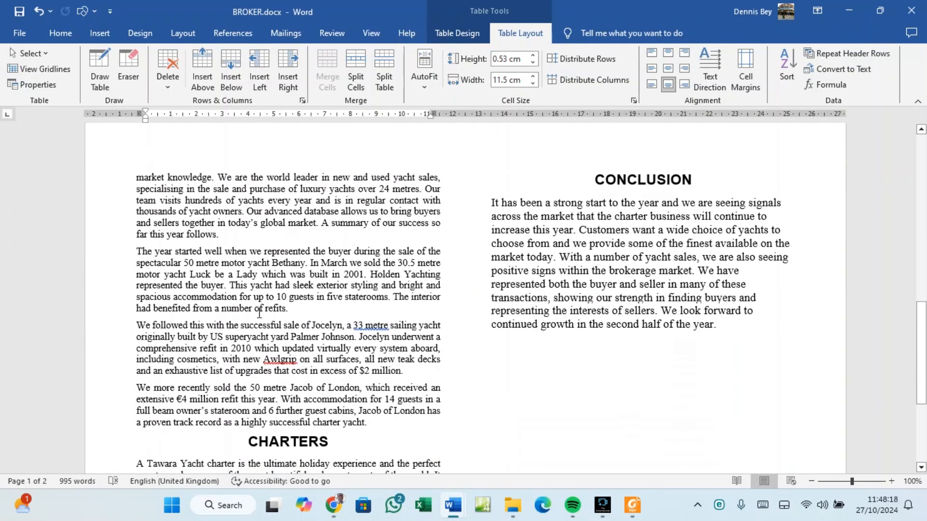
scroll(259, 313, down, 3)
click(329, 279)
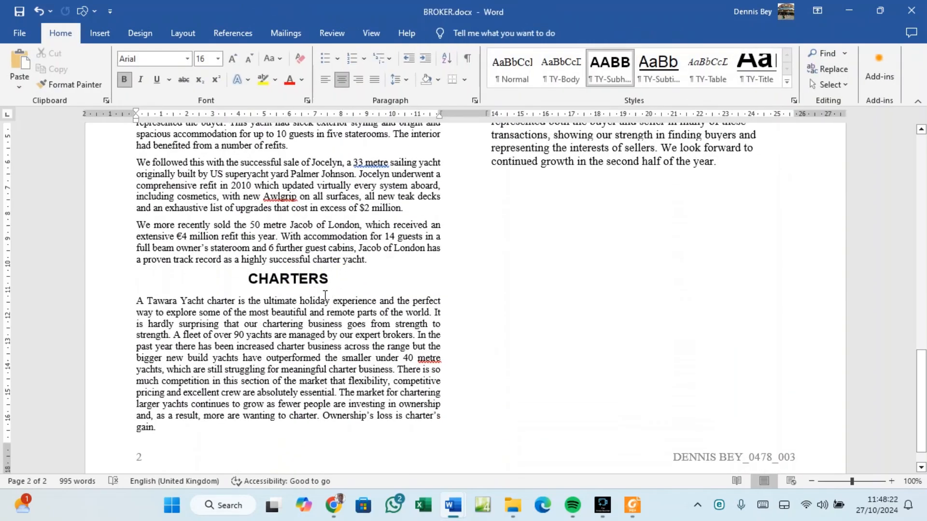
key(Return)
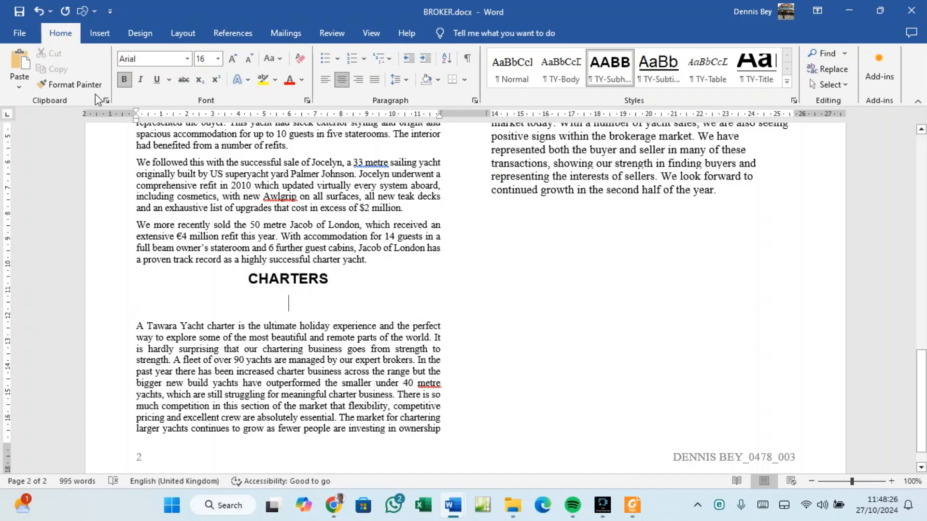
Insert SP02YACHT.jpg from the Desktop's 0417_y23_ss_2 folder on that new line.
click(95, 34)
click(155, 86)
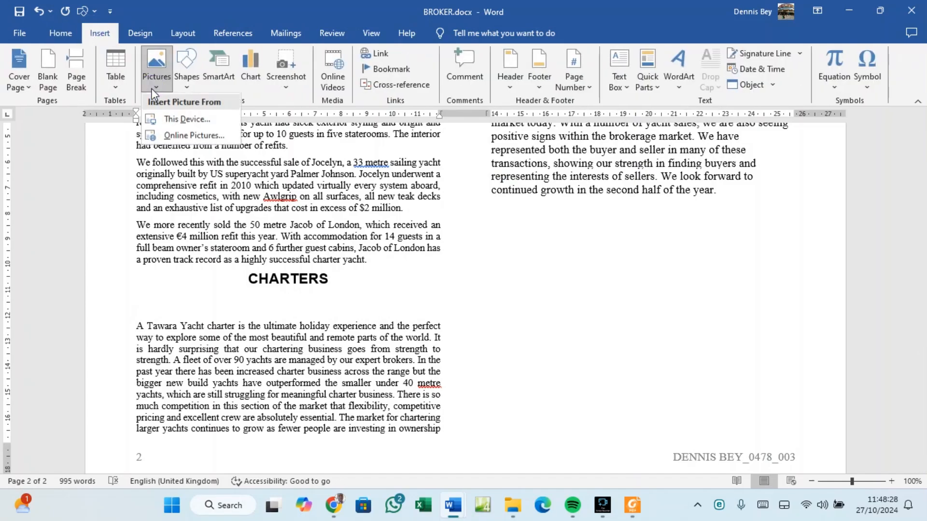
click(165, 119)
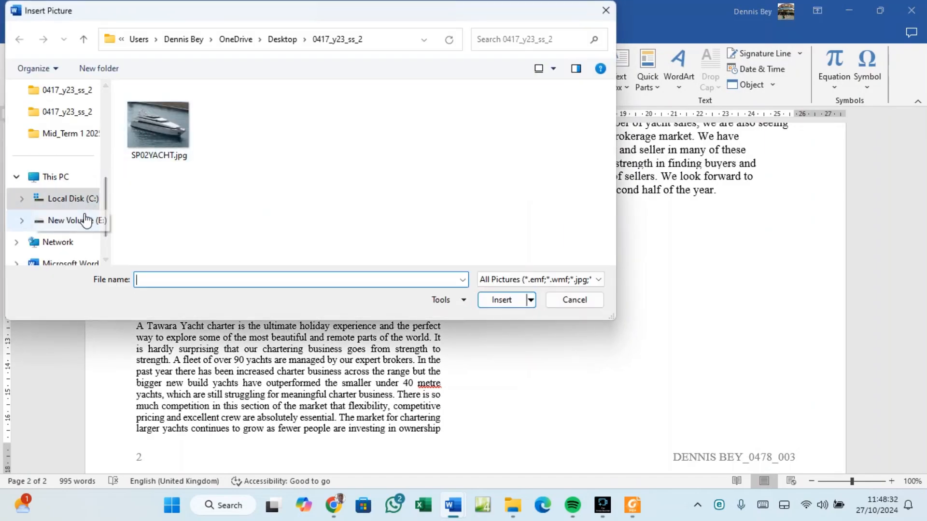
click(66, 183)
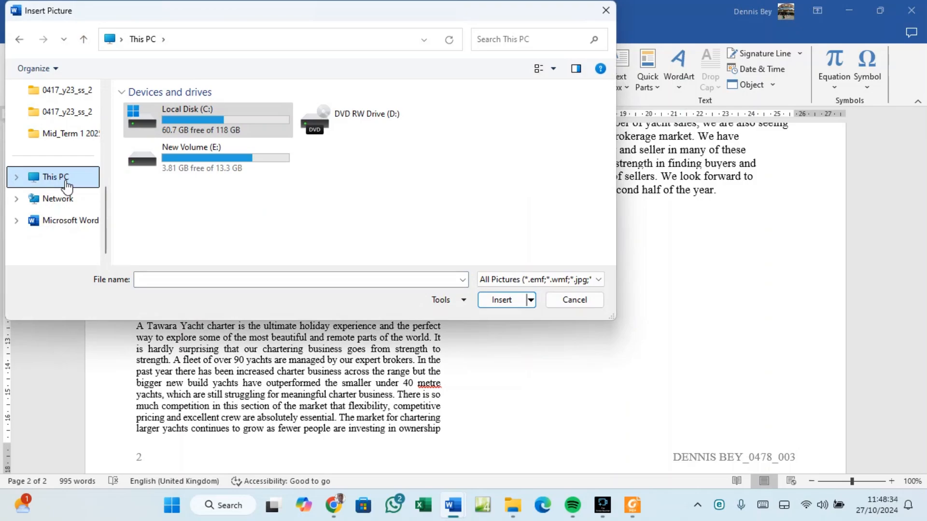
scroll(72, 160, up, 5)
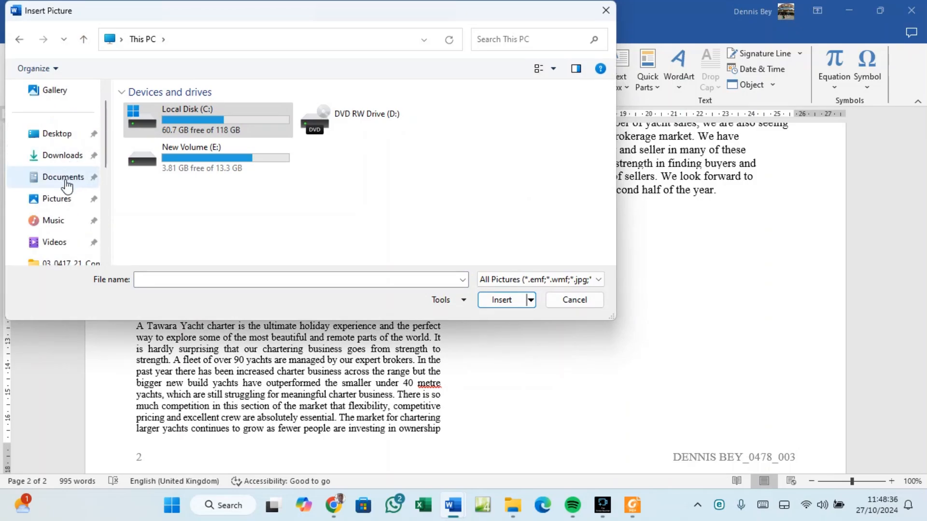
scroll(63, 227, down, 3)
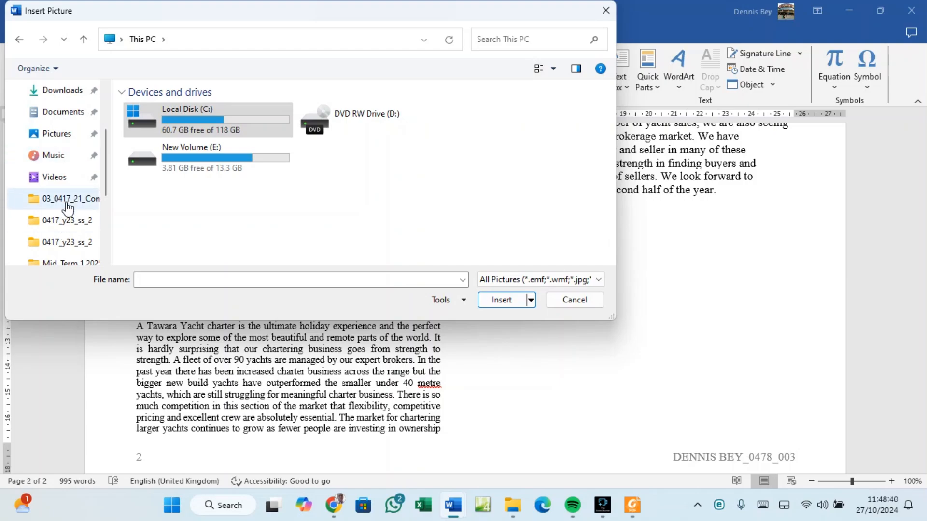
scroll(66, 207, up, 3)
scroll(68, 176, up, 1)
click(69, 166)
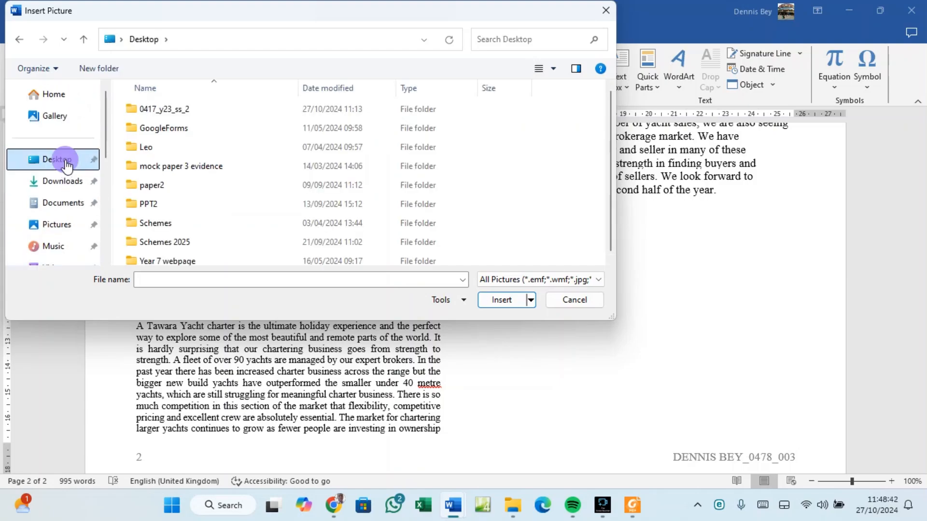
double_click(163, 109)
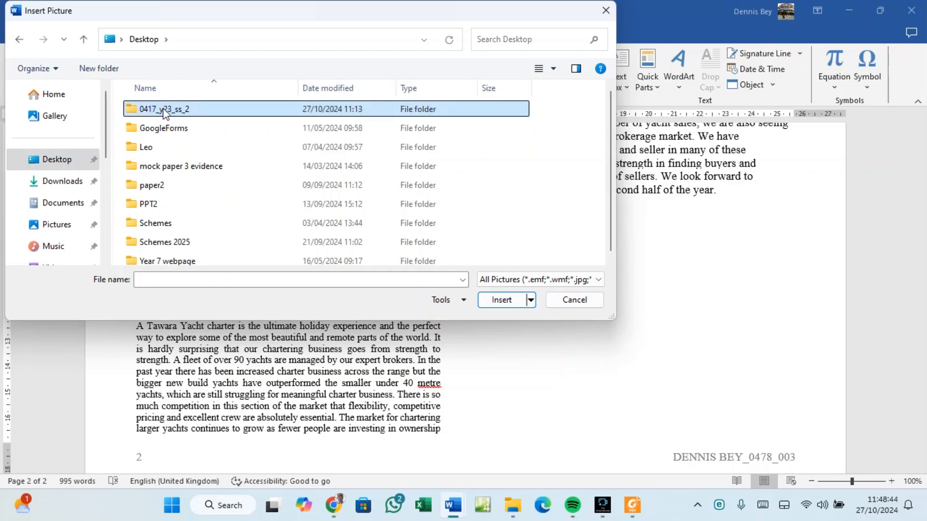
click(161, 124)
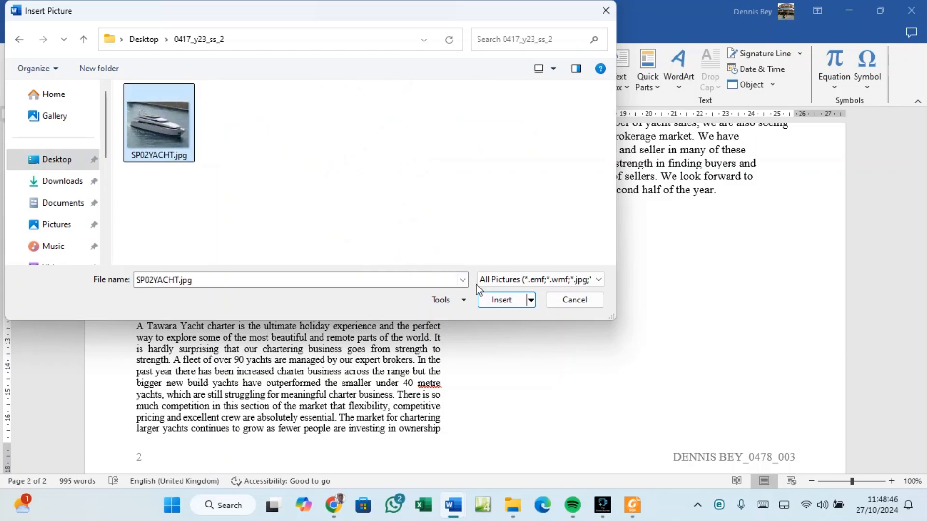
click(496, 300)
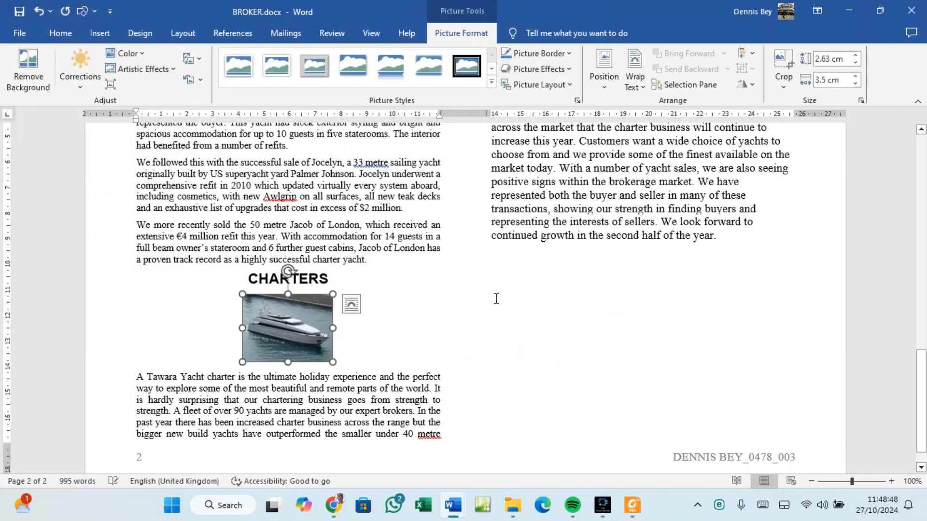
click(633, 505)
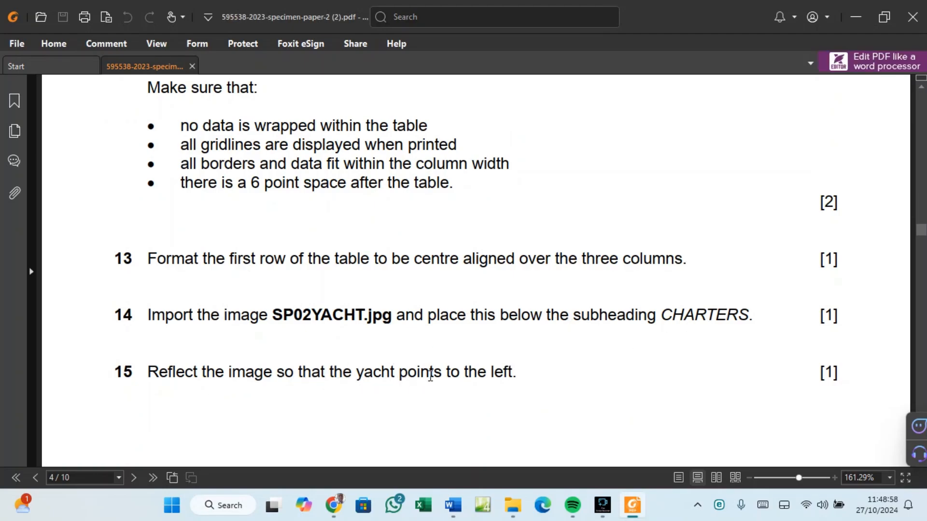
click(452, 505)
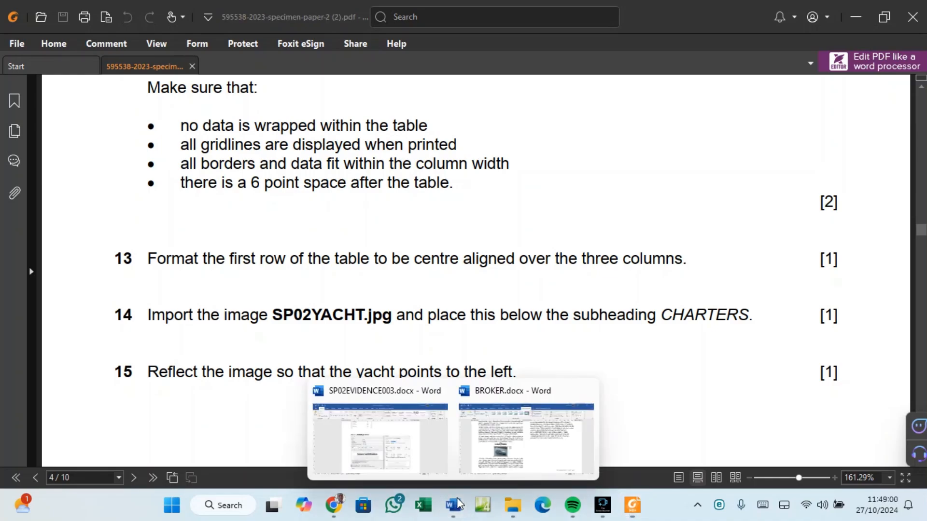
click(513, 468)
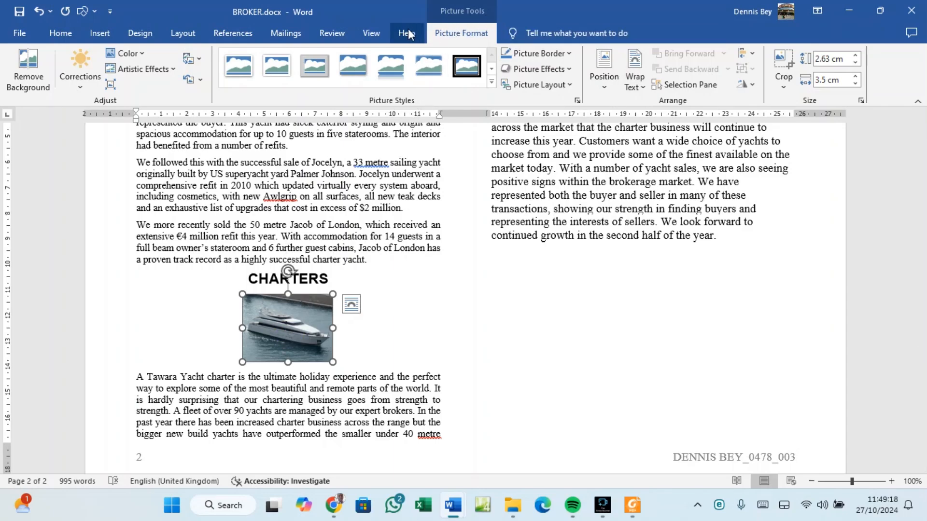
Flip the yacht picture horizontally, then return to the exam paper.
click(340, 380)
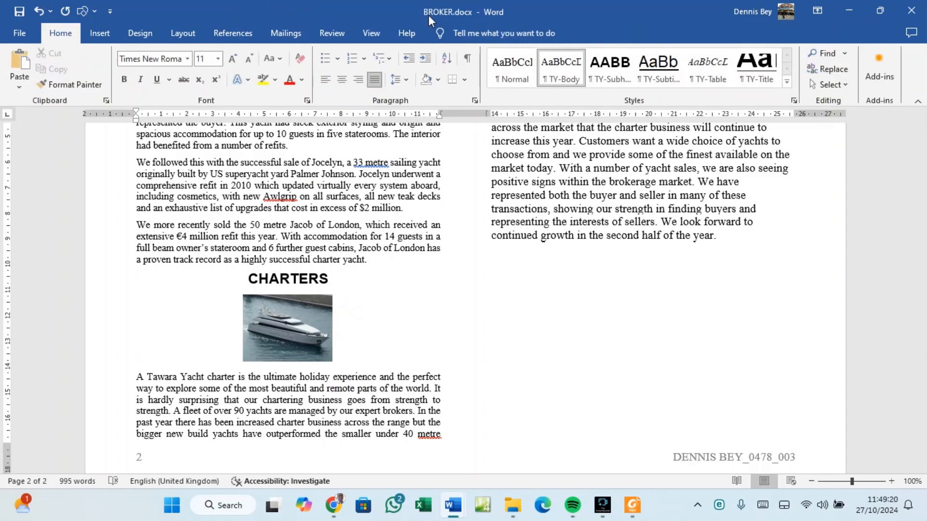
click(309, 307)
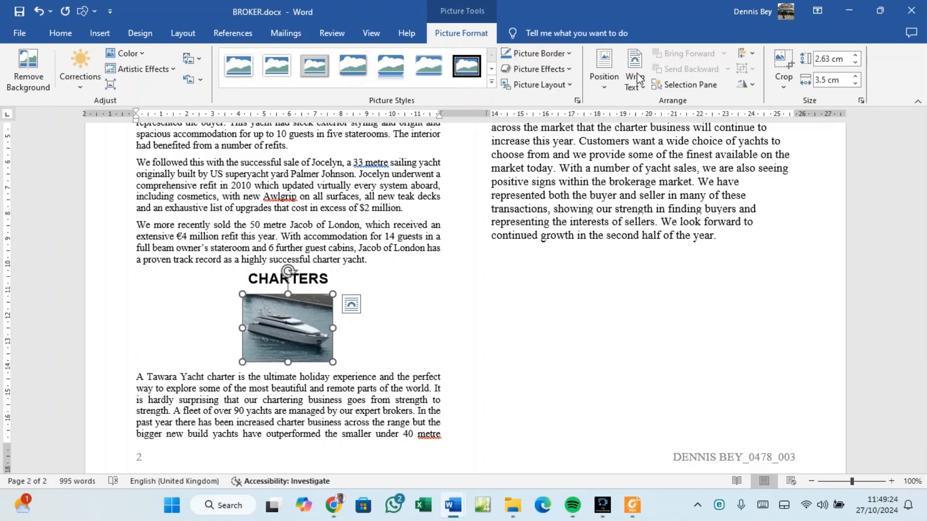
click(753, 85)
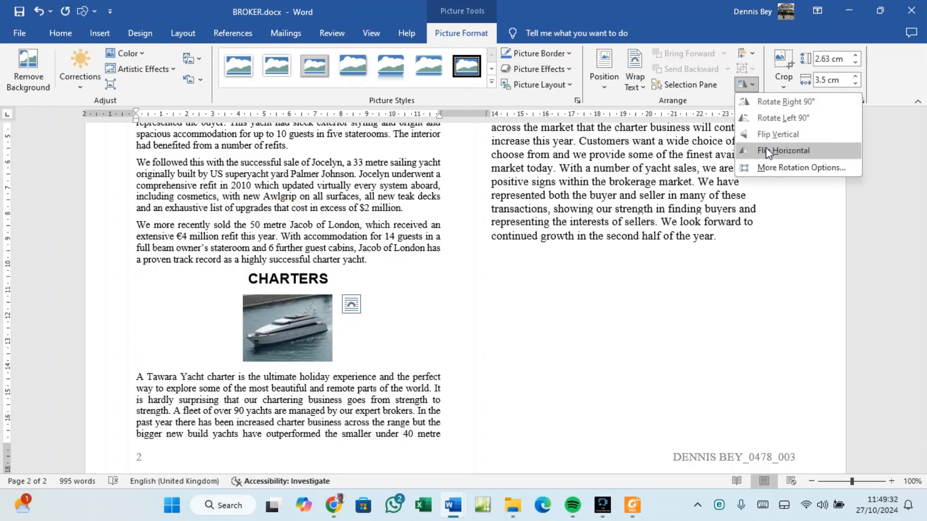
click(766, 149)
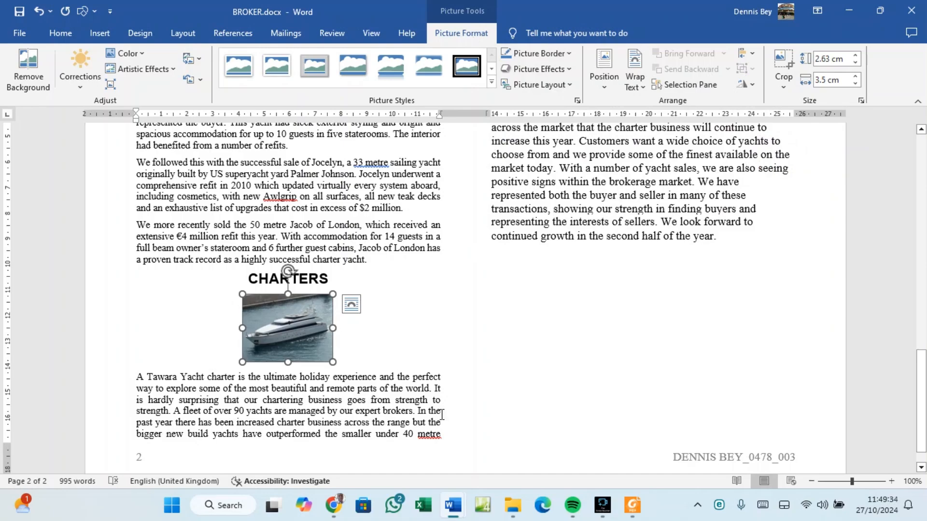
click(633, 506)
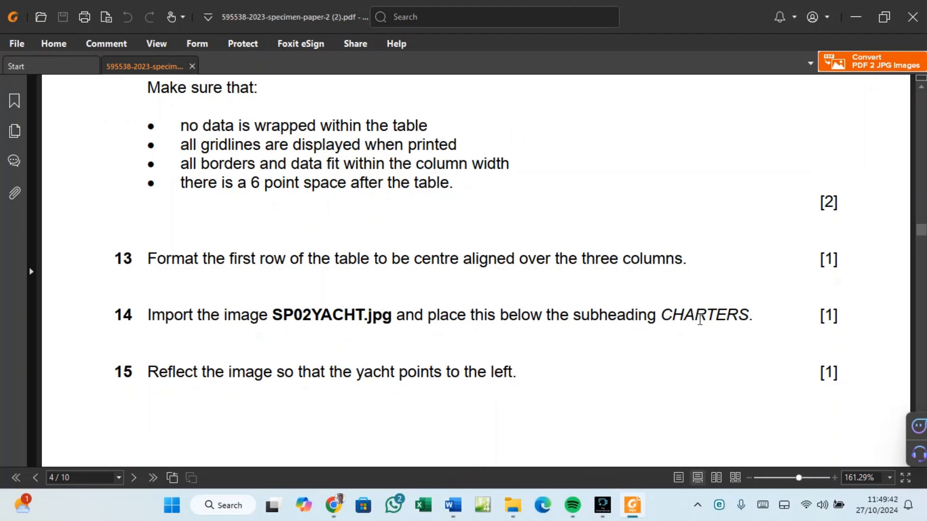
Scroll the exam paper to task 16 on resizing, aligning and wrapping the image.
scroll(690, 320, down, 8)
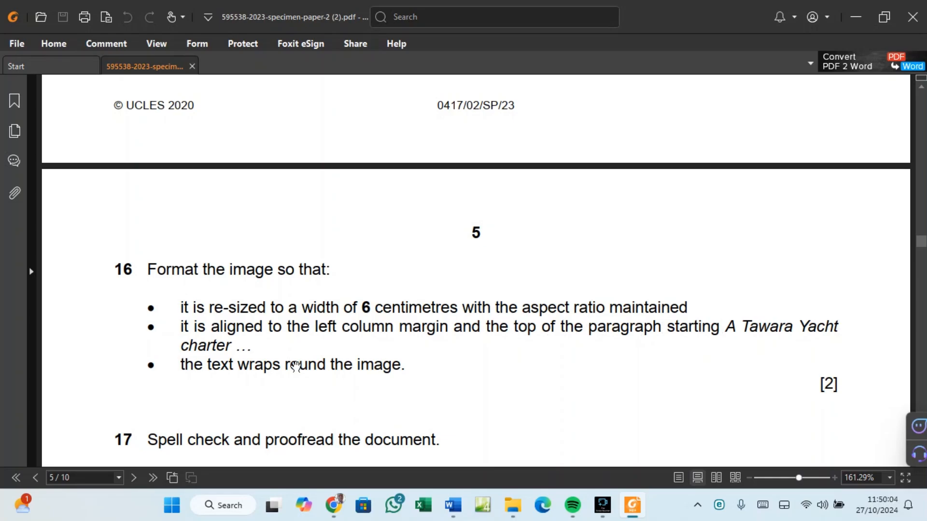
Reread question 16 in the exam paper, then return to the BROKER report.
mouse_move(453, 505)
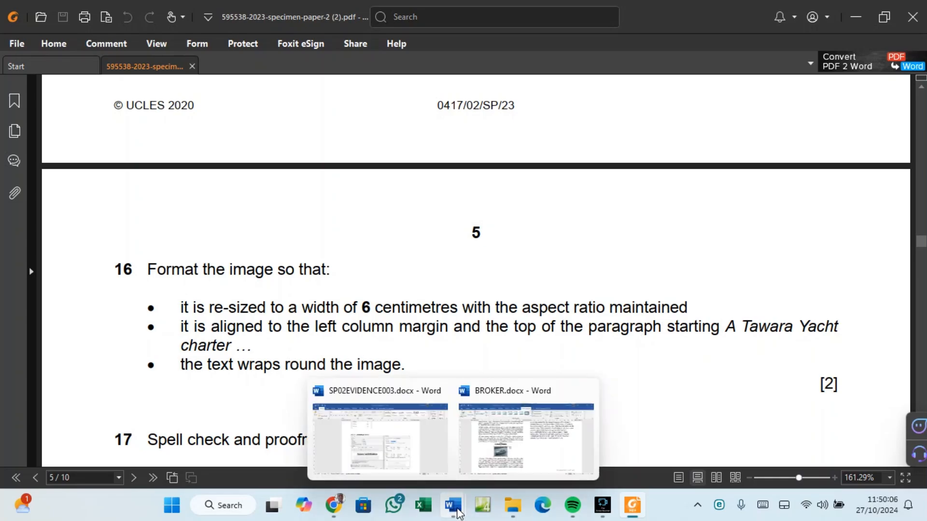
click(487, 473)
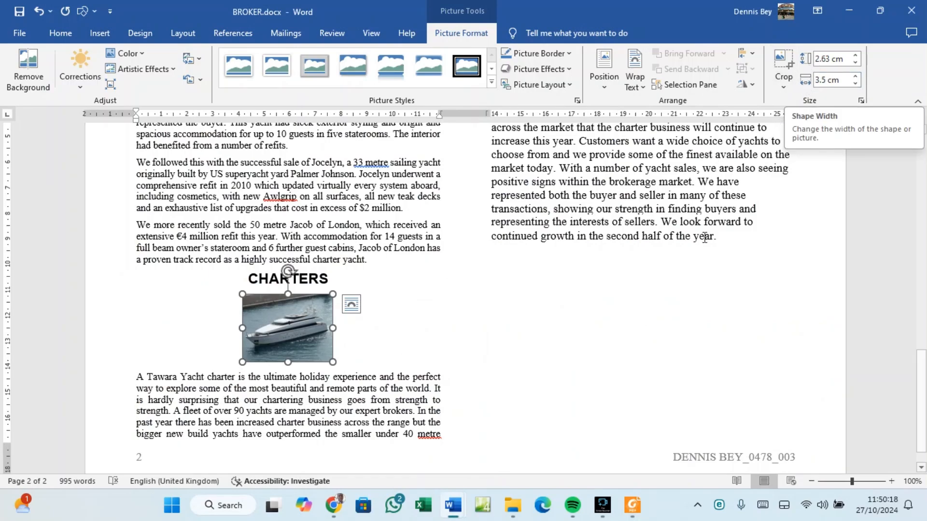
click(632, 506)
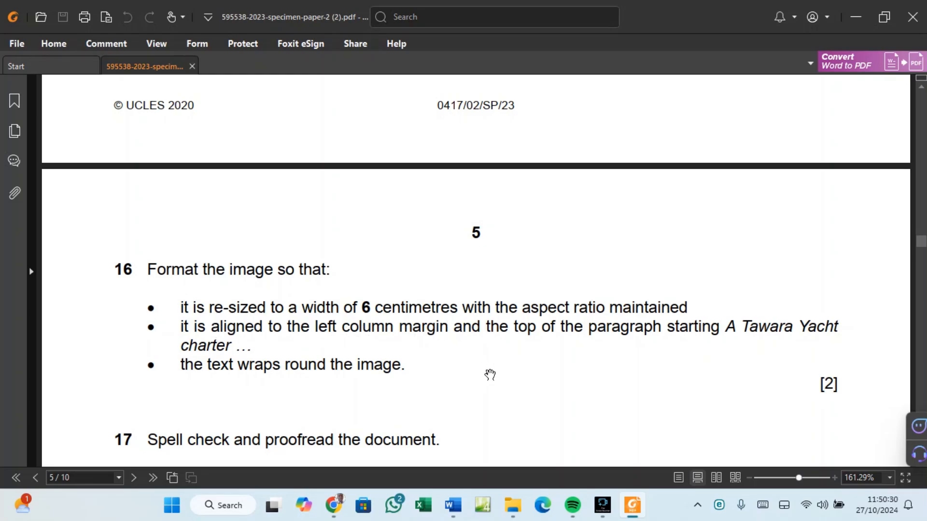
click(452, 508)
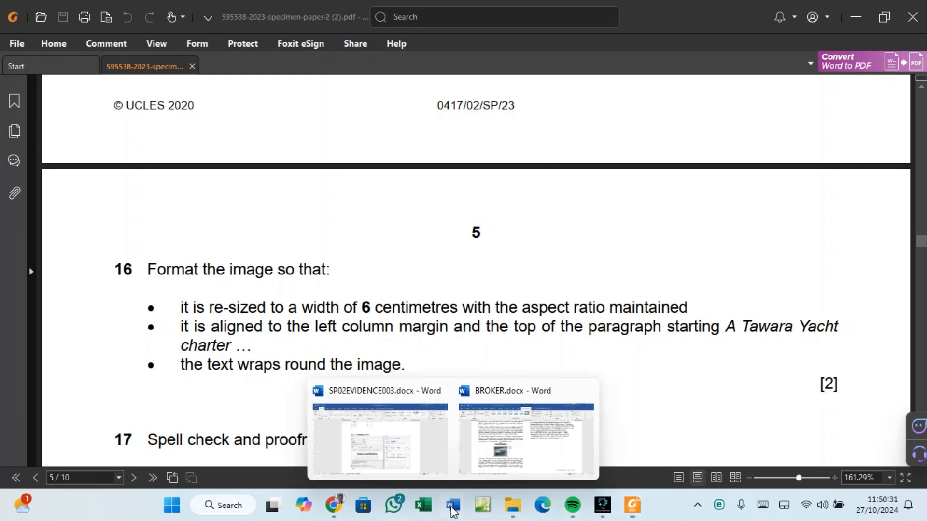
click(486, 453)
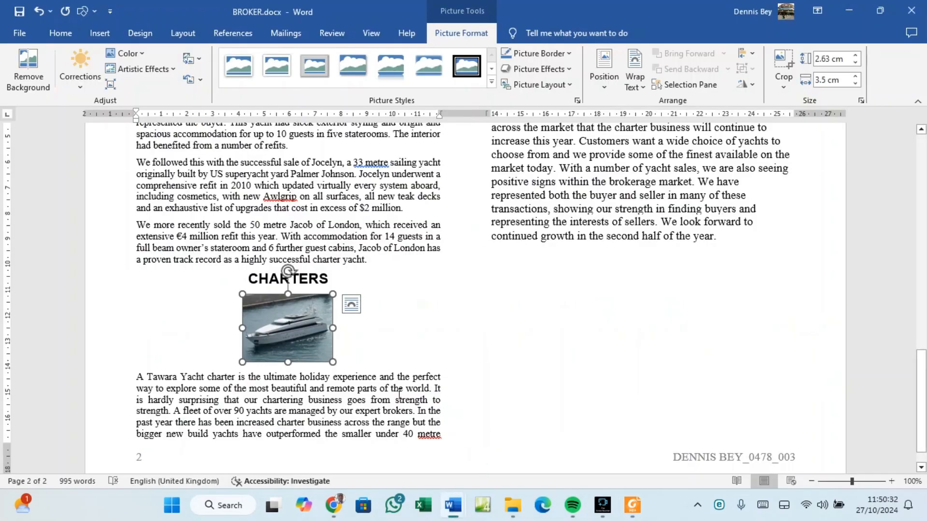
Enlarge the yacht picture proportionally to 6 cm wide by 4.5 cm high and align it left.
click(856, 77)
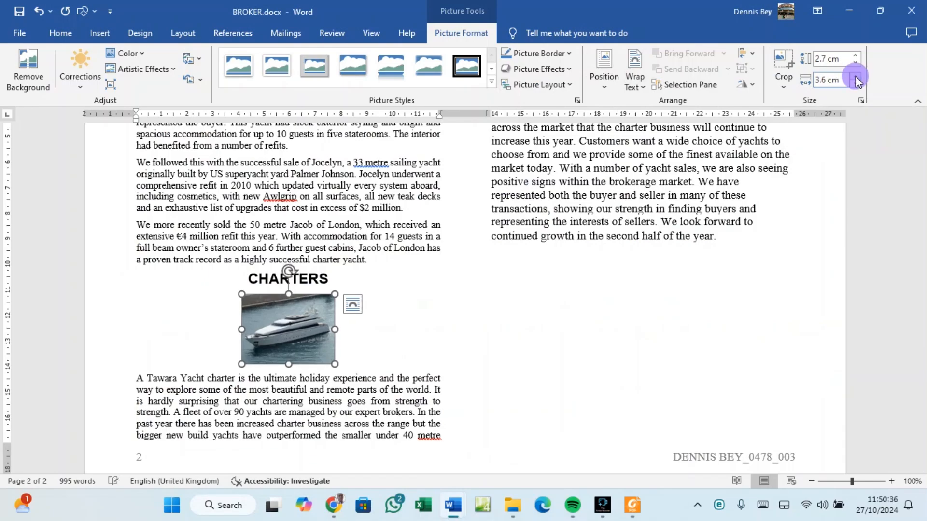
click(856, 77)
click(856, 78)
click(856, 77)
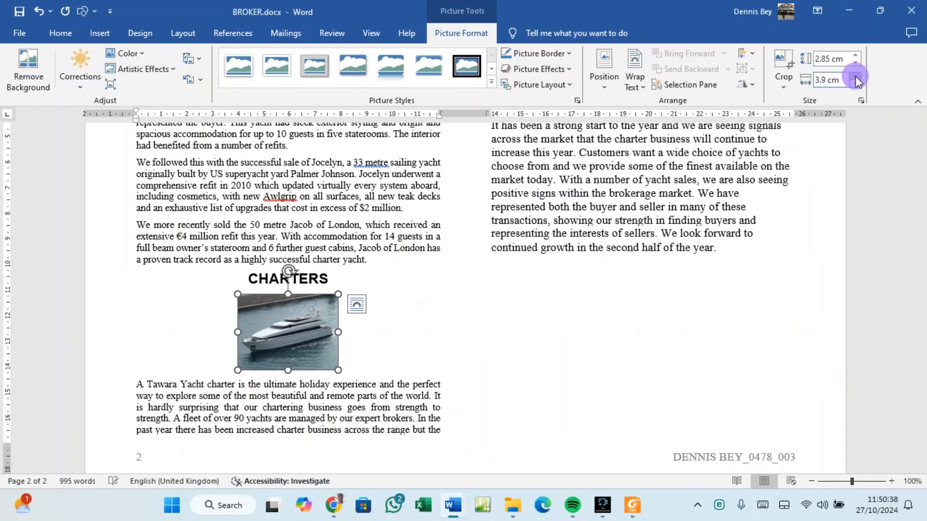
click(856, 77)
click(856, 77)
click(856, 77)
click(856, 77)
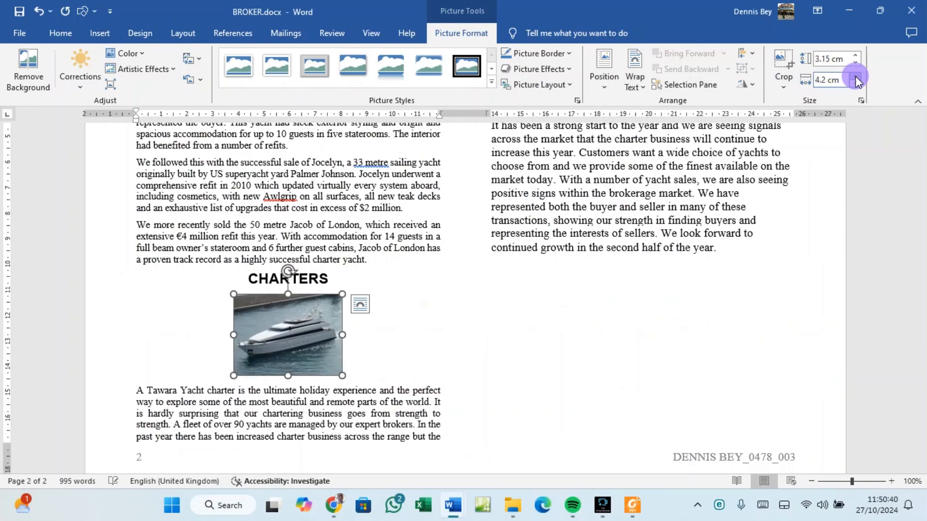
click(856, 77)
click(856, 77)
click(855, 77)
click(856, 77)
click(856, 77)
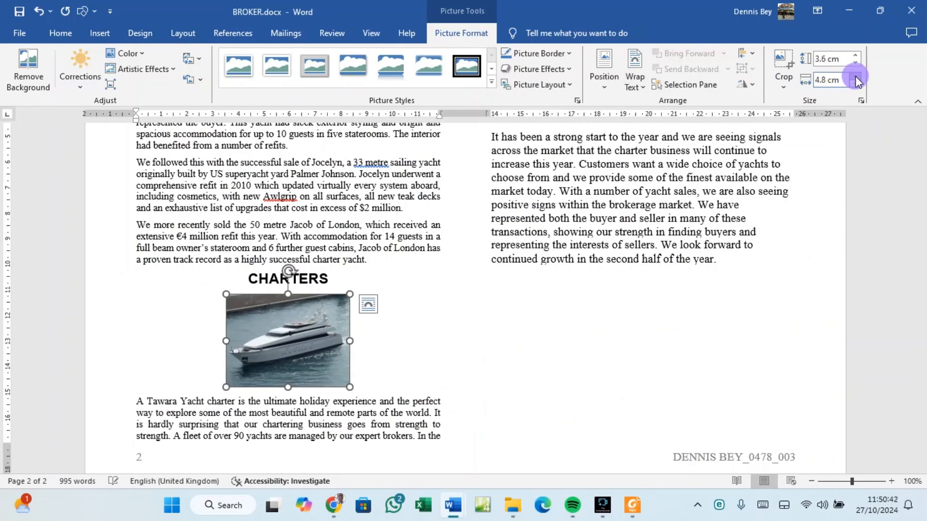
click(856, 77)
click(856, 77)
click(856, 78)
click(856, 77)
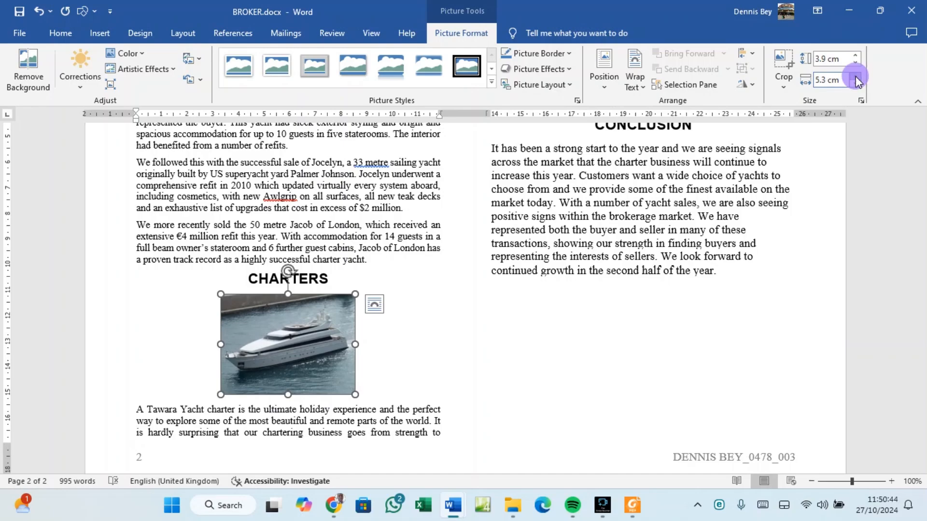
click(856, 77)
click(856, 78)
click(856, 77)
click(856, 77)
click(855, 77)
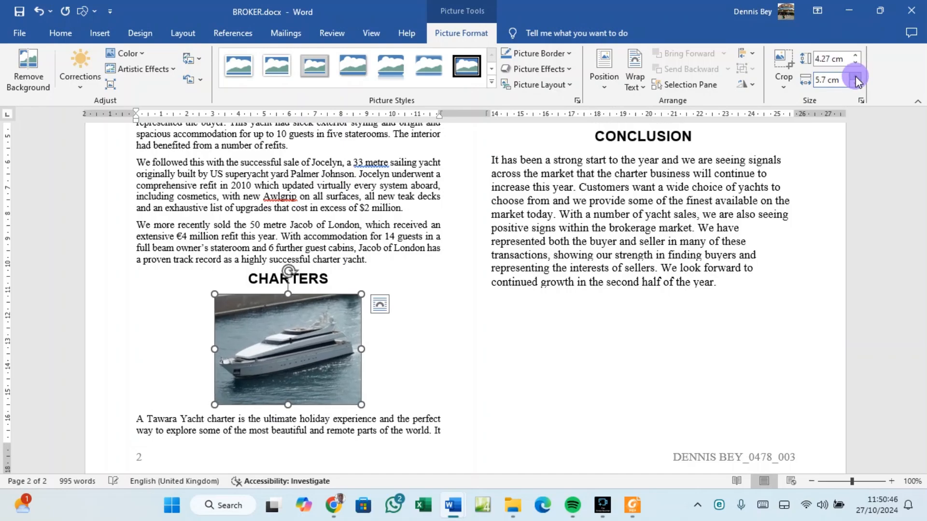
click(856, 78)
click(856, 77)
click(856, 78)
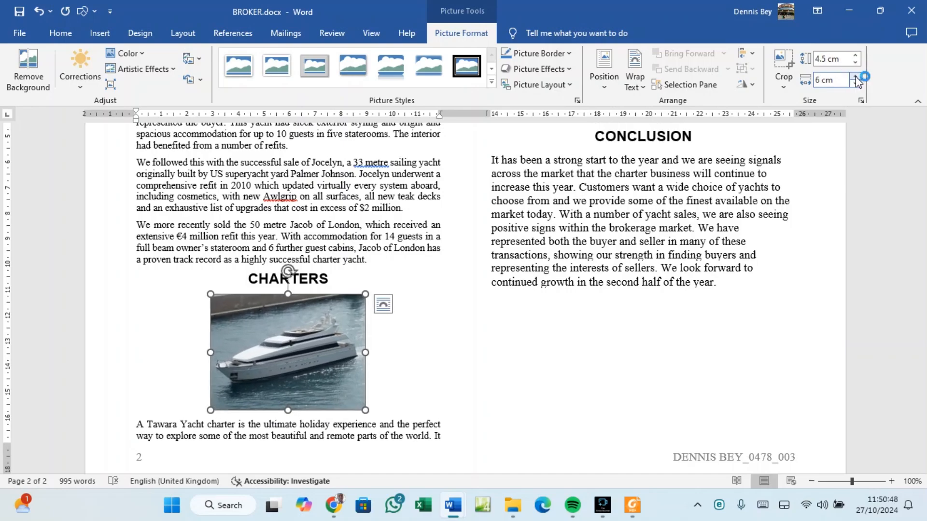
click(61, 33)
click(326, 81)
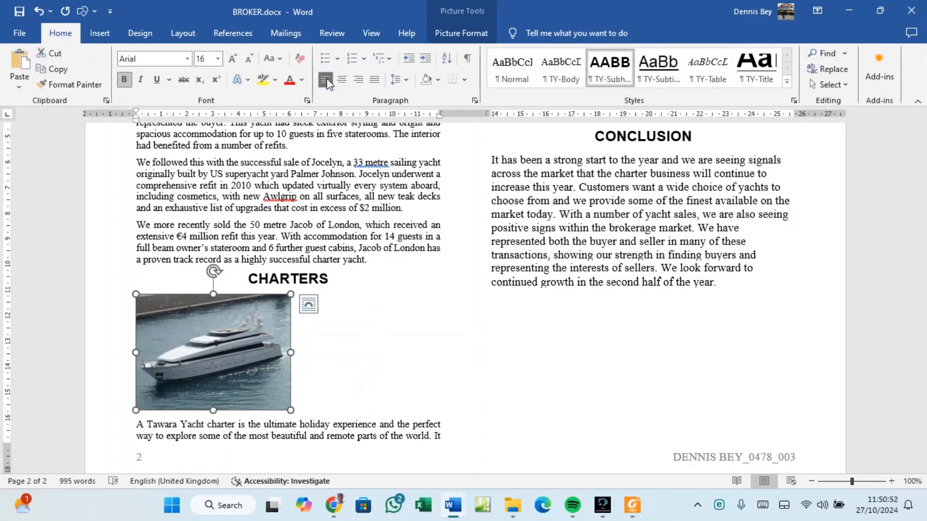
click(633, 504)
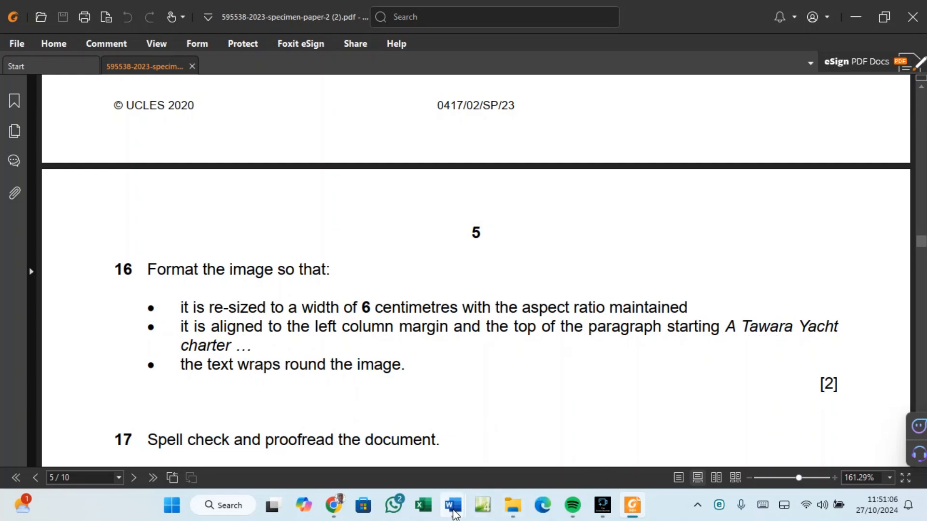
mouse_move(454, 514)
click(499, 468)
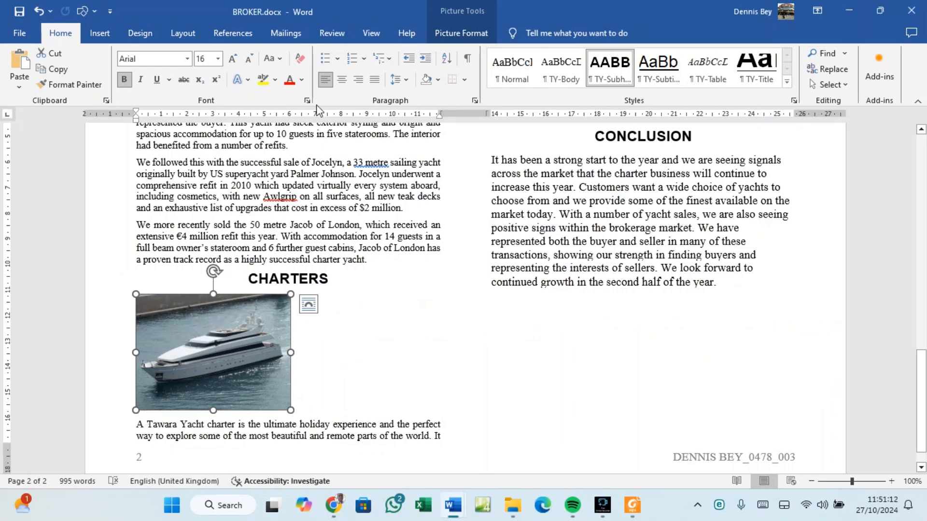
Give the yacht picture Tight text wrapping, with its top level with the A Tawara Yacht charter paragraph.
click(459, 33)
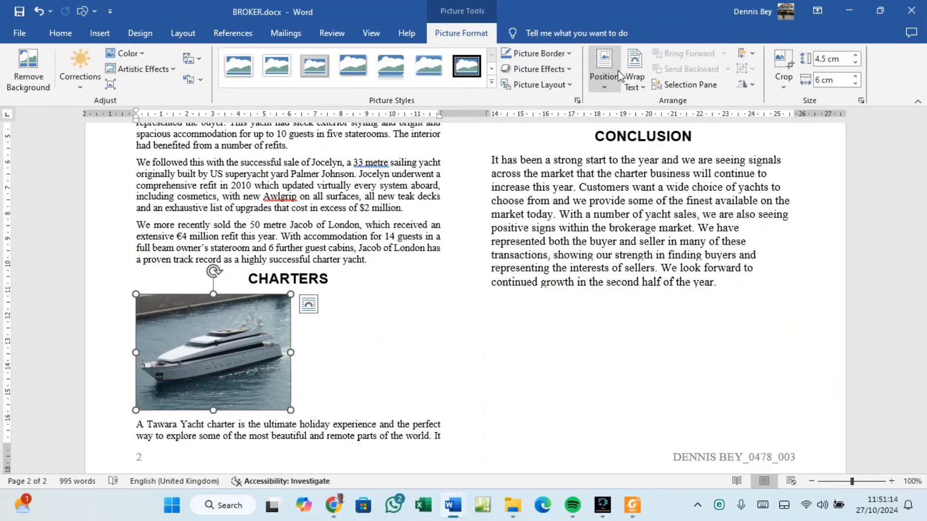
click(642, 87)
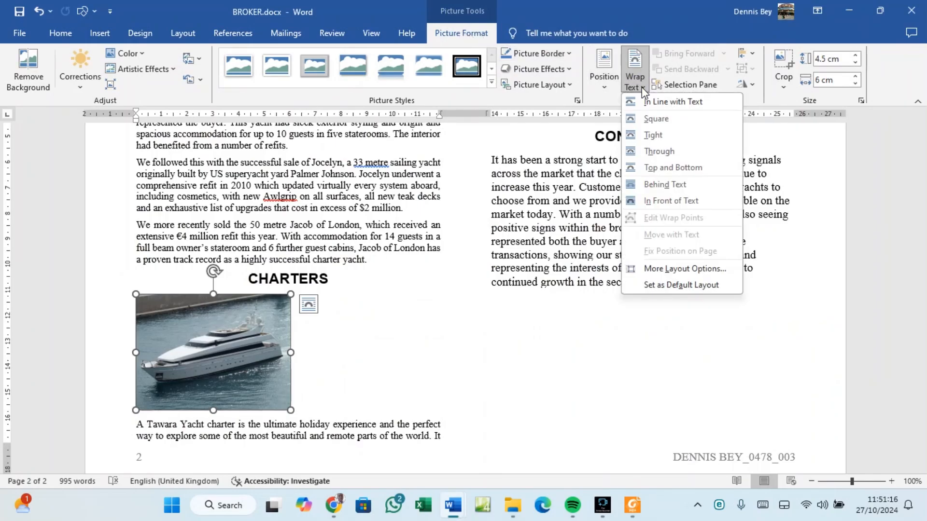
click(649, 135)
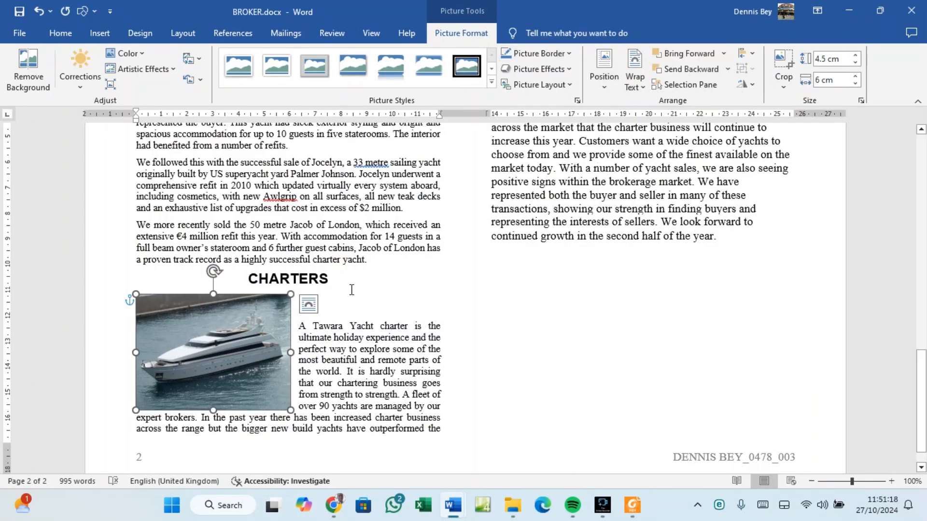
drag(224, 319, 240, 331)
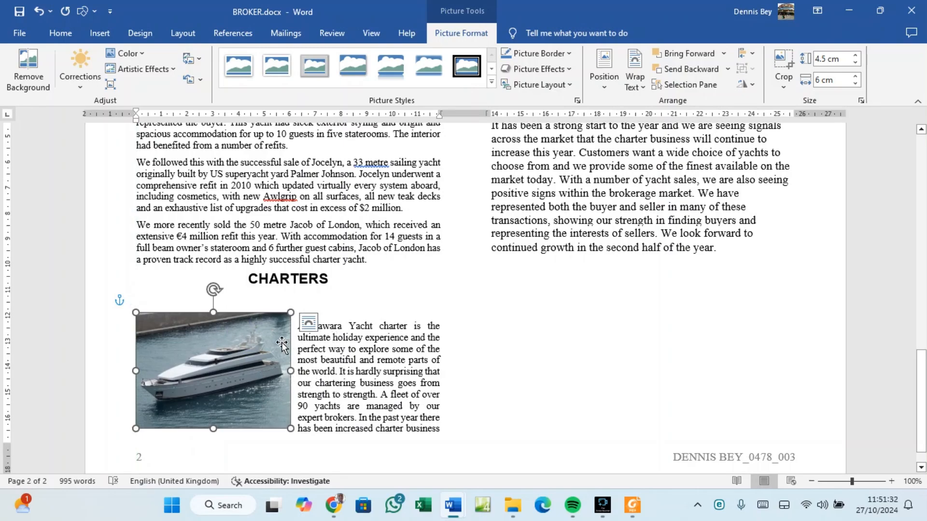
click(631, 511)
Read task 17, highlighting 'widows or orphans', then return to BROKER.docx.
scroll(273, 362, down, 1)
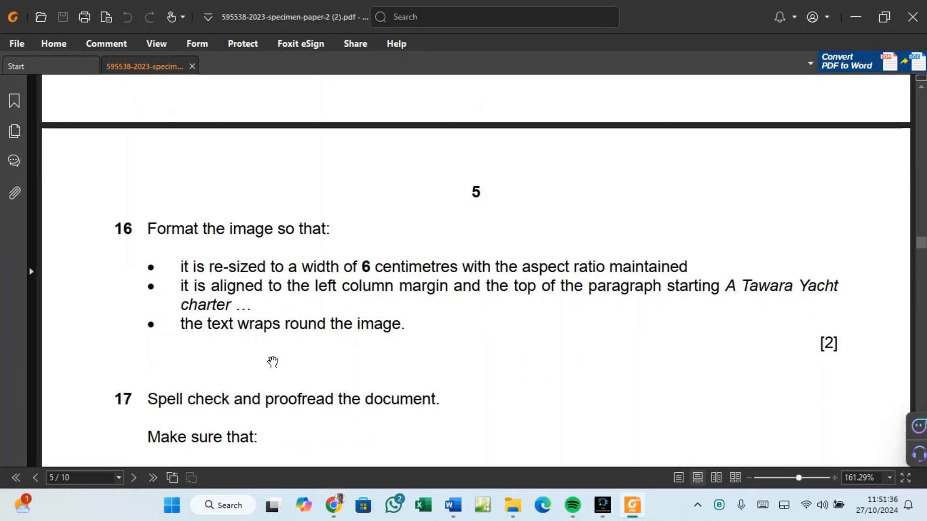
scroll(273, 362, down, 3)
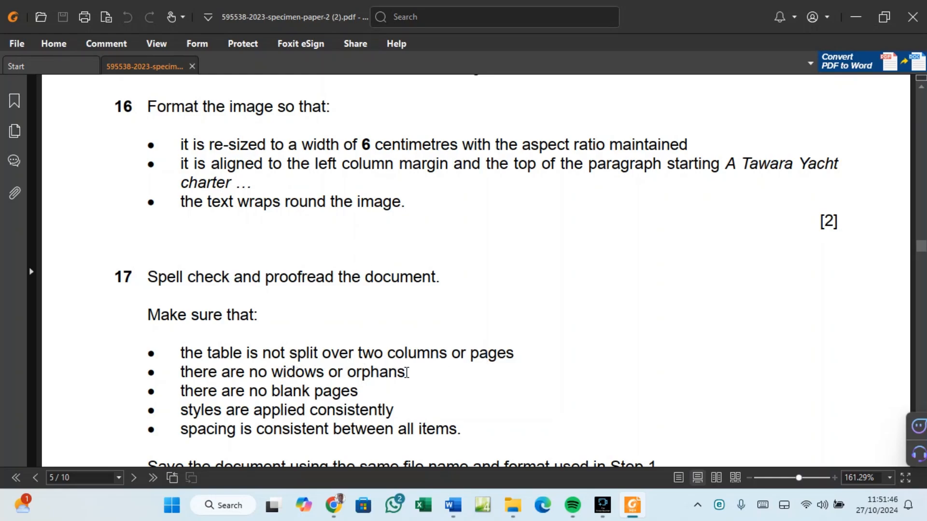
drag(406, 373, 272, 373)
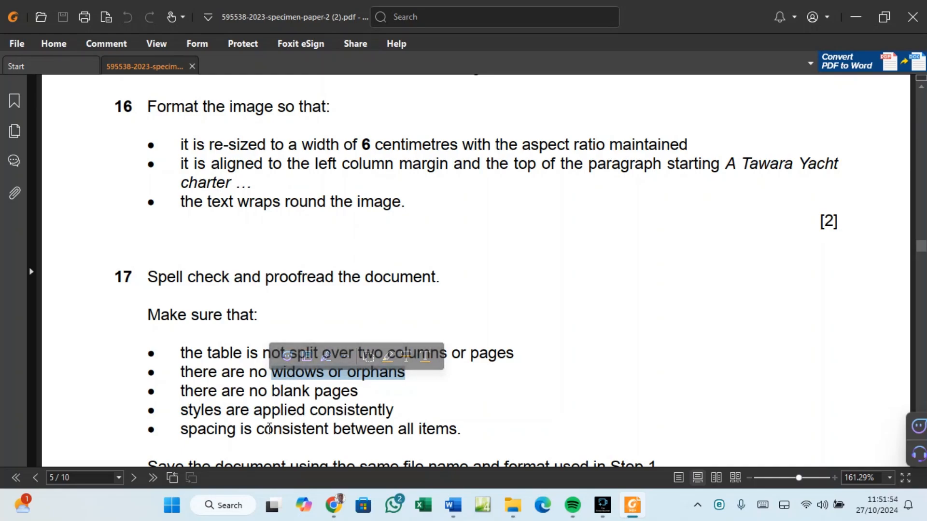
scroll(395, 409, down, 3)
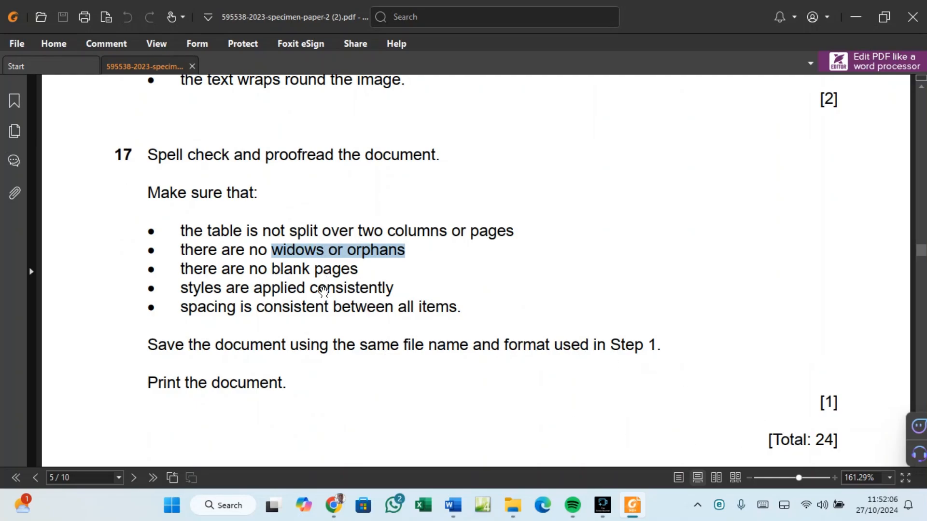
mouse_move(453, 505)
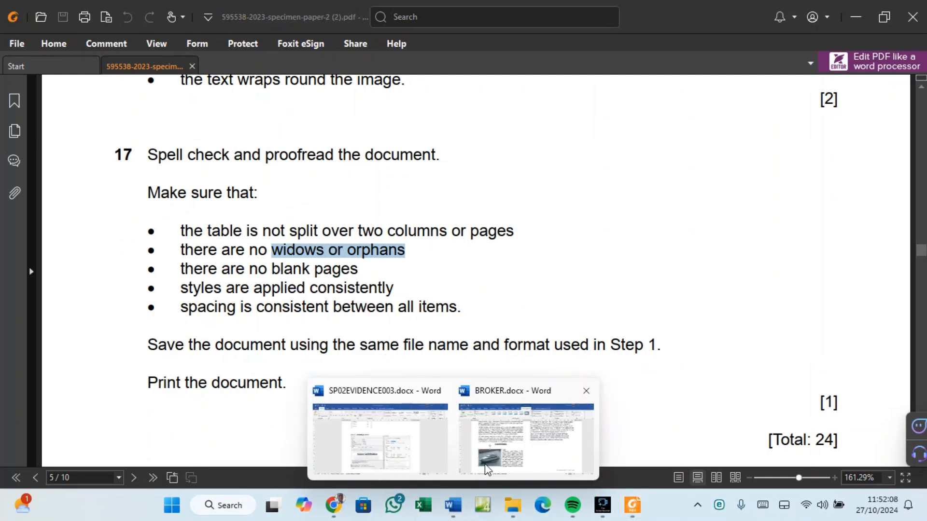
click(501, 459)
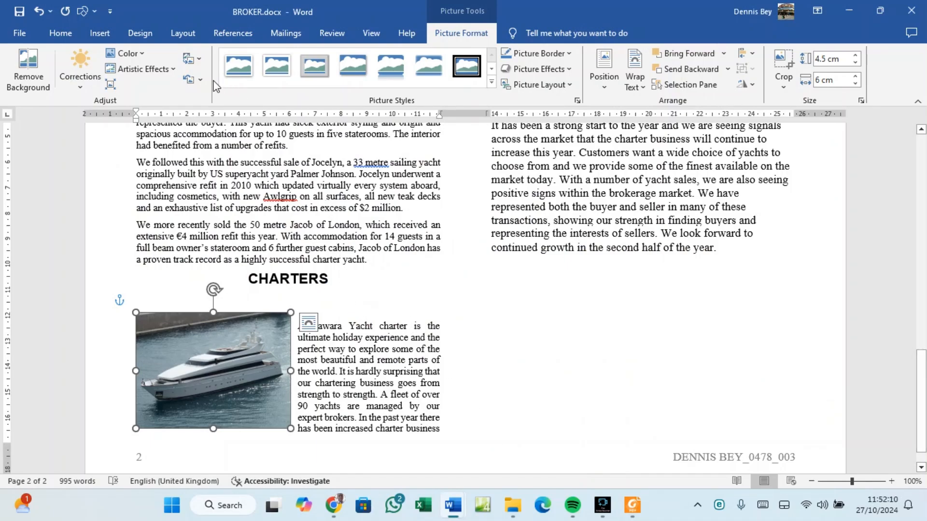
Check the body text's Line and Page Breaks settings without changes, then go to the title's start.
click(66, 32)
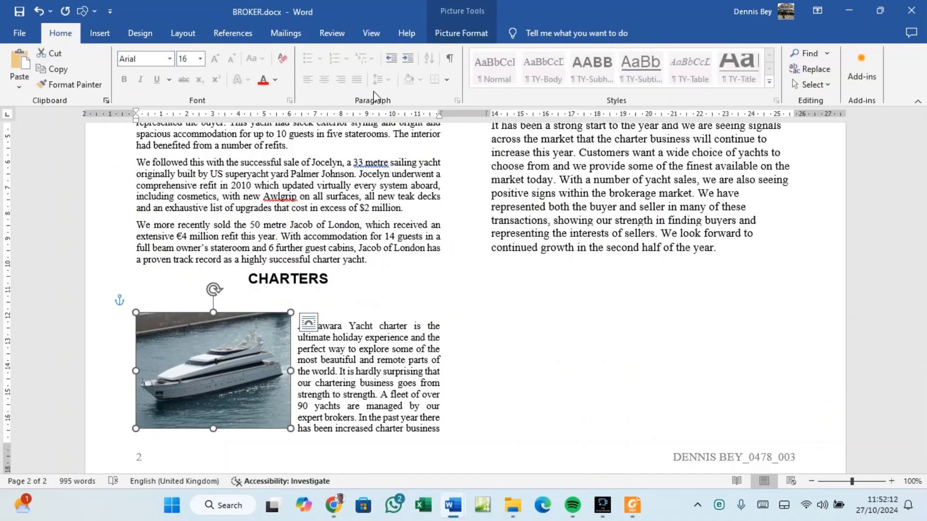
click(458, 99)
click(385, 179)
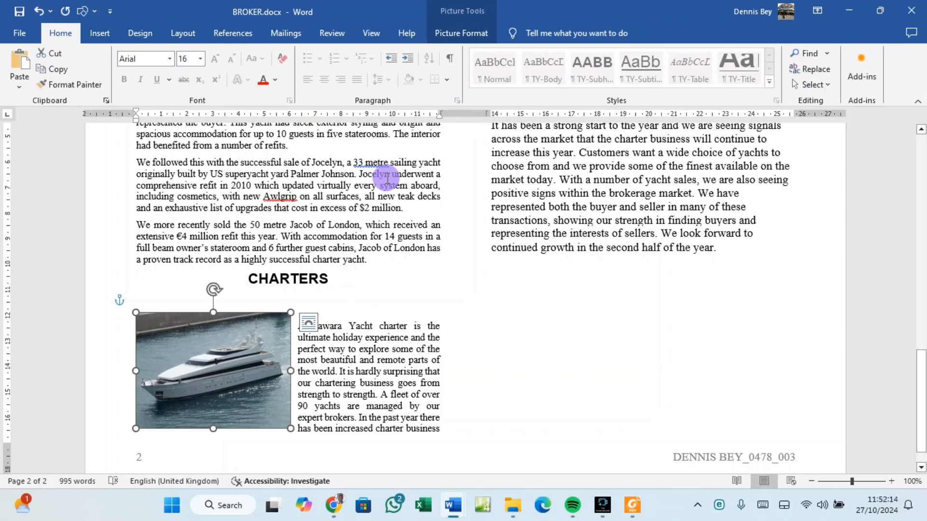
click(475, 101)
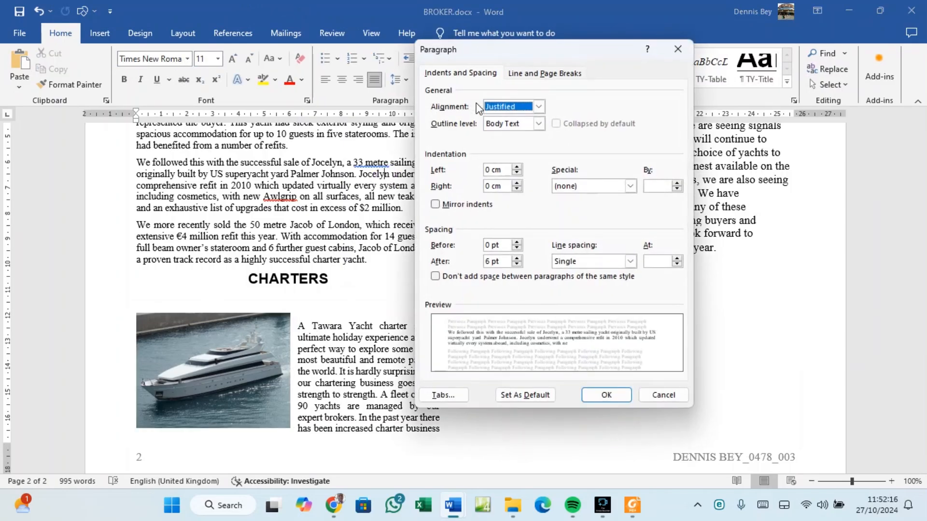
click(542, 73)
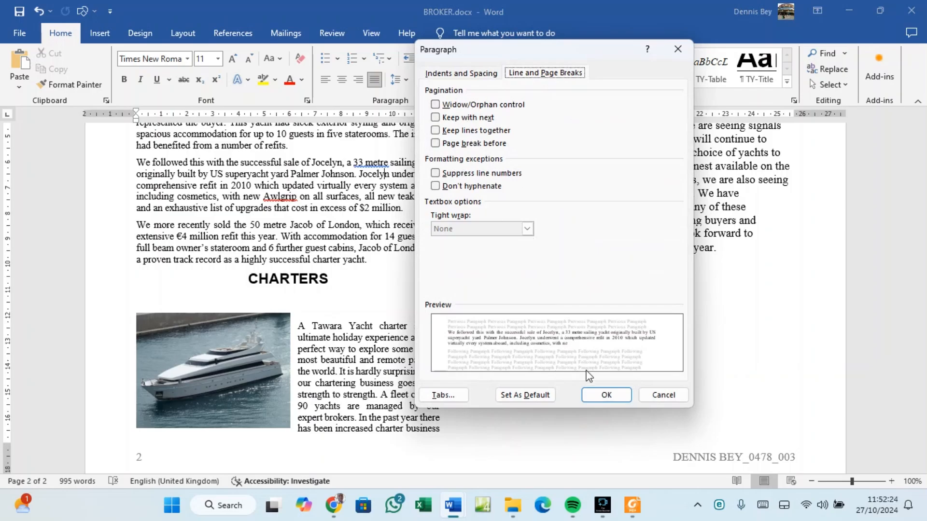
click(605, 396)
scroll(344, 250, up, 5)
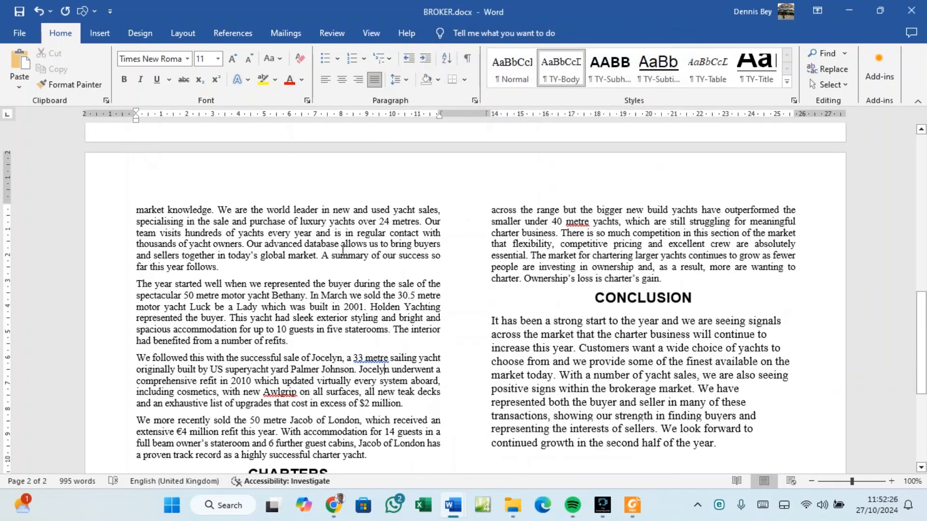
scroll(344, 250, up, 12)
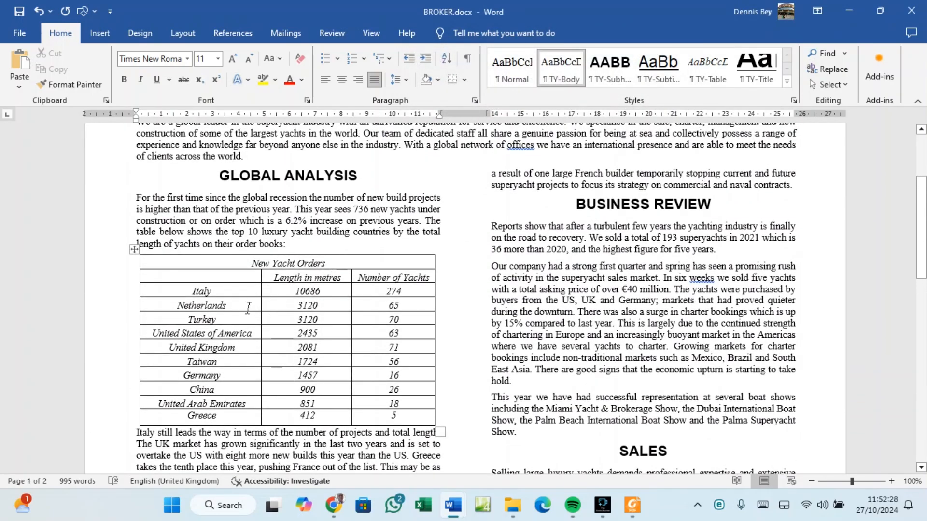
scroll(292, 370, up, 3)
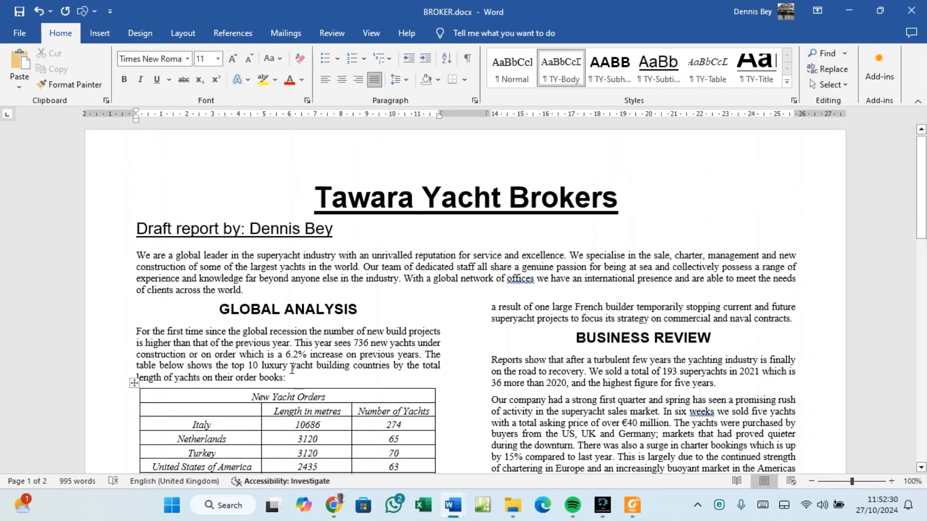
click(316, 209)
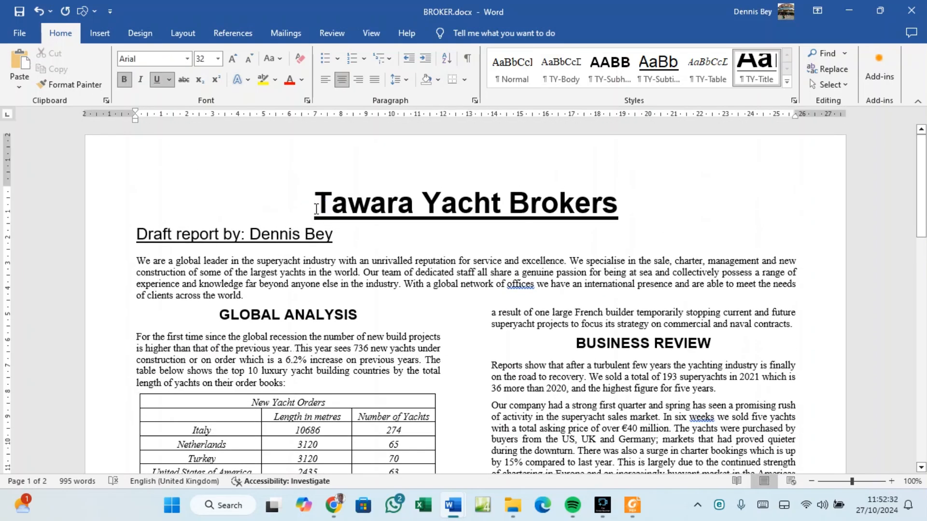
Run the spelling and grammar check, adding commas after offices and weeks and hyphenating 33-metre.
click(331, 34)
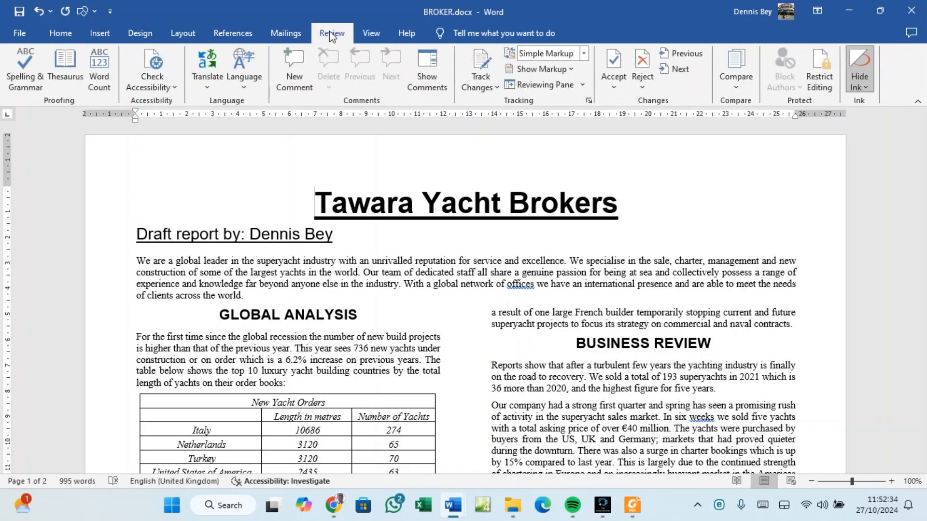
click(25, 83)
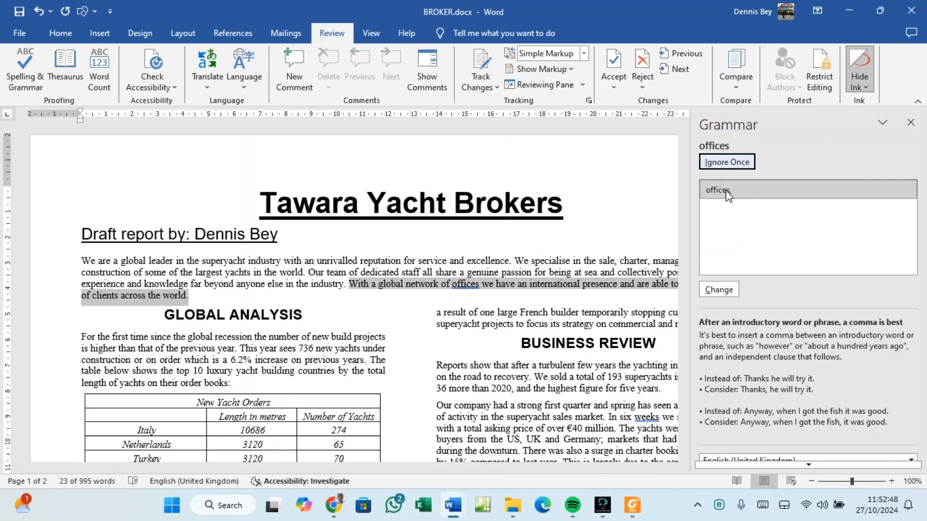
click(729, 203)
click(720, 289)
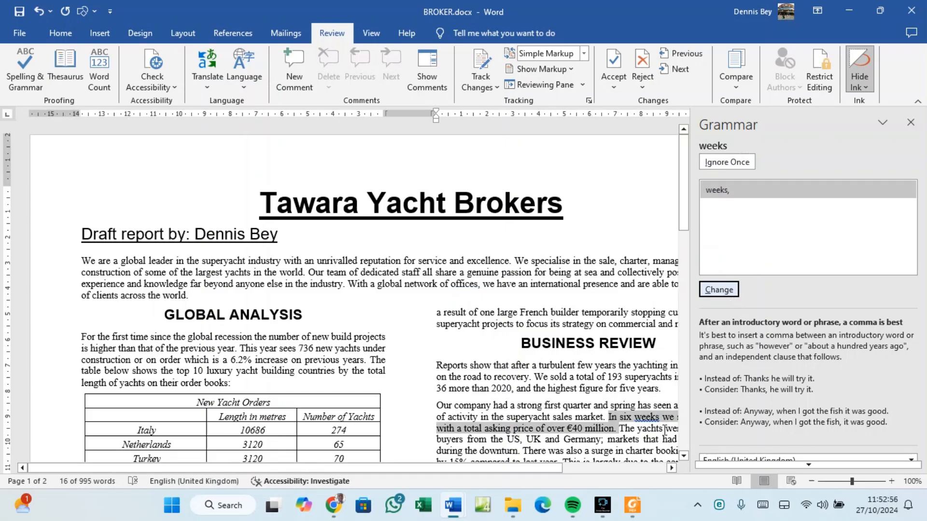
click(719, 290)
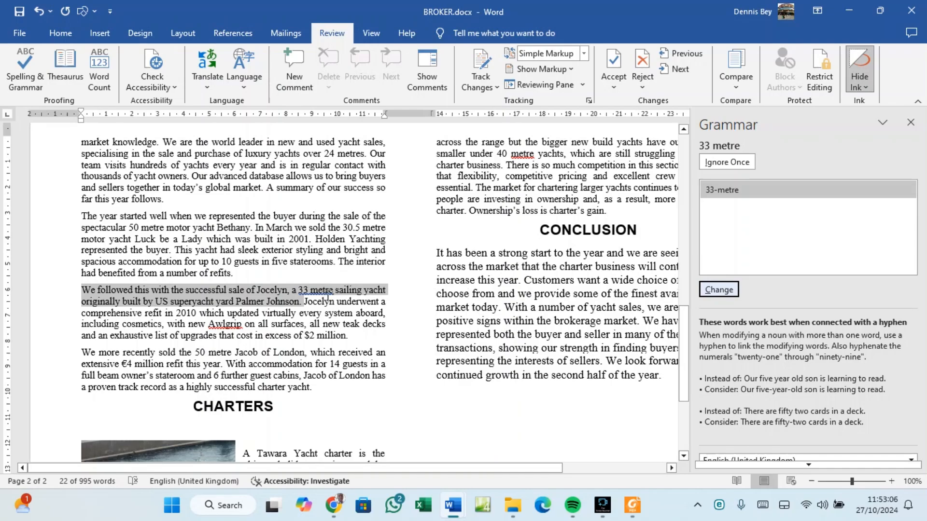
click(719, 290)
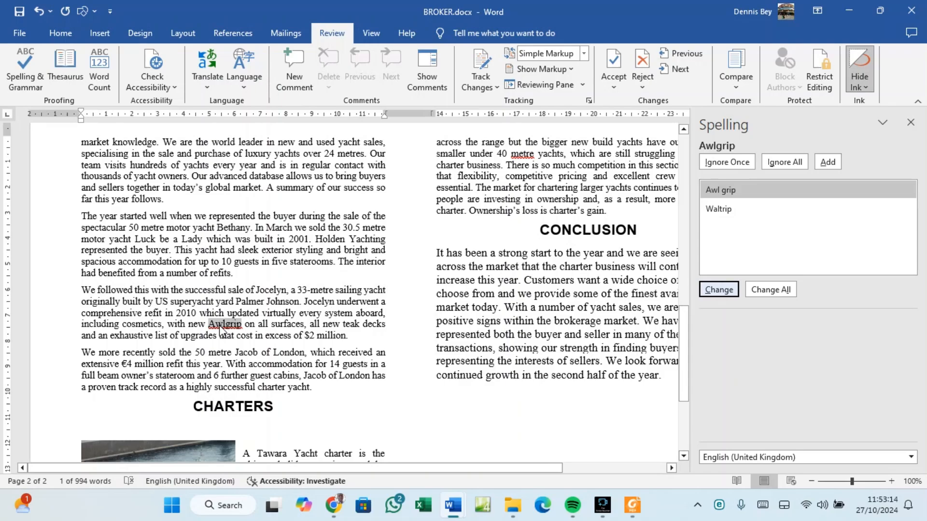
Ignore all occurrences of Awlgrip and metre, and close the completion message.
click(775, 163)
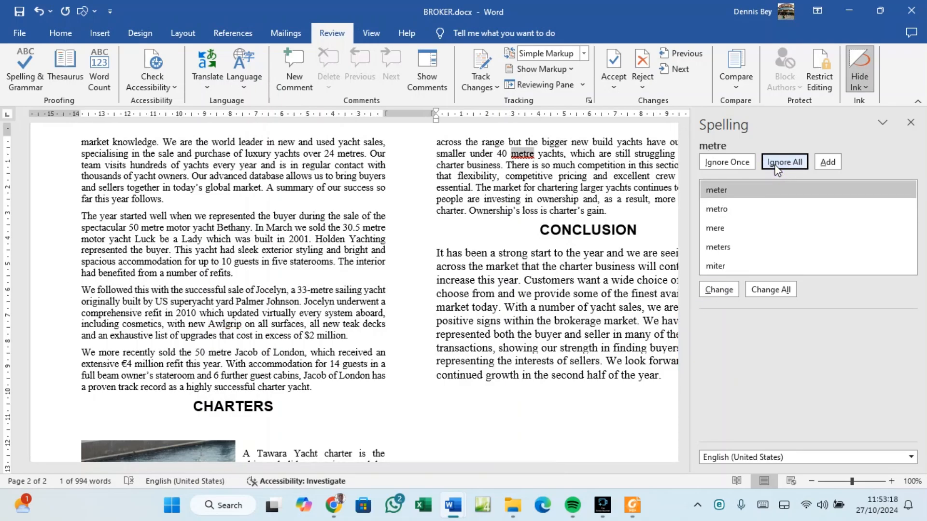
click(775, 163)
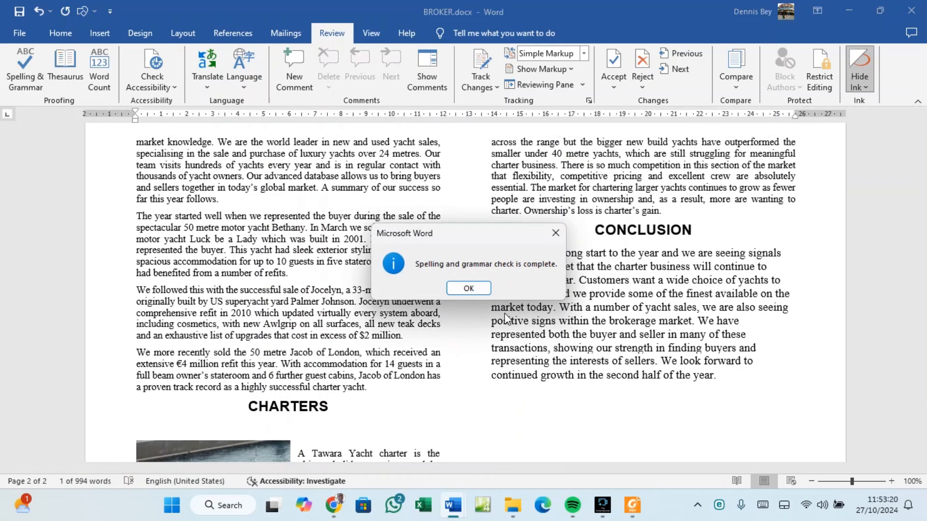
click(468, 288)
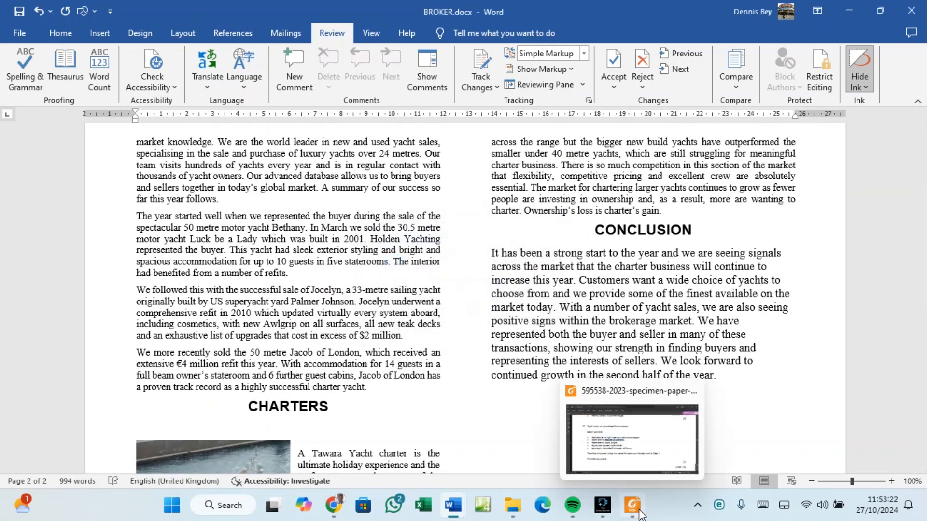
click(607, 467)
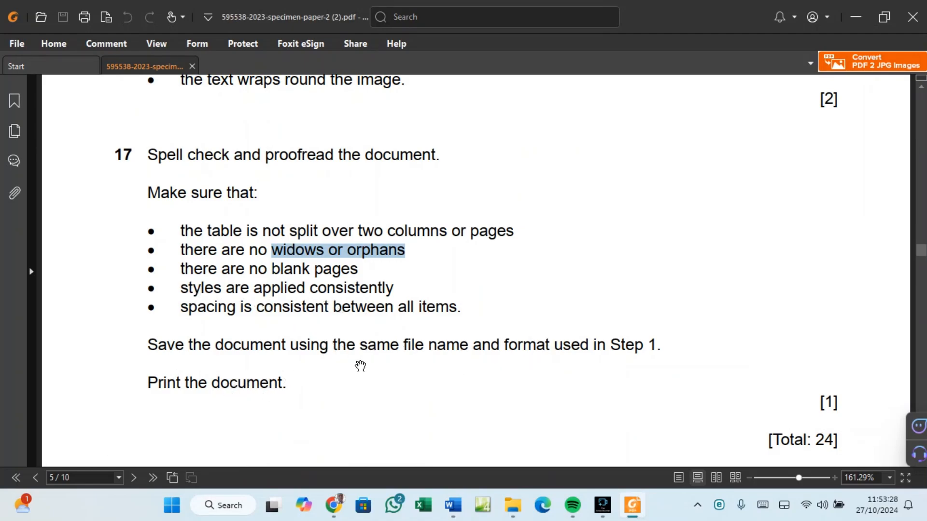
mouse_move(455, 514)
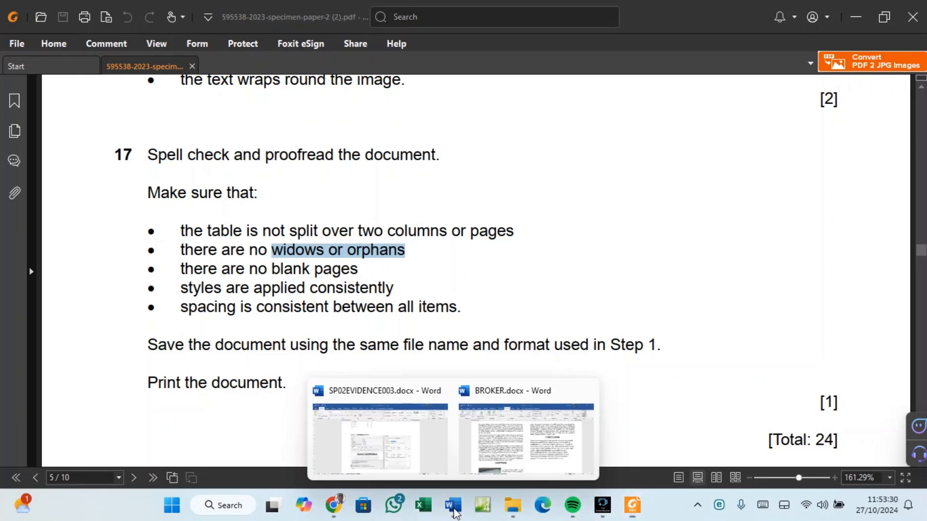
click(524, 467)
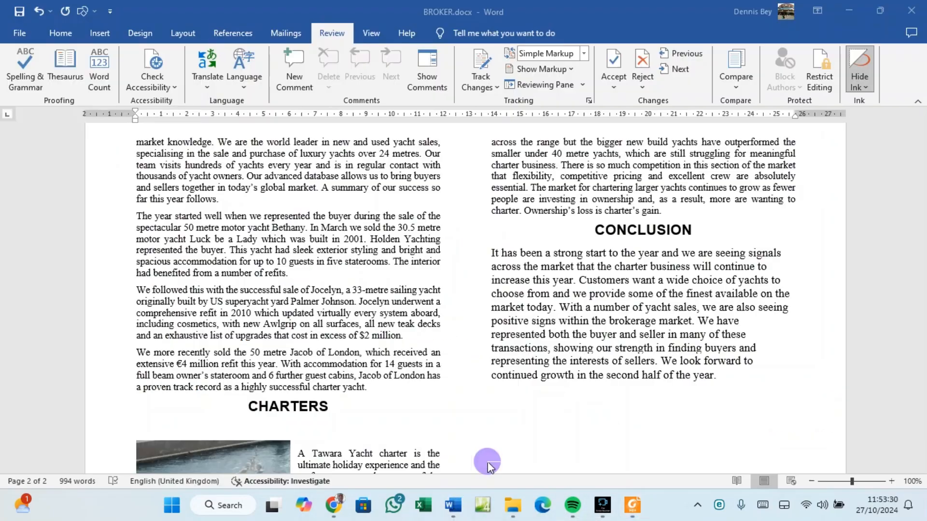
Save BROKER.docx and review both landscape pages in print preview.
click(23, 35)
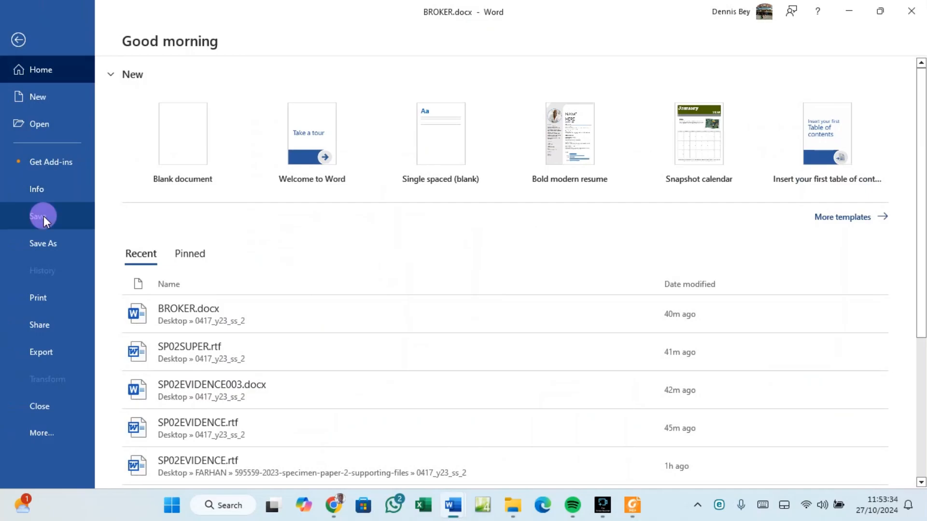
click(44, 215)
click(18, 36)
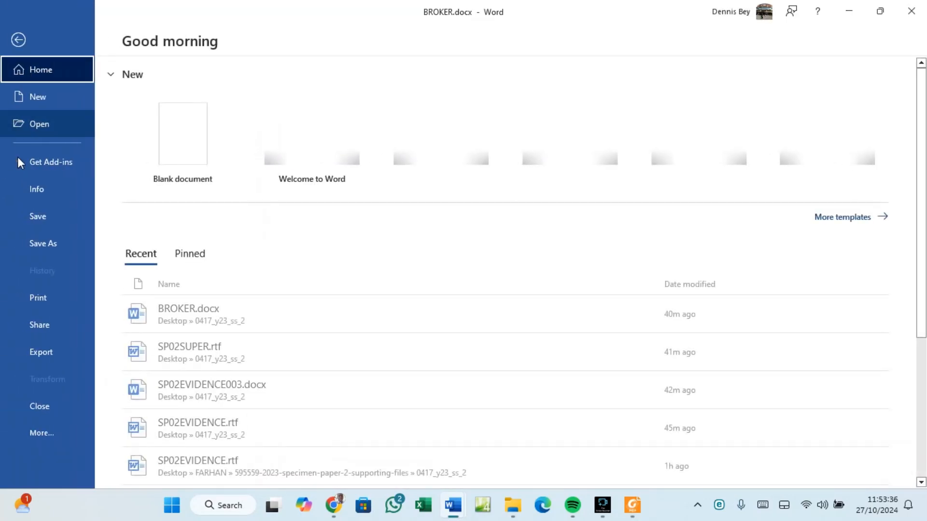
click(38, 298)
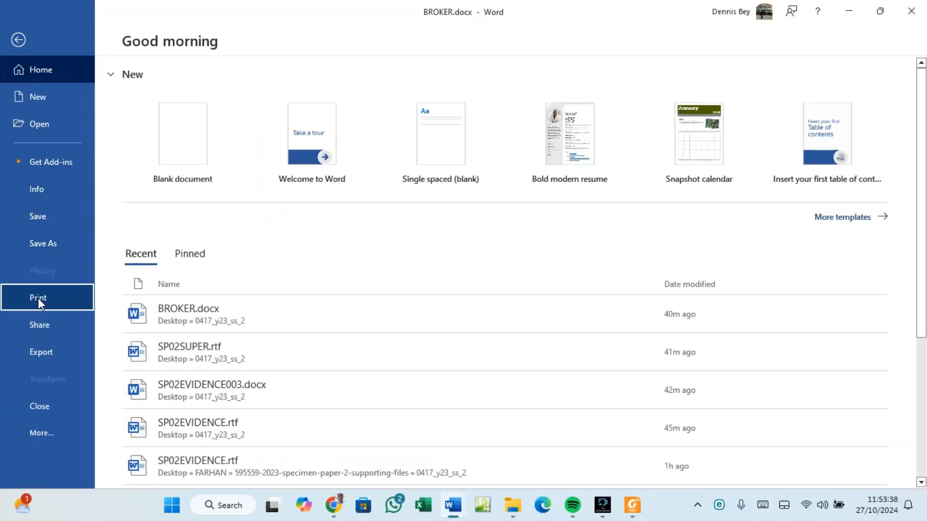
scroll(512, 194, up, 1)
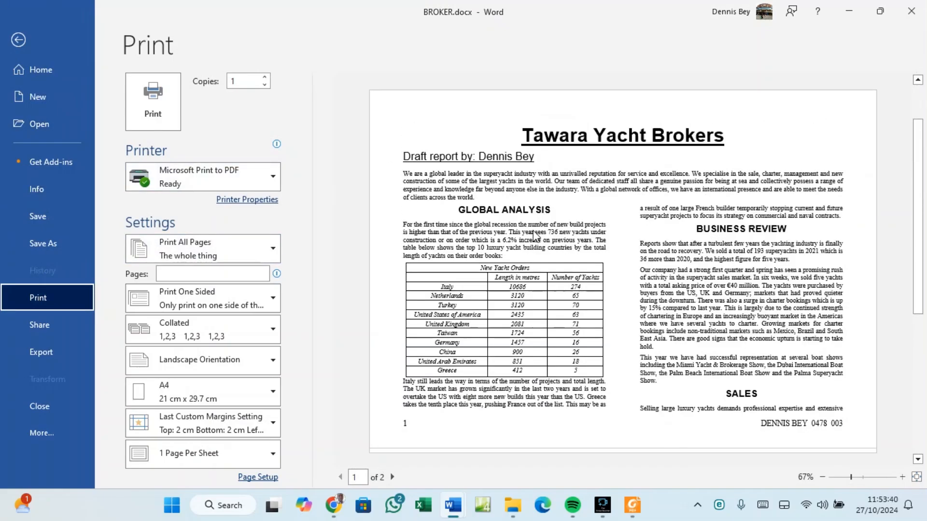
scroll(535, 237, down, 1)
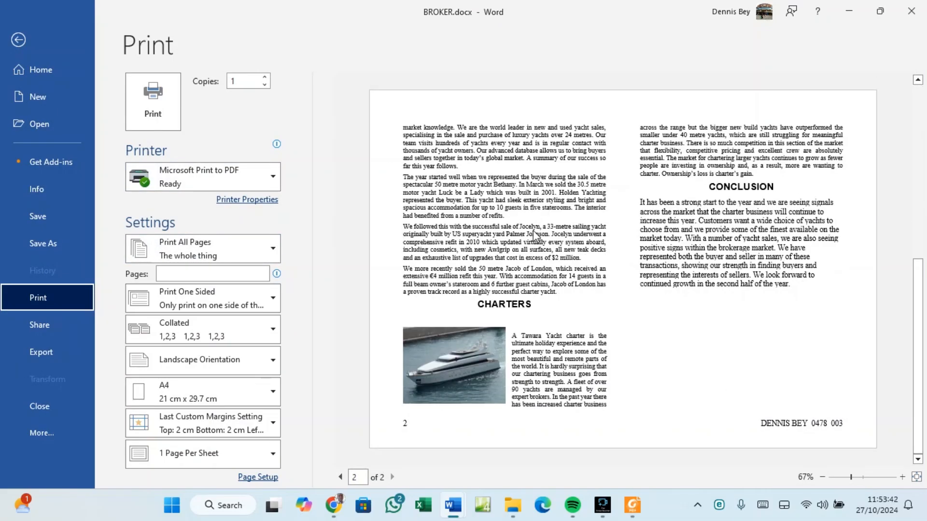
scroll(533, 230, up, 1)
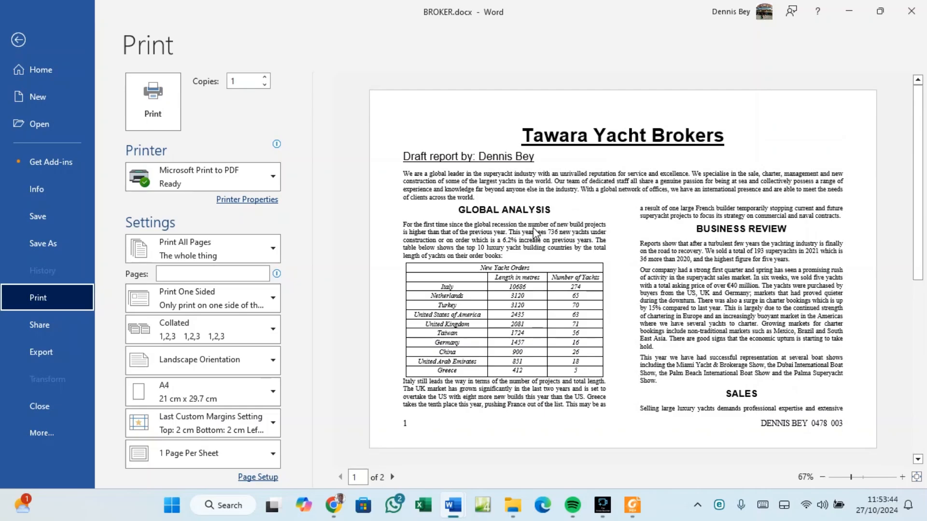
click(19, 39)
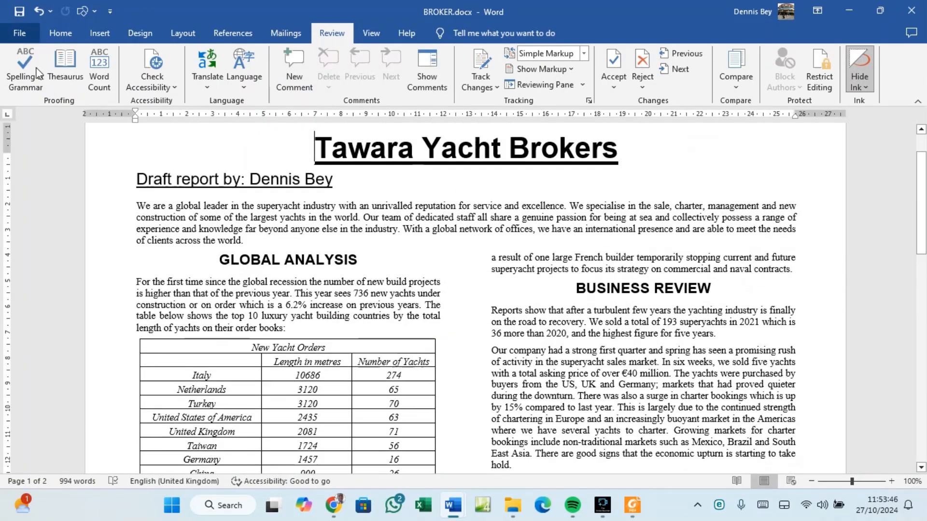
Proofread BROKER down to CHARTERS, select the yacht picture, then bring back the exam PDF.
scroll(353, 281, up, 1)
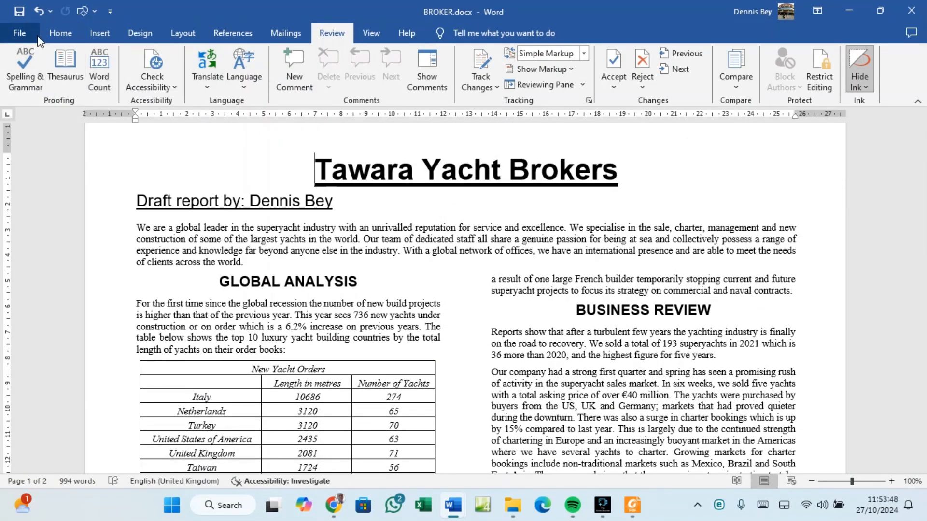
click(61, 32)
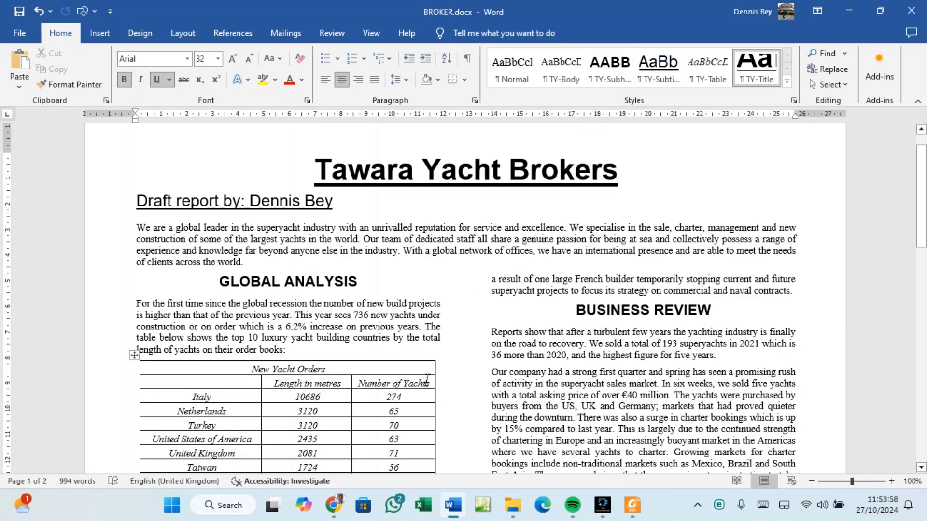
scroll(302, 408, down, 4)
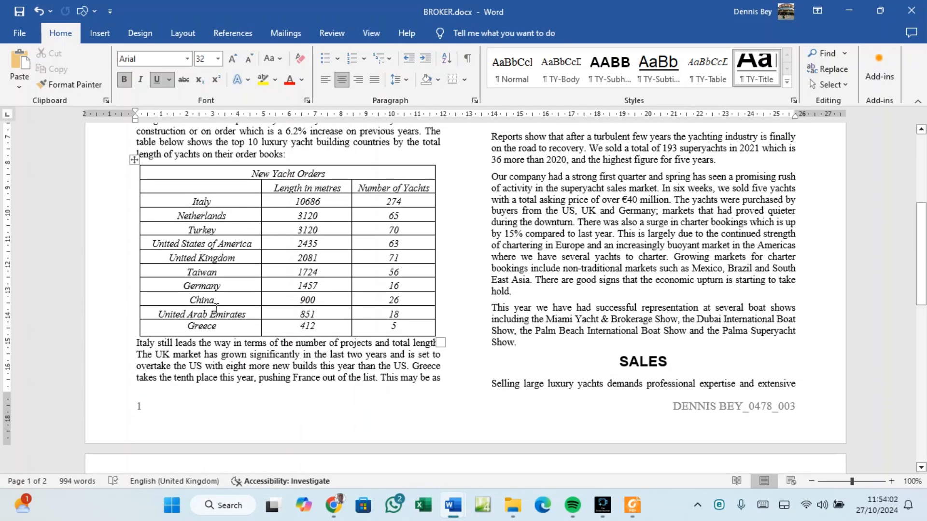
scroll(216, 309, down, 3)
scroll(216, 309, down, 10)
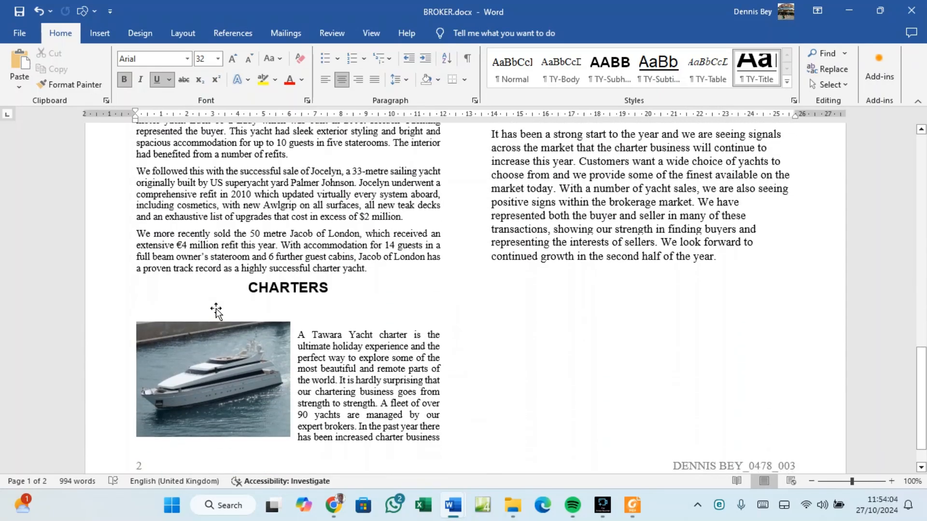
click(245, 310)
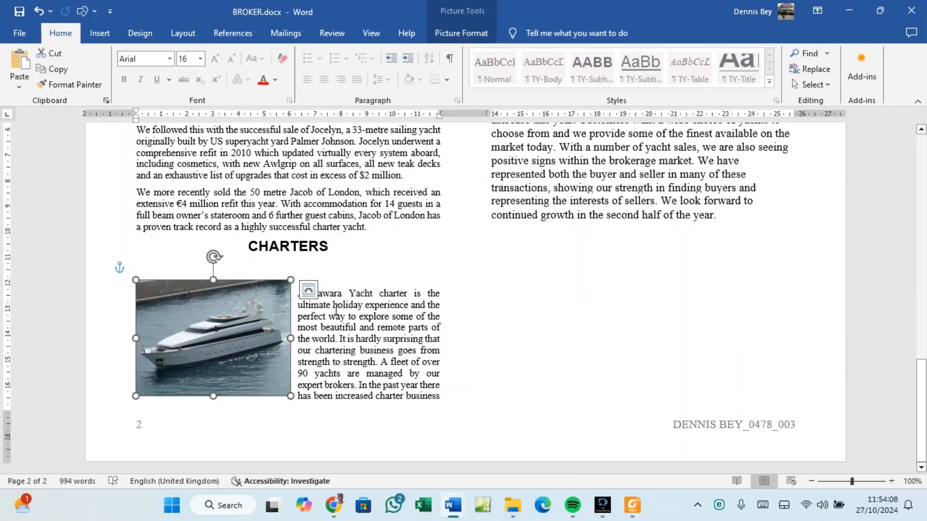
click(632, 505)
Scroll up to question 16: a 6 cm-wide, left-aligned, text-wrapped image.
scroll(309, 307, up, 5)
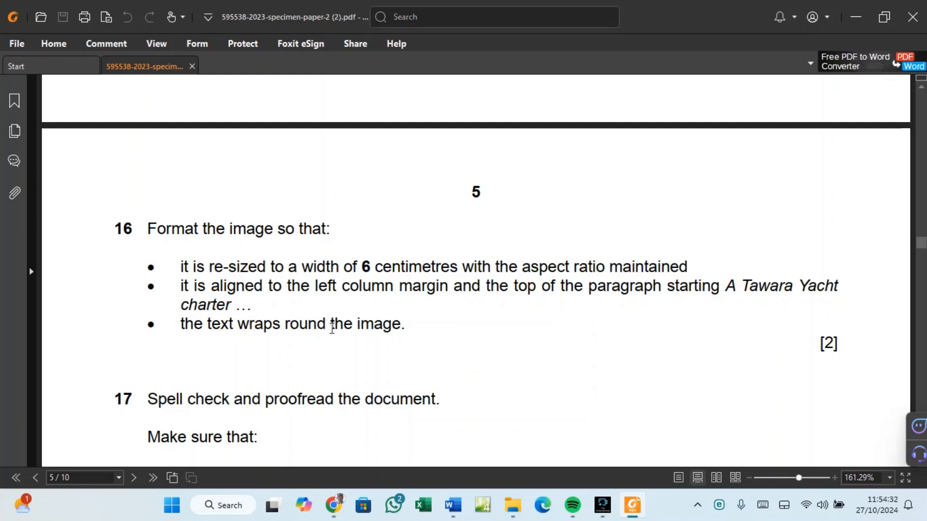
Return to the BROKER report in Word and scroll it back to the top.
mouse_move(458, 507)
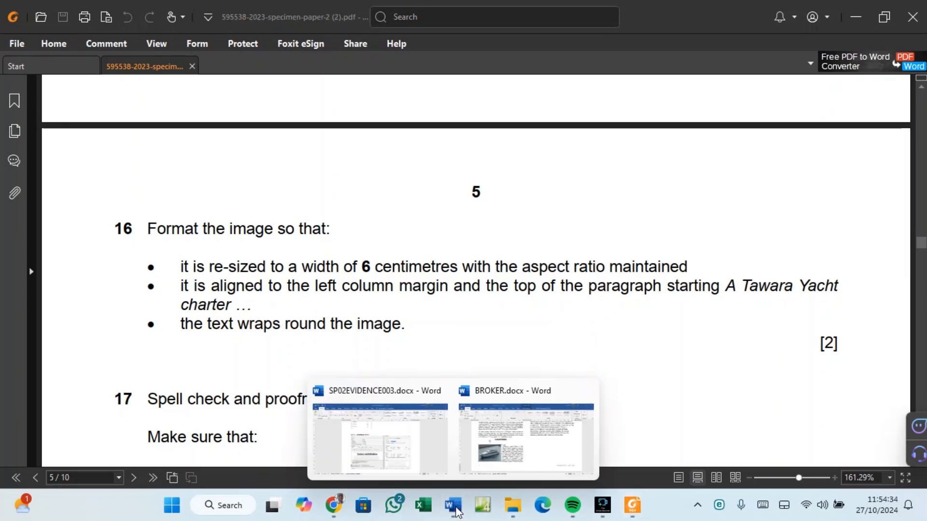
click(509, 459)
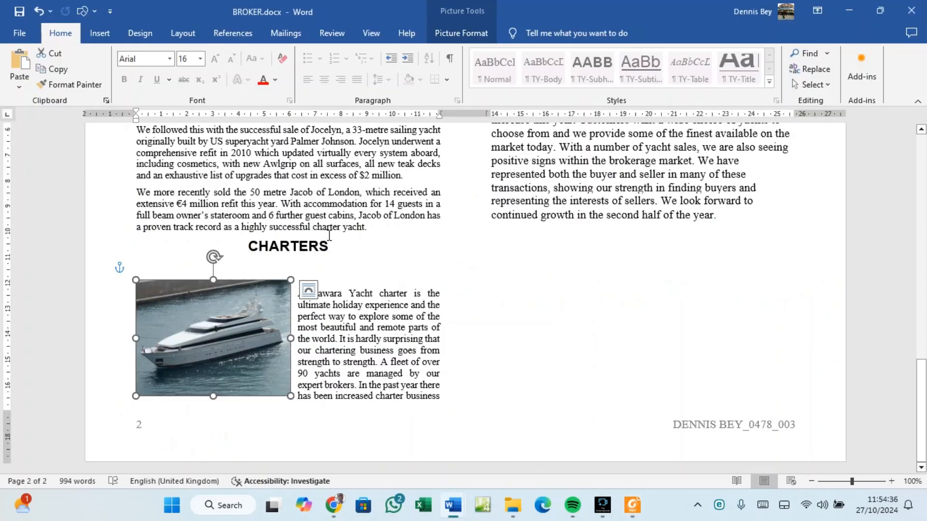
scroll(330, 239, up, 15)
scroll(334, 235, up, 5)
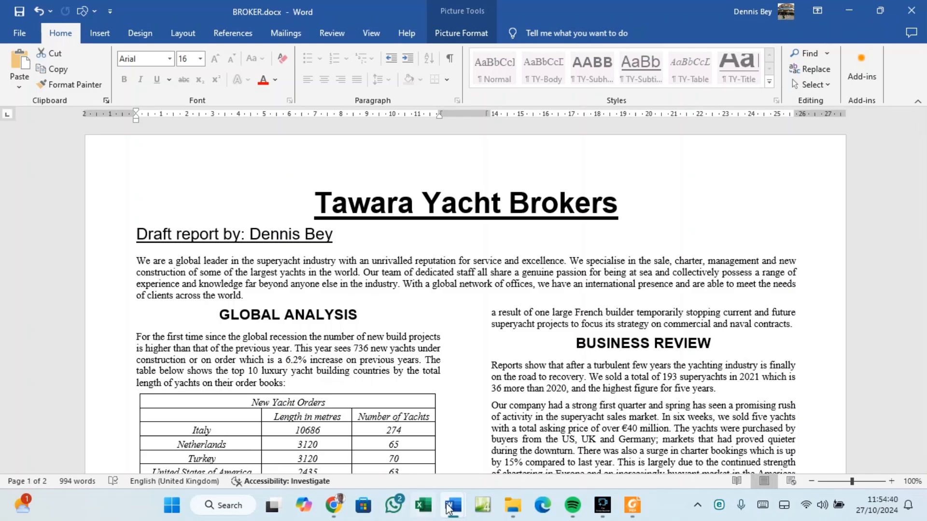
Switch to SP02EVIDENCE003 and scroll up through its screenshots to Step 1.
mouse_move(452, 505)
click(420, 451)
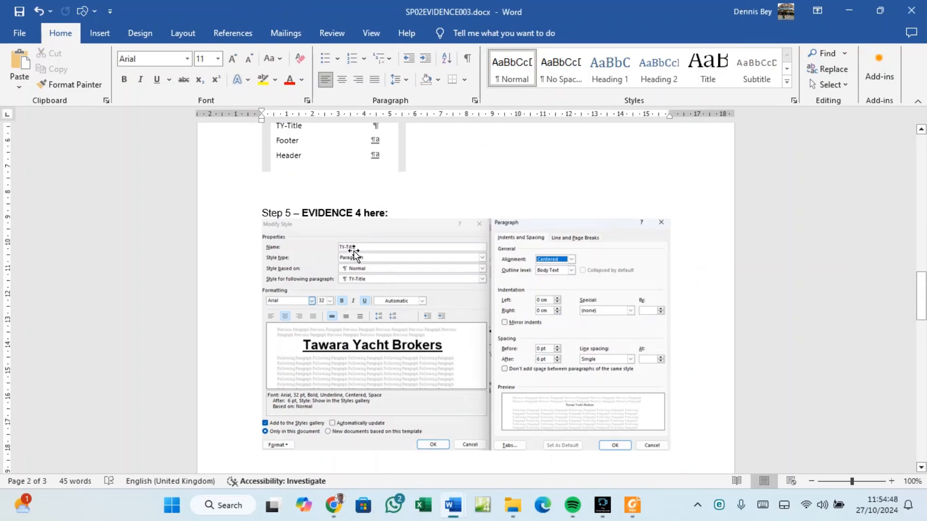
scroll(365, 267, up, 4)
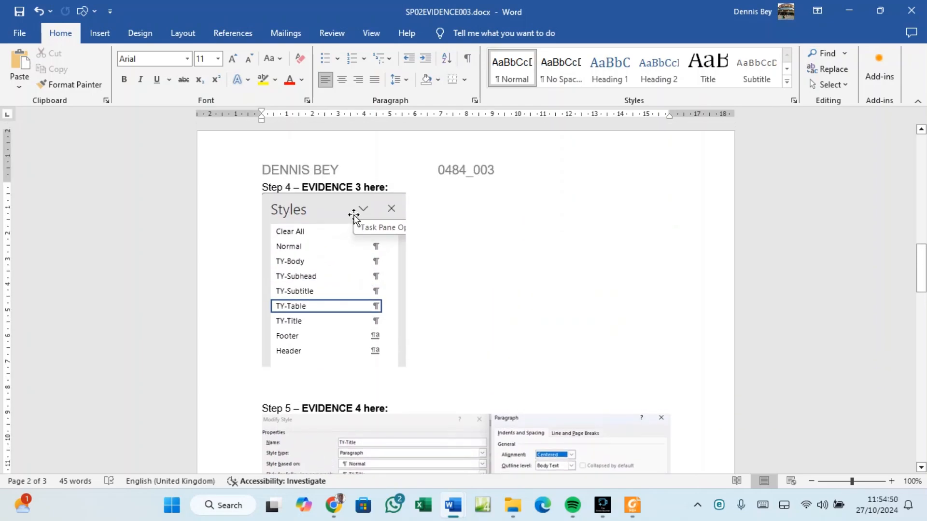
scroll(360, 362, down, 1)
scroll(360, 362, up, 8)
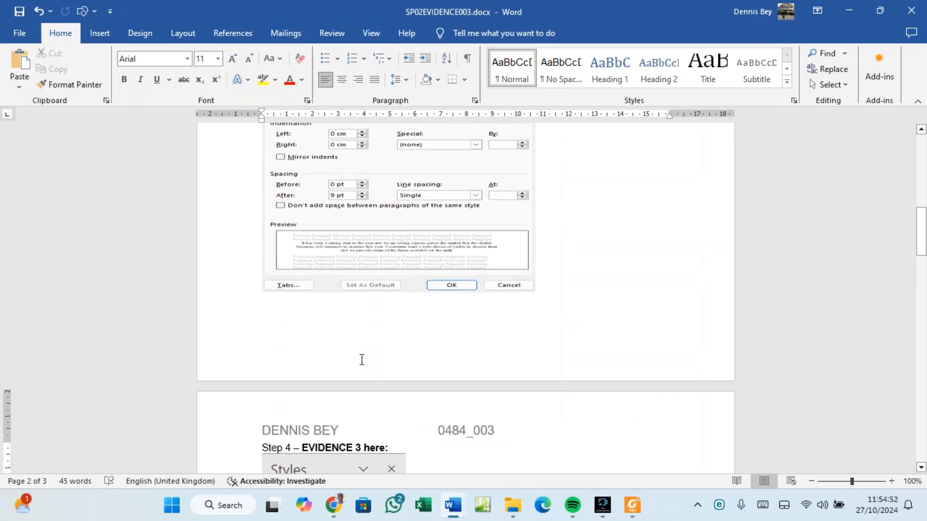
scroll(360, 362, up, 3)
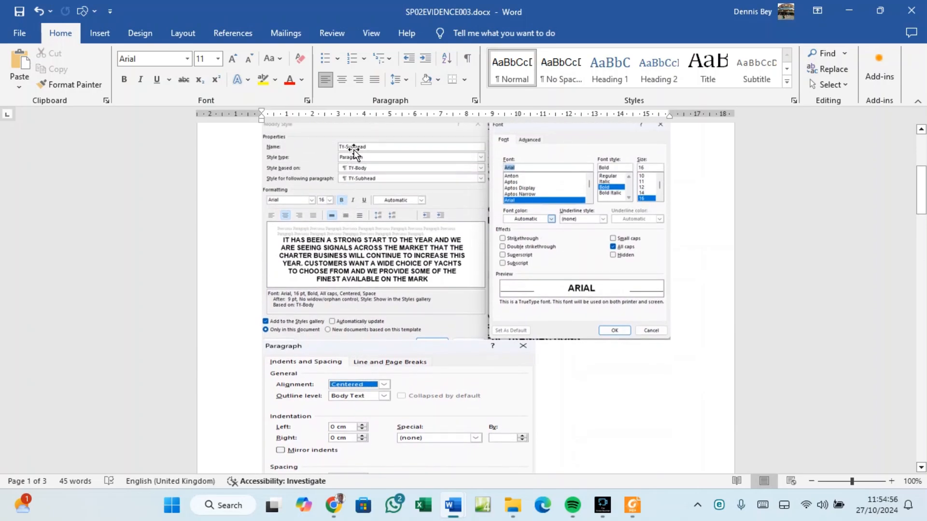
scroll(408, 246, up, 4)
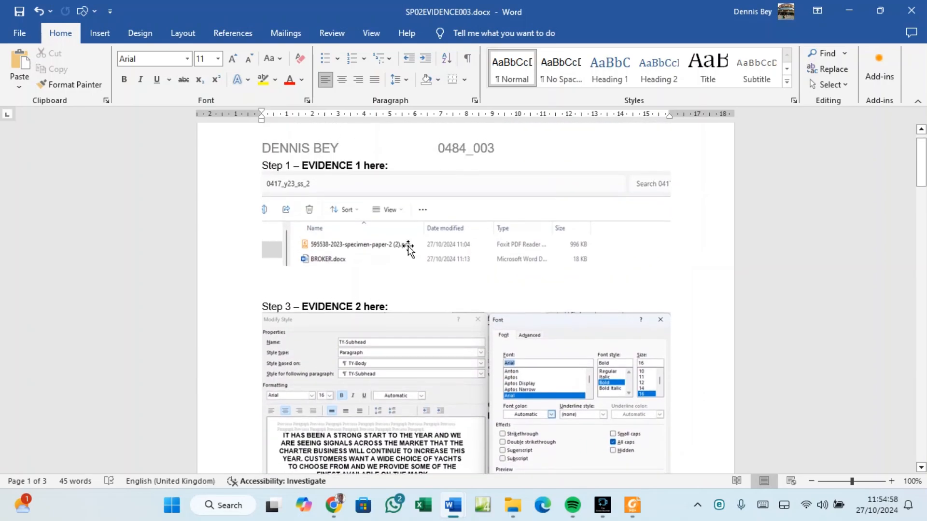
scroll(408, 246, up, 1)
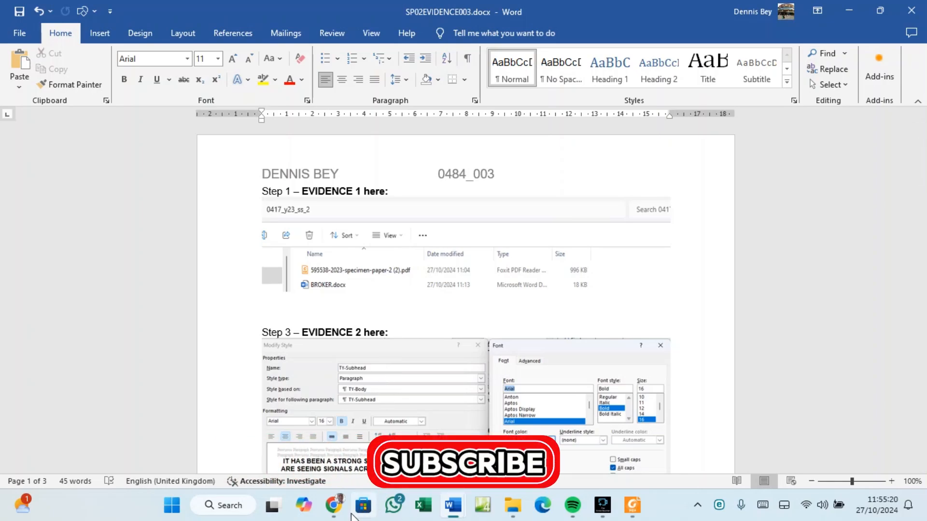
mouse_move(342, 515)
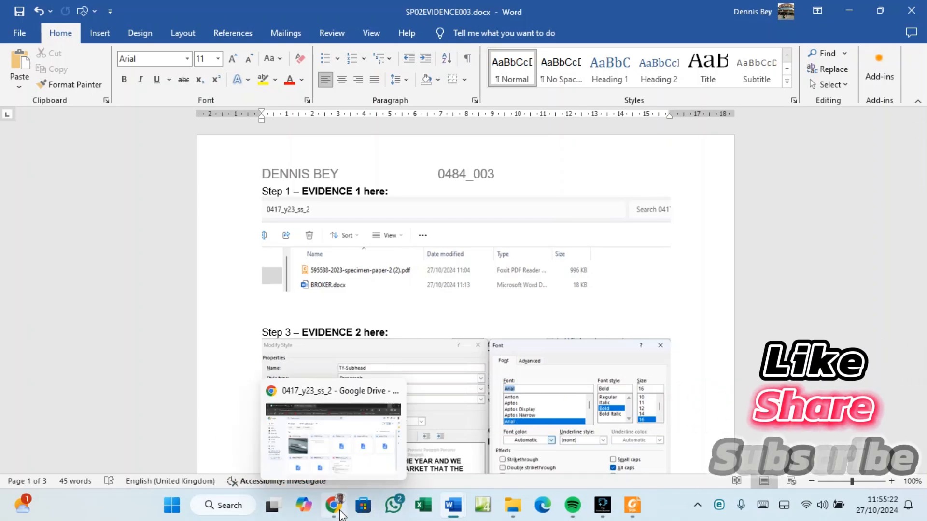